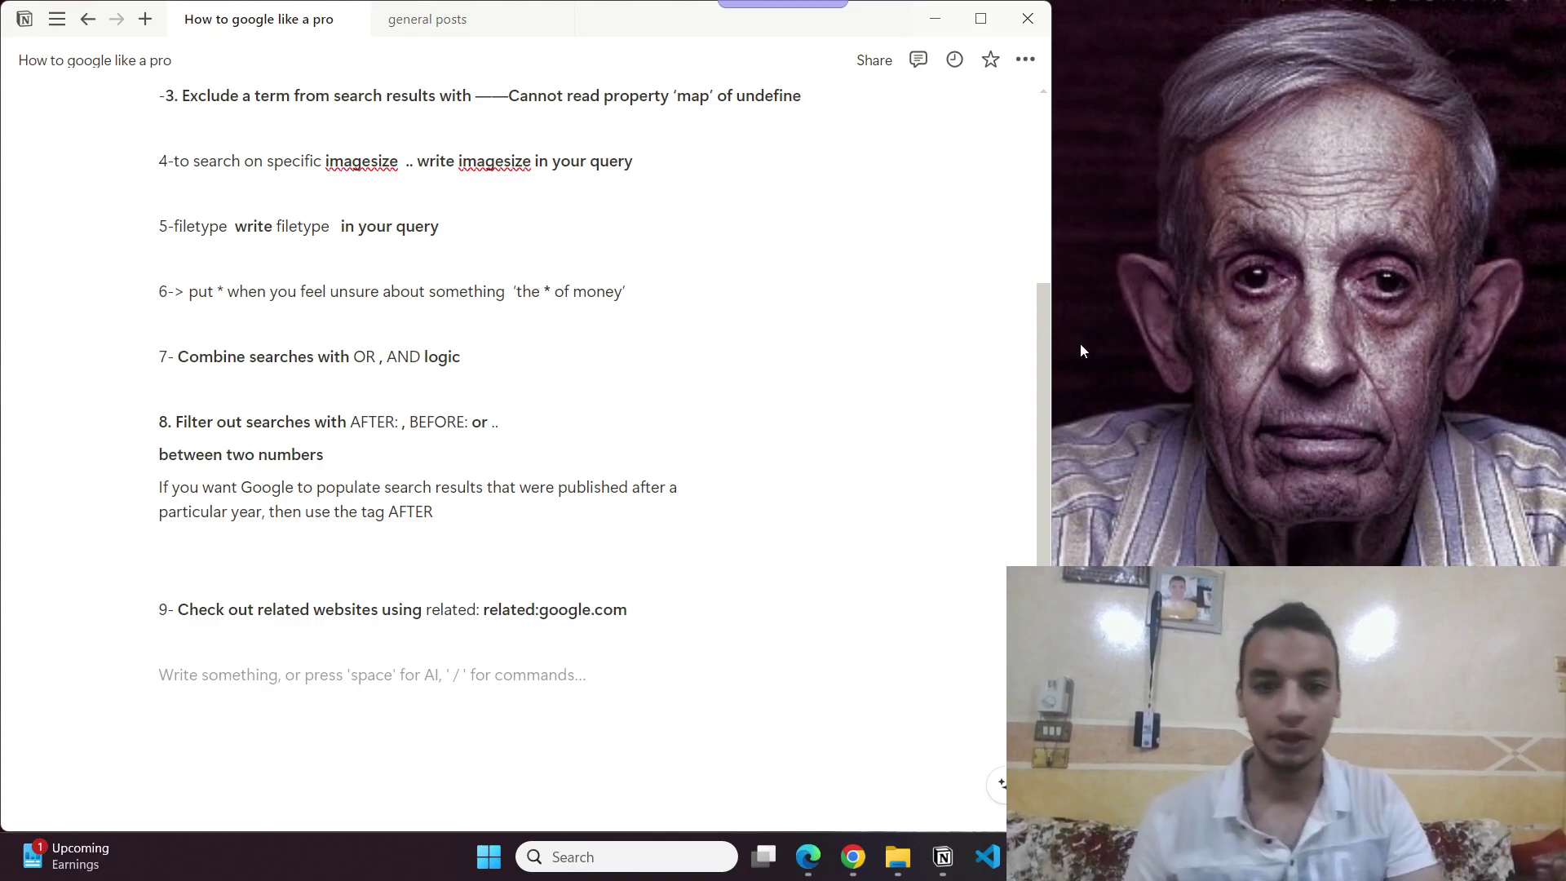
# Select the quoted phrase "To be or not to be" in the first tip of the "How to google like a pro" notes.
pyautogui.click(1092, 219)
pyautogui.scroll(5, 535, 408)
pyautogui.scroll(-2, 535, 408)
pyautogui.scroll(2, 534, 408)
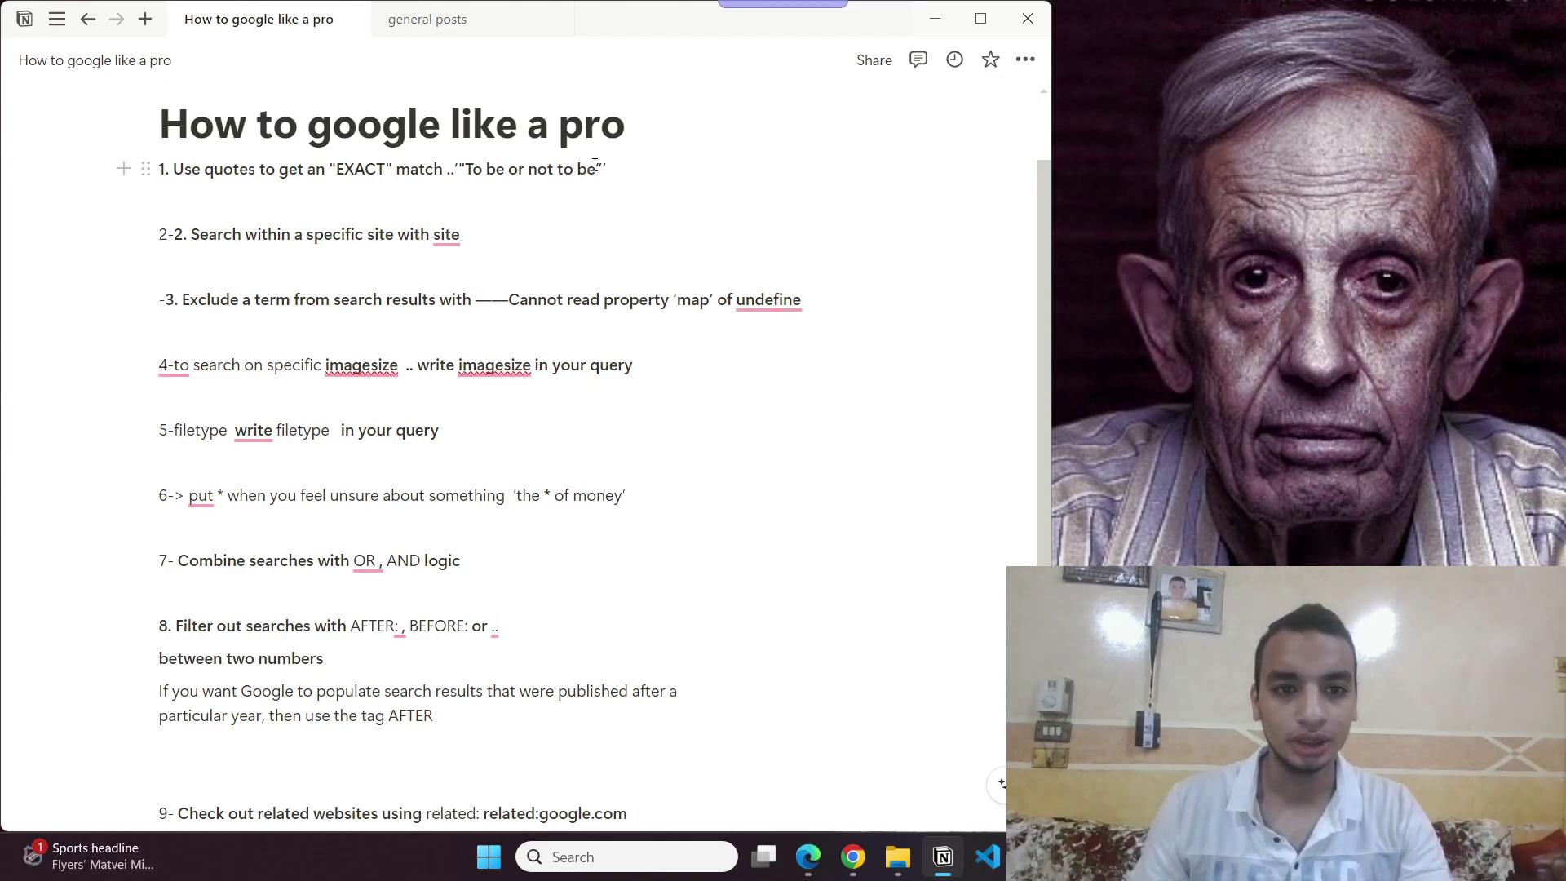
pyautogui.moveTo(597, 168); pyautogui.dragTo(499, 164)
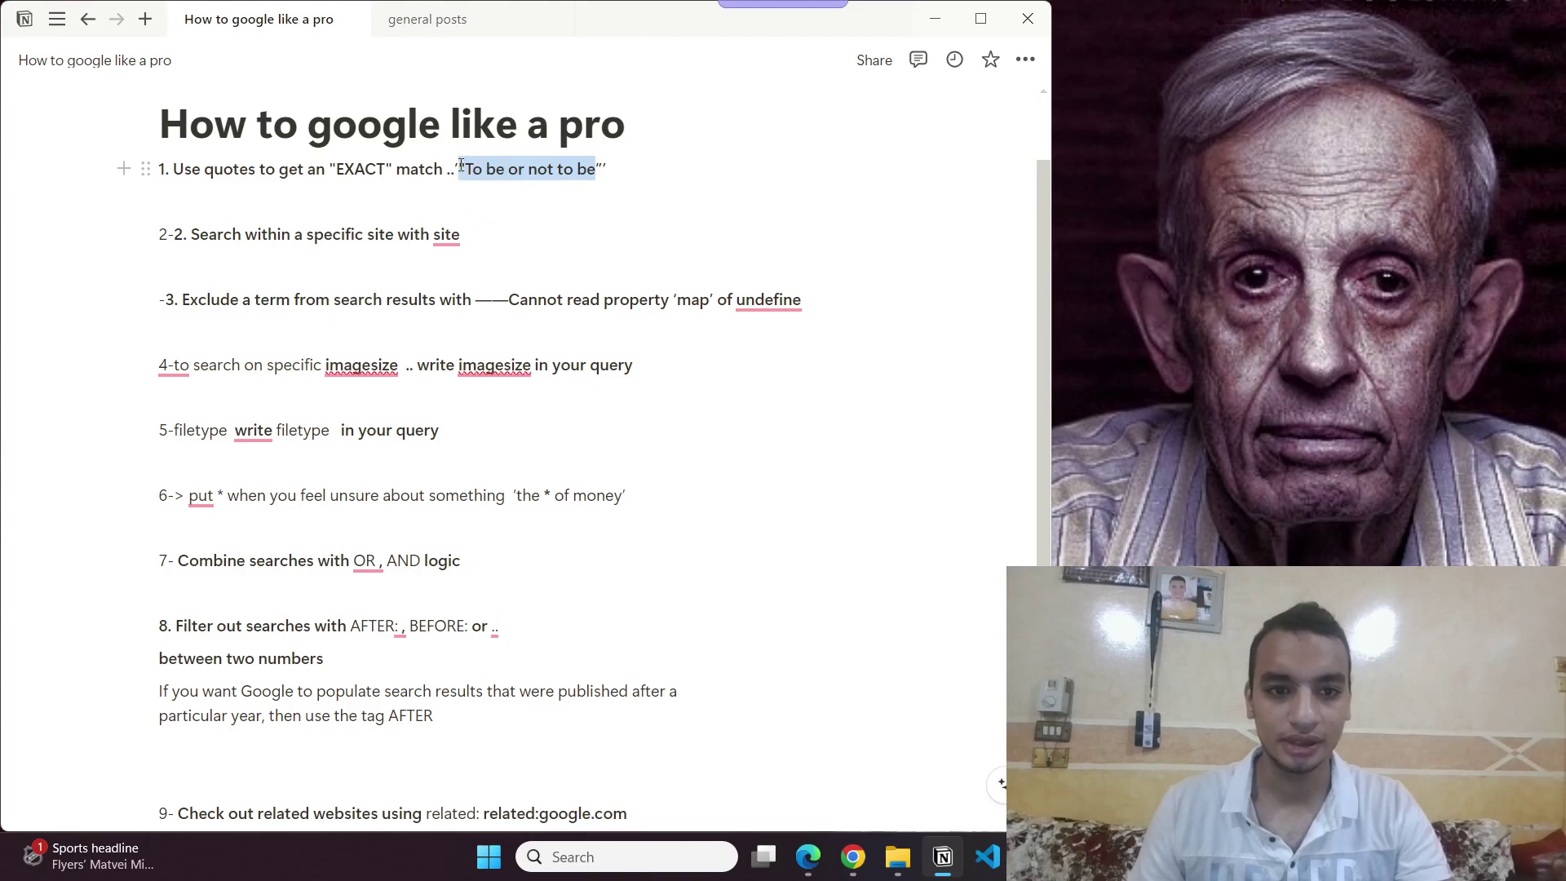
pyautogui.moveTo(602, 169); pyautogui.dragTo(478, 176)
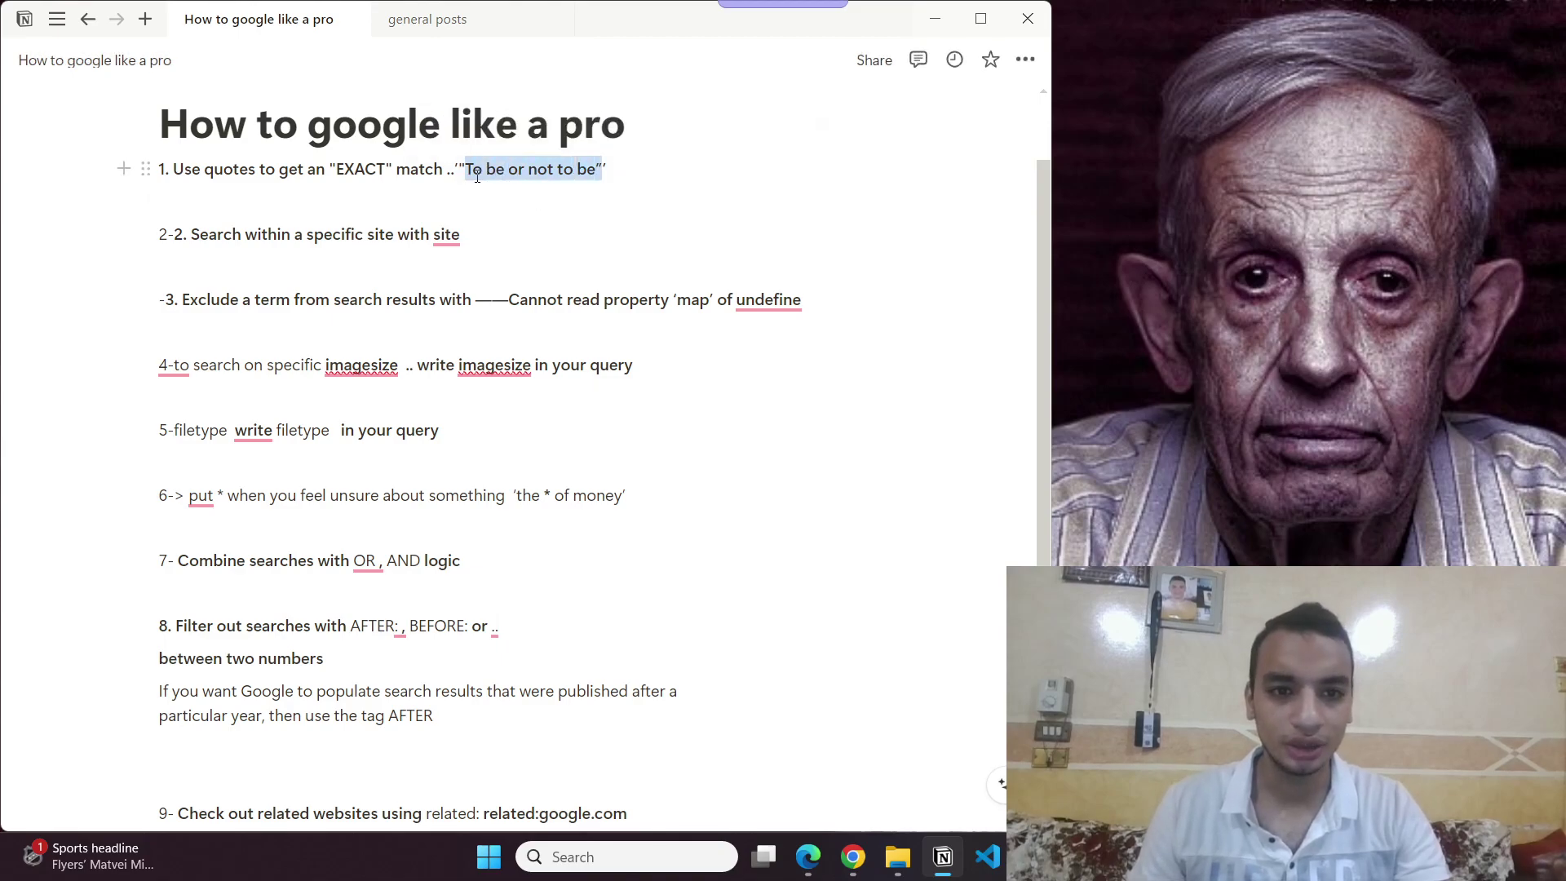
# Switch to Chrome, search Google for To be or not to be" and look through the results.
pyautogui.click(863, 868)
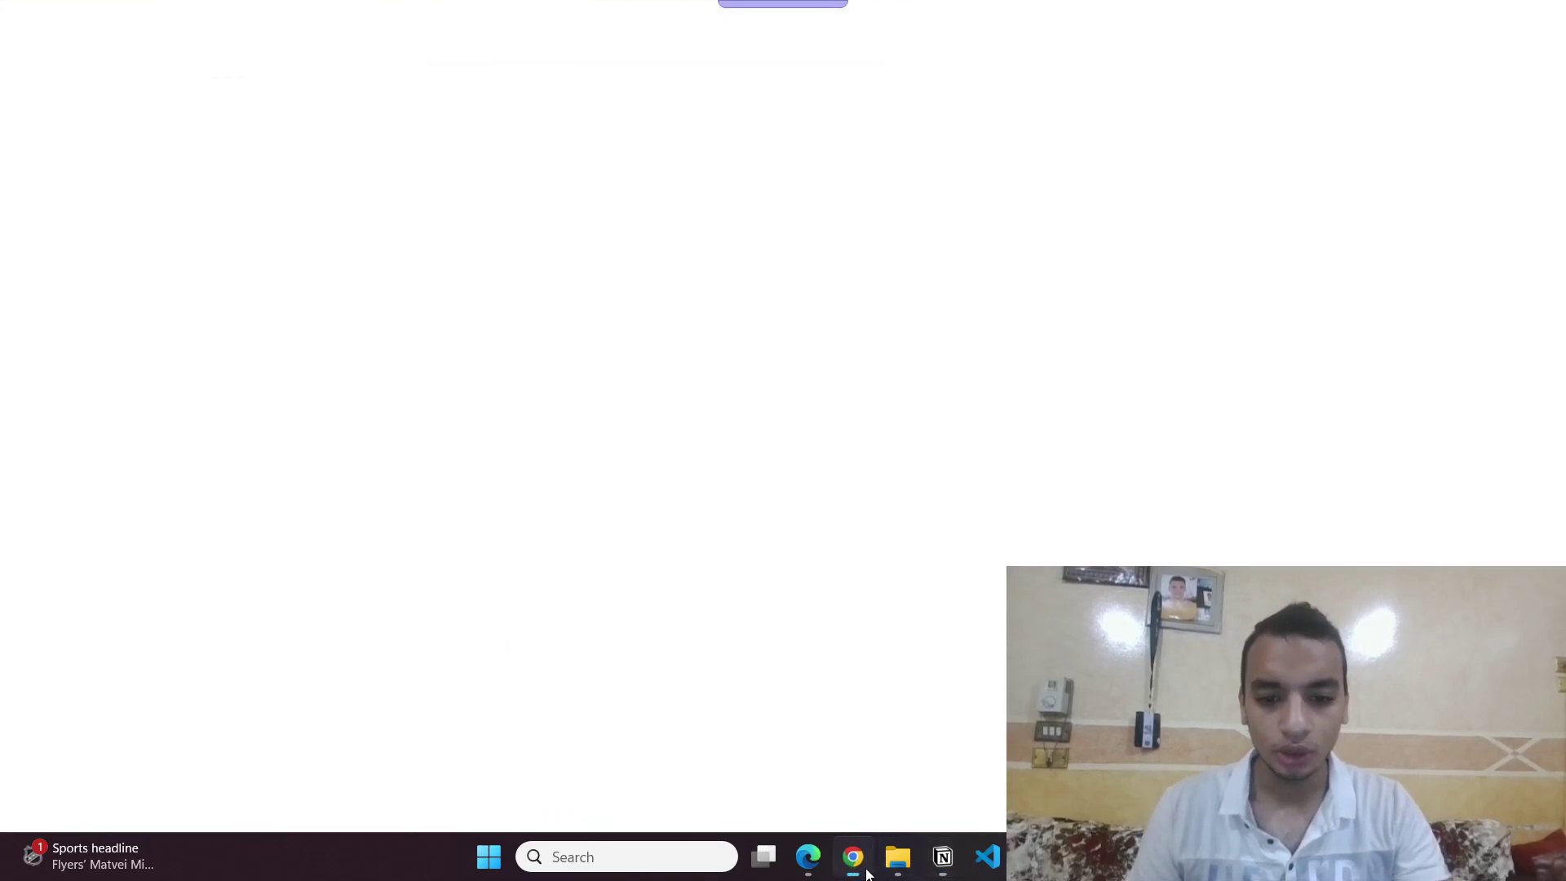
pyautogui.write('To be or not to be"')
pyautogui.press('Return')
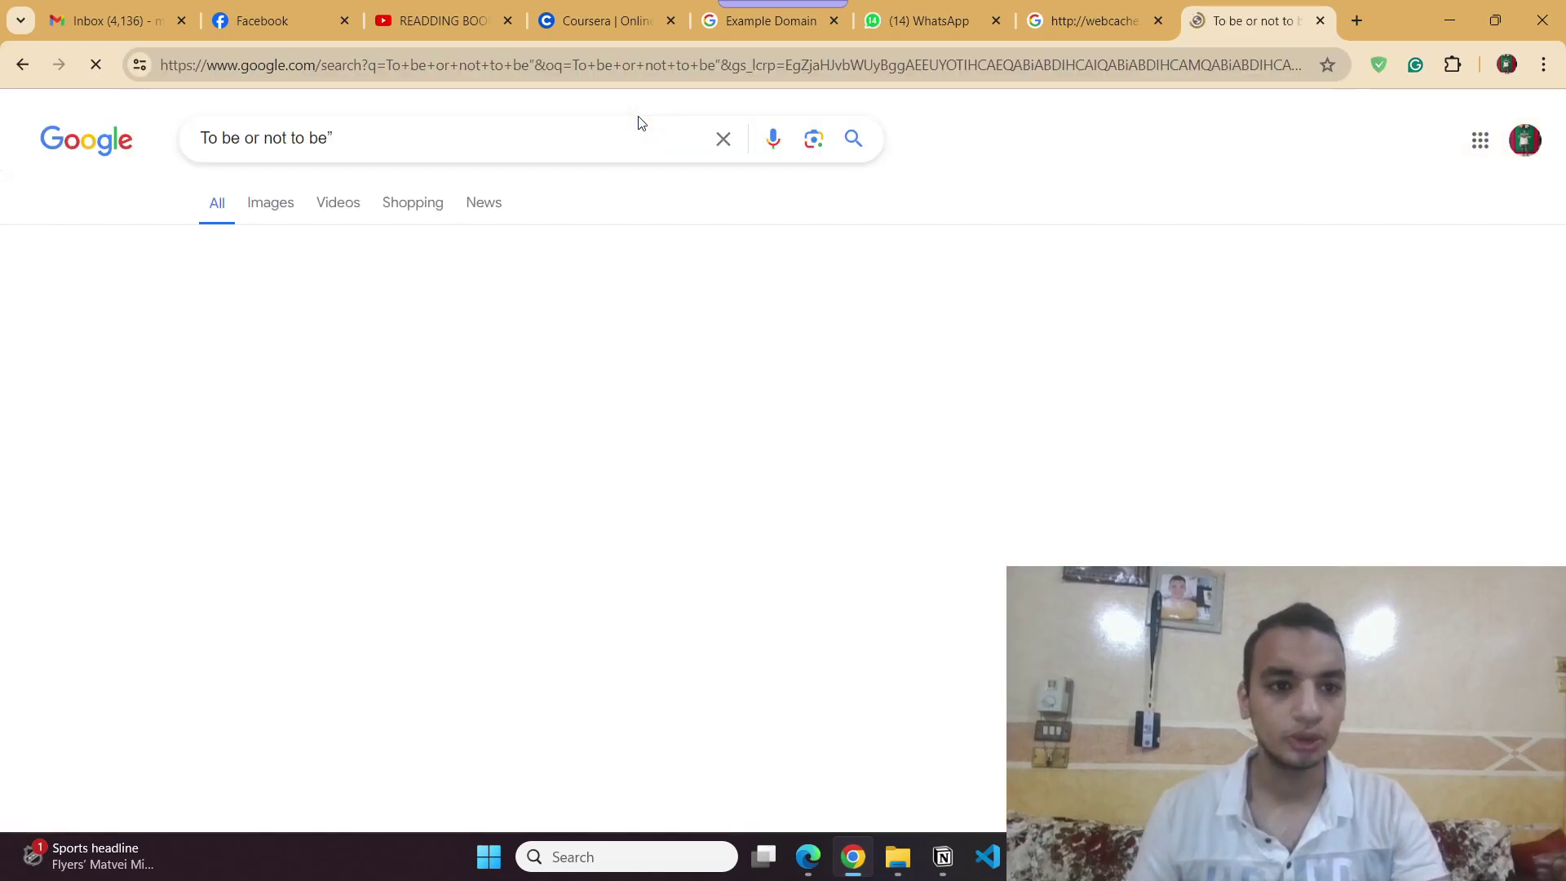
pyautogui.scroll(-1, 479, 547)
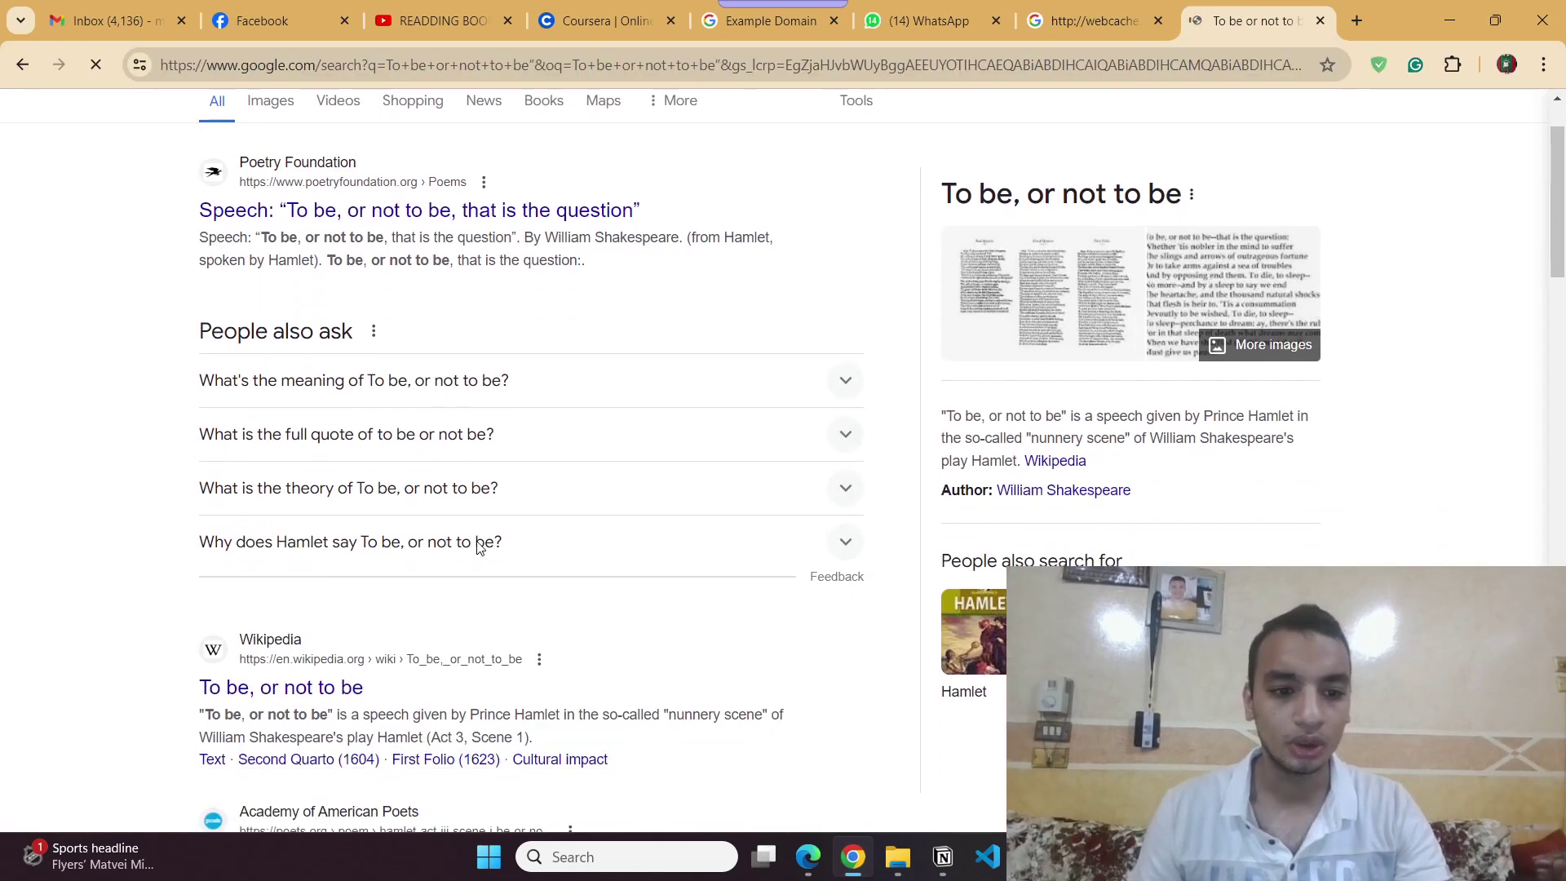
pyautogui.scroll(-2, 351, 677)
pyautogui.scroll(-2, 355, 684)
pyautogui.scroll(6, 354, 681)
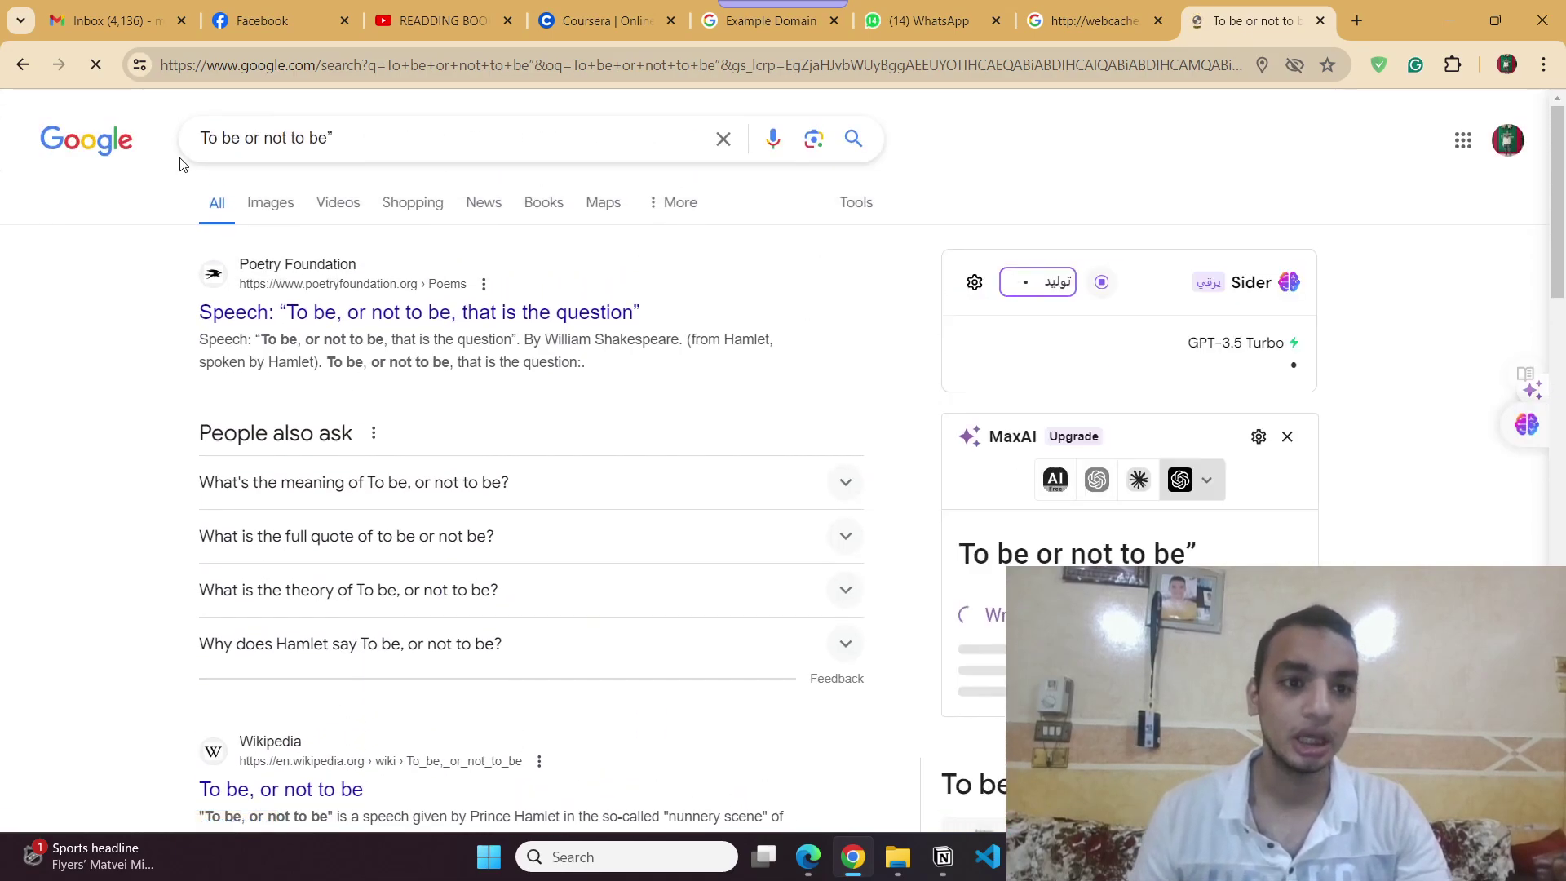
# Replace the query with "thw has been empty all of devils right" and run the search.
pyautogui.click(449, 154)
pyautogui.press('BackSpace')
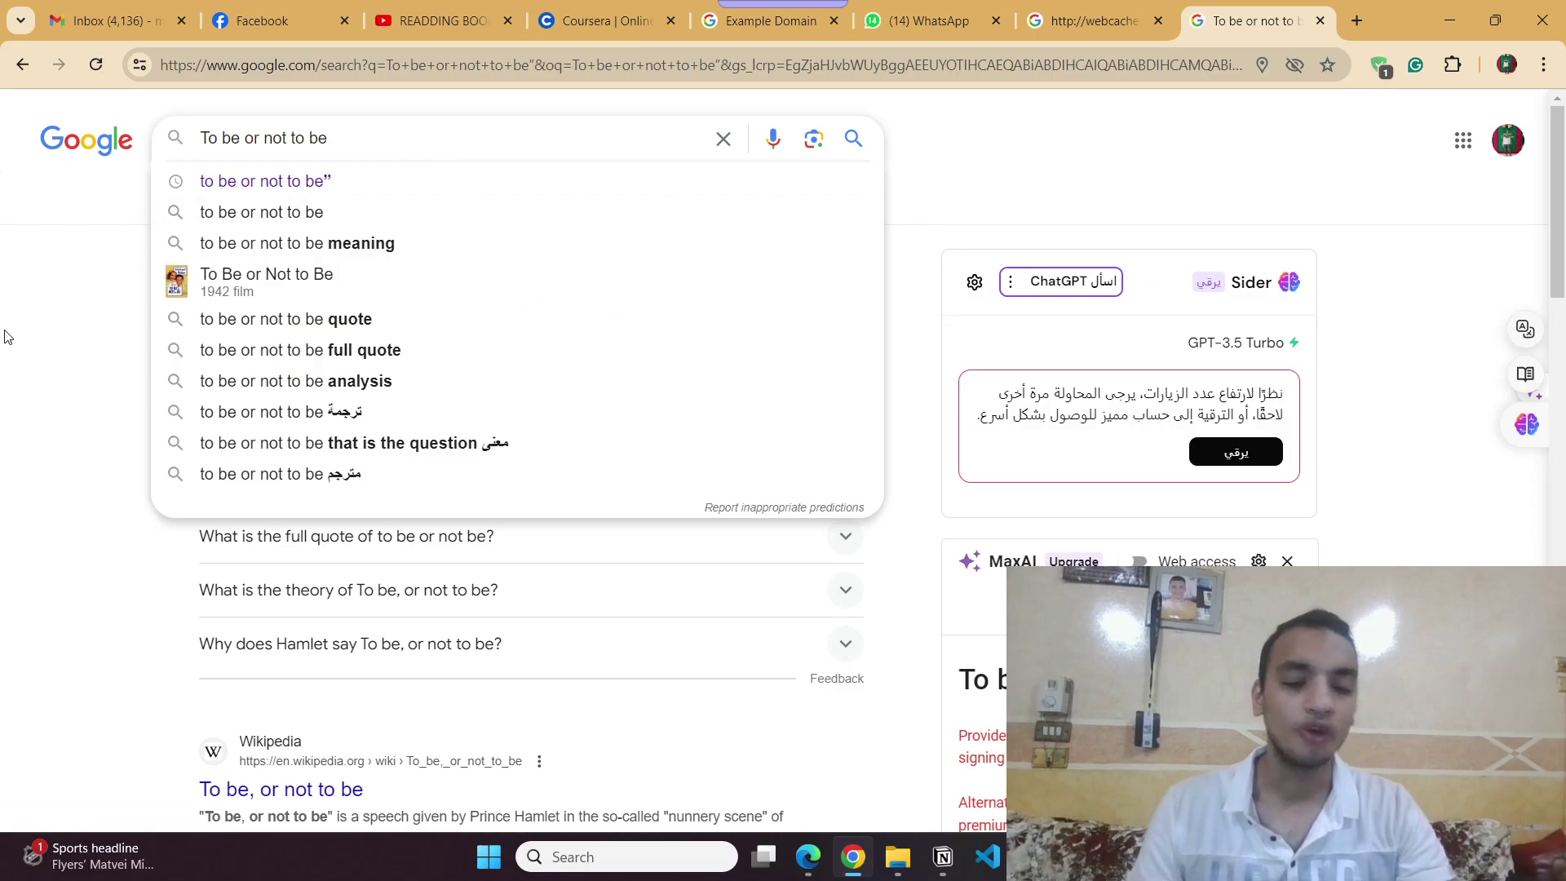
pyautogui.hotkey('ctrl', 'a')
pyautogui.press('BackSpace')
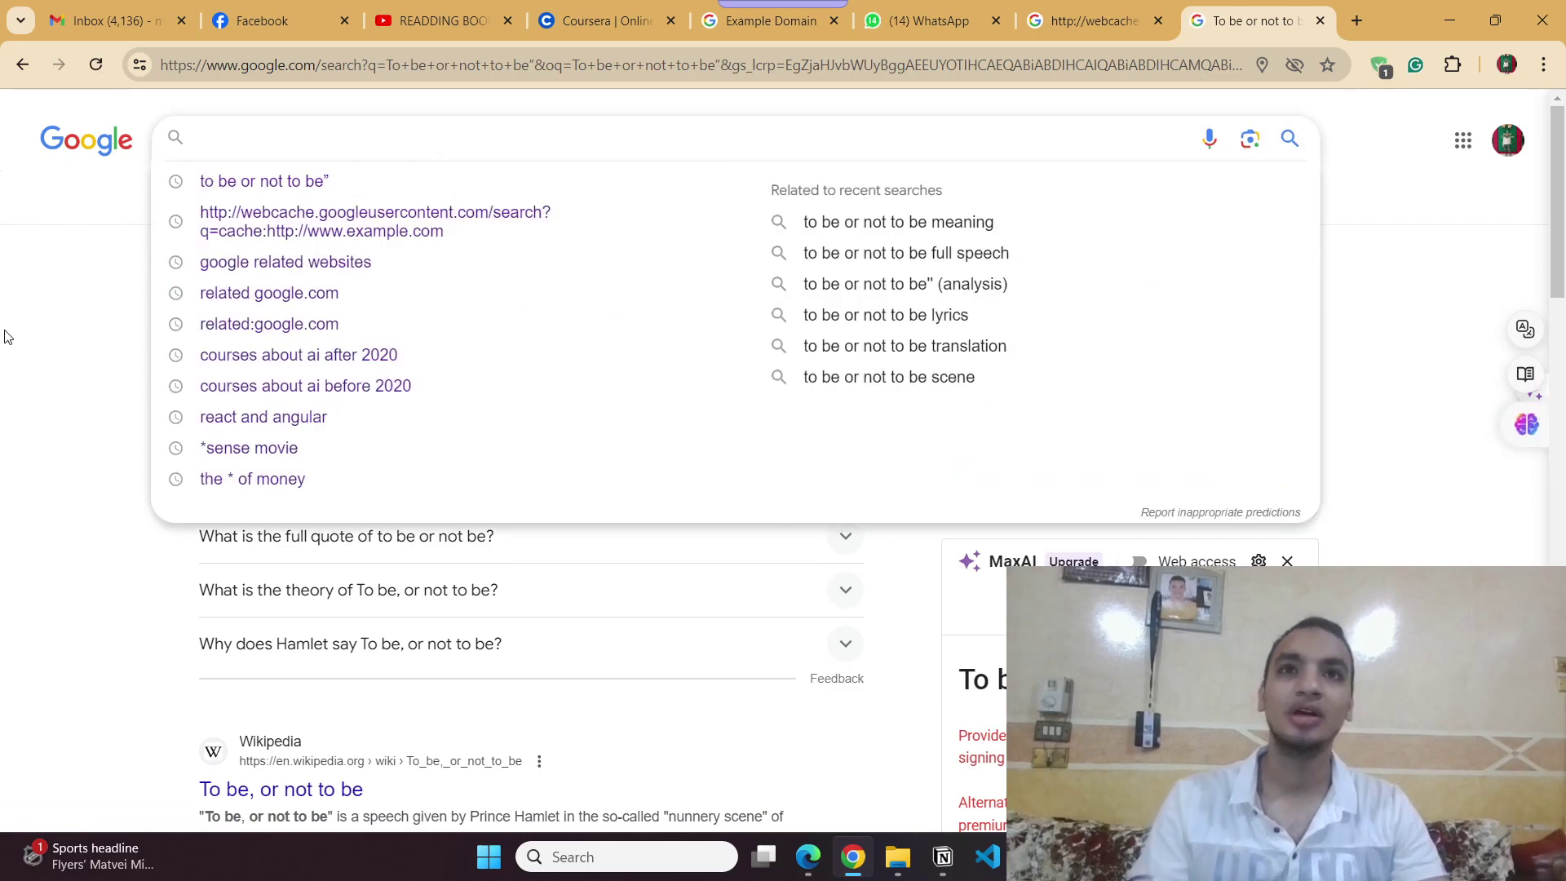
pyautogui.write('rt')
pyautogui.press('BackSpace')
pyautogui.press('BackSpace')
pyautogui.write('thw g')
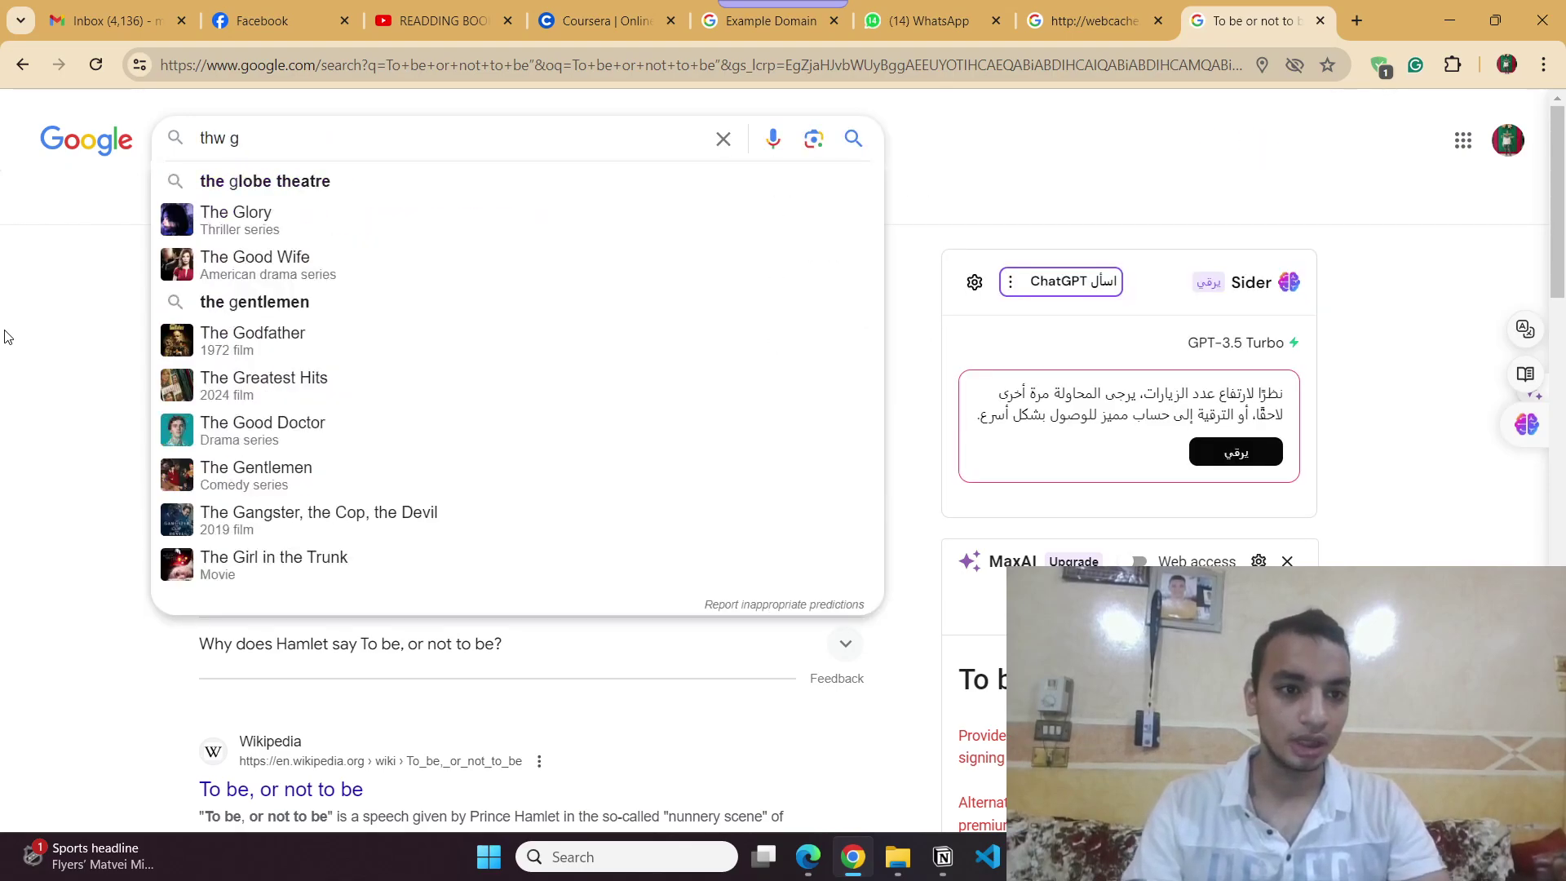
pyautogui.press('BackSpace')
pyautogui.press('BackSpace')
pyautogui.write('has ')
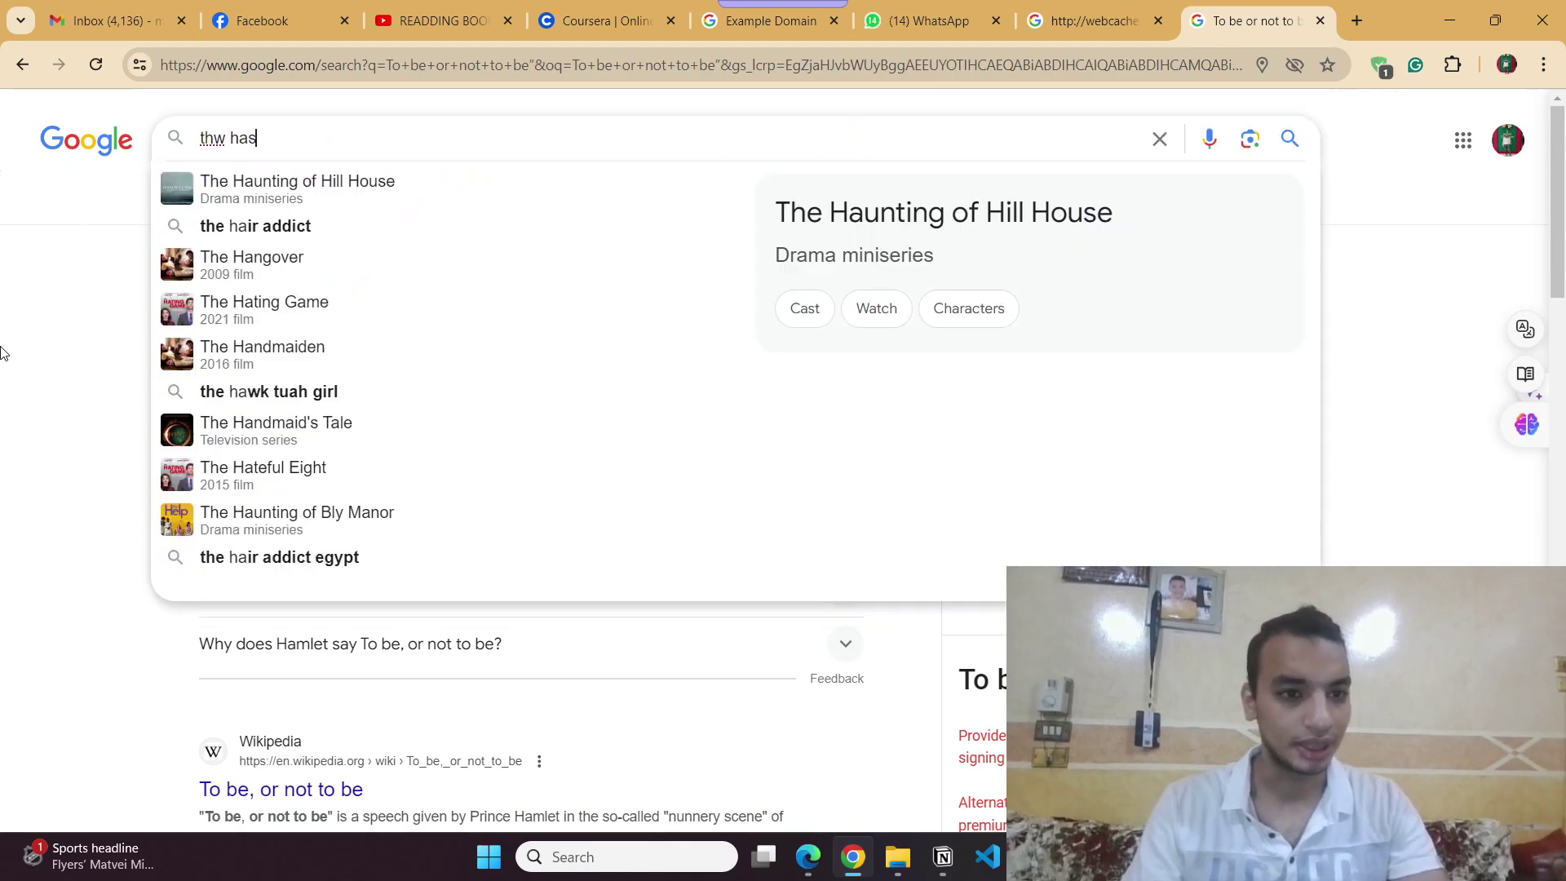
pyautogui.write('bee')
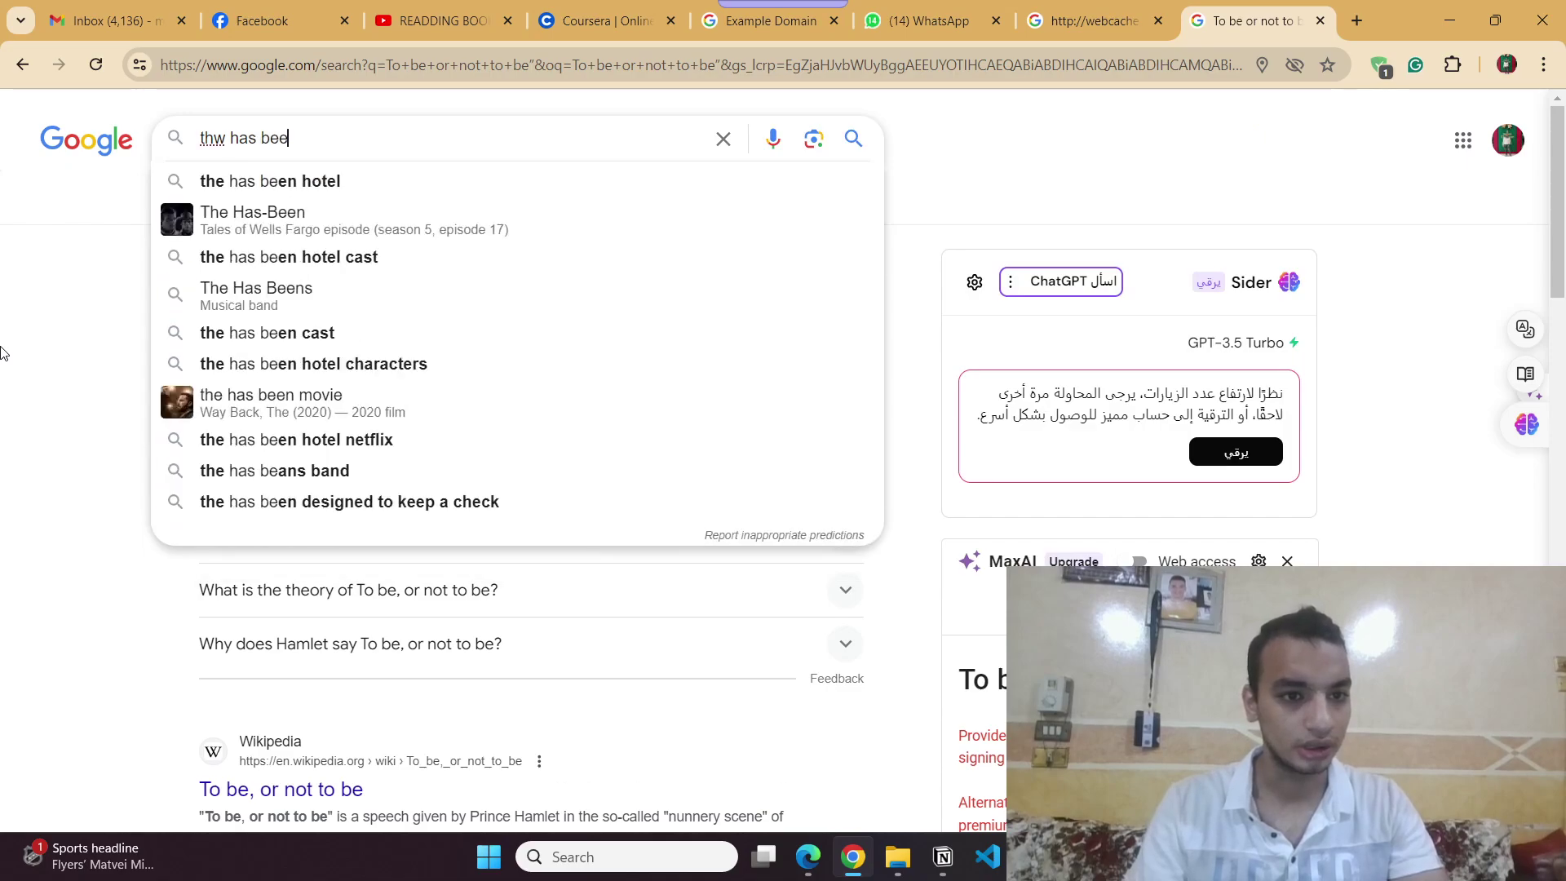
pyautogui.write('n empty  ')
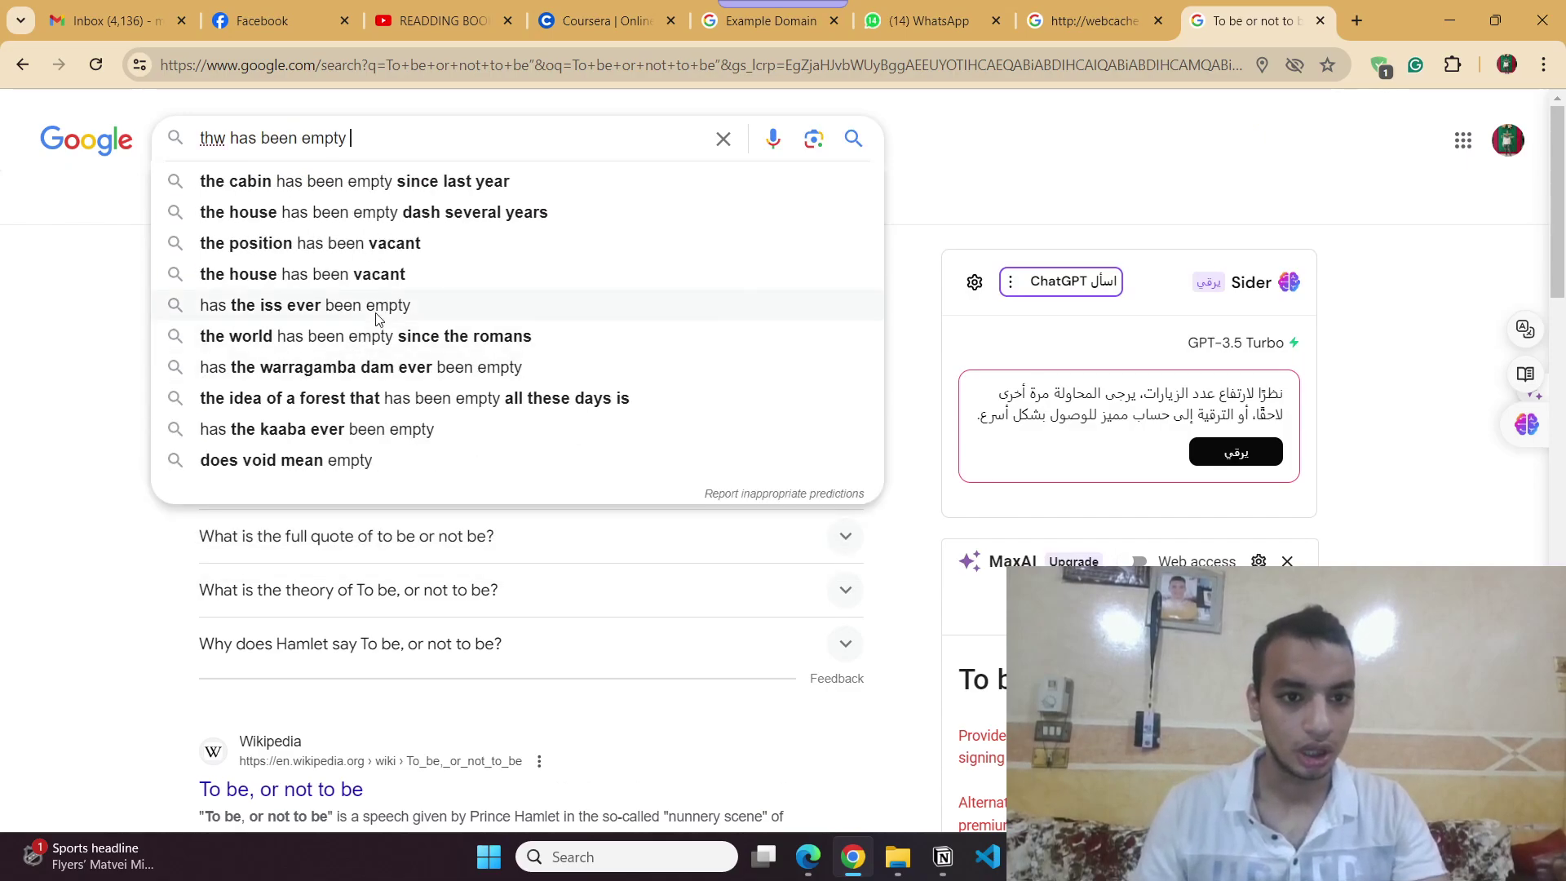
pyautogui.write('all of')
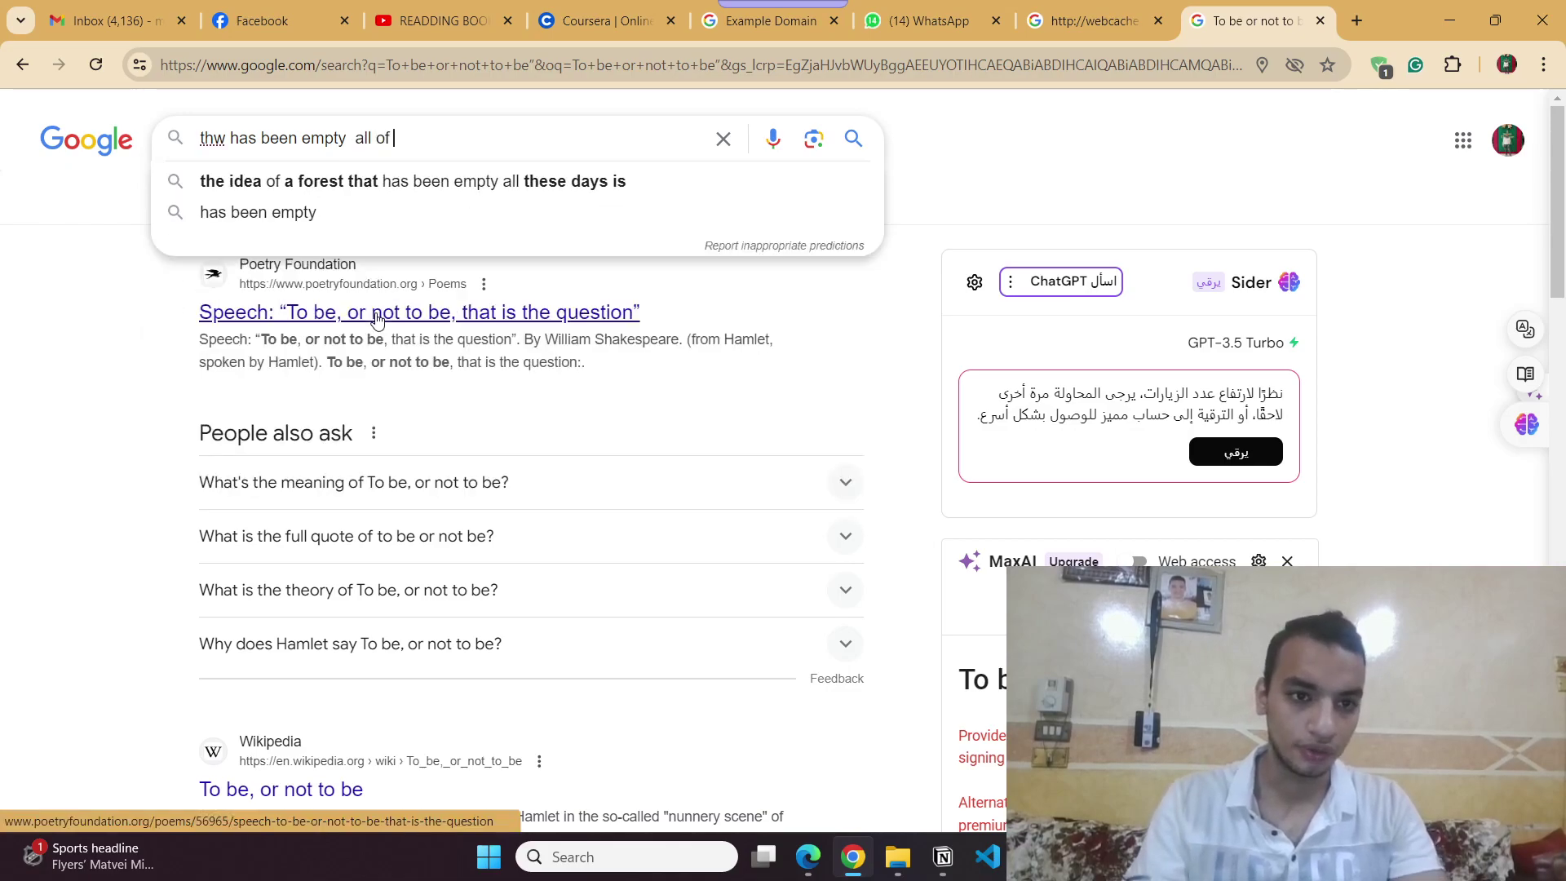
pyautogui.write(' dev')
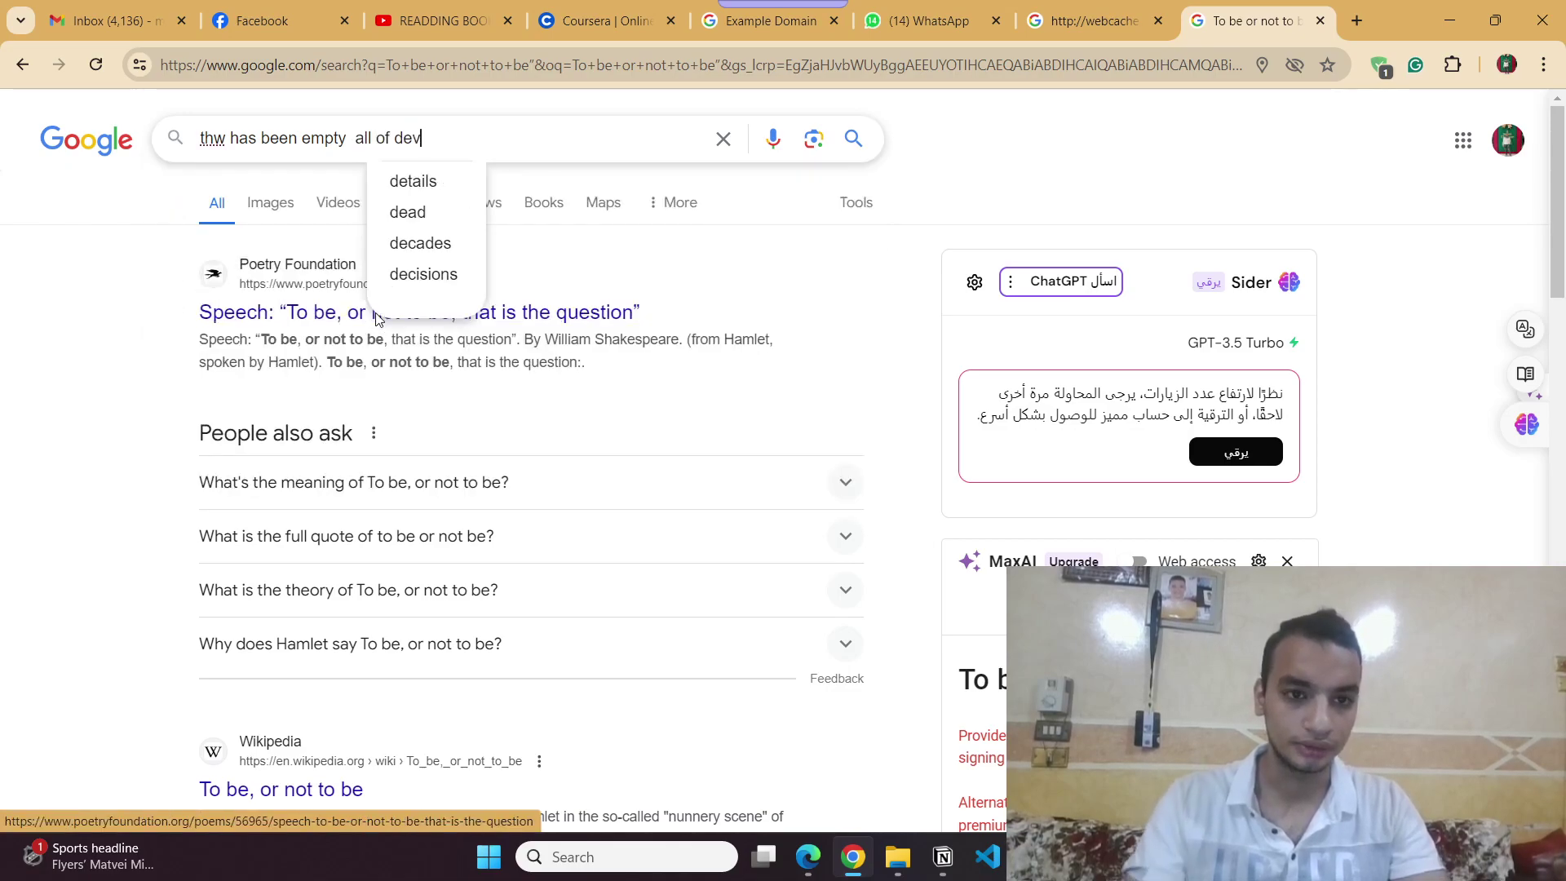
pyautogui.write('ils rig')
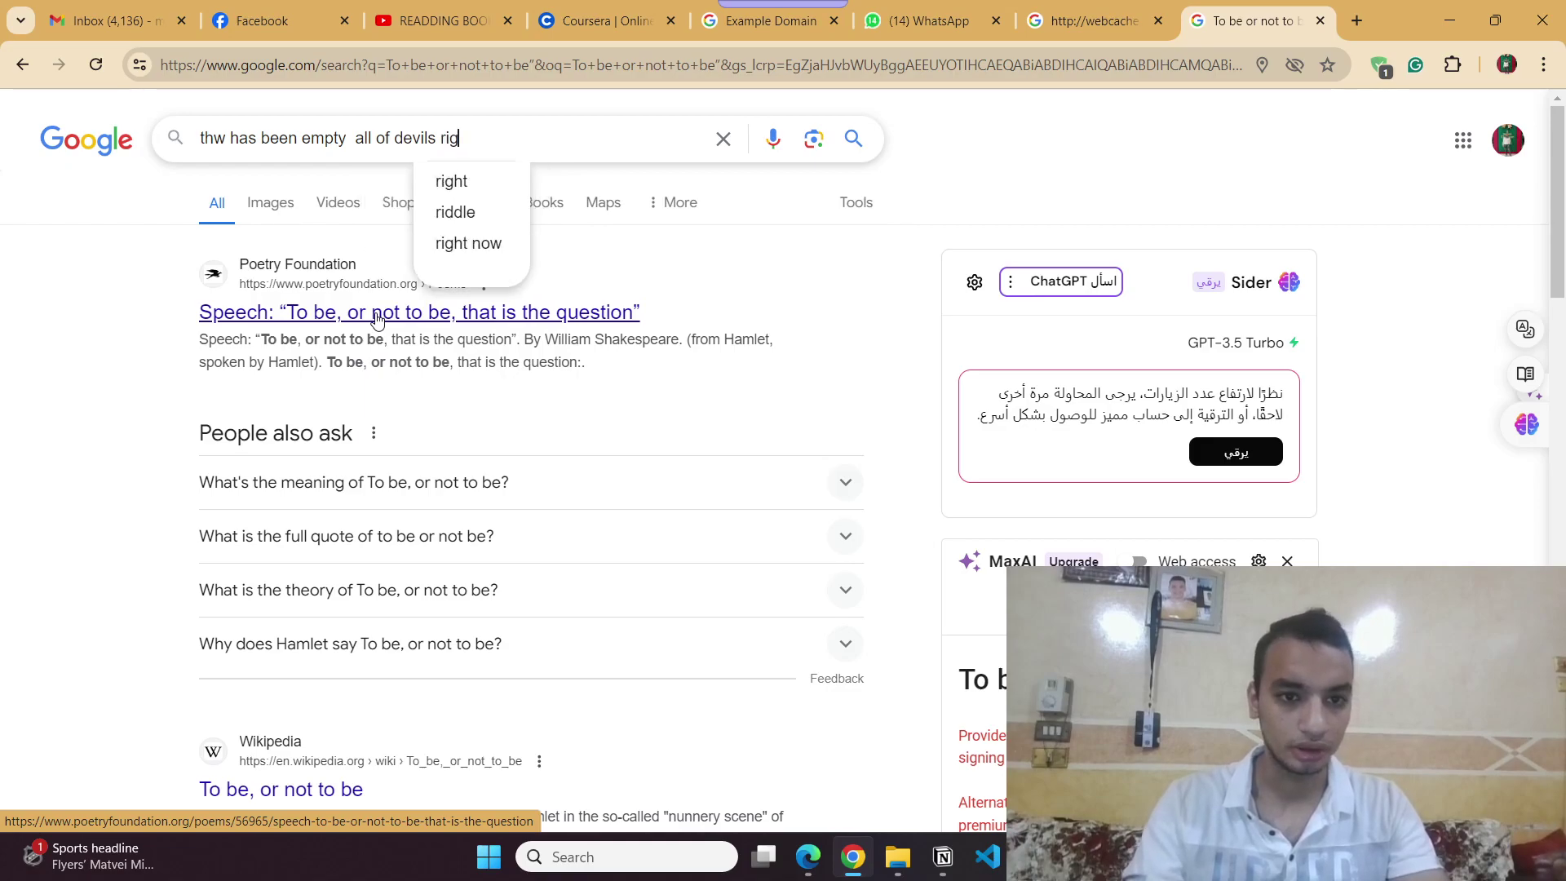
pyautogui.click(488, 181)
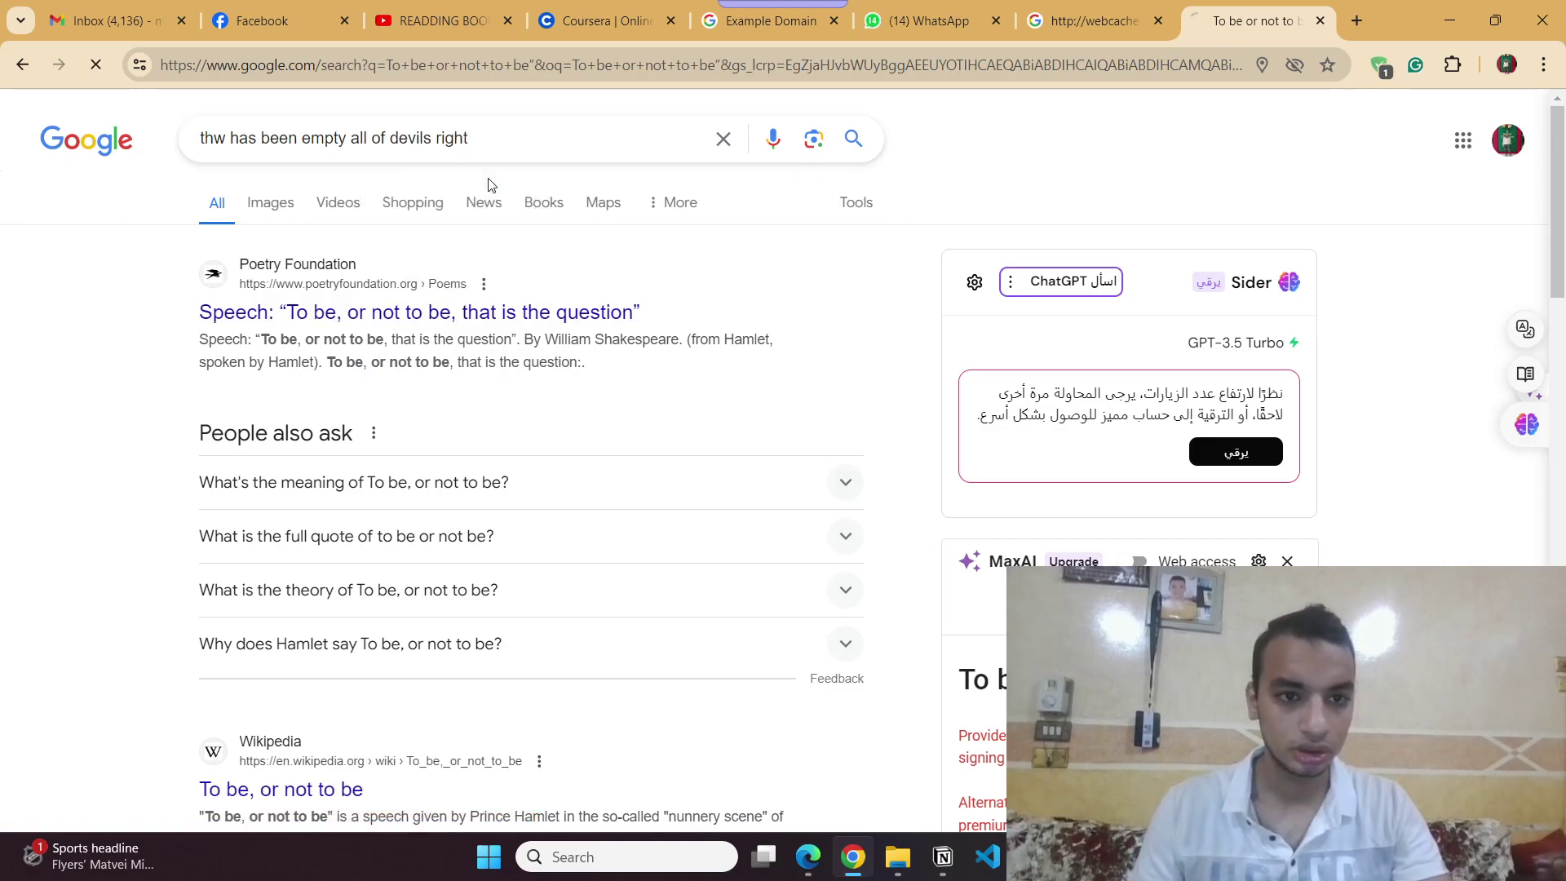
# Correct the start of the query so it searches "the hell has been empty all of devils right", and look through the results.
pyautogui.click(217, 138)
pyautogui.press('Delete')
pyautogui.write('e')
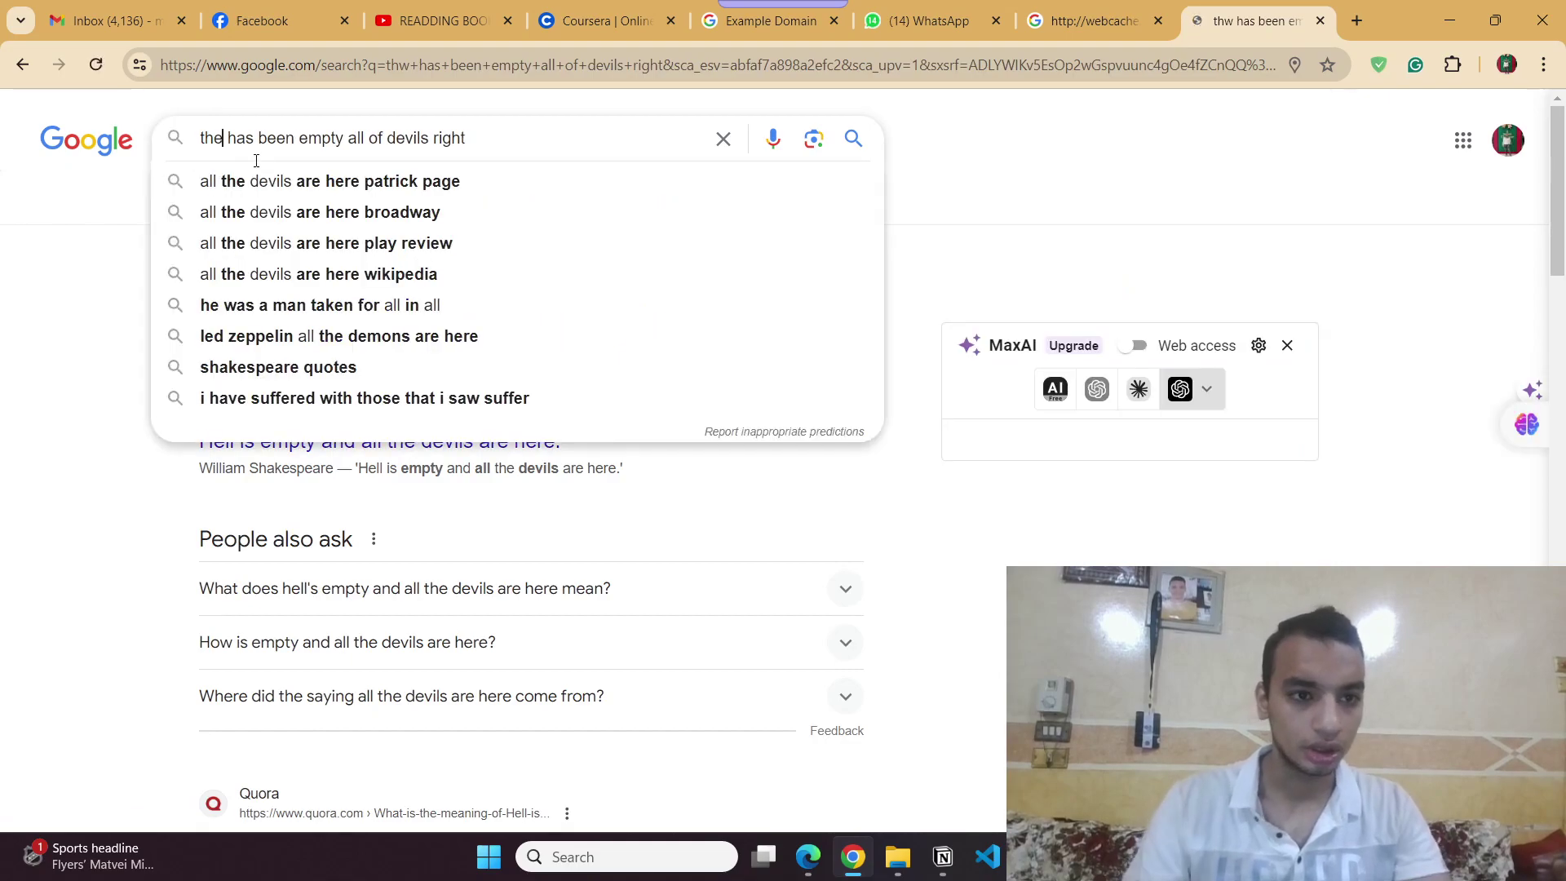
pyautogui.press('BackSpace')
pyautogui.press('BackSpace')
pyautogui.write('el')
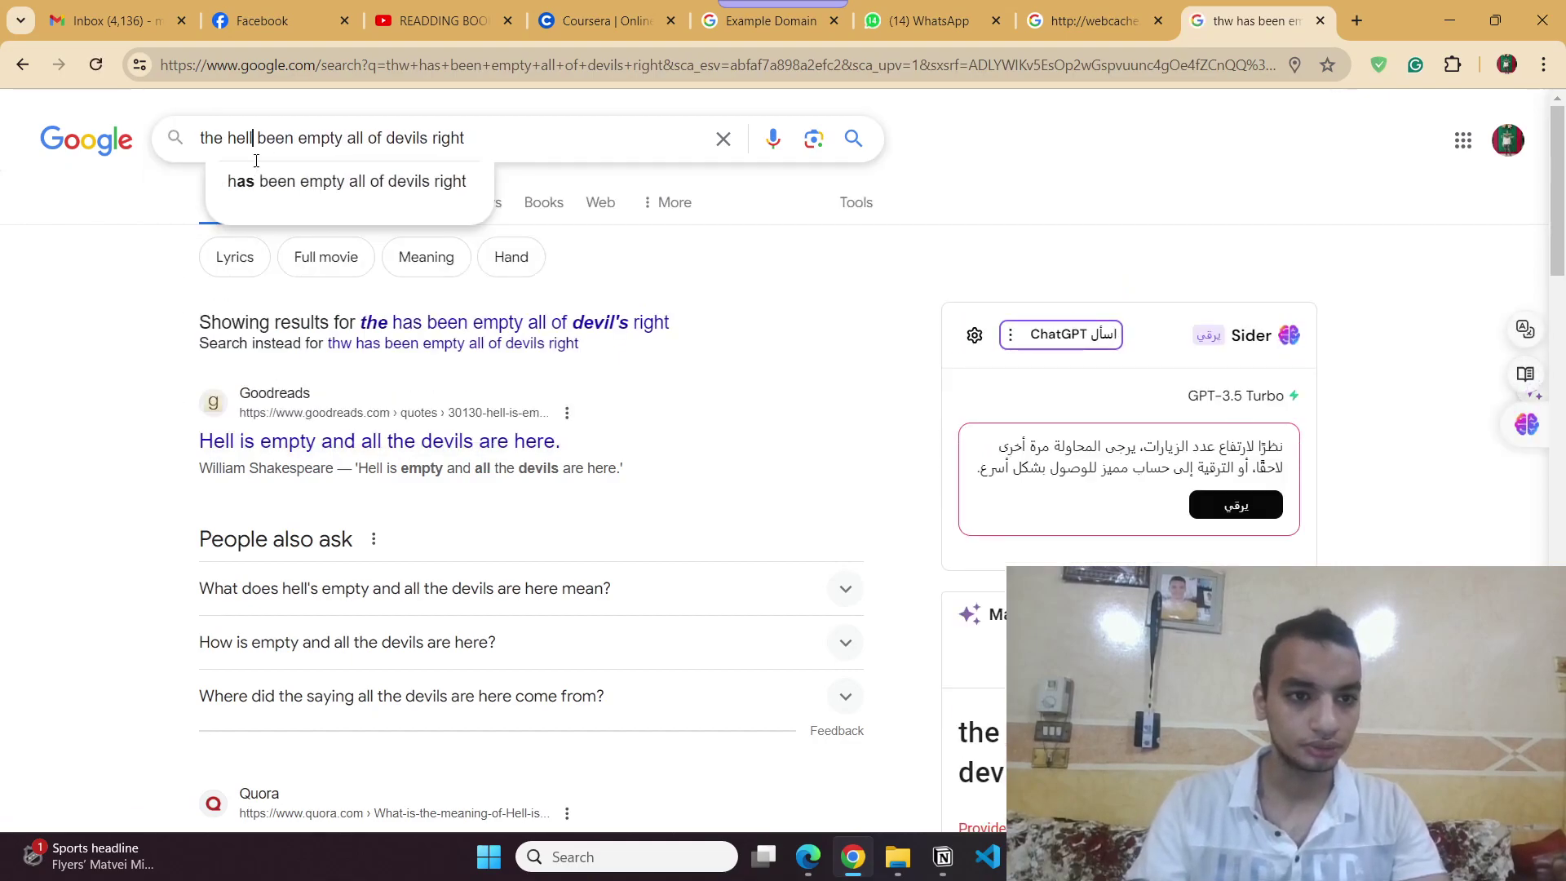
pyautogui.write('l')
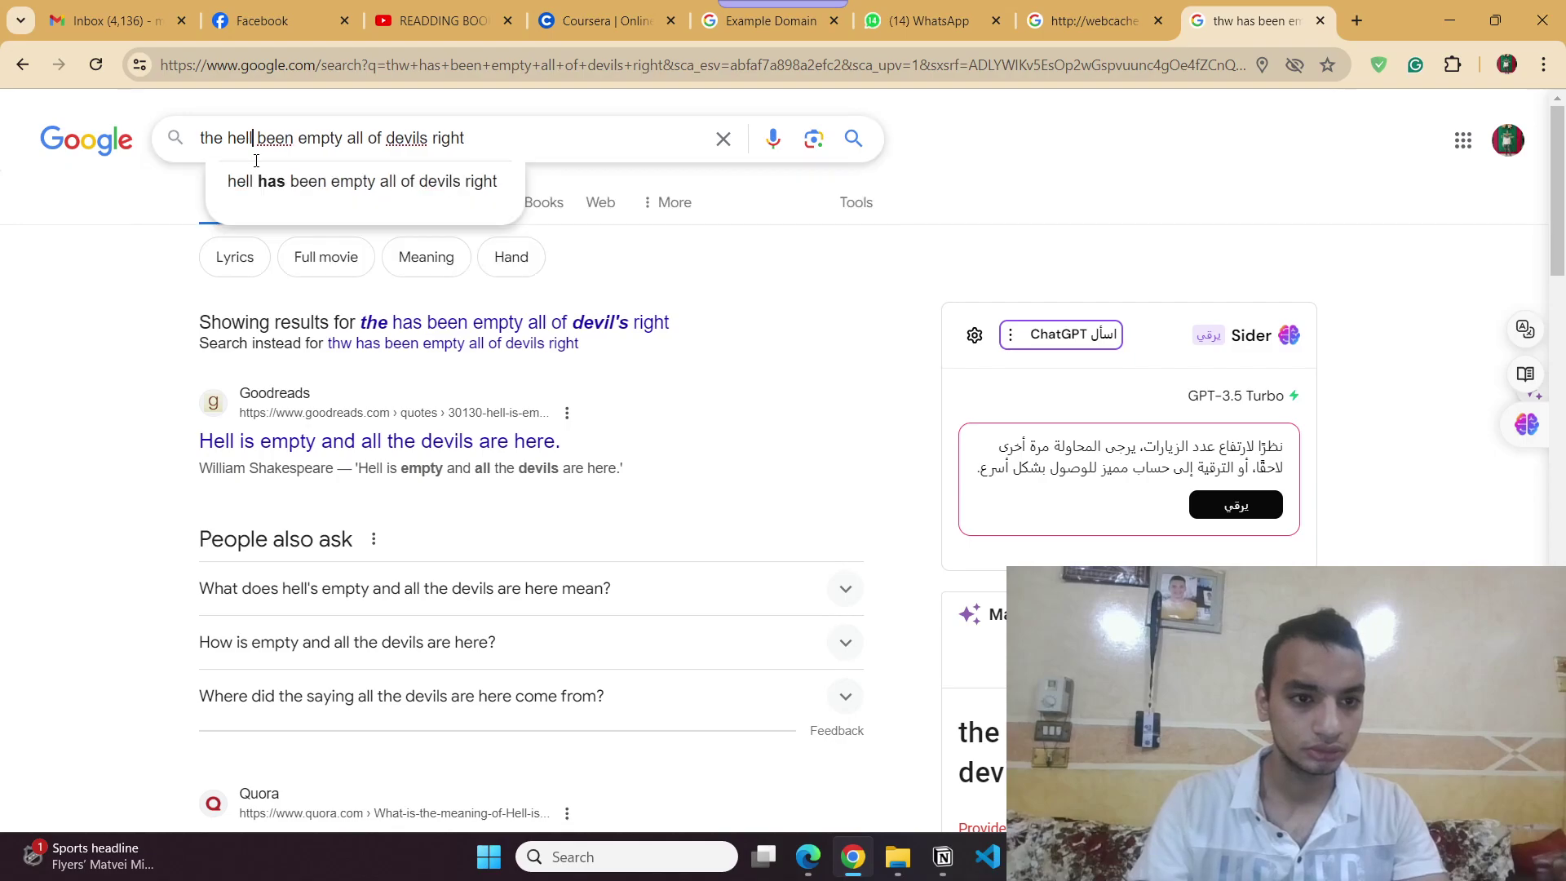
pyautogui.click(286, 181)
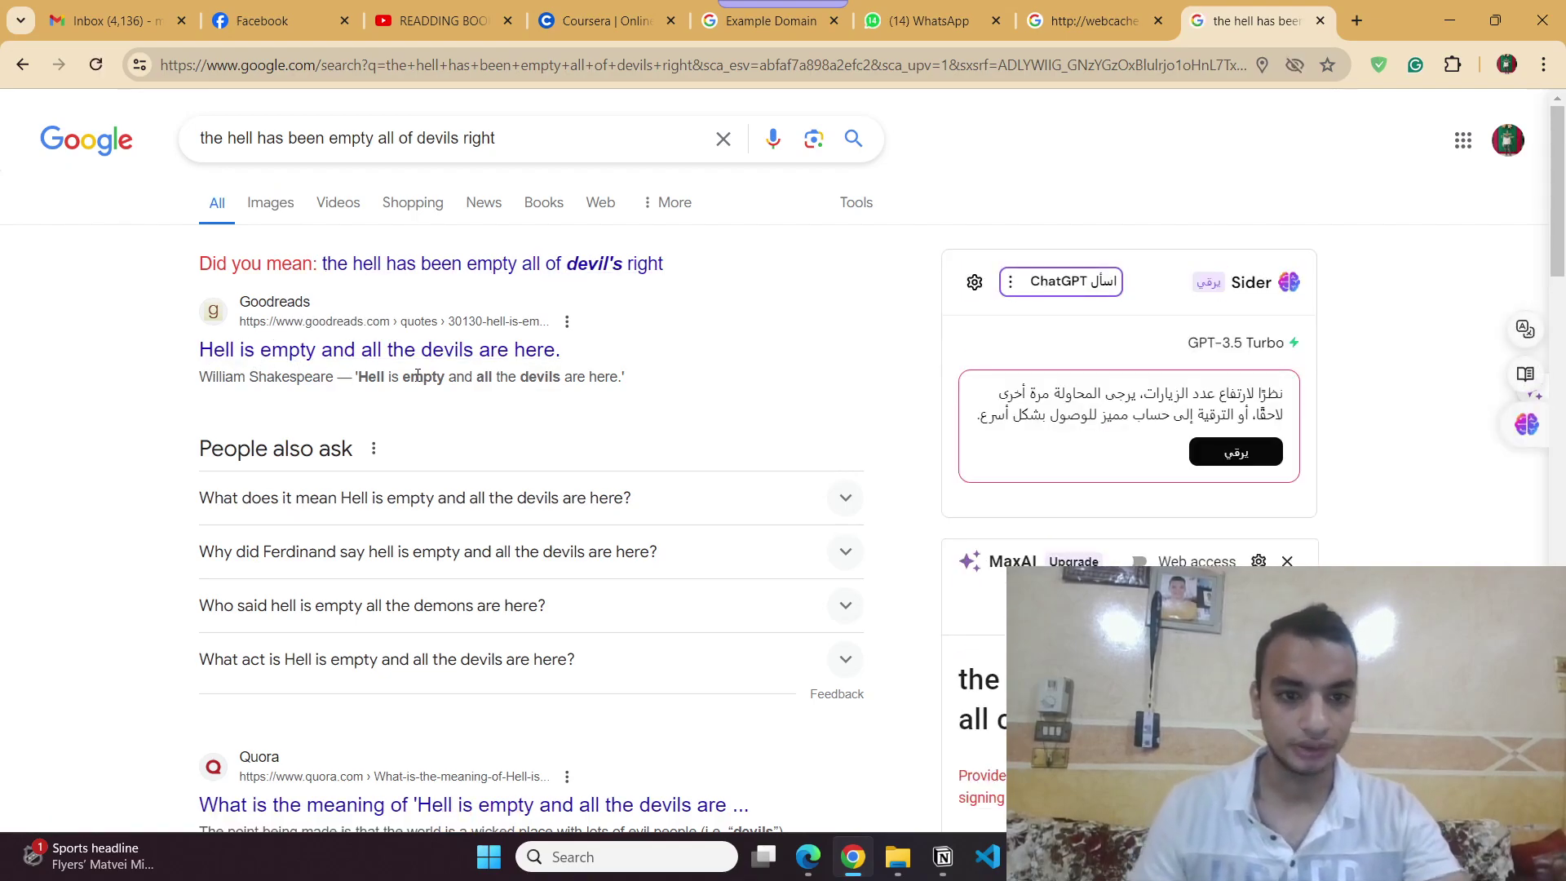
pyautogui.scroll(-3, 349, 375)
pyautogui.scroll(3, 423, 367)
# Go back through the previous searches to the blank new tab page.
pyautogui.click(23, 65)
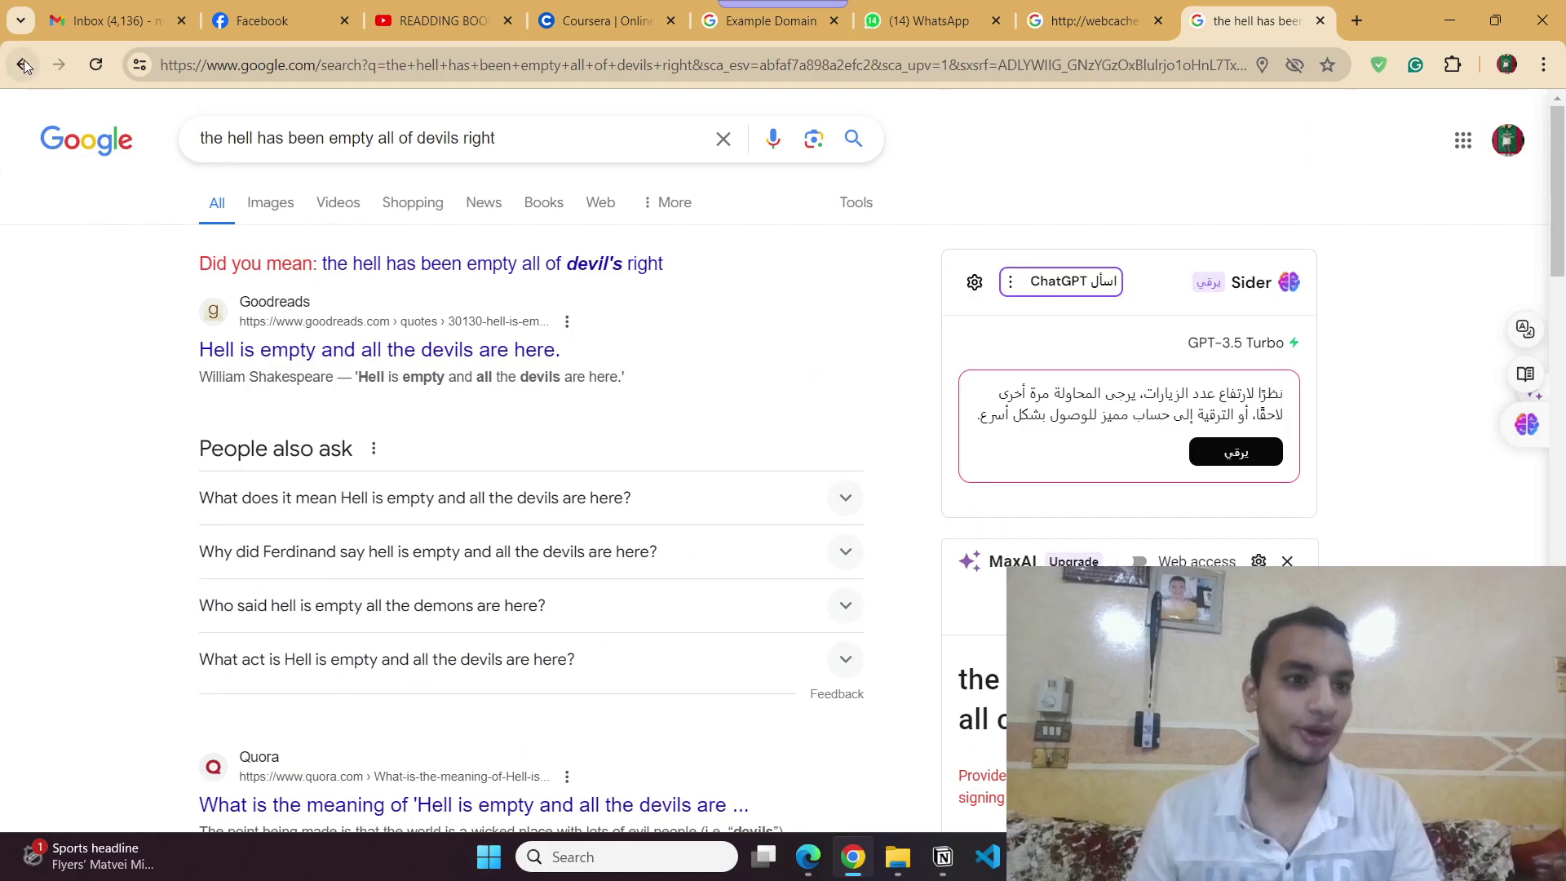
pyautogui.click(22, 64)
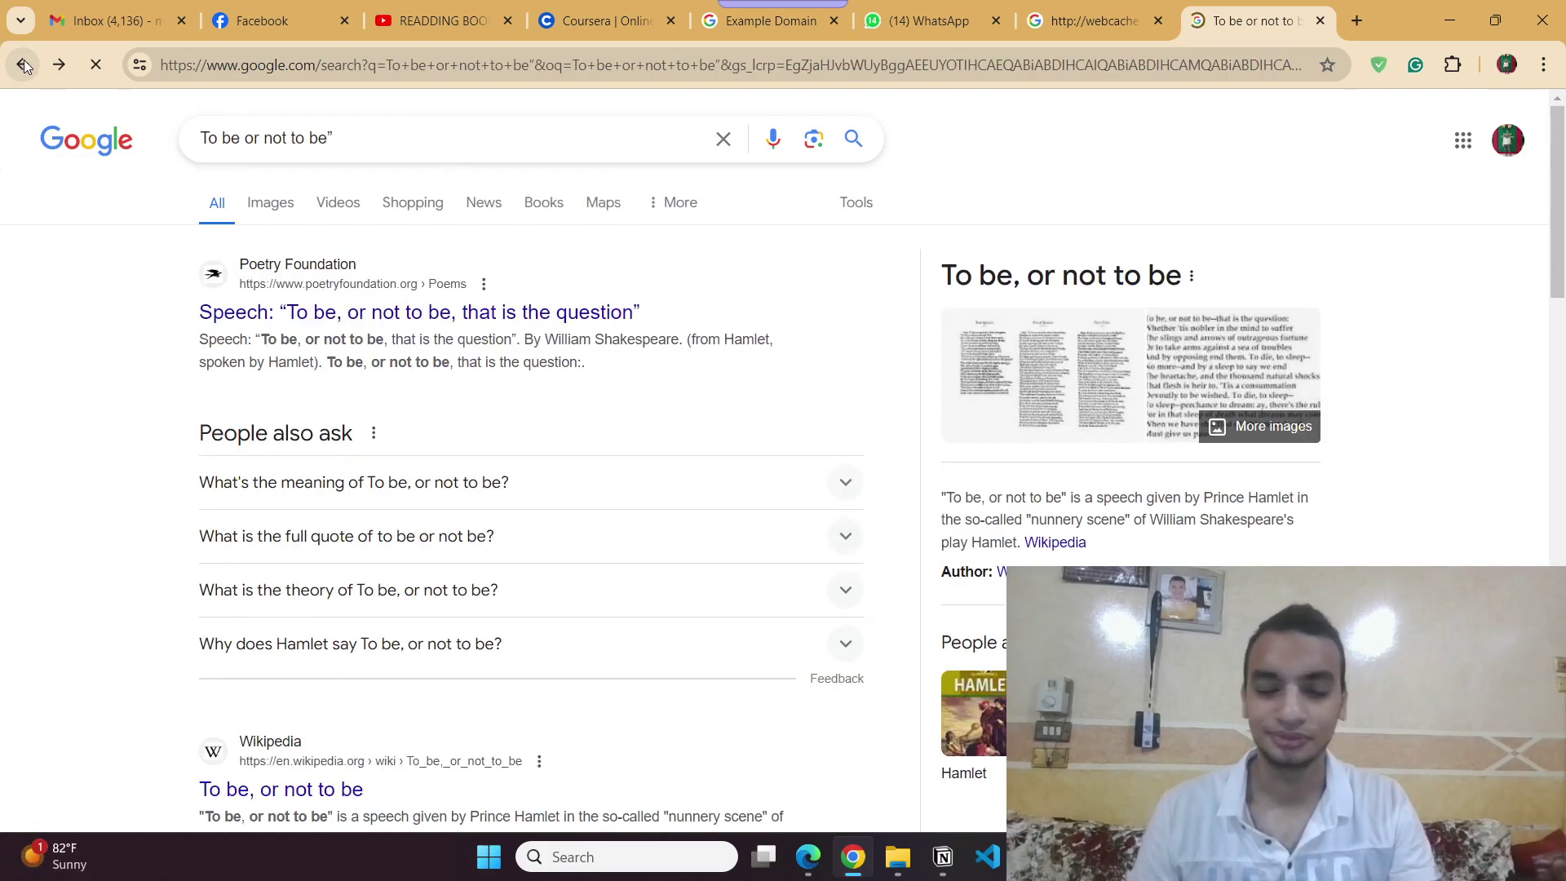
pyautogui.click(23, 64)
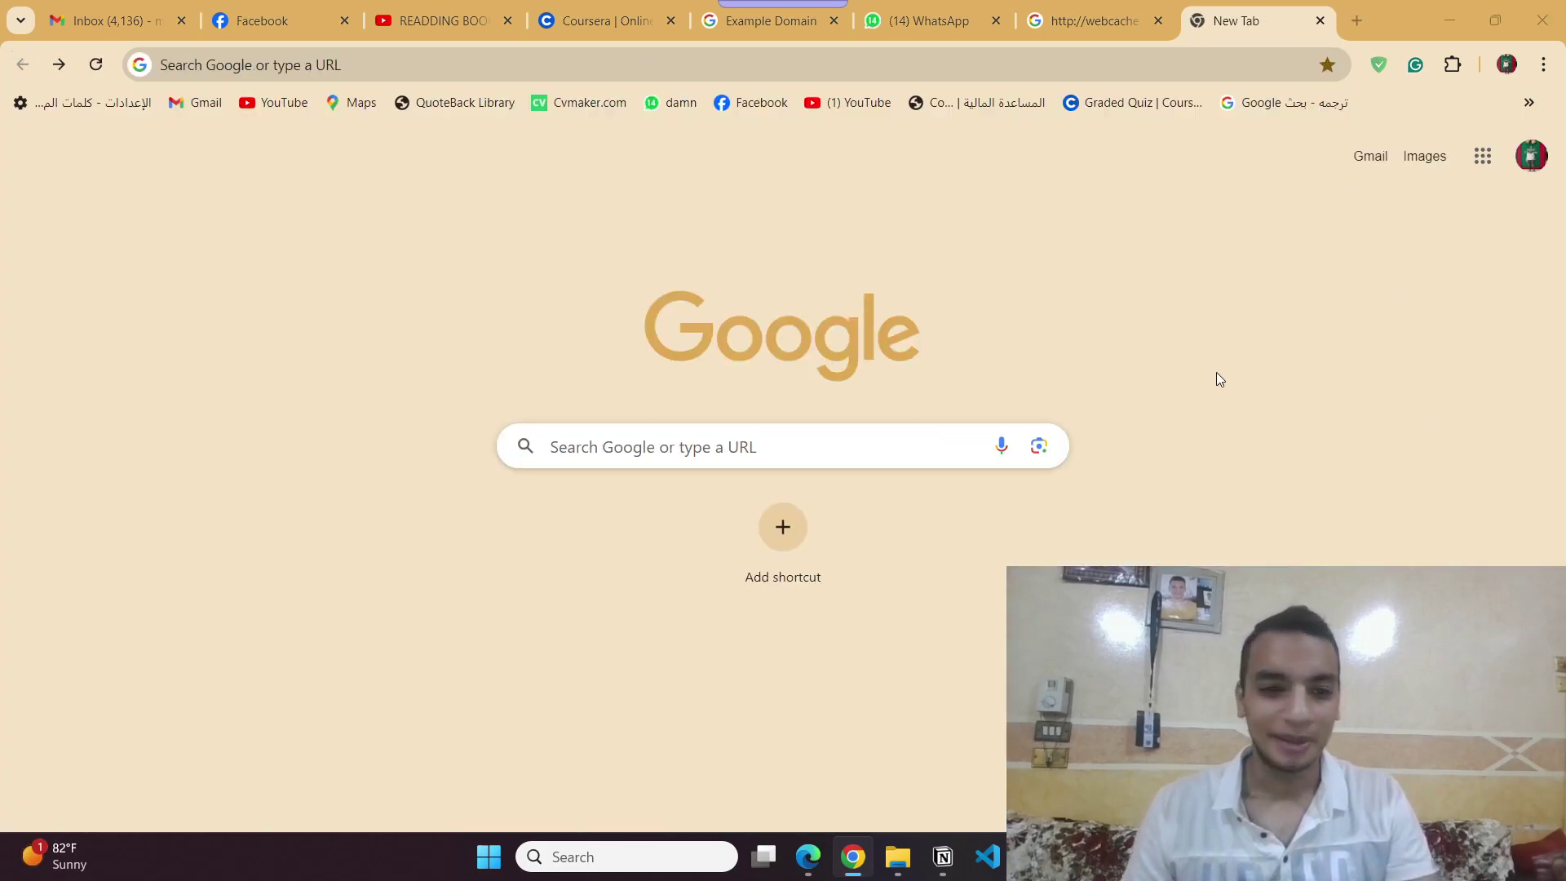
# Switch to the Notion notes to read the tip on searching within a specific site, and return to an empty address bar in Chrome.
pyautogui.hotkey('alt', 'Tab')
pyautogui.scroll(1, 376, 483)
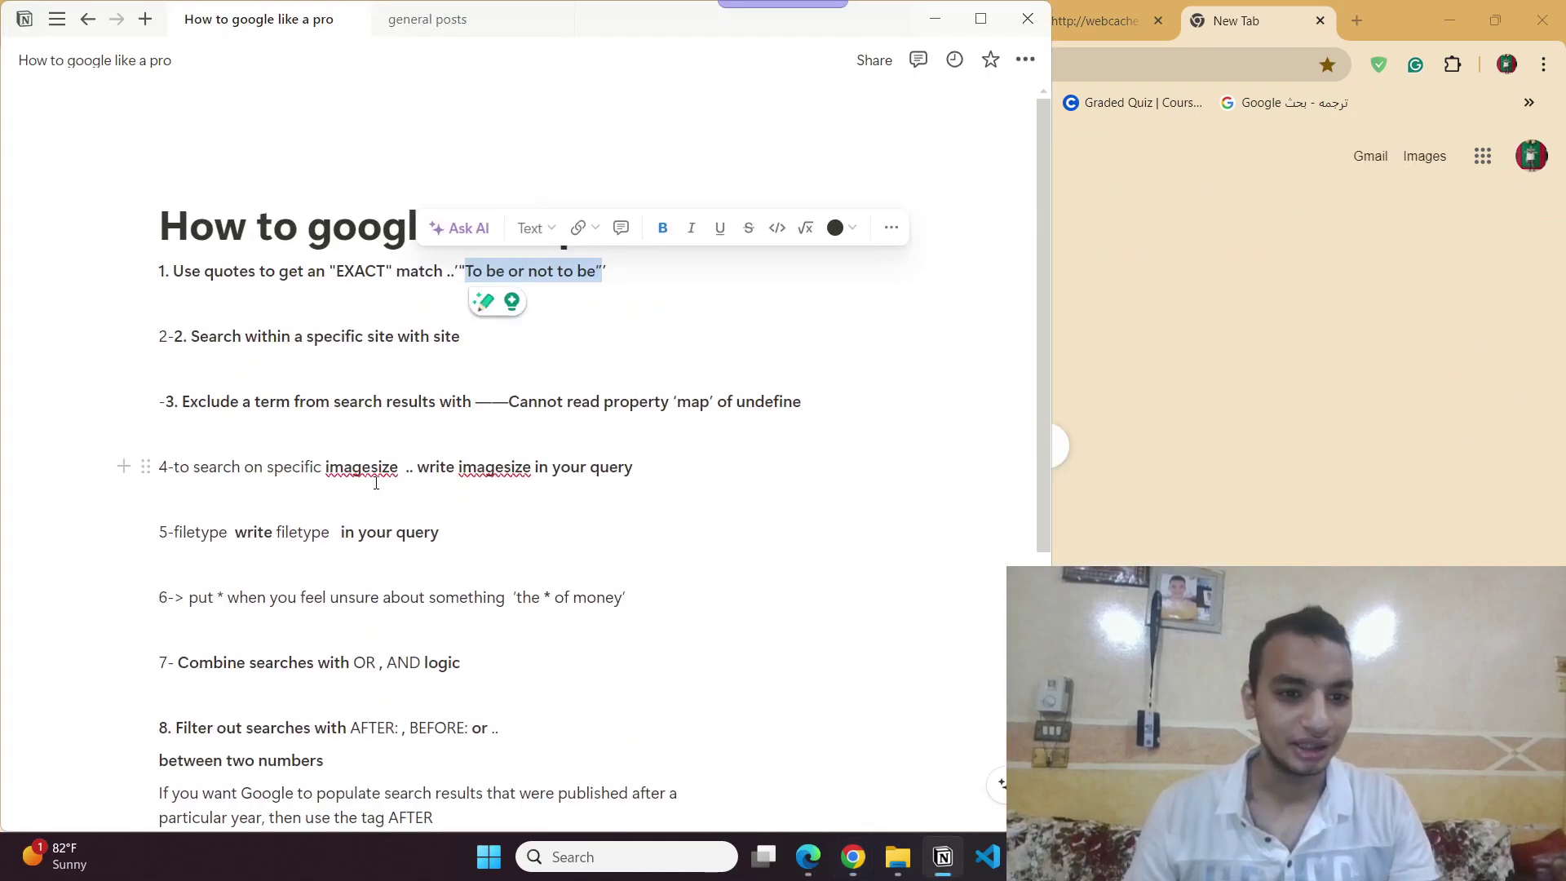
pyautogui.click(339, 367)
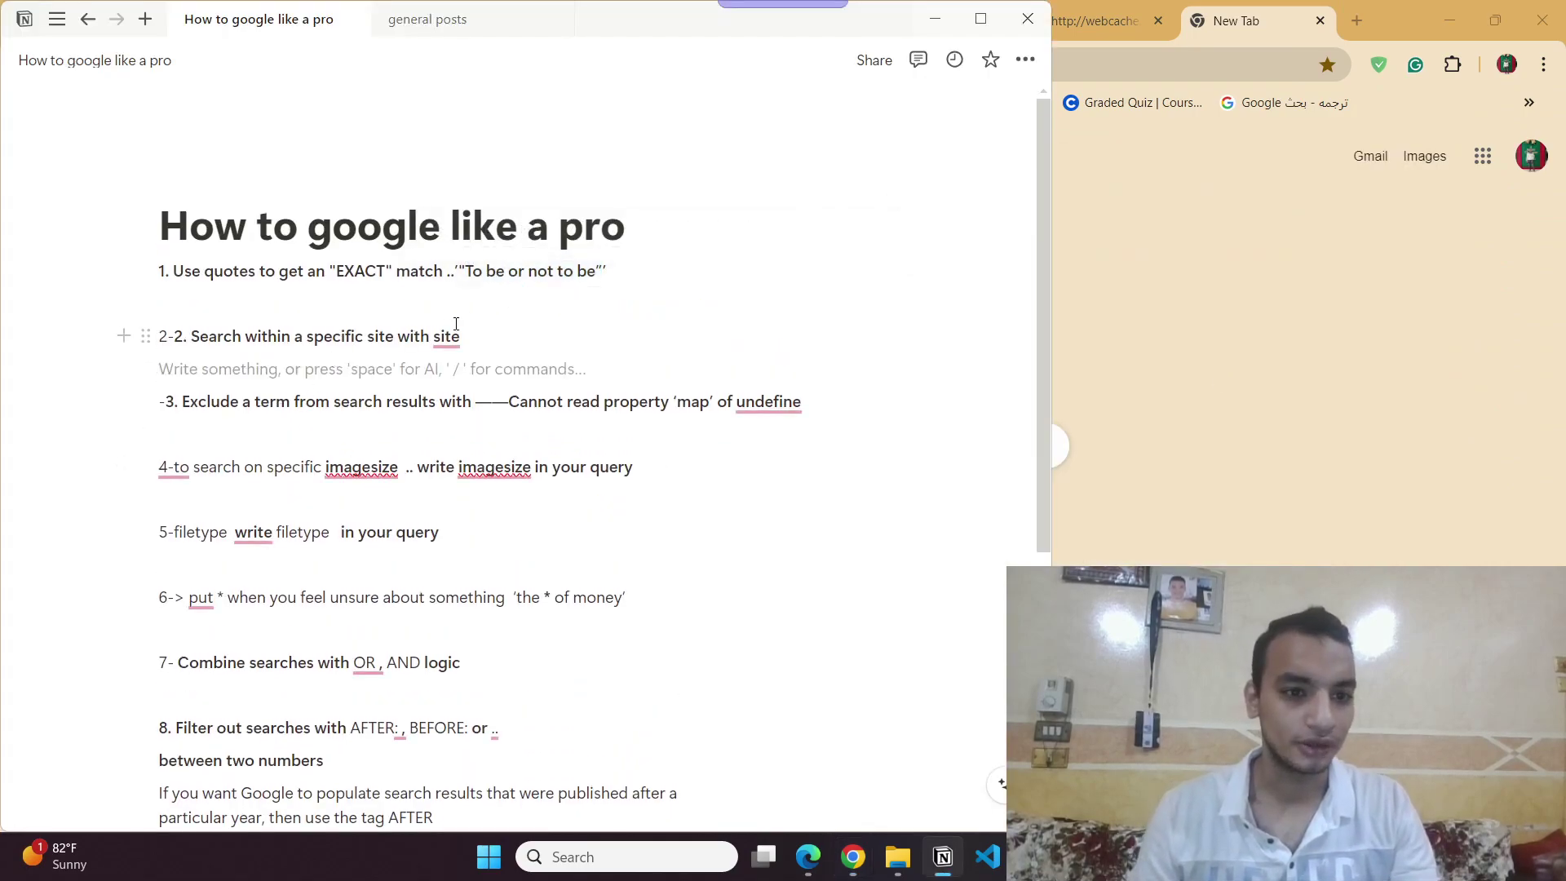
pyautogui.click(1461, 434)
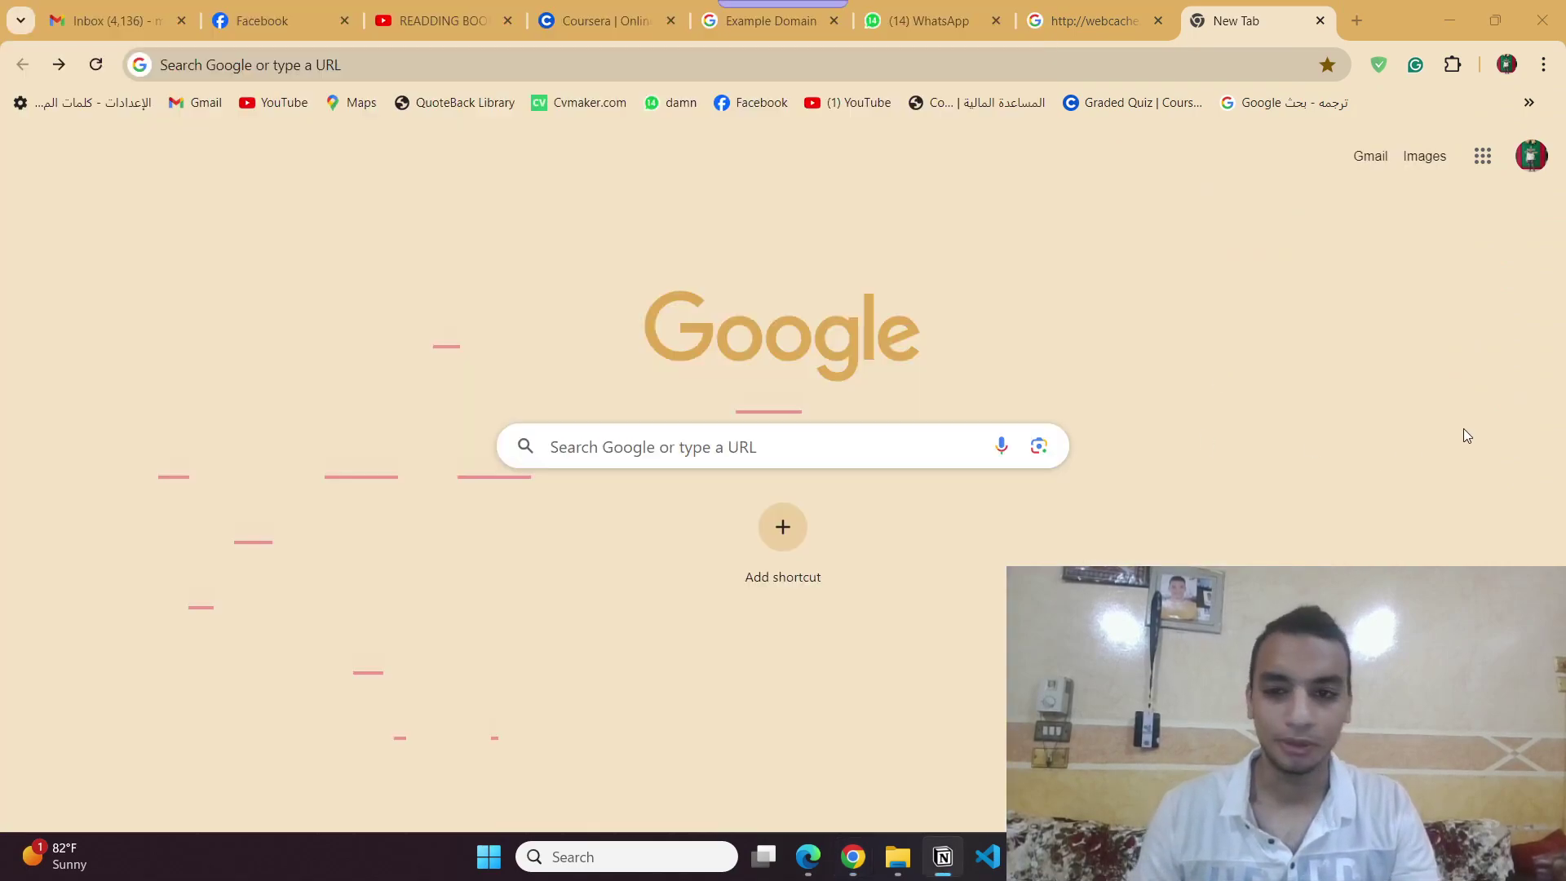
pyautogui.click(334, 63)
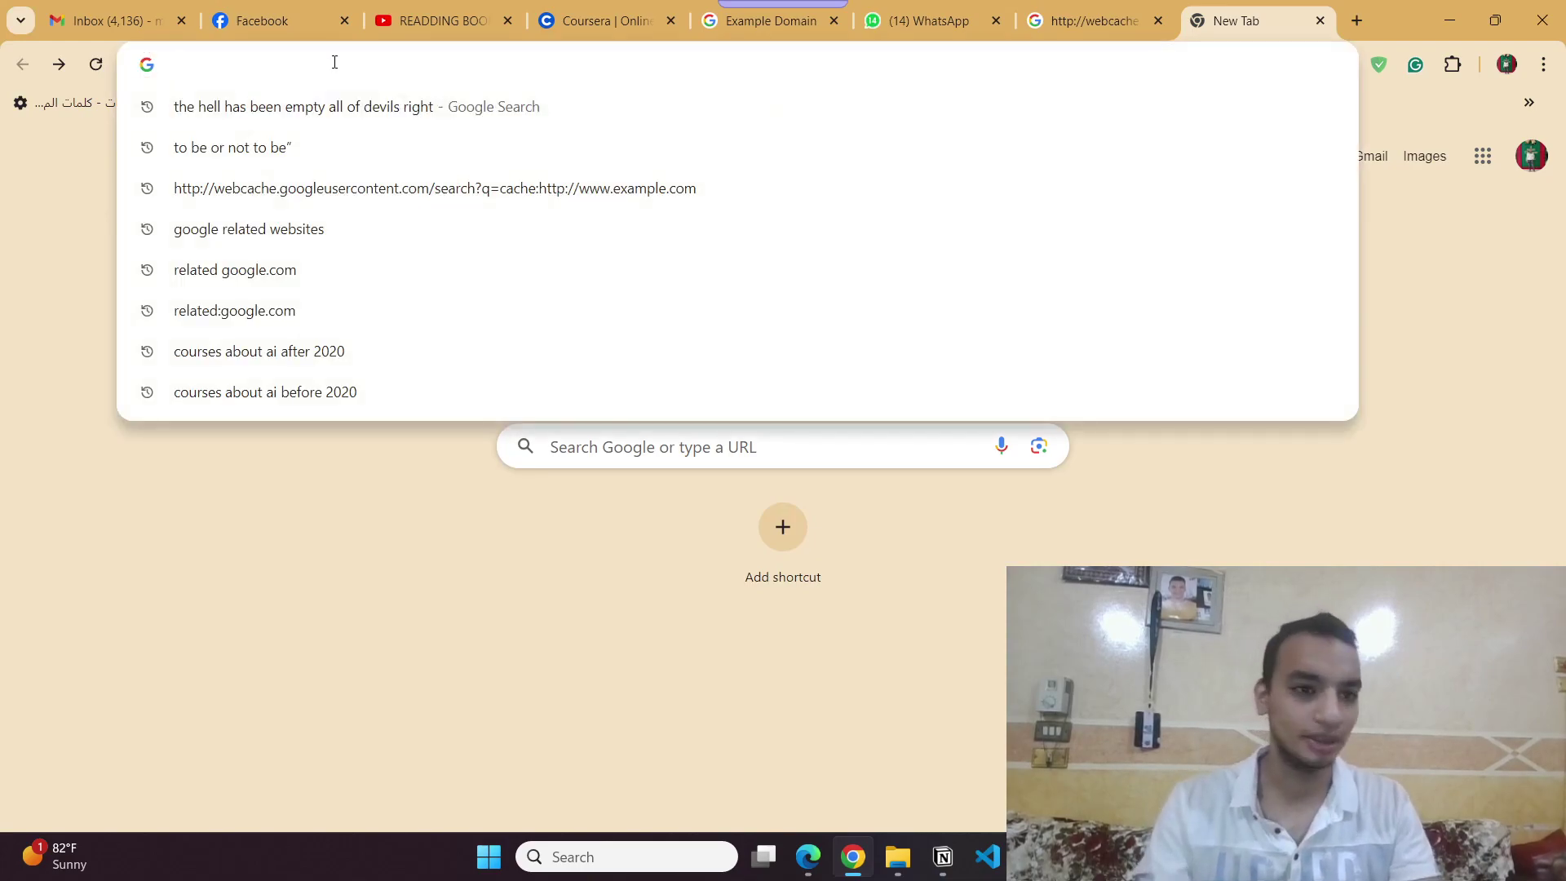
pyautogui.write('l')
pyautogui.press('BackSpace')
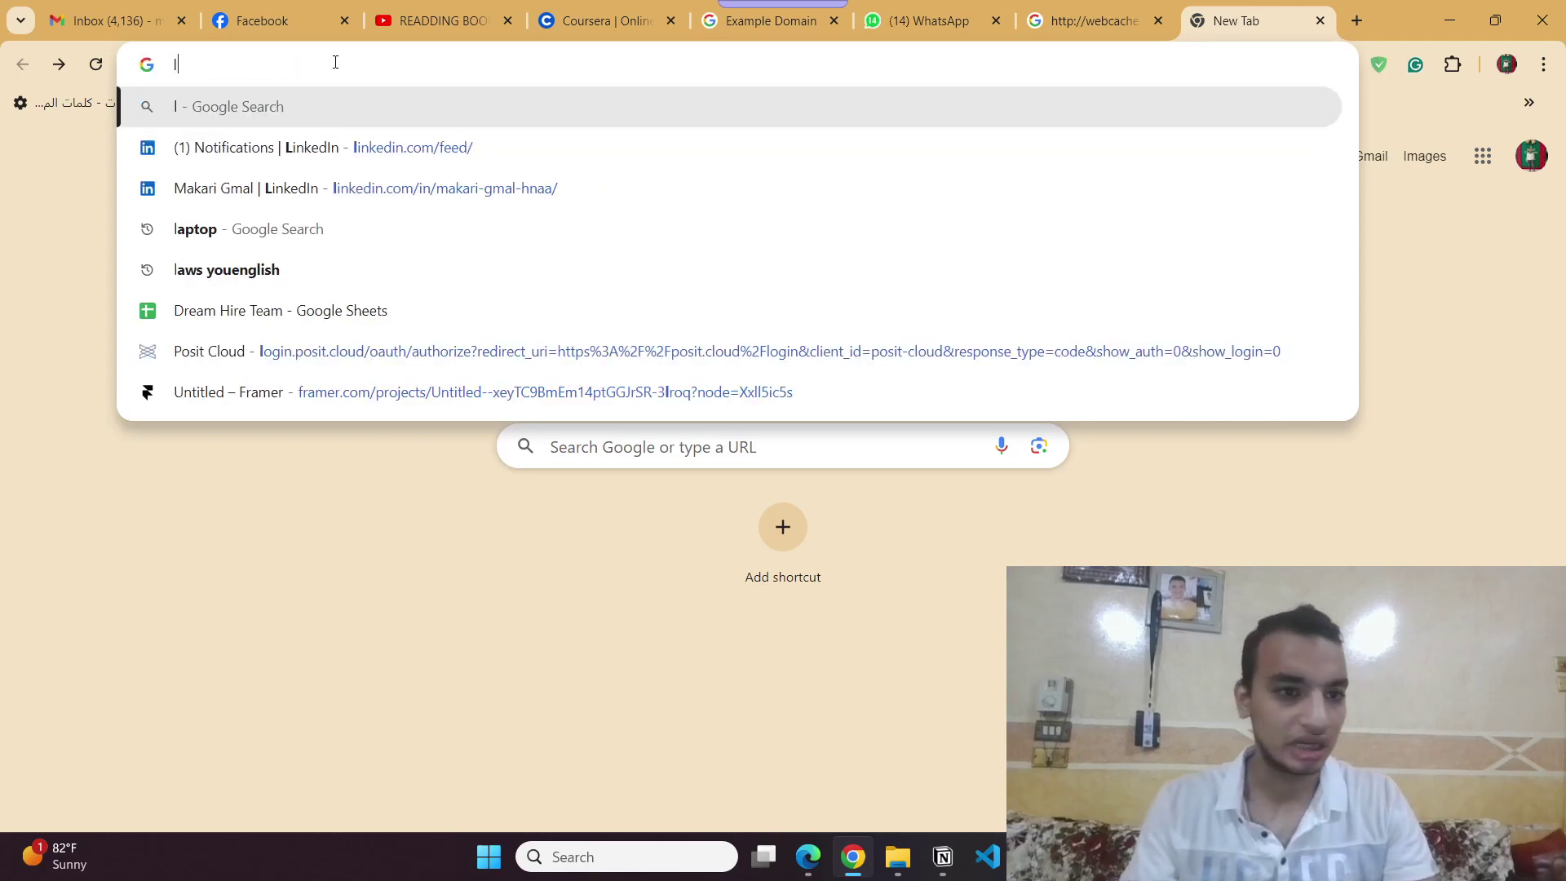
pyautogui.press('BackSpace')
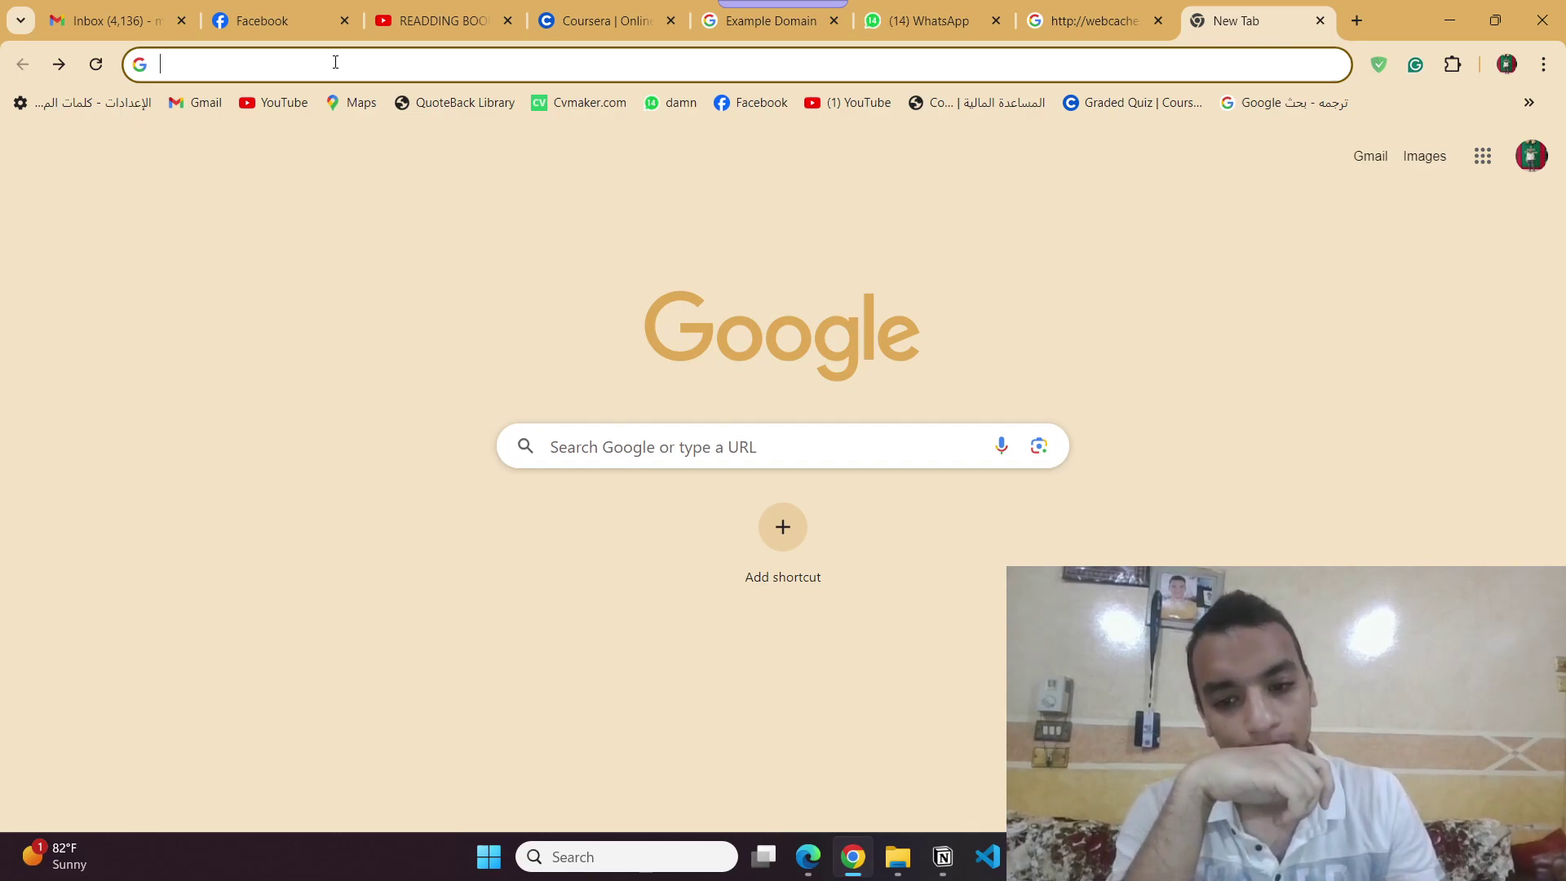
pyautogui.write('s')
pyautogui.press('BackSpace')
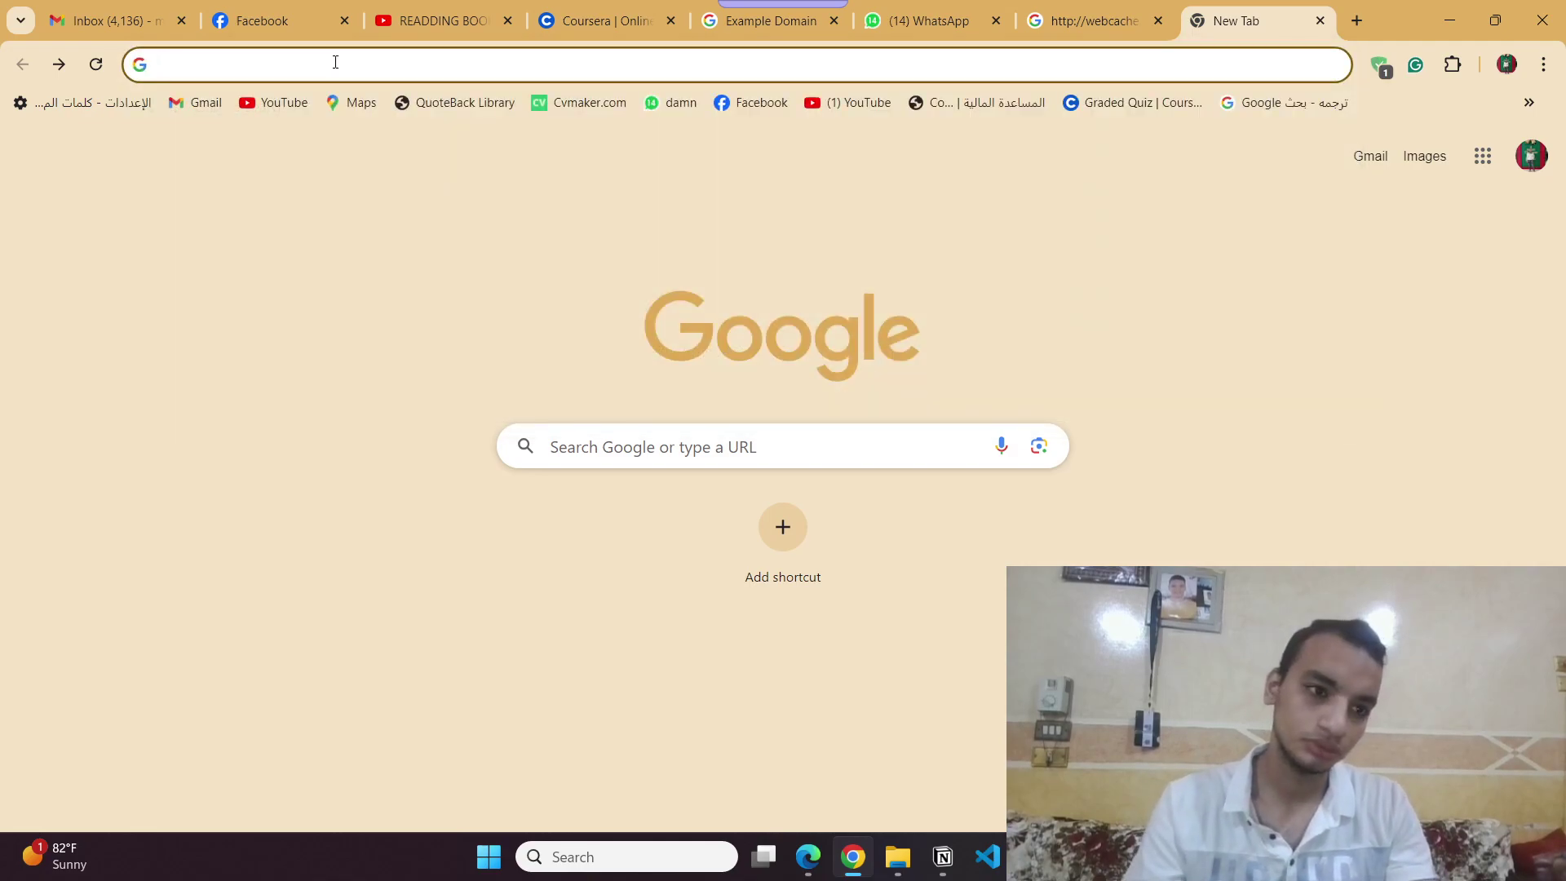
# Enter "علاقات خطره م" as the query and search for the suggestion "علاقات خطرة مكتبة نور".
pyautogui.write('عال')
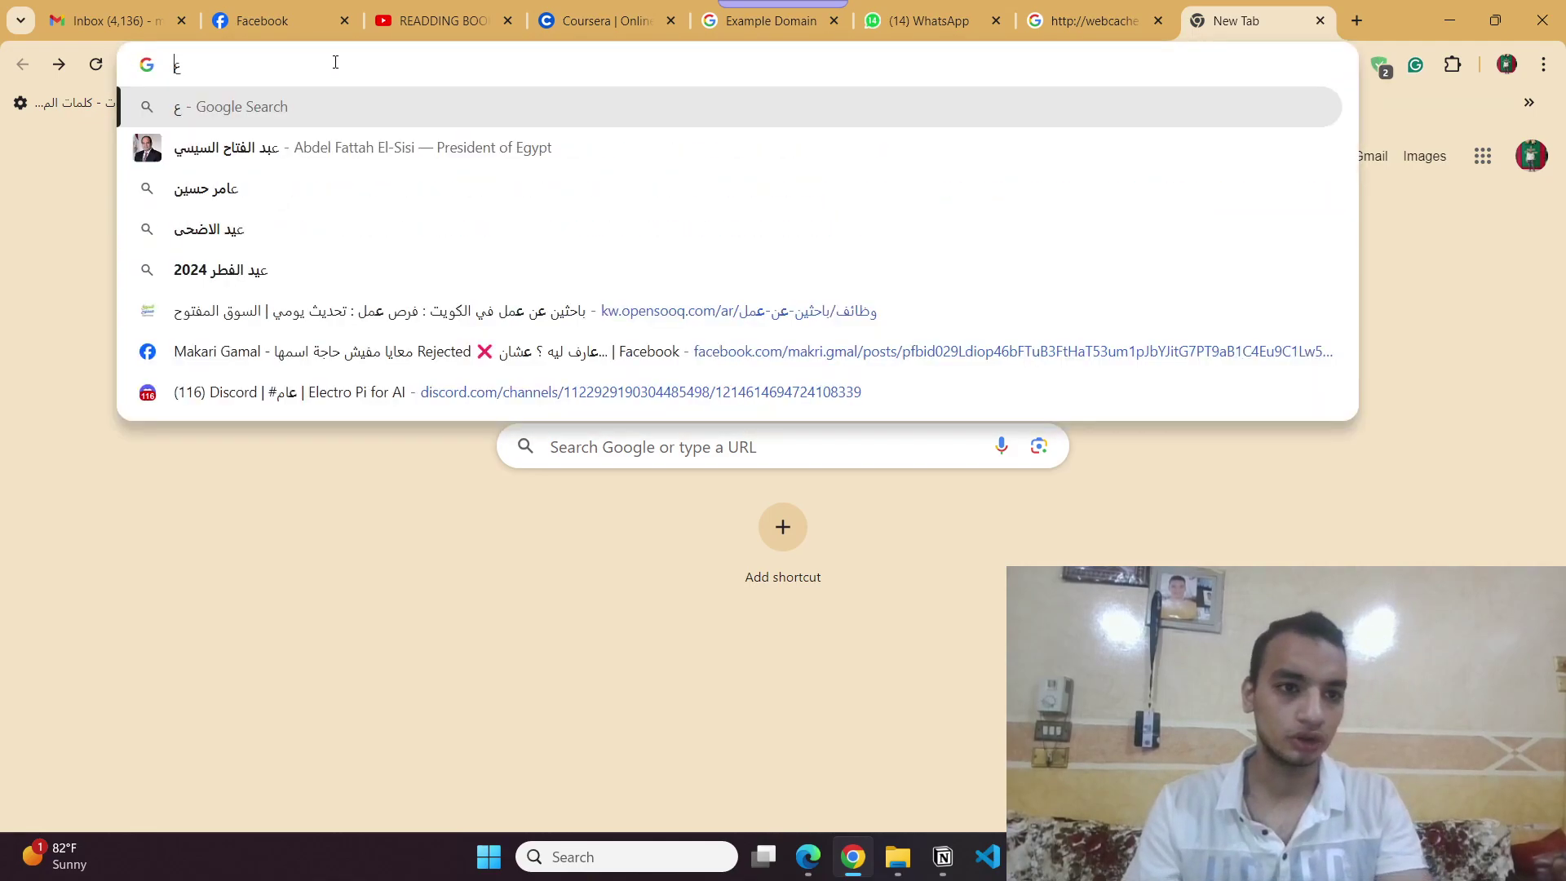
pyautogui.press('BackSpace')
pyautogui.press('BackSpace')
pyautogui.write('لاقات')
pyautogui.write(' خطره')
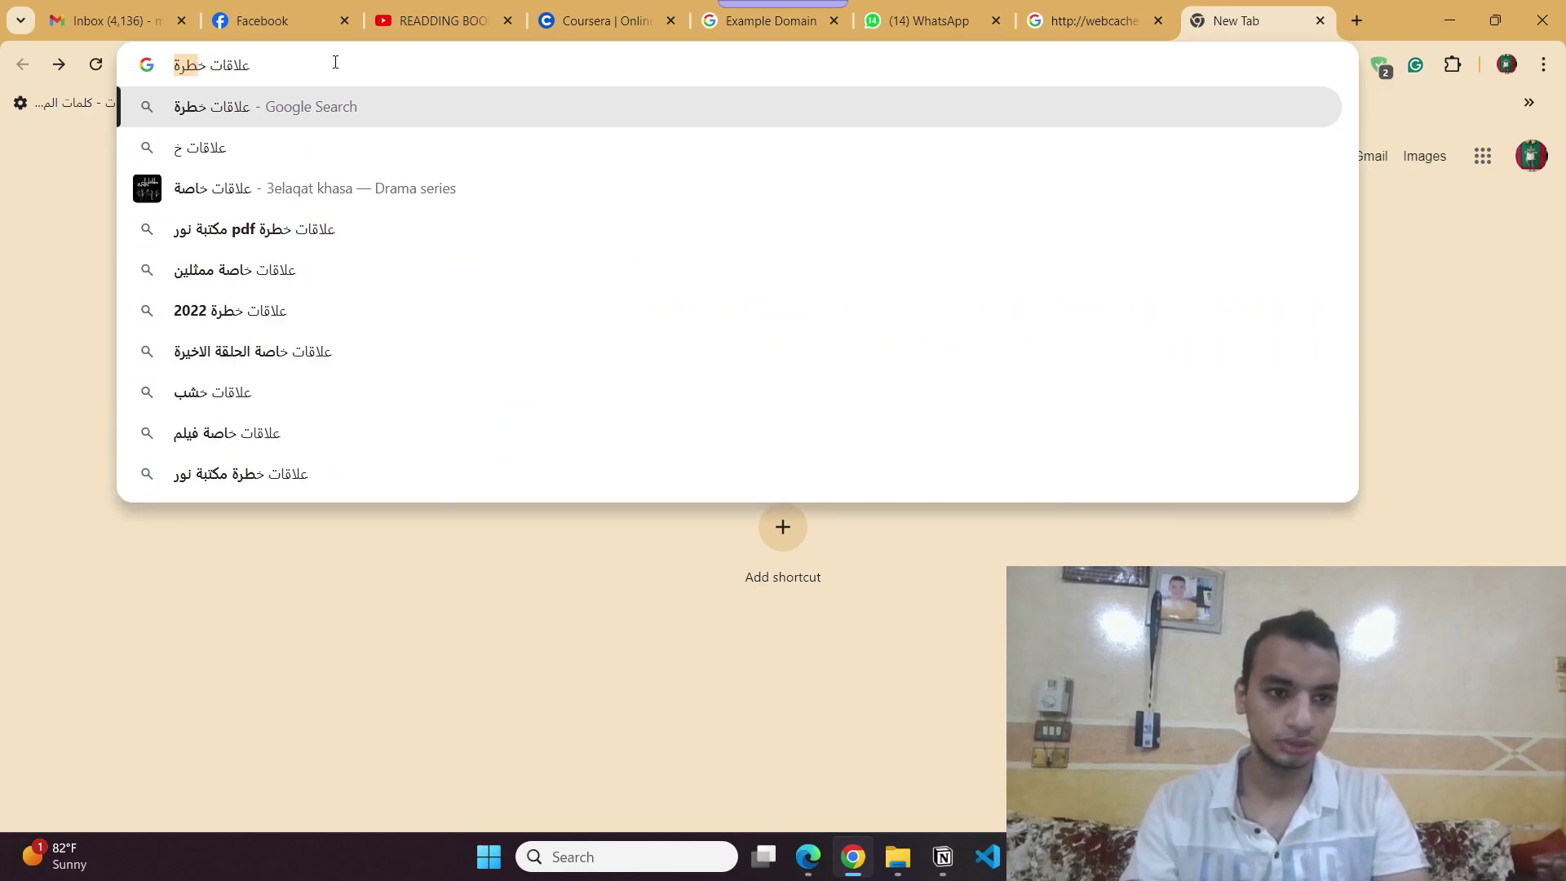
pyautogui.write(' م')
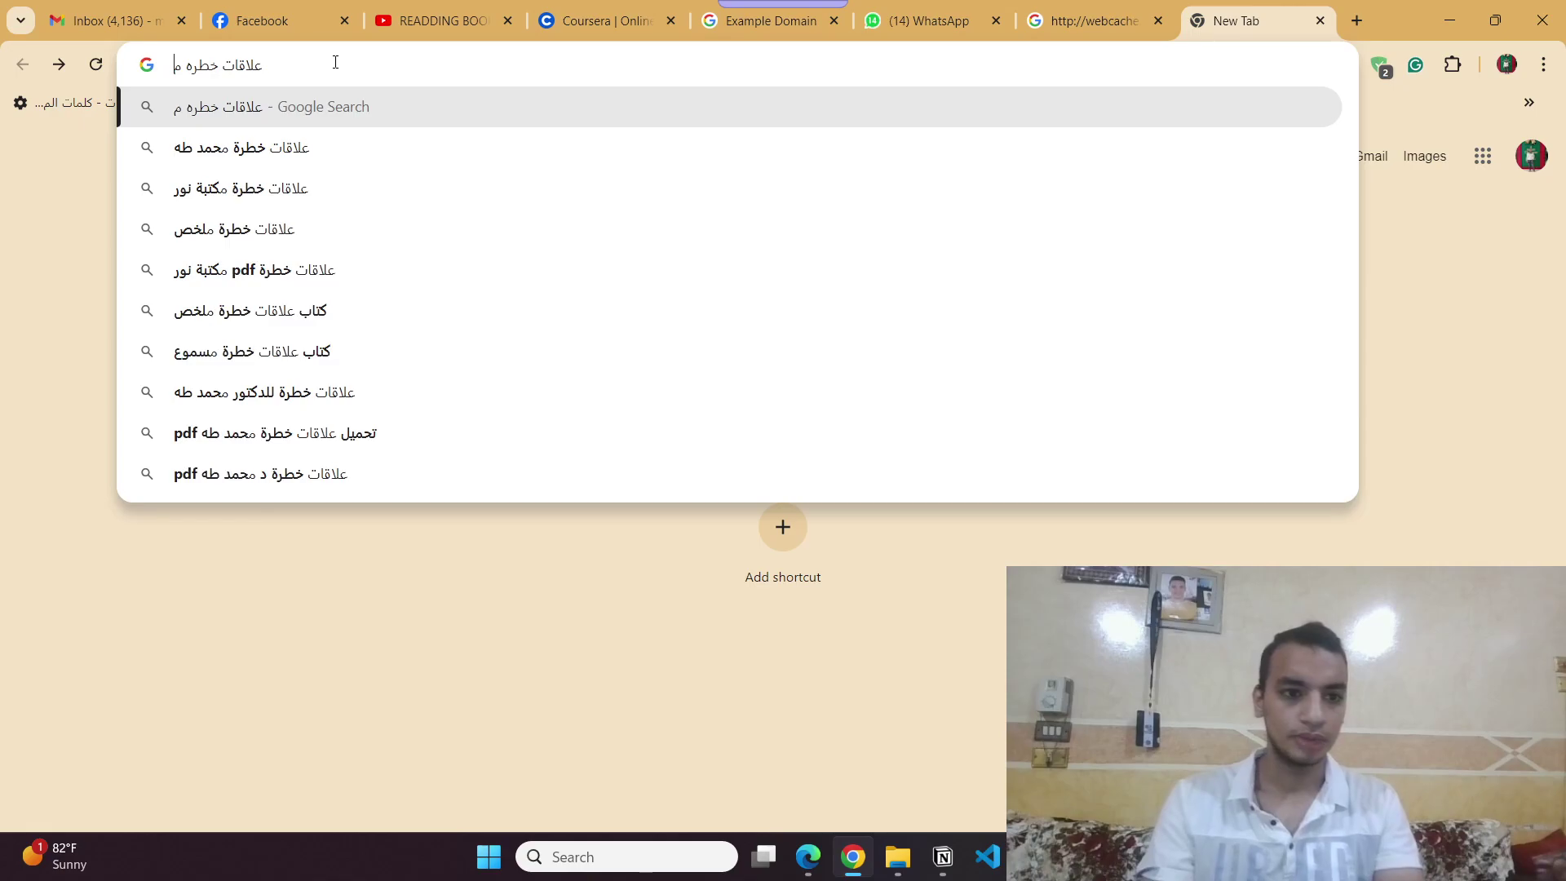
pyautogui.press('Down')
pyautogui.press('Down')
pyautogui.press('Return')
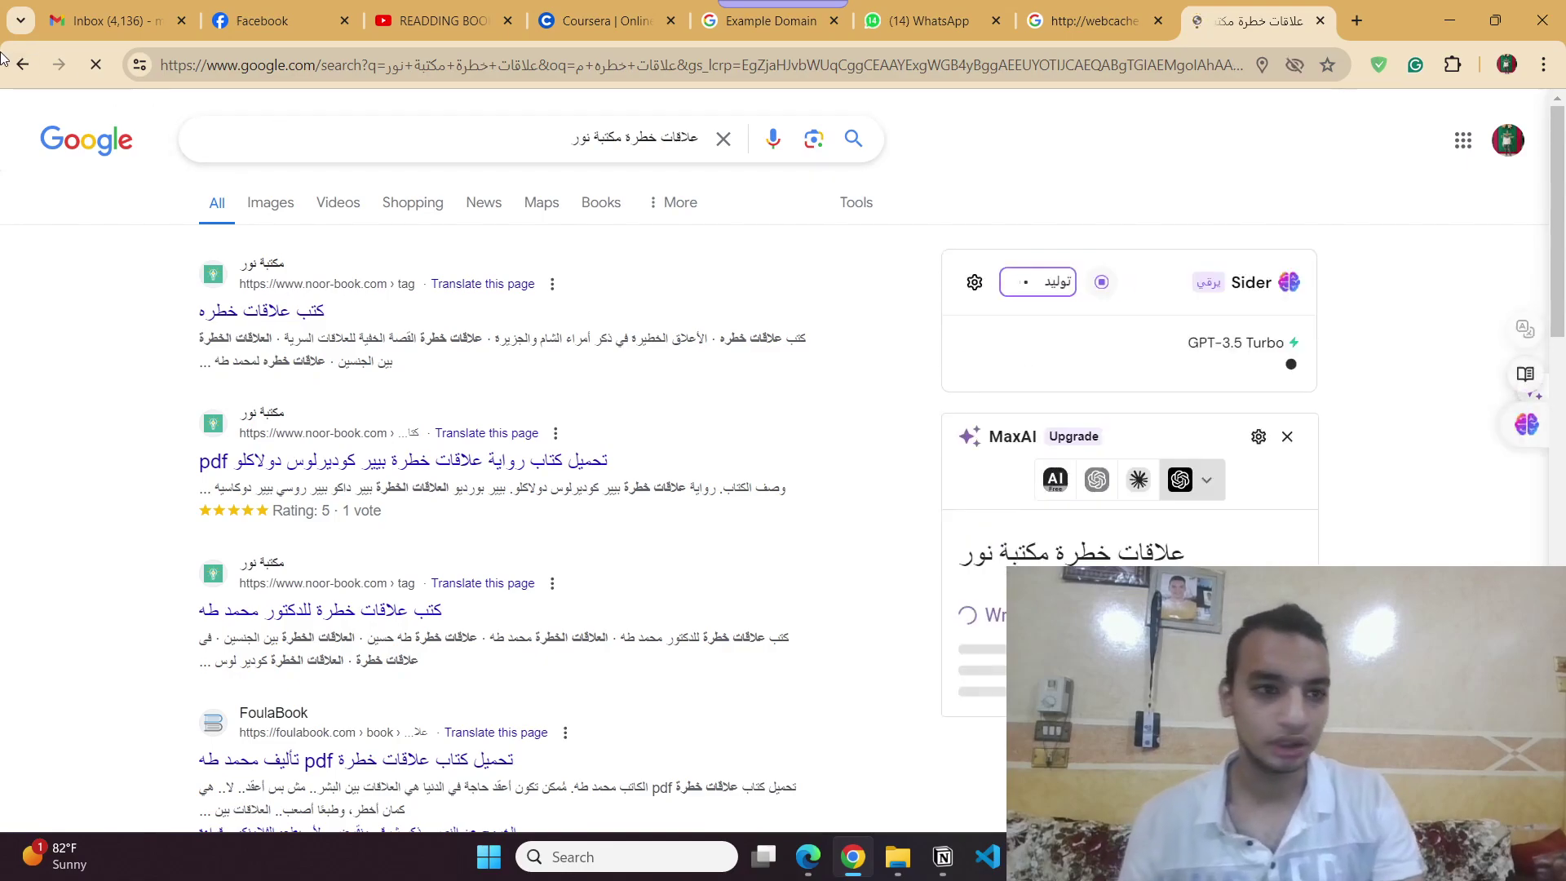
# Go back to the blank new tab page, check the site search tip in the Notion notes, and return to Chrome.
pyautogui.click(12, 58)
pyautogui.click(477, 65)
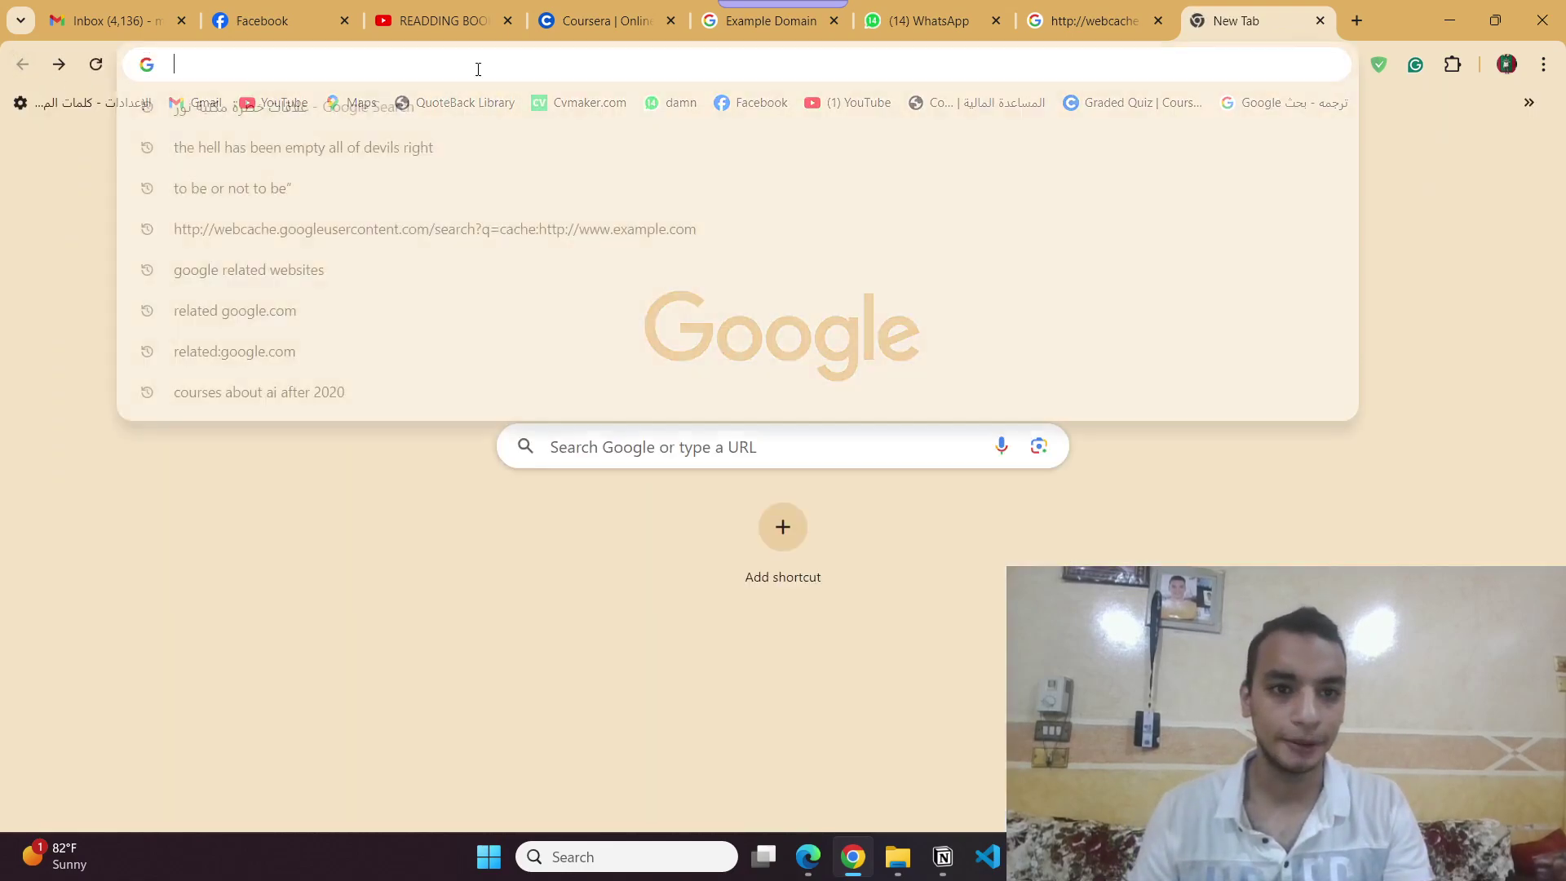
pyautogui.hotkey('alt', 'Tab')
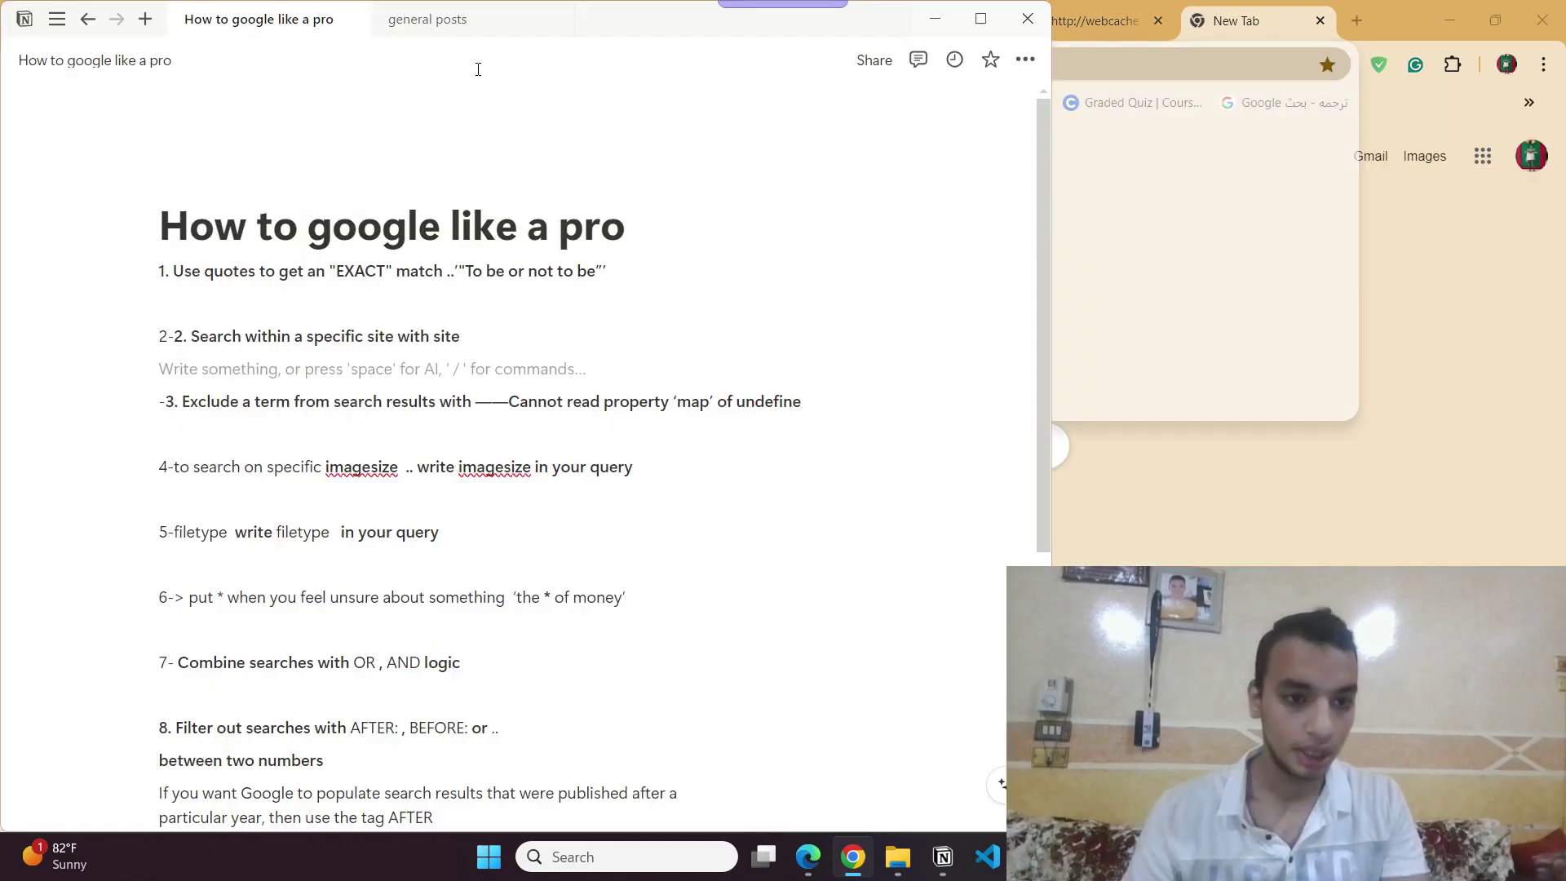
pyautogui.hotkey('alt', 'Tab')
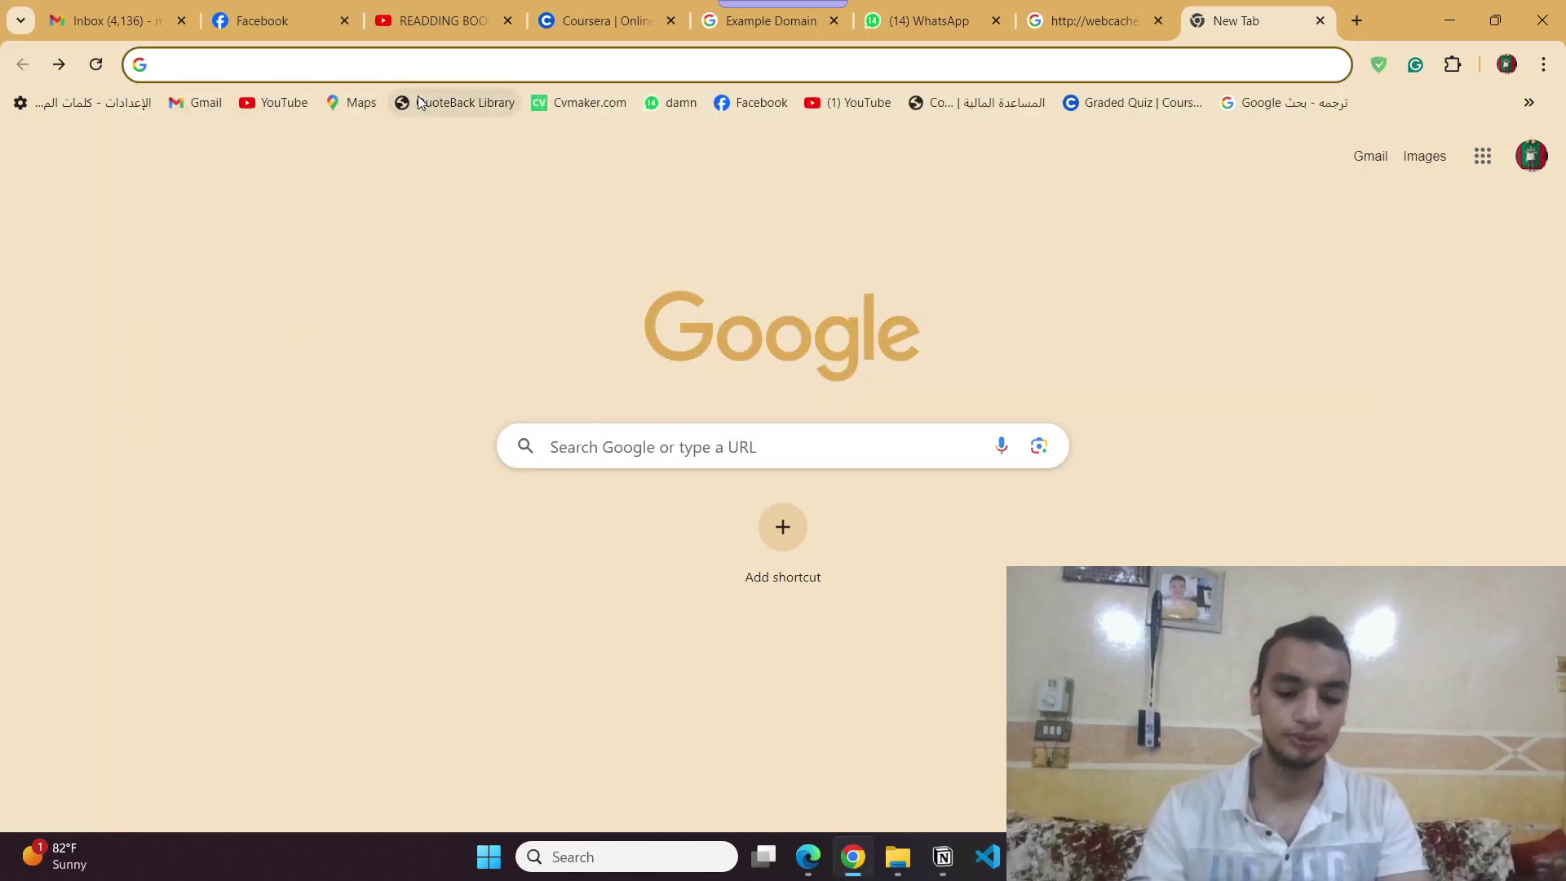
# Enter "problem solive site ha" as the query and search for the suggestion "problem solive site hackerone.com".
pyautogui.write('provl')
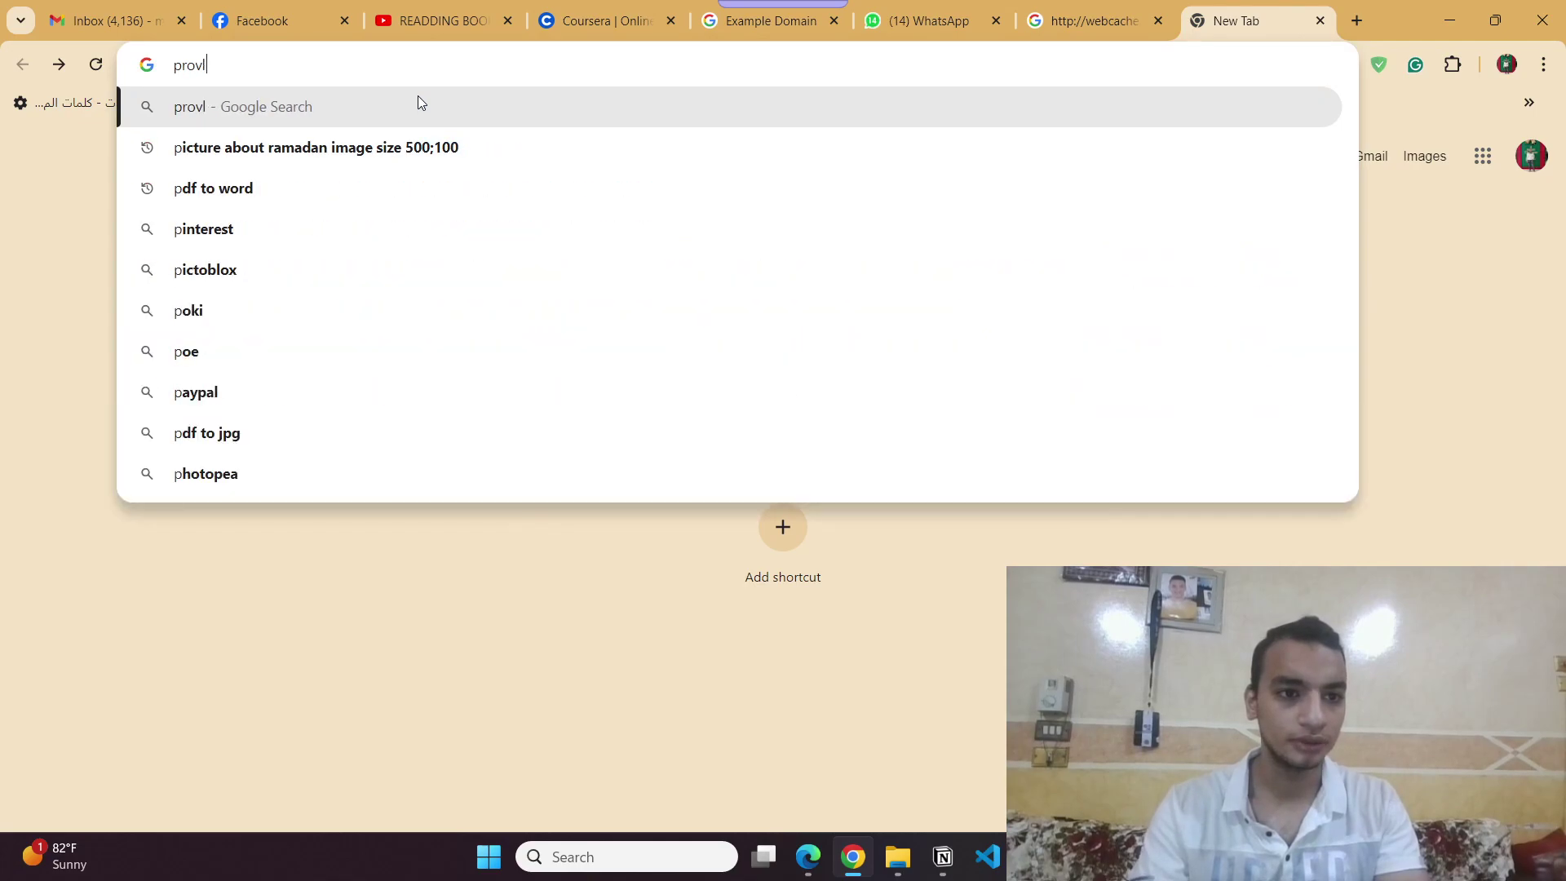
pyautogui.press('BackSpace')
pyautogui.press('BackSpace')
pyautogui.write('bl')
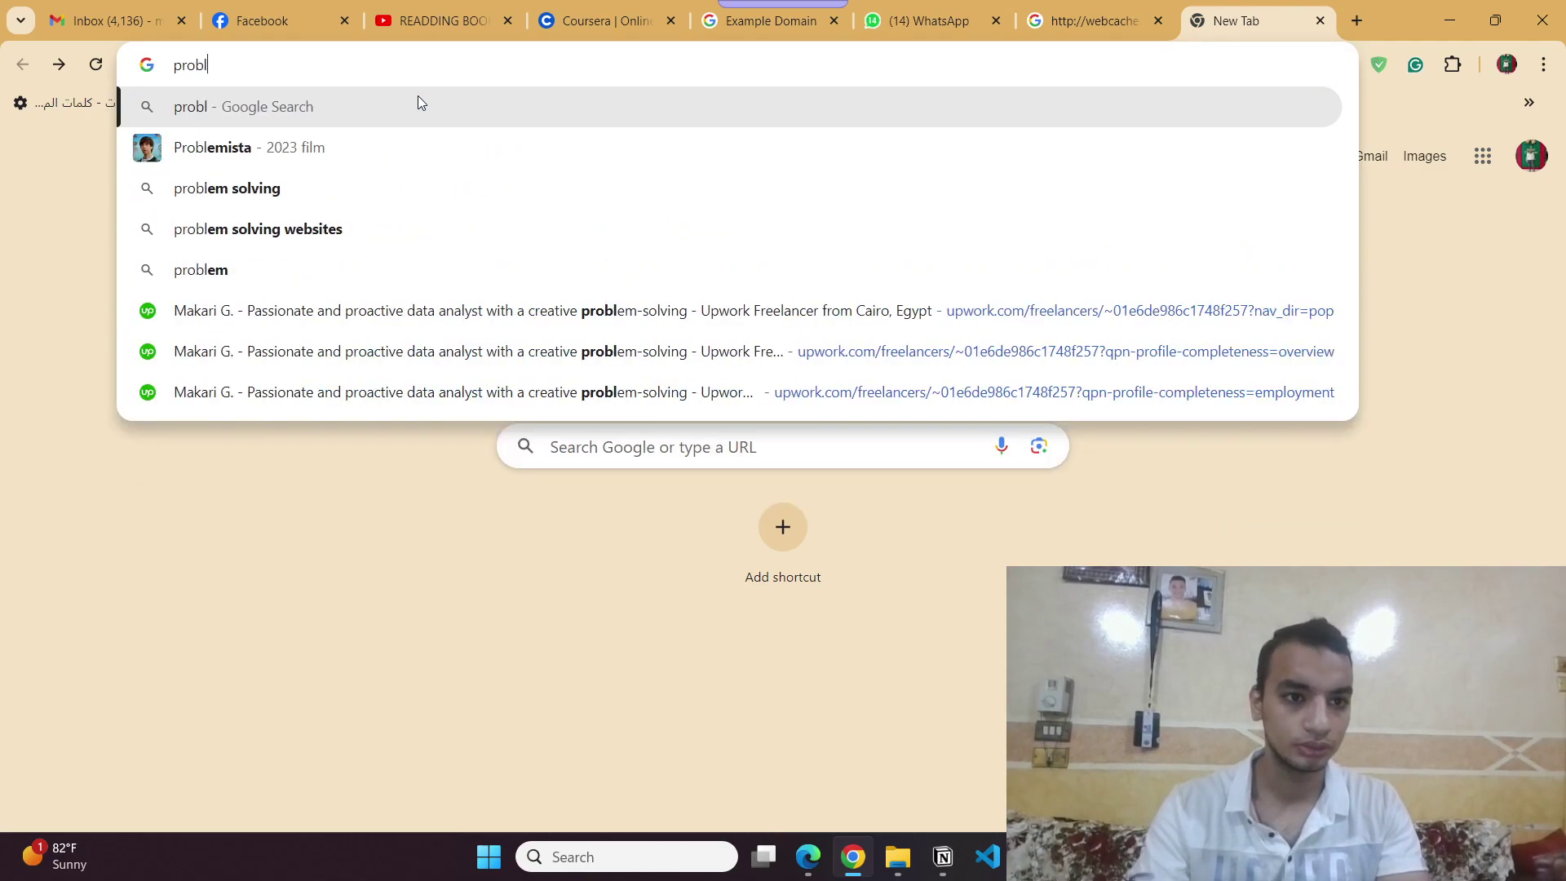
pyautogui.write('em sol')
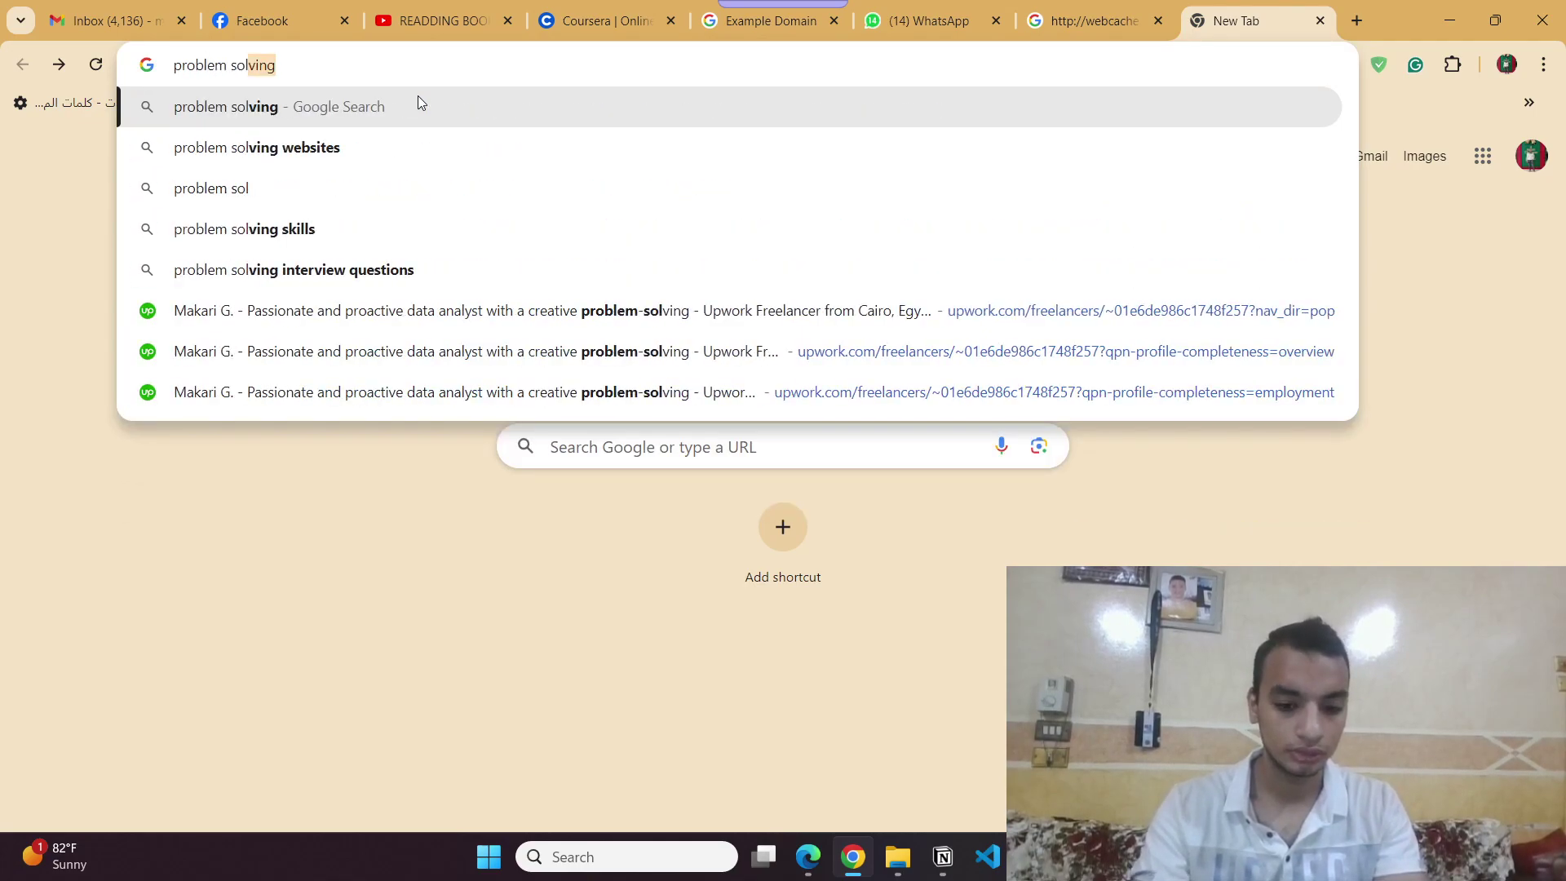
pyautogui.write('ive site ha')
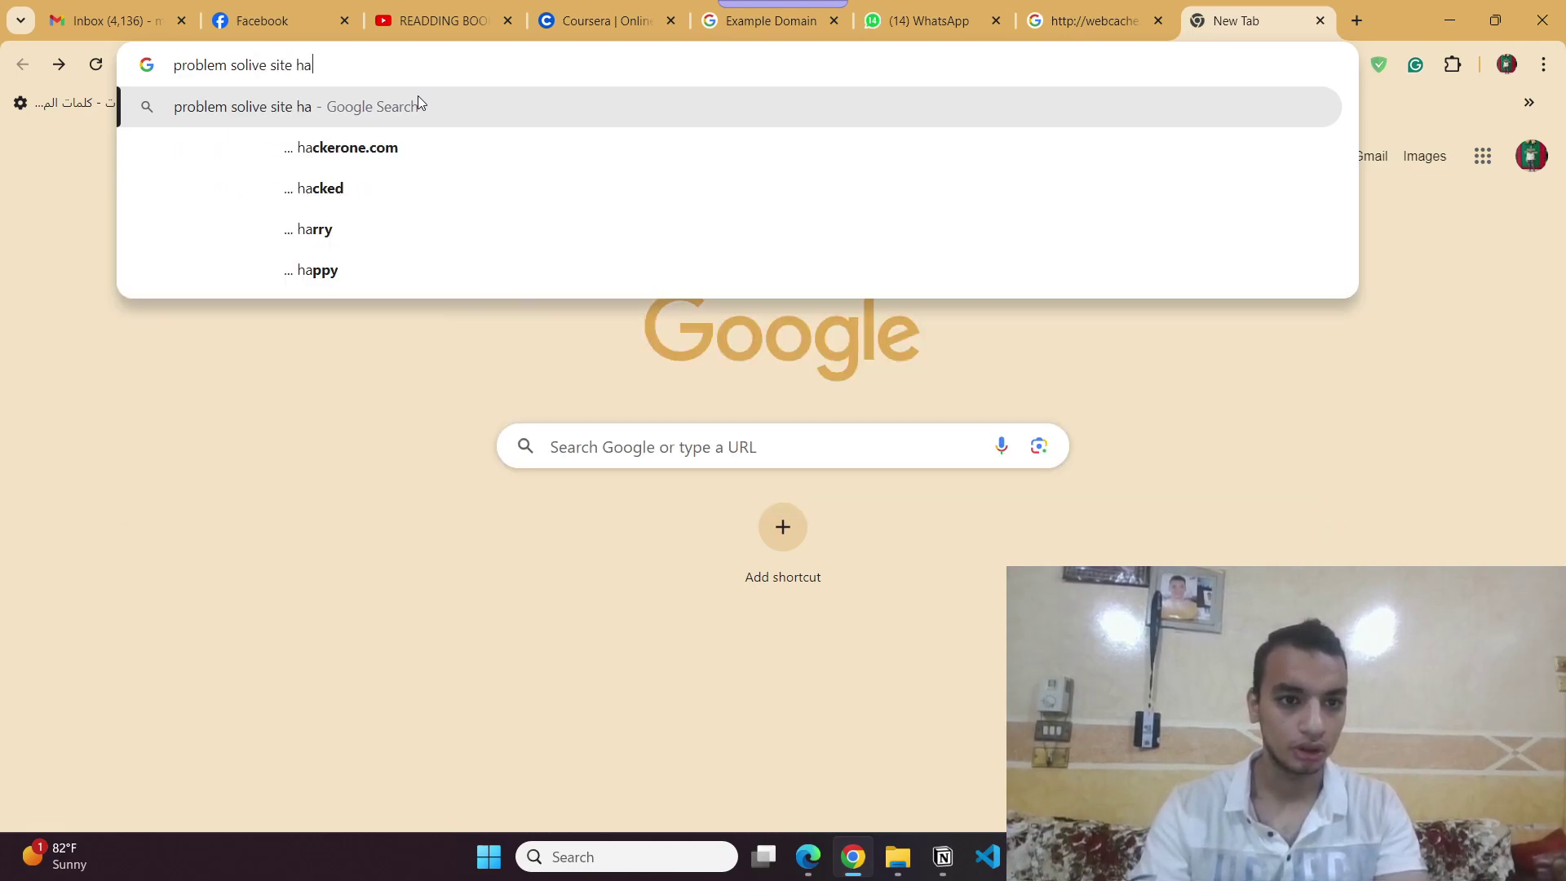
pyautogui.press('Down')
pyautogui.press('Return')
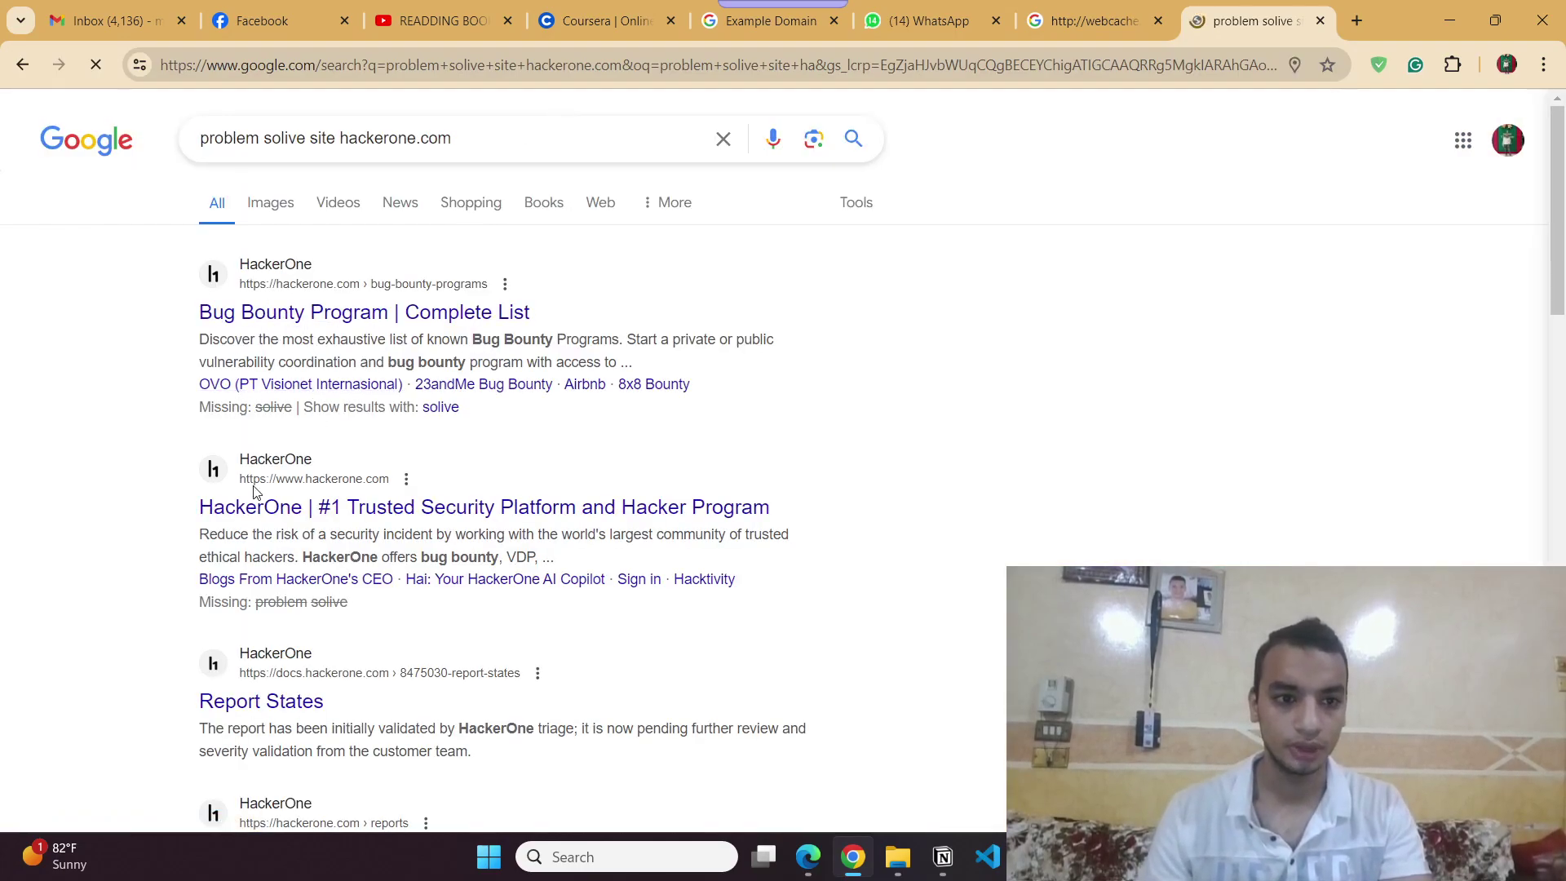
# Look through the hackerone.com search results and go back to the blank new tab page.
pyautogui.scroll(-3, 292, 485)
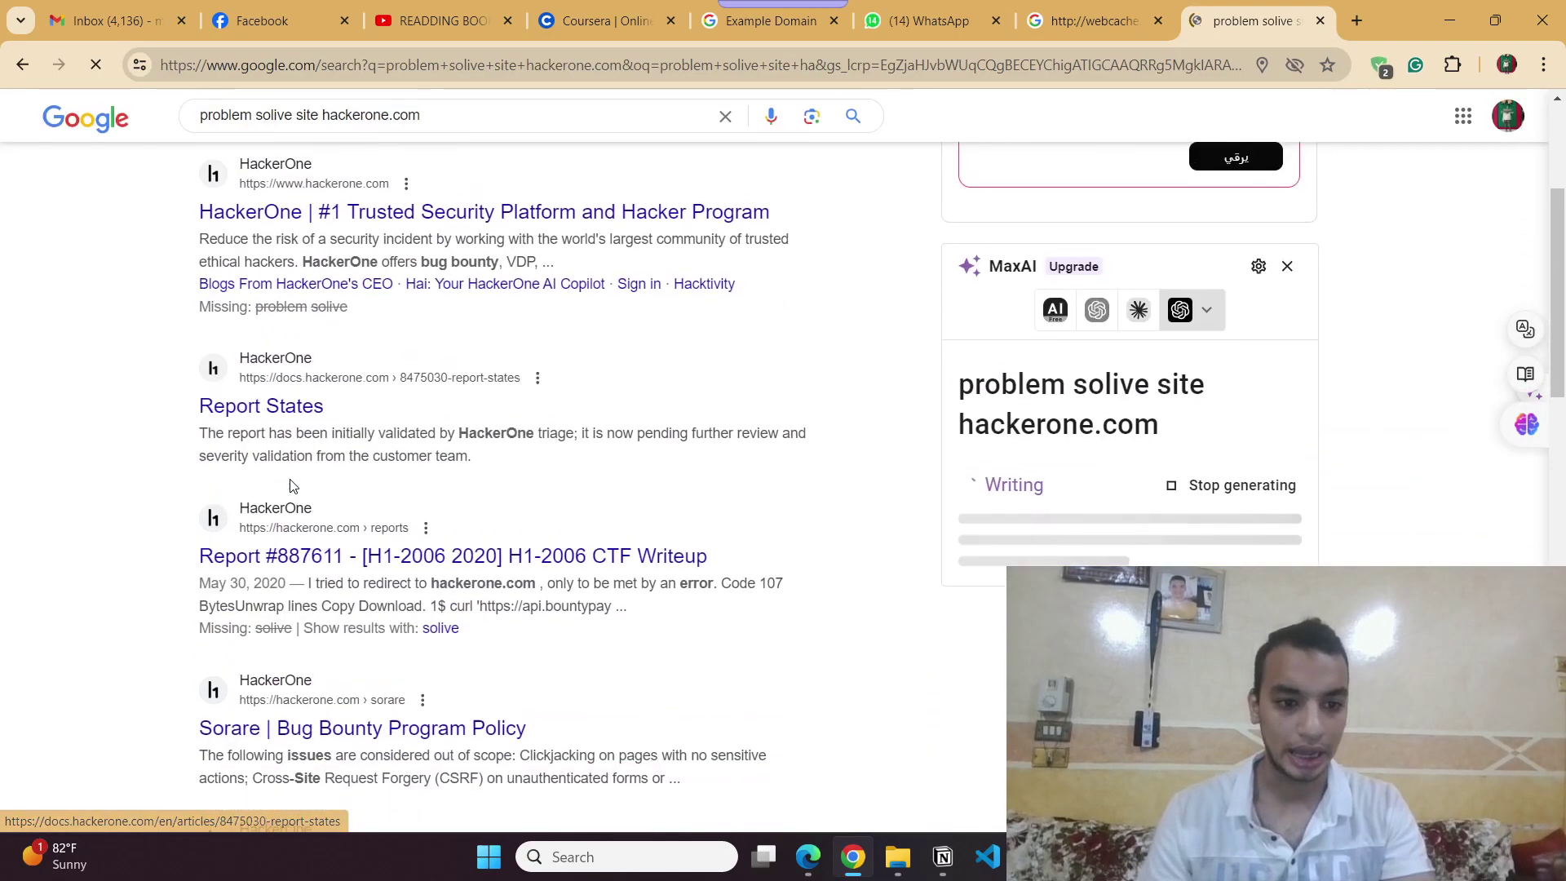
pyautogui.scroll(3, 292, 485)
pyautogui.click(18, 72)
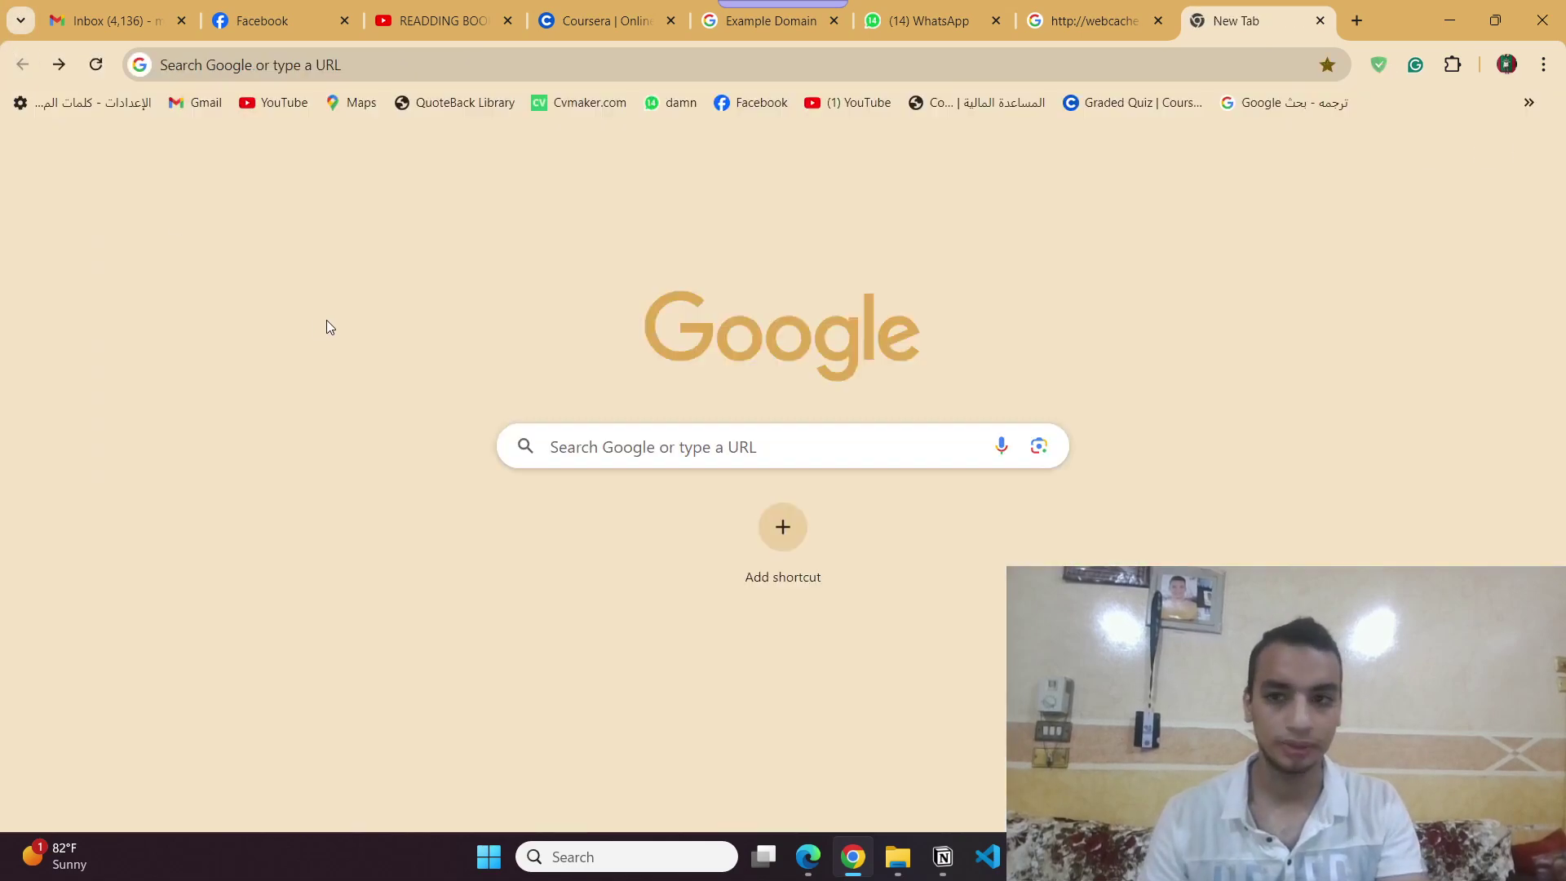
# Switch to the Notion notes and copy the example "——Cannot read property 'map' of undefine" from tip 3 on excluding terms.
pyautogui.hotkey('alt', 'Tab')
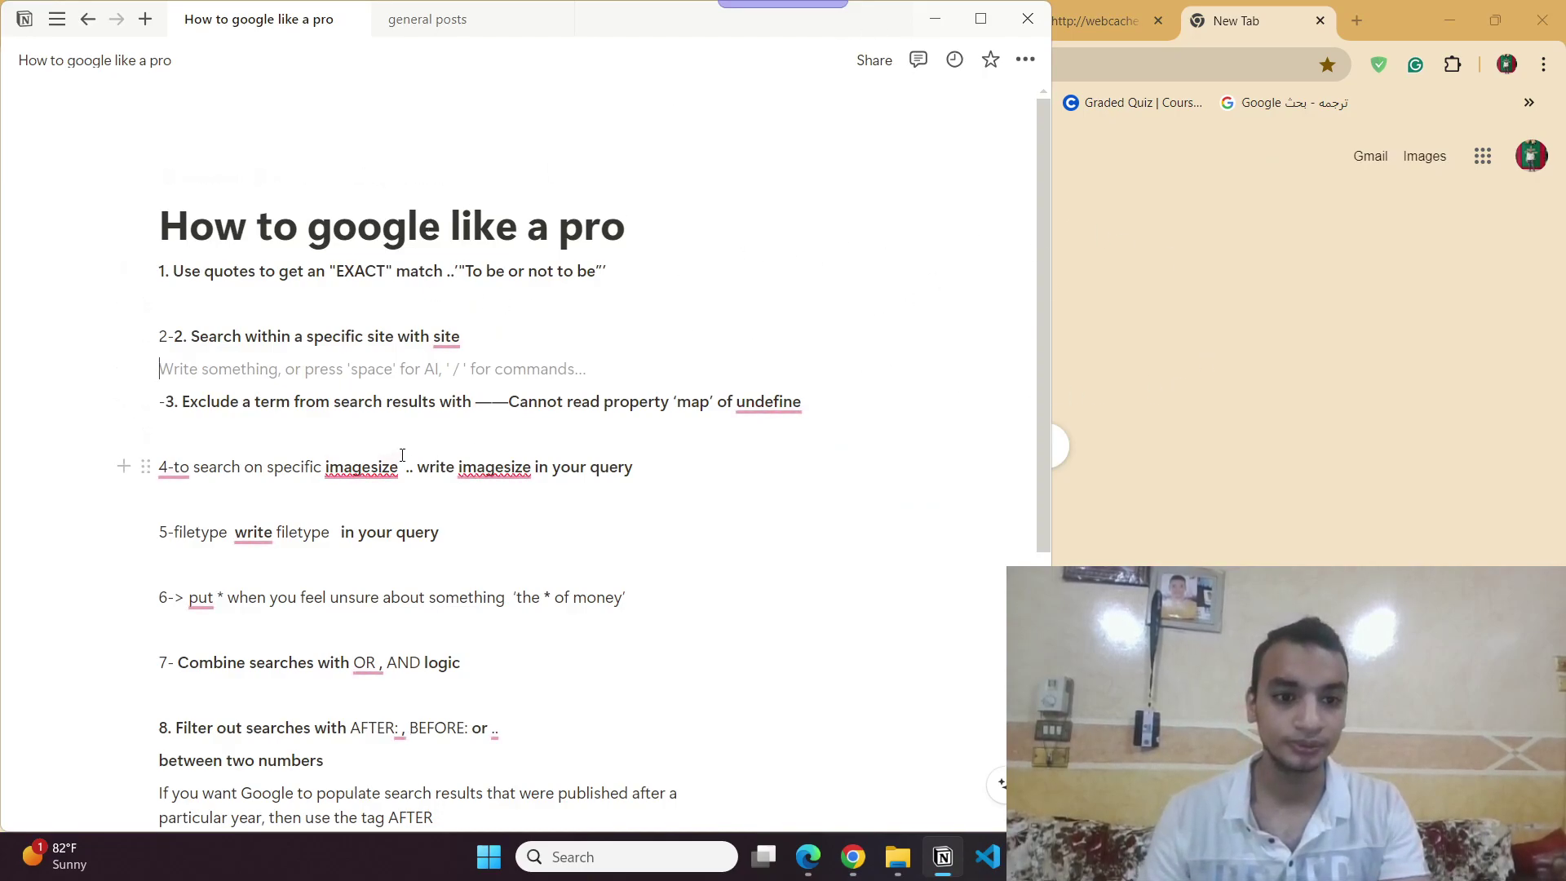
pyautogui.moveTo(528, 470)
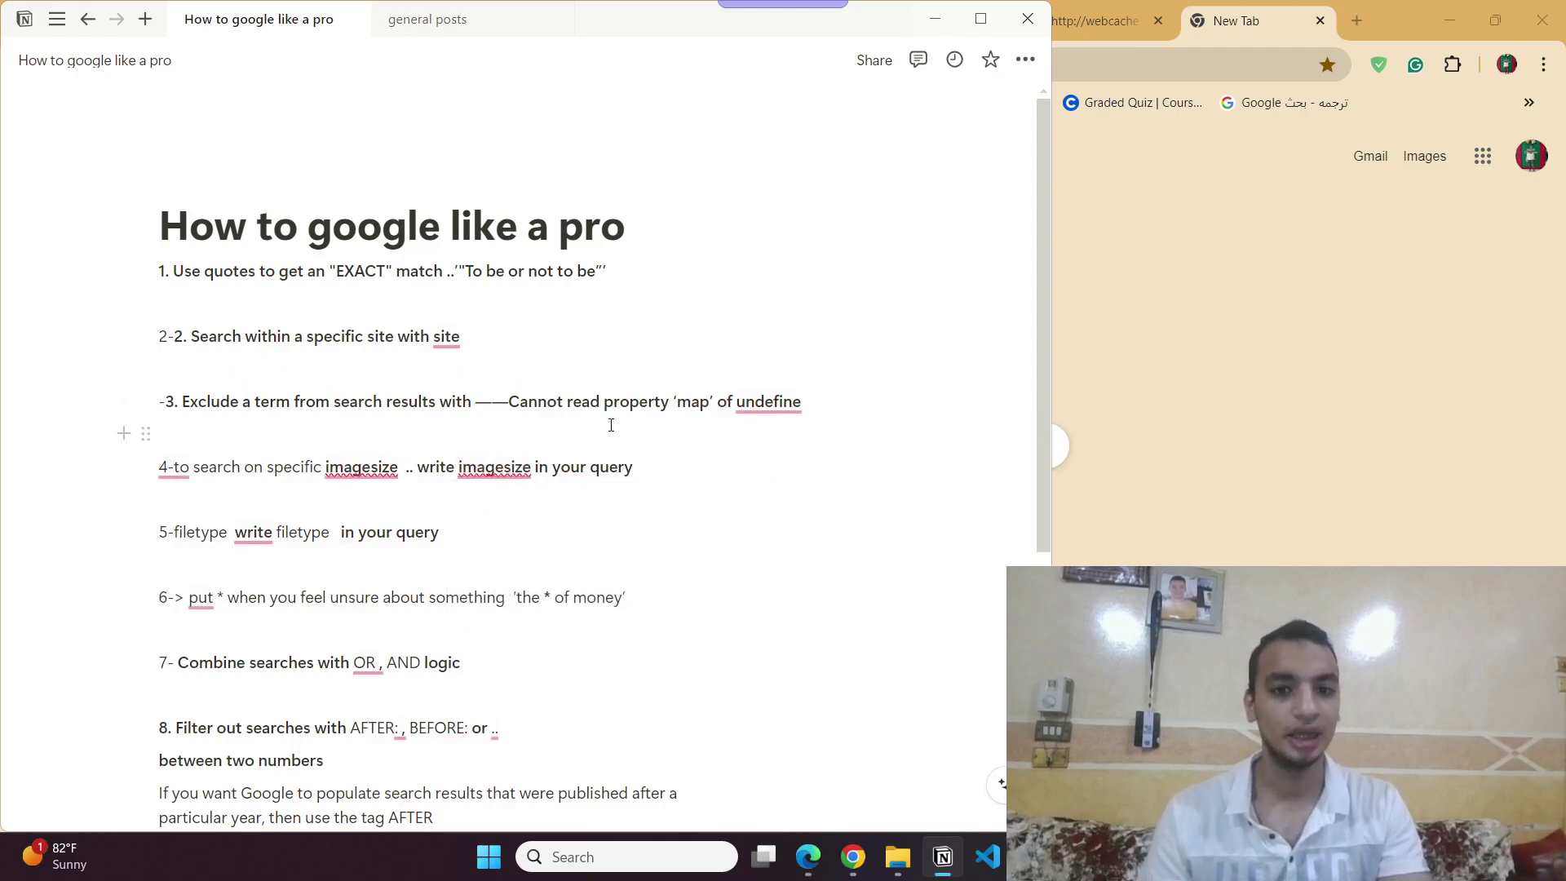
pyautogui.moveTo(806, 398)
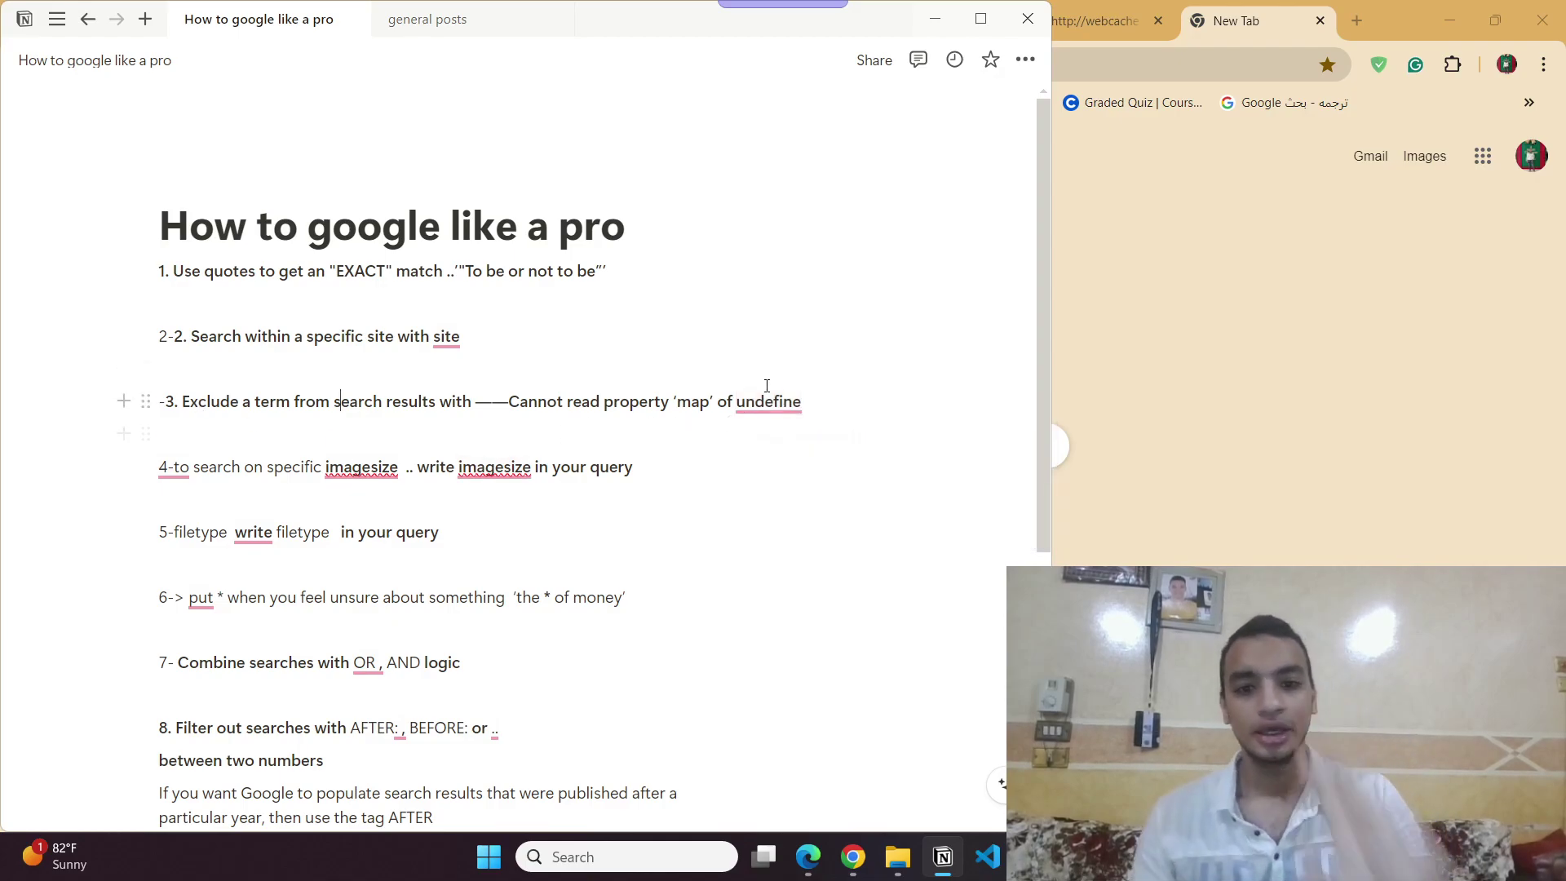
pyautogui.moveTo(804, 402); pyautogui.dragTo(475, 391)
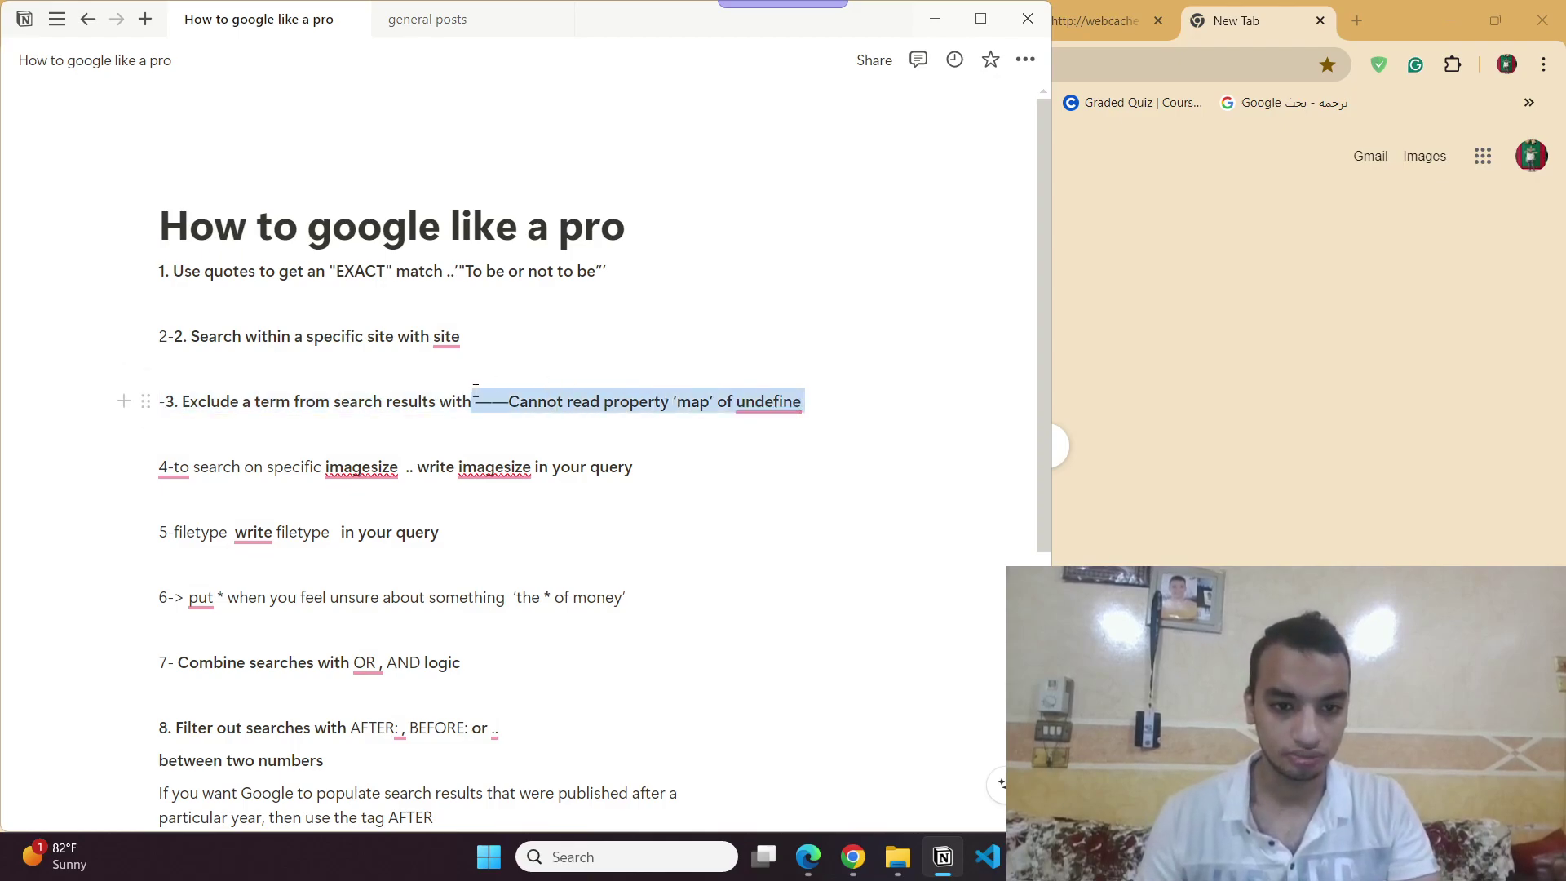
pyautogui.hotkey('ctrl', 'c')
# Switch to Chrome and search for the copied phrase "Cannot read property 'map' of undefine".
pyautogui.hotkey('alt', 'Tab')
pyautogui.click(898, 74)
pyautogui.hotkey('ctrl', 'v')
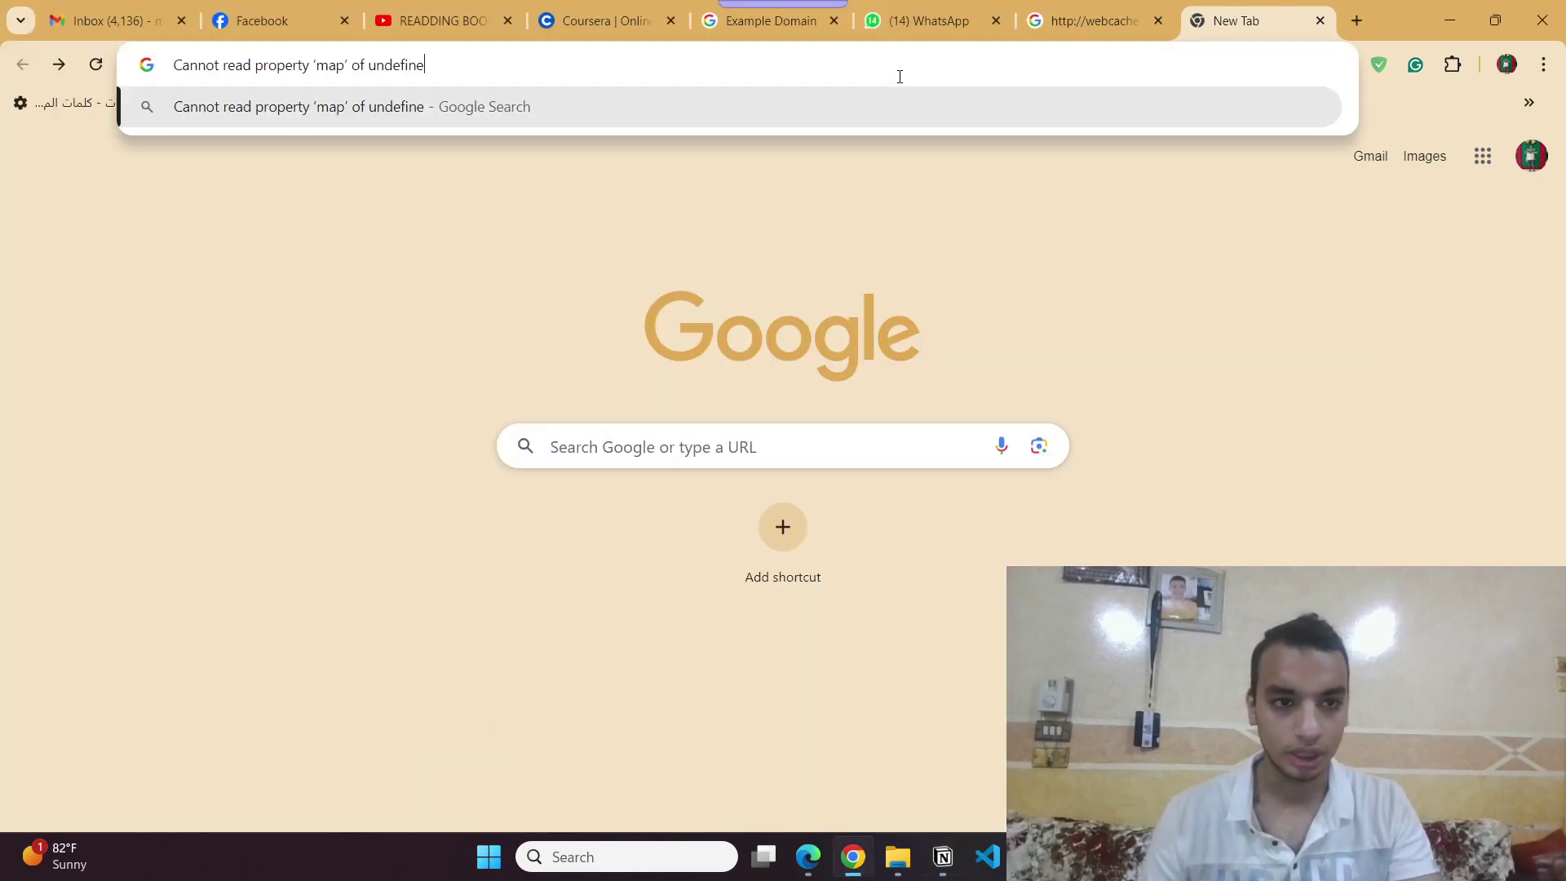
pyautogui.press('Return')
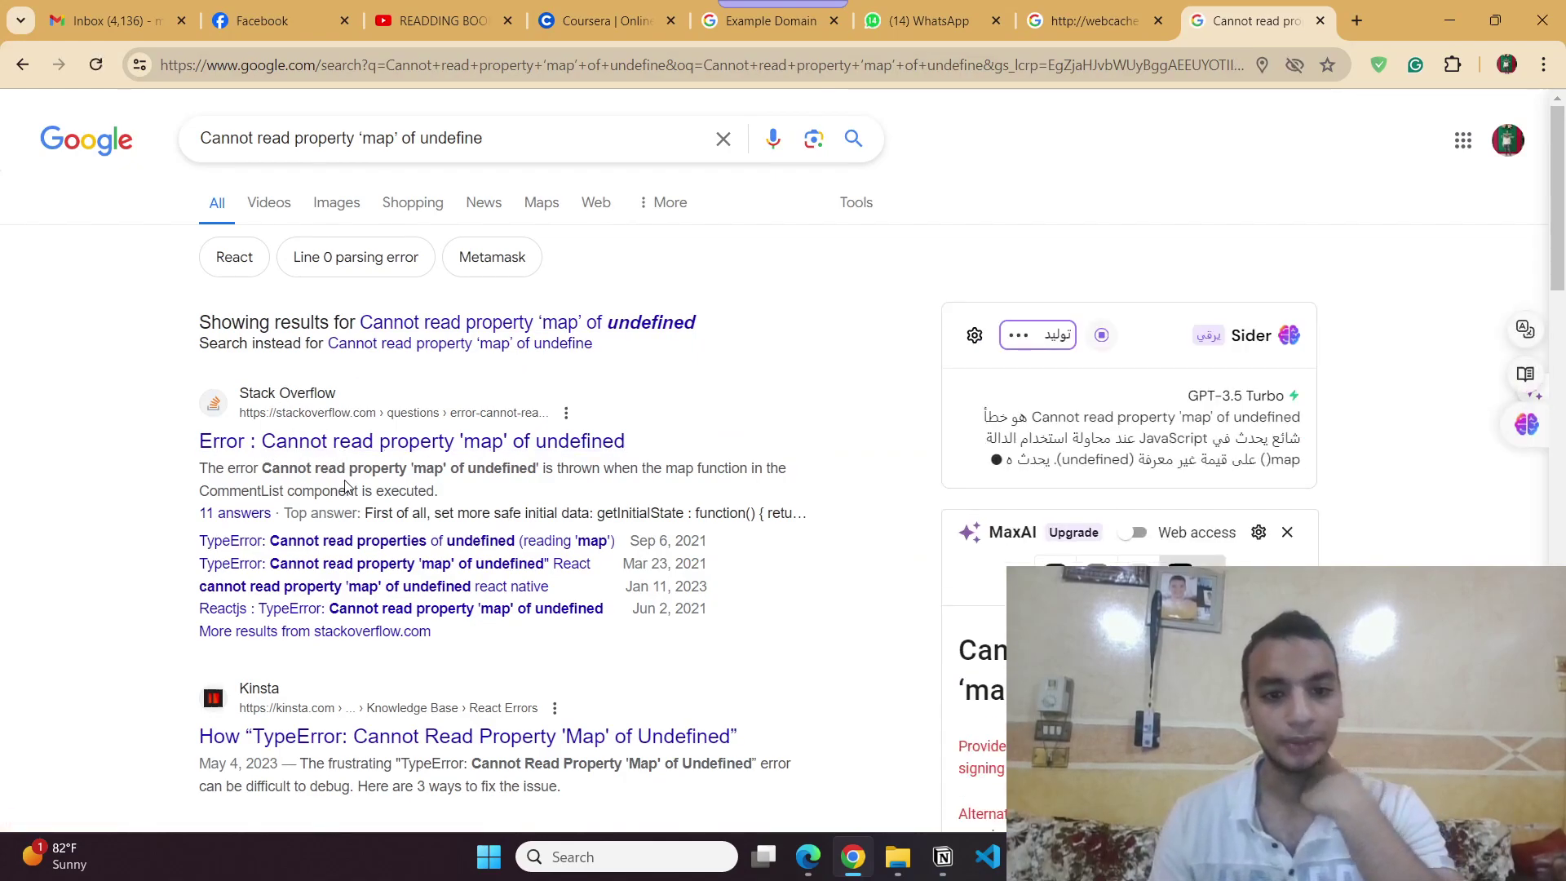
# Replace "property" with "code" and "map" with "scatter" in the query, and search for "Cannot read code 'scatter' of undefine".
pyautogui.doubleClick(320, 148)
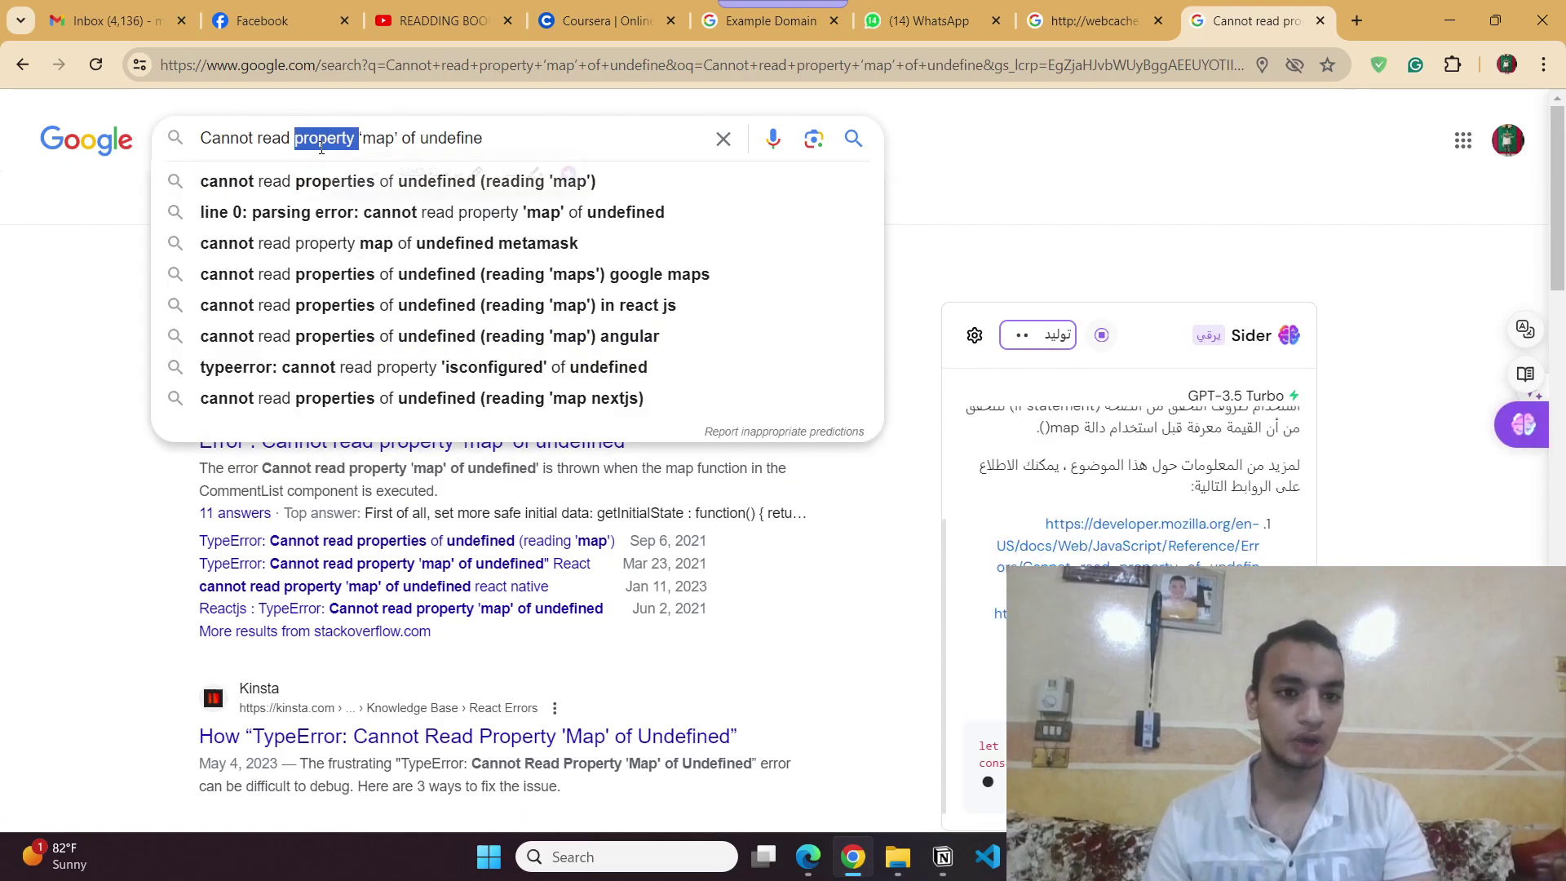
pyautogui.write('code')
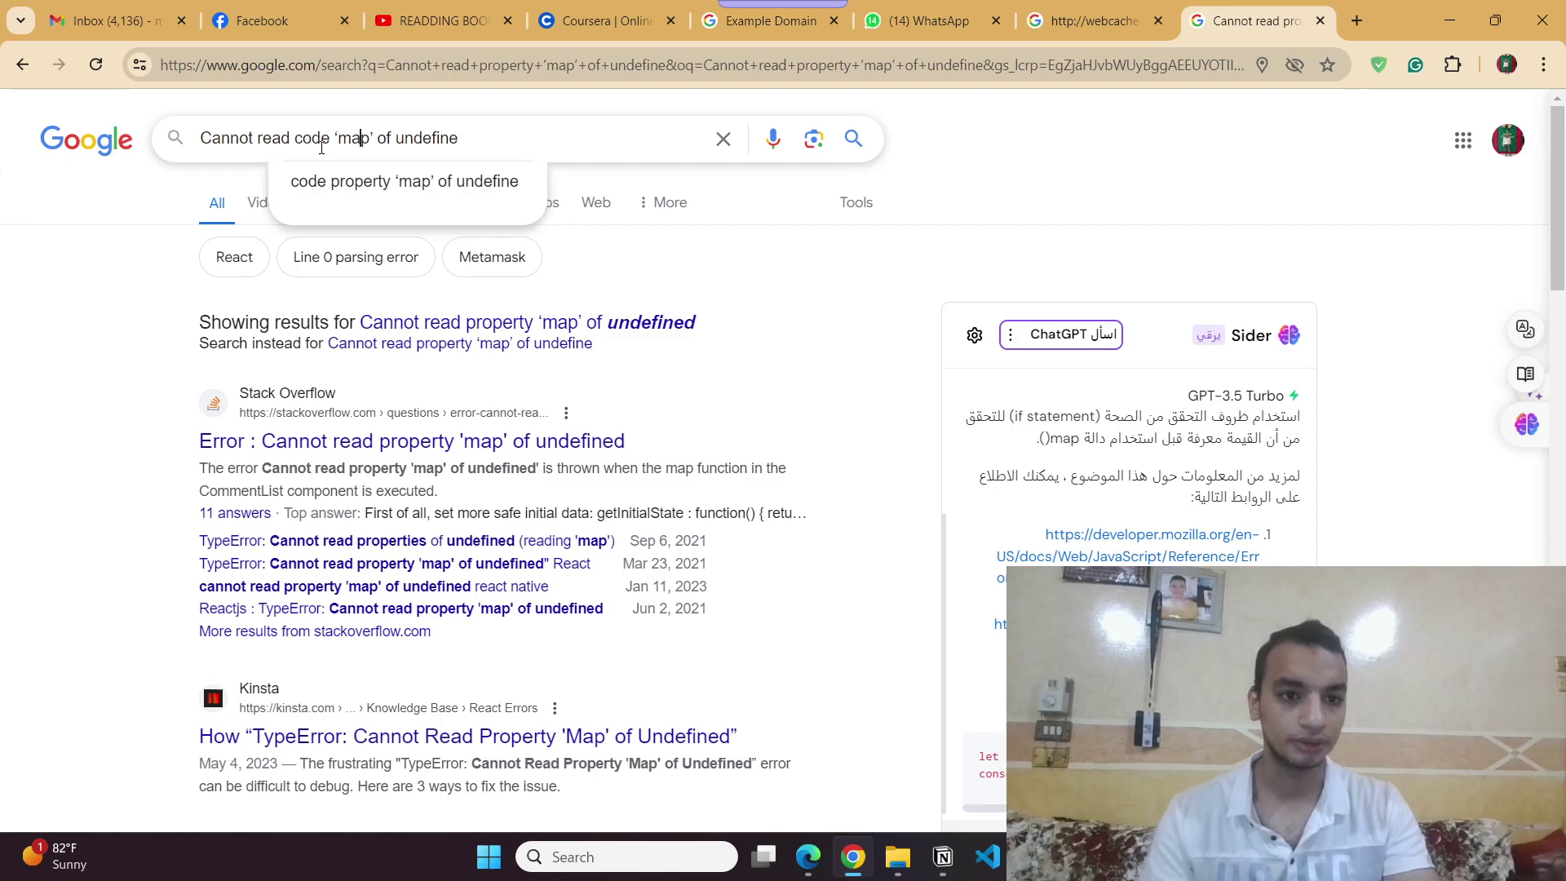
pyautogui.press('BackSpace')
pyautogui.press('BackSpace')
pyautogui.press('BackSpace')
pyautogui.write('scatter')
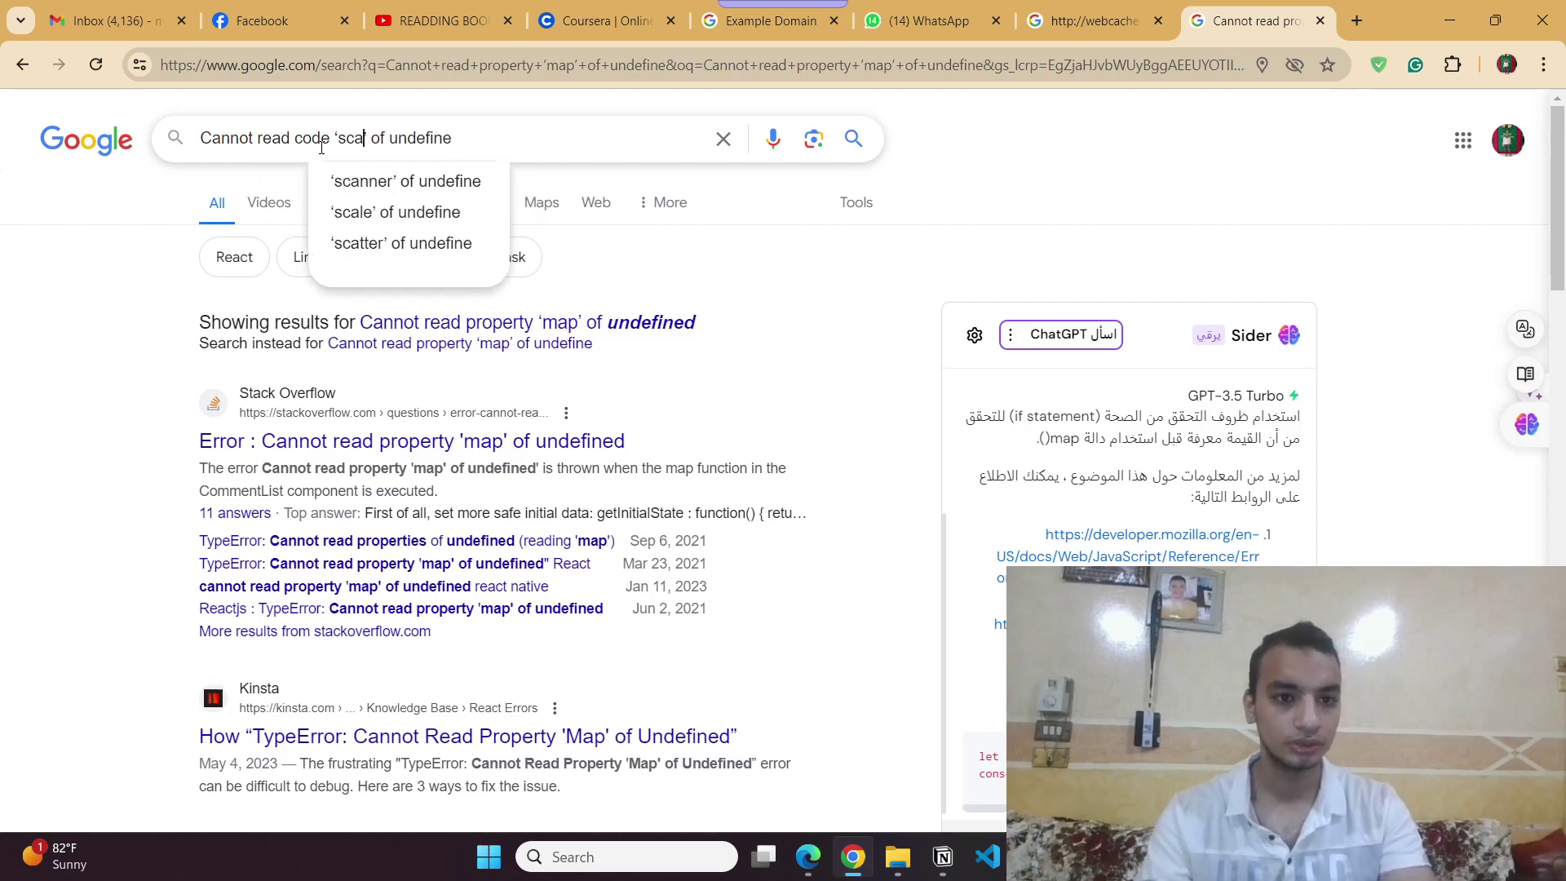
pyautogui.press('Return')
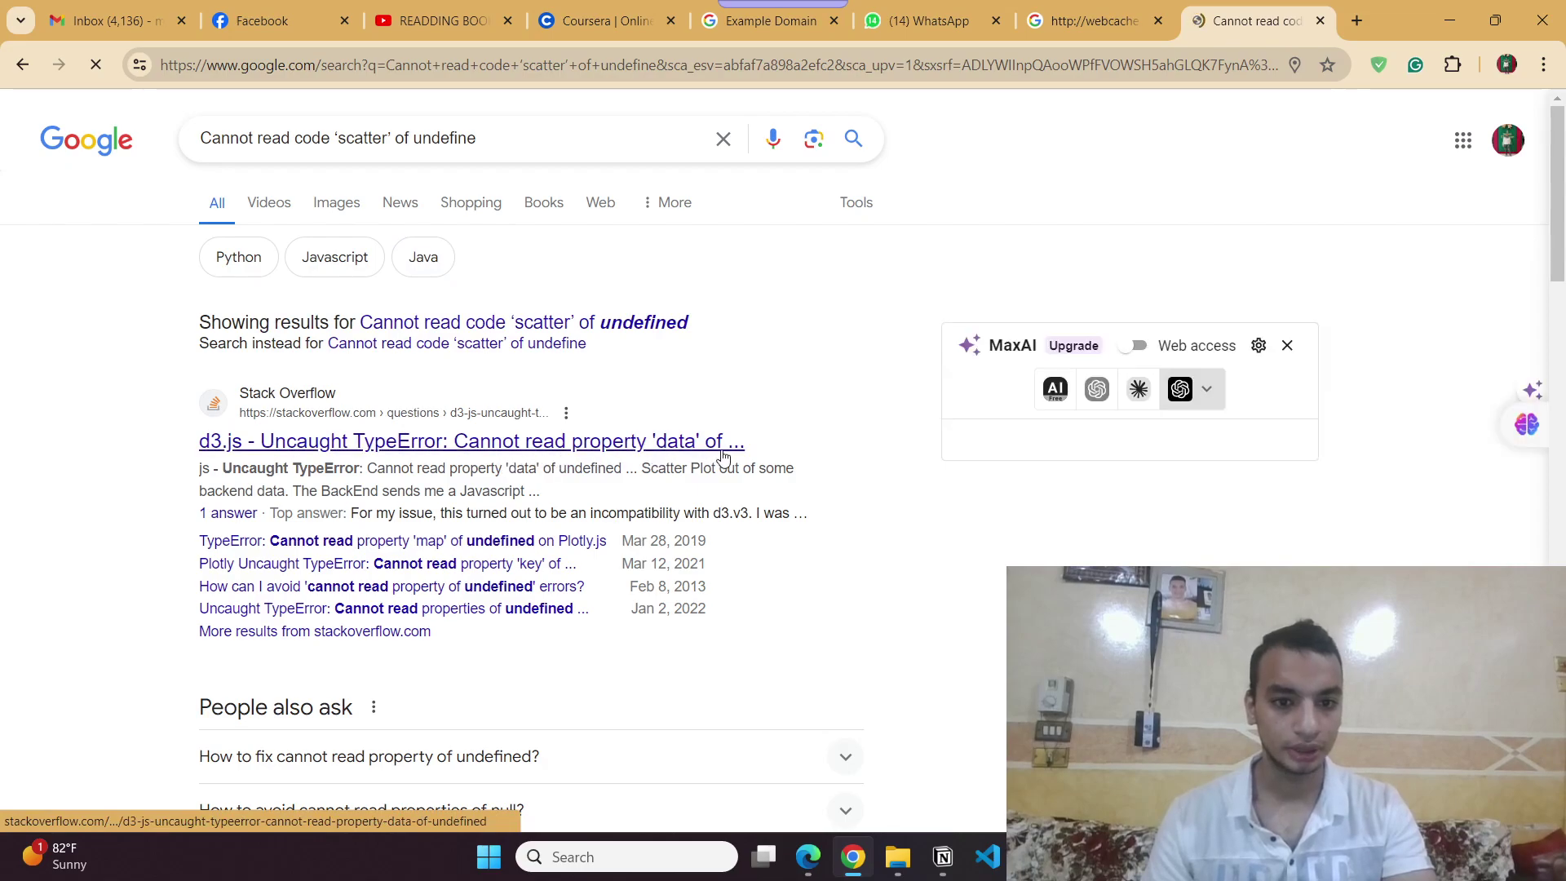
# Look through the results for the 'scatter' query, and go back through the previous searches to the blank new tab page.
pyautogui.scroll(-5, 821, 477)
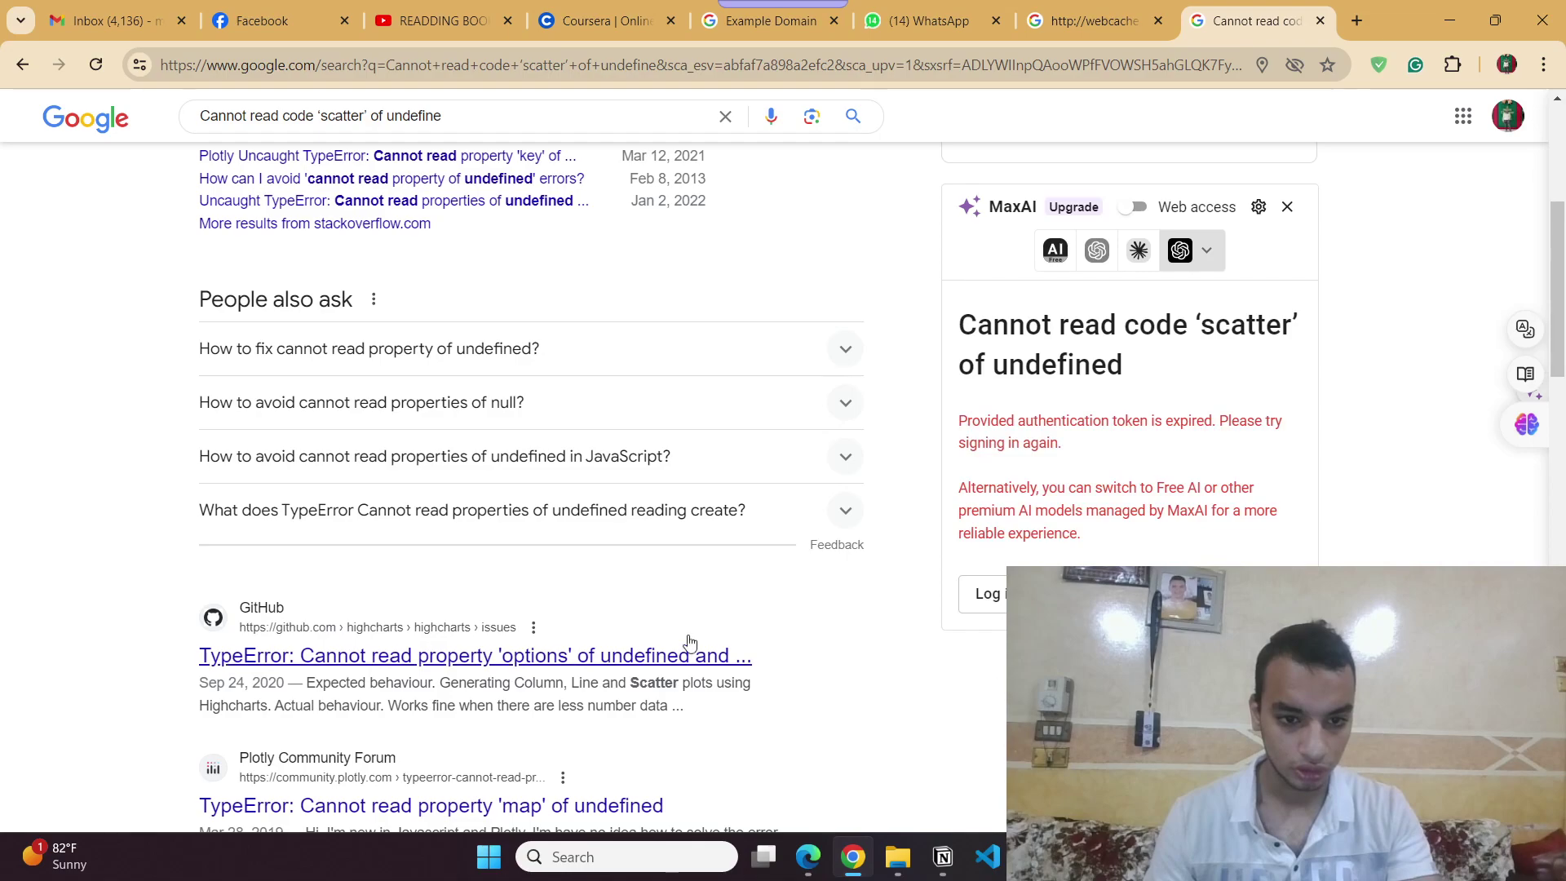
pyautogui.scroll(-5, 438, 655)
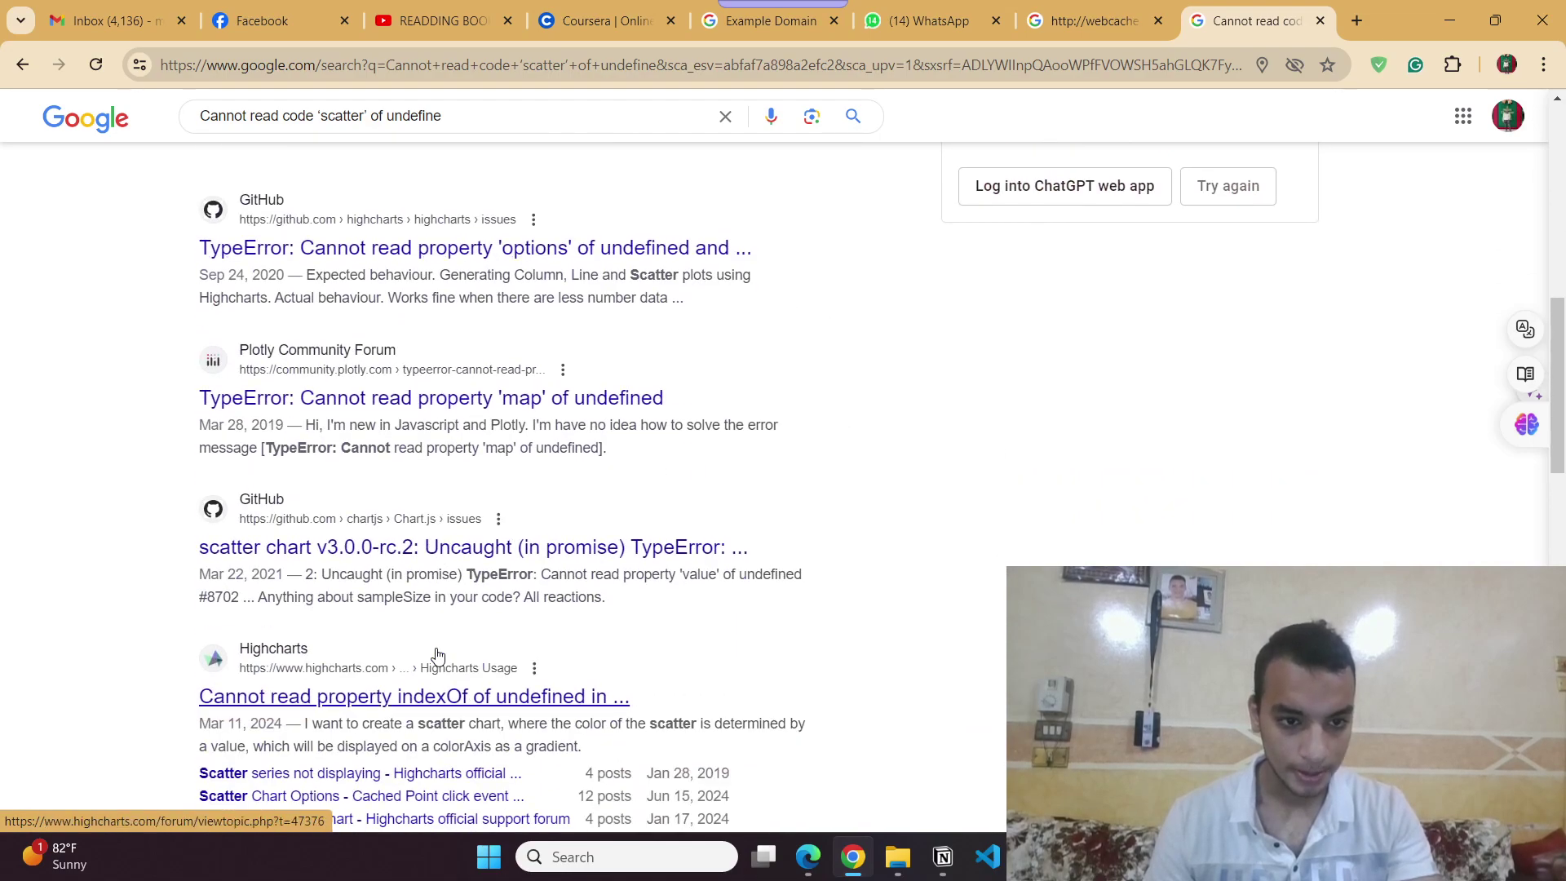
pyautogui.scroll(-4, 438, 655)
pyautogui.scroll(5, 439, 569)
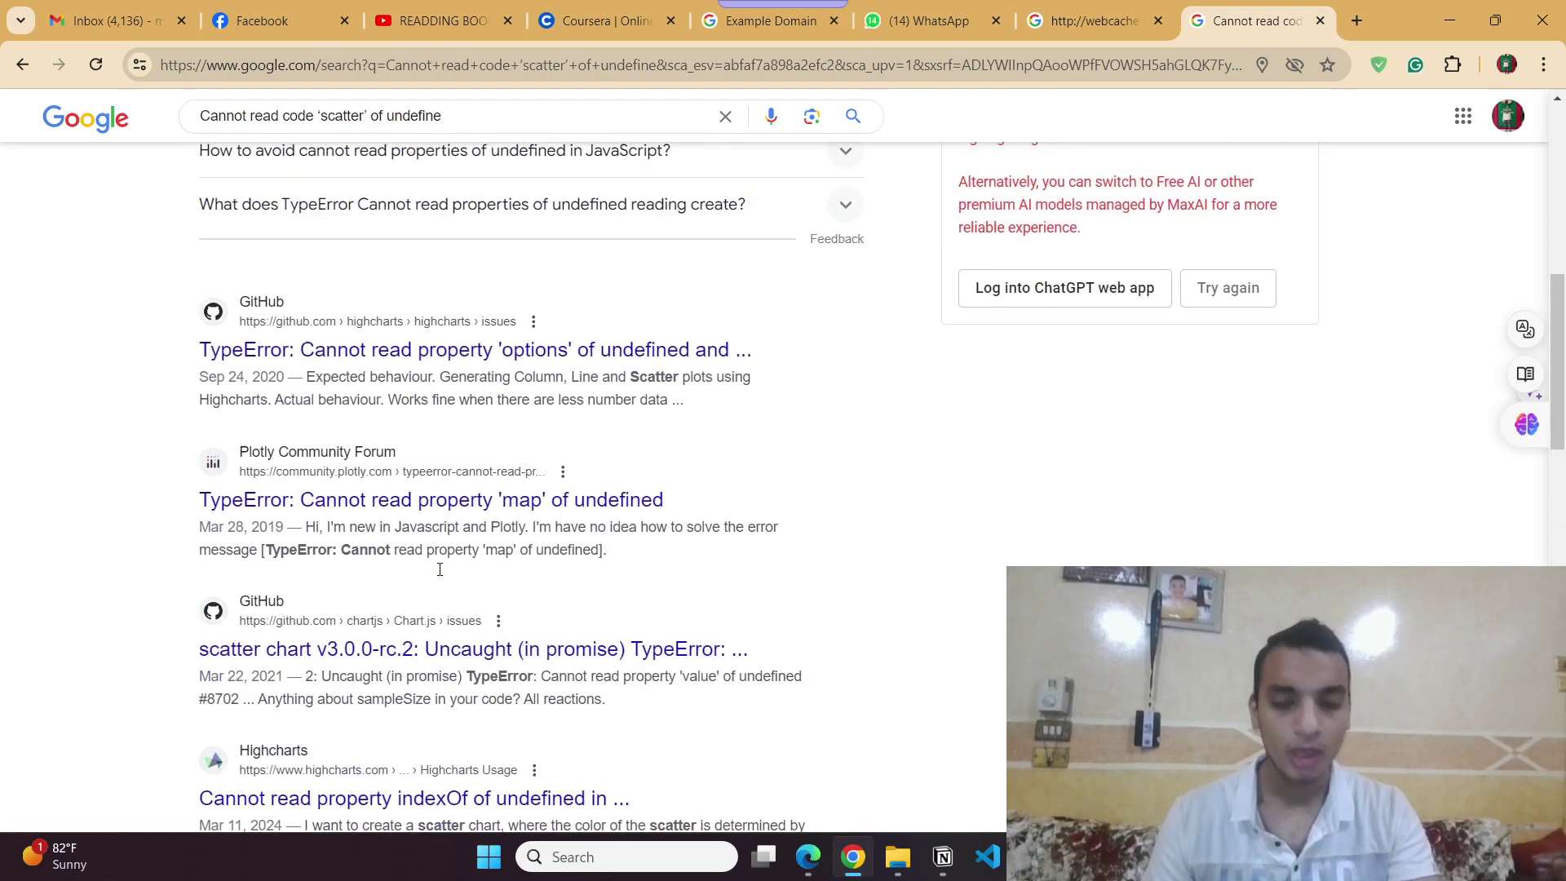
pyautogui.scroll(8, 439, 569)
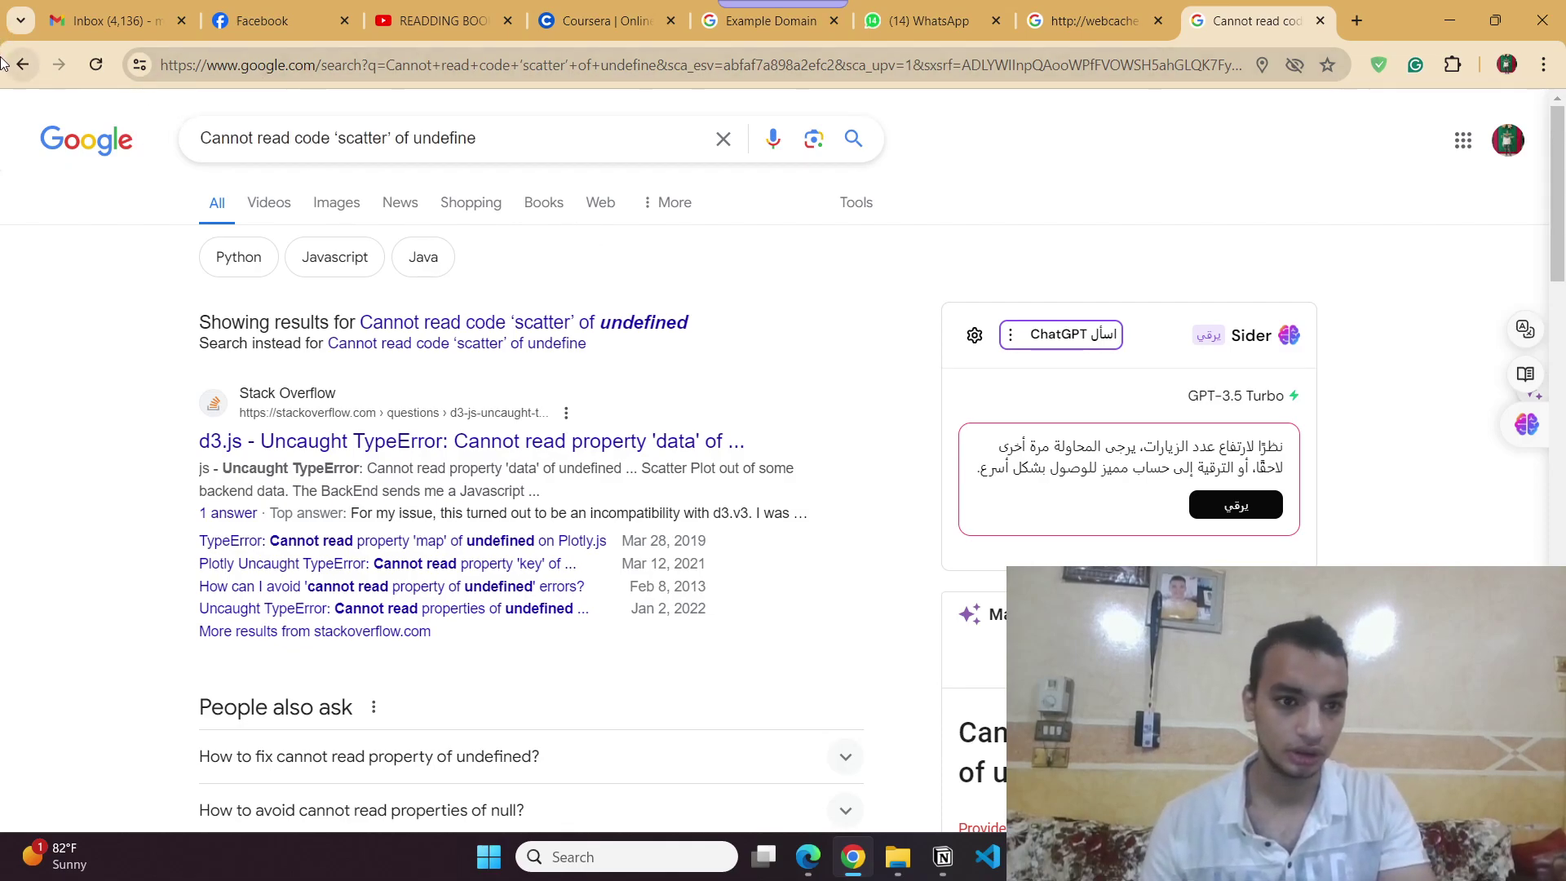
pyautogui.hotkey('alt', 'Left')
pyautogui.hotkey('alt', 'Left')
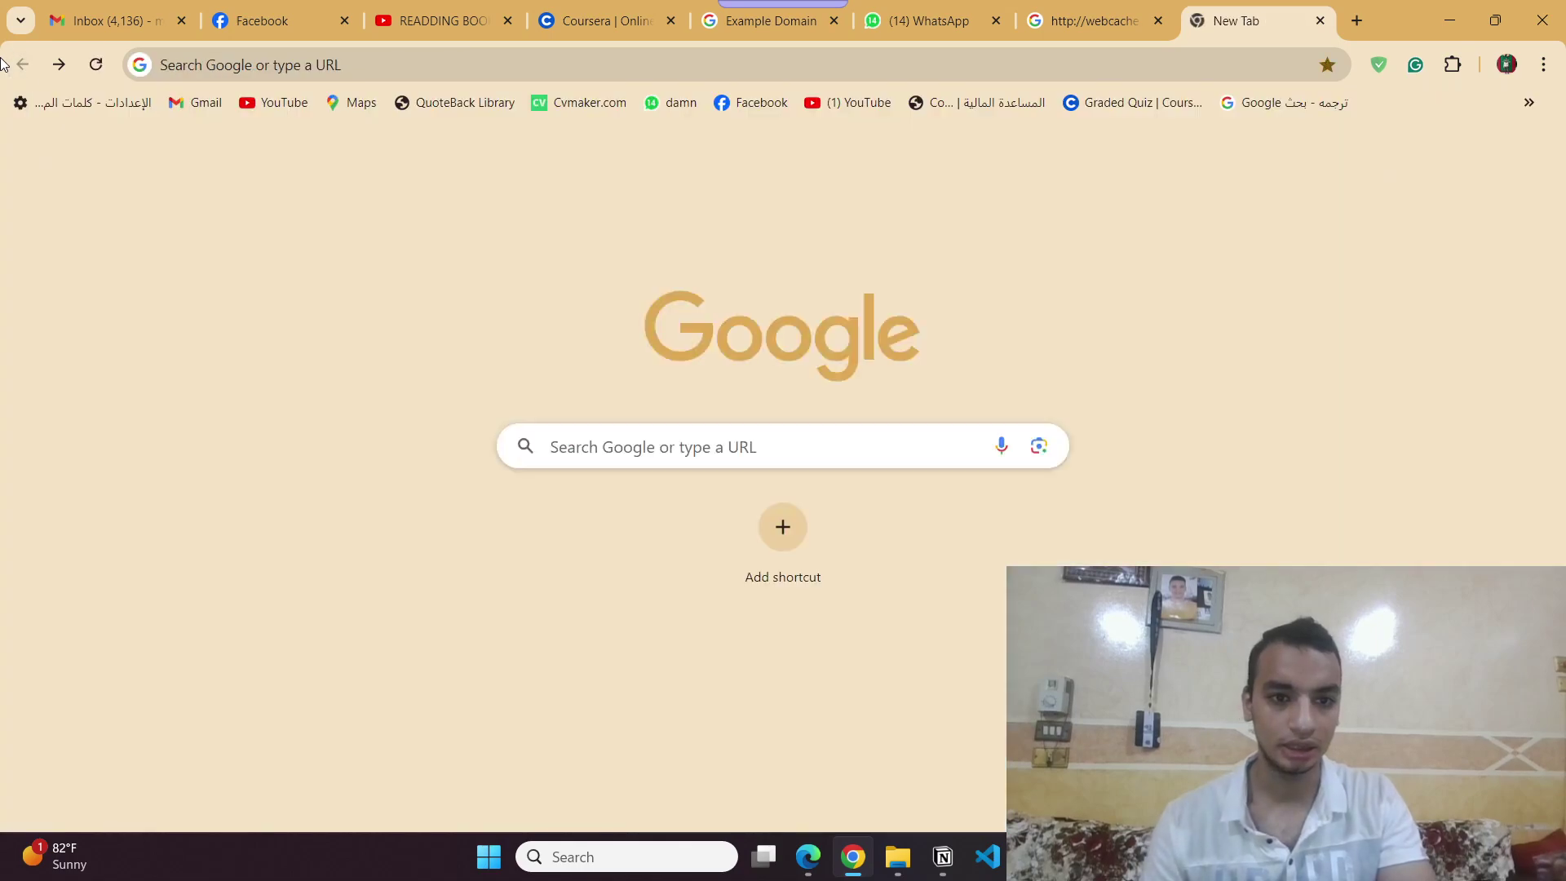
# Switch to the Notion notes and add the word "graphic" at the end of tip 4 on image size.
pyautogui.hotkey('alt', 'Tab')
pyautogui.click(383, 498)
pyautogui.moveTo(380, 465)
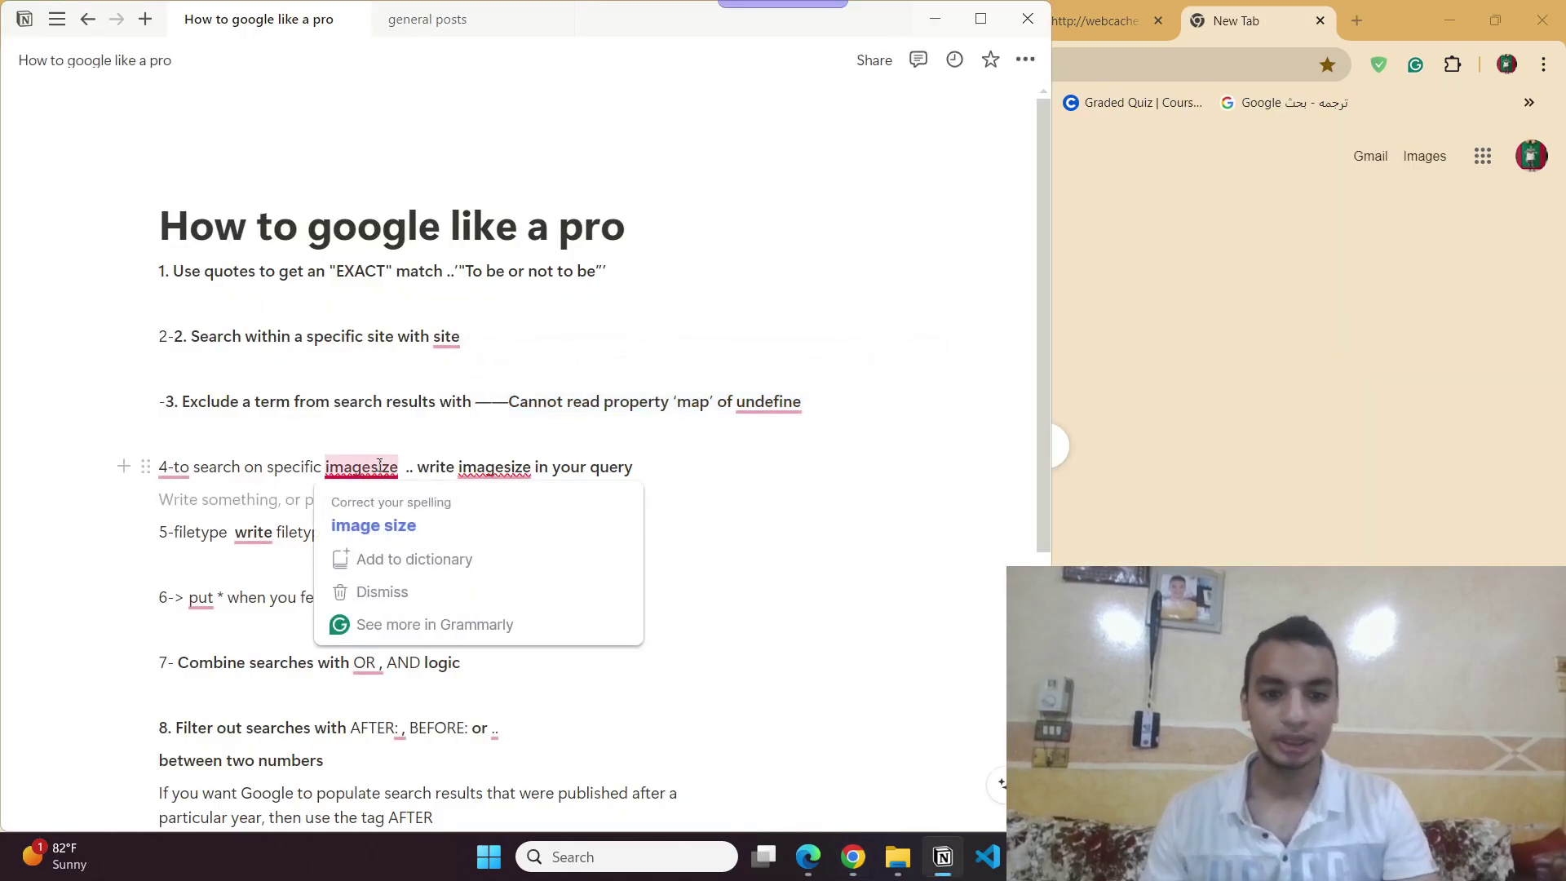
pyautogui.click(688, 477)
pyautogui.write('grap')
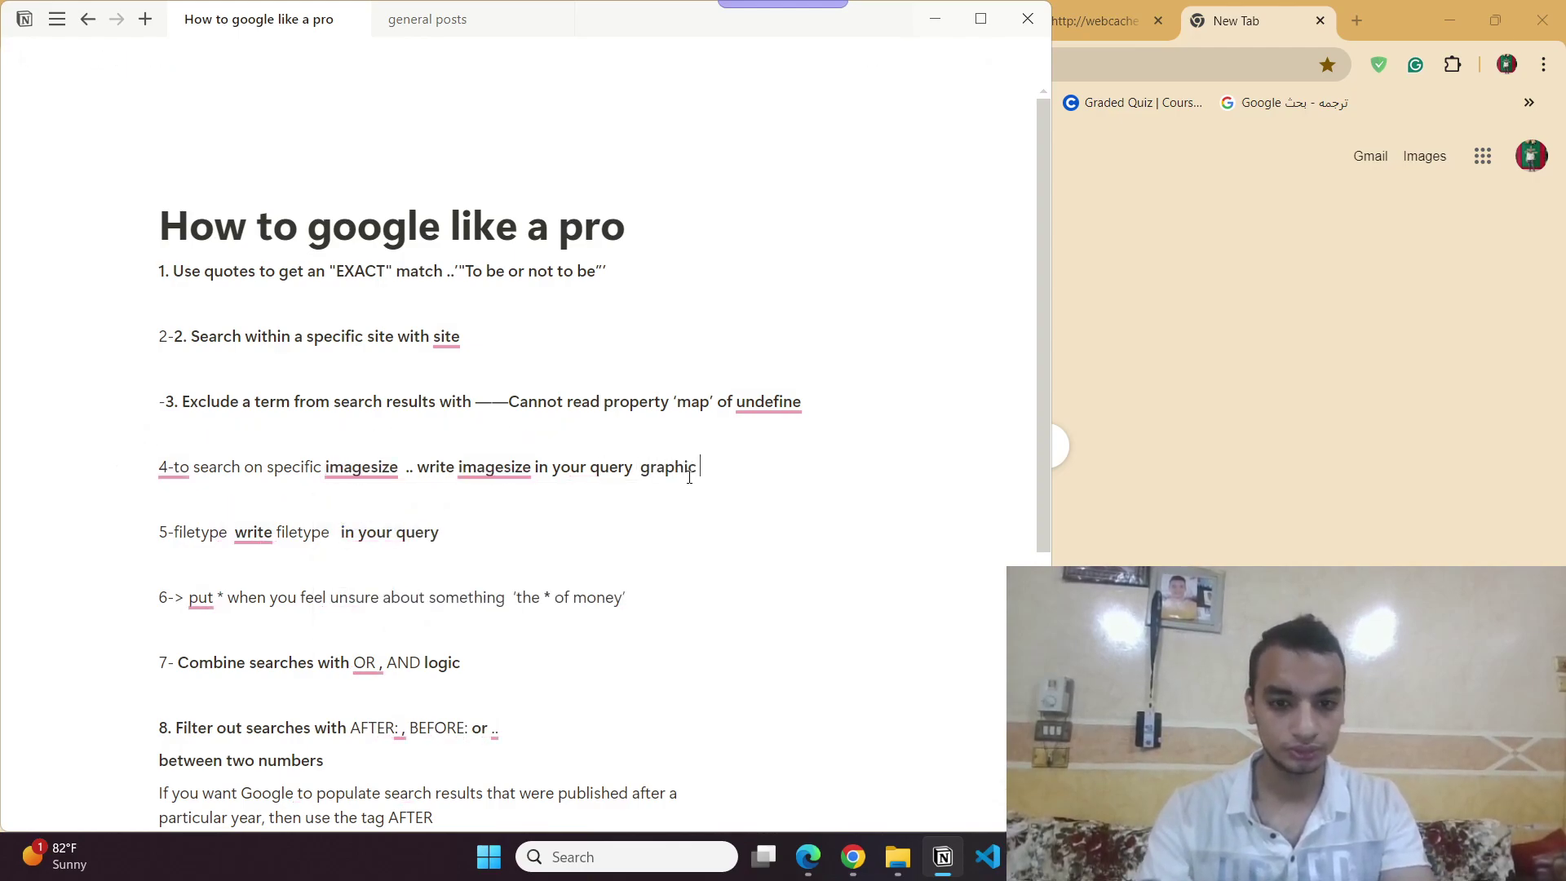
pyautogui.write('hic')
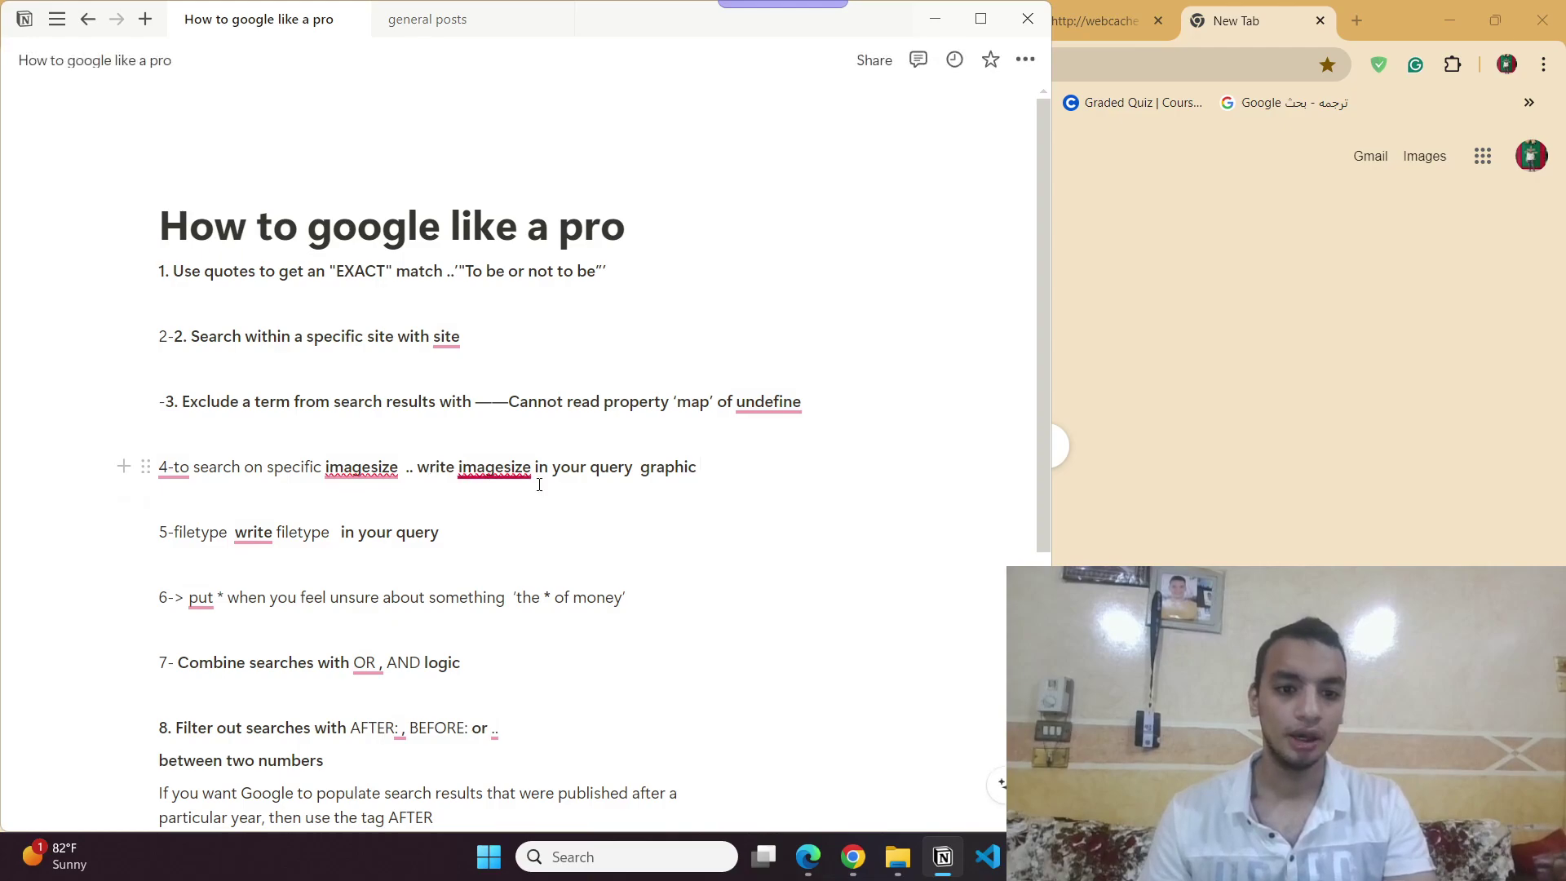
# Switch to Chrome and begin a new address bar query with the word "robotics".
pyautogui.click(1391, 363)
pyautogui.click(500, 66)
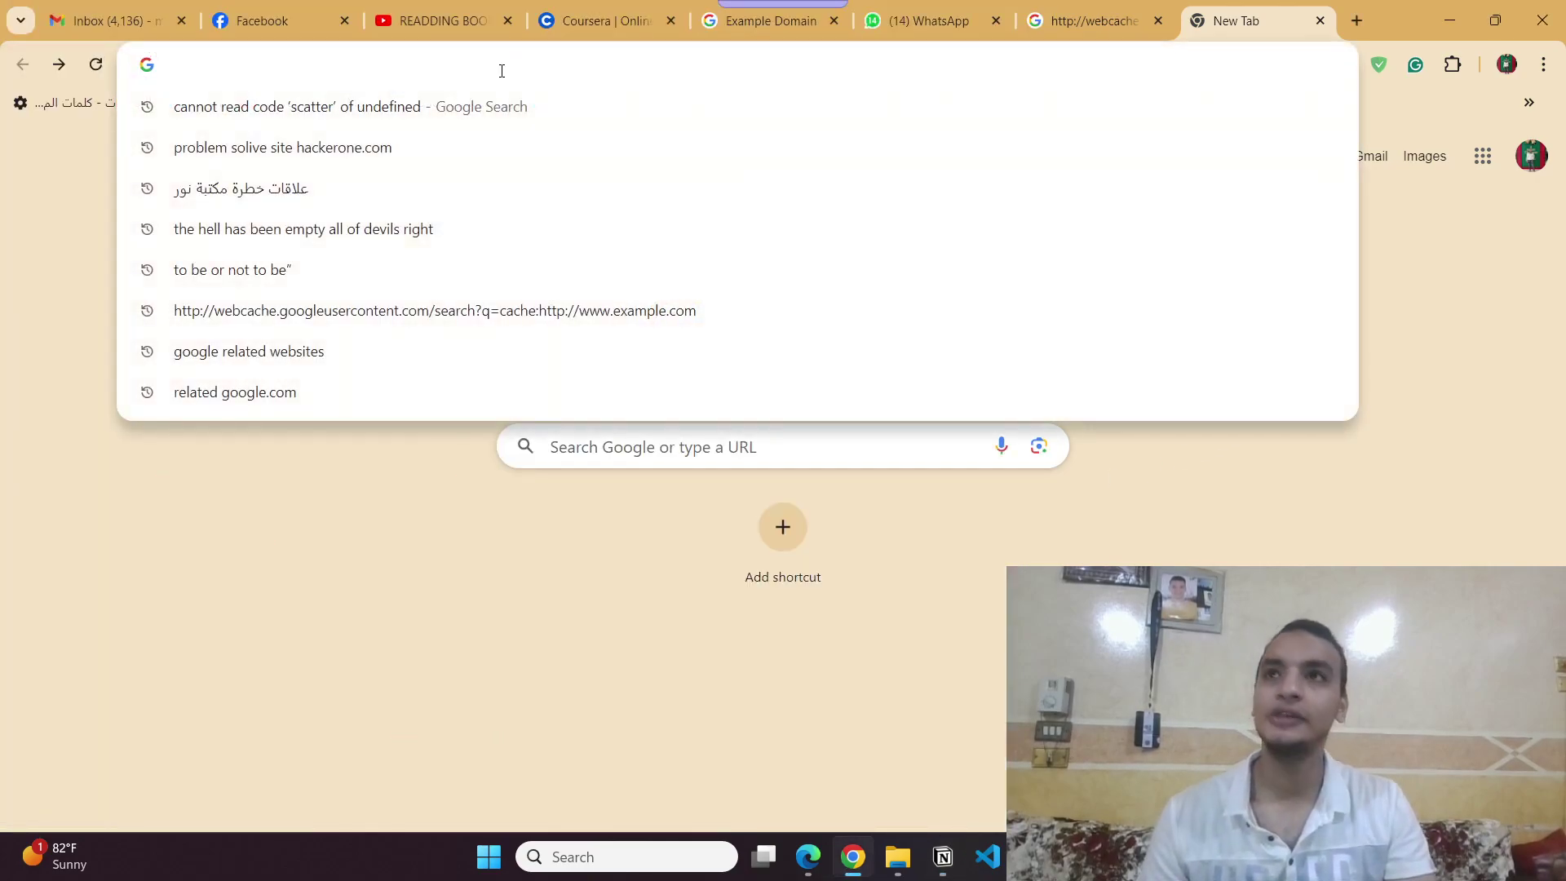
pyautogui.write('a')
pyautogui.press('BackSpace')
pyautogui.write('r')
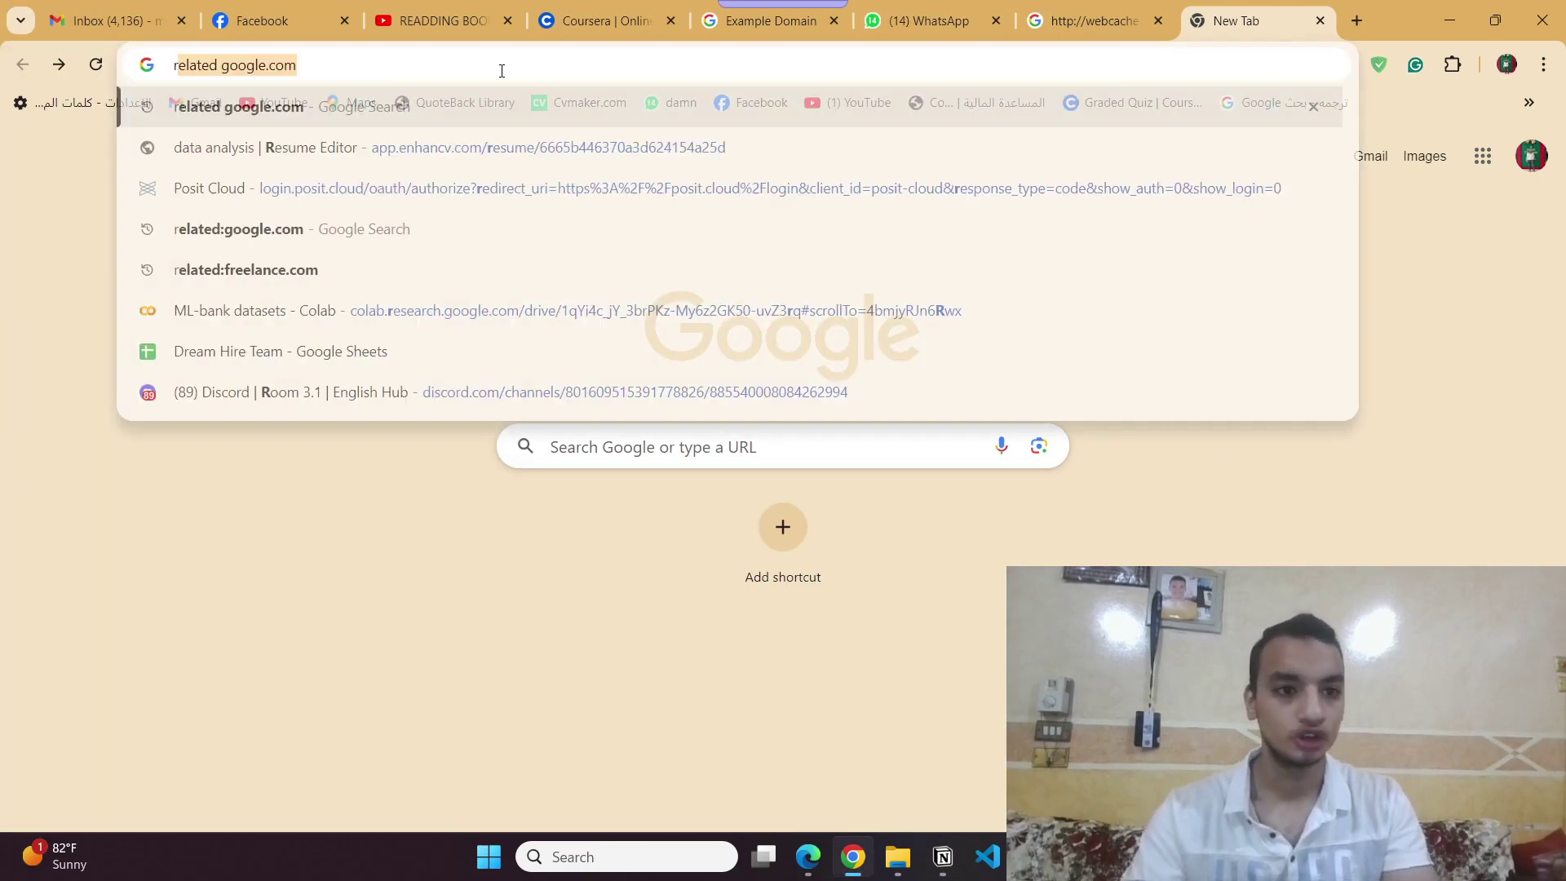
pyautogui.write('obotic')
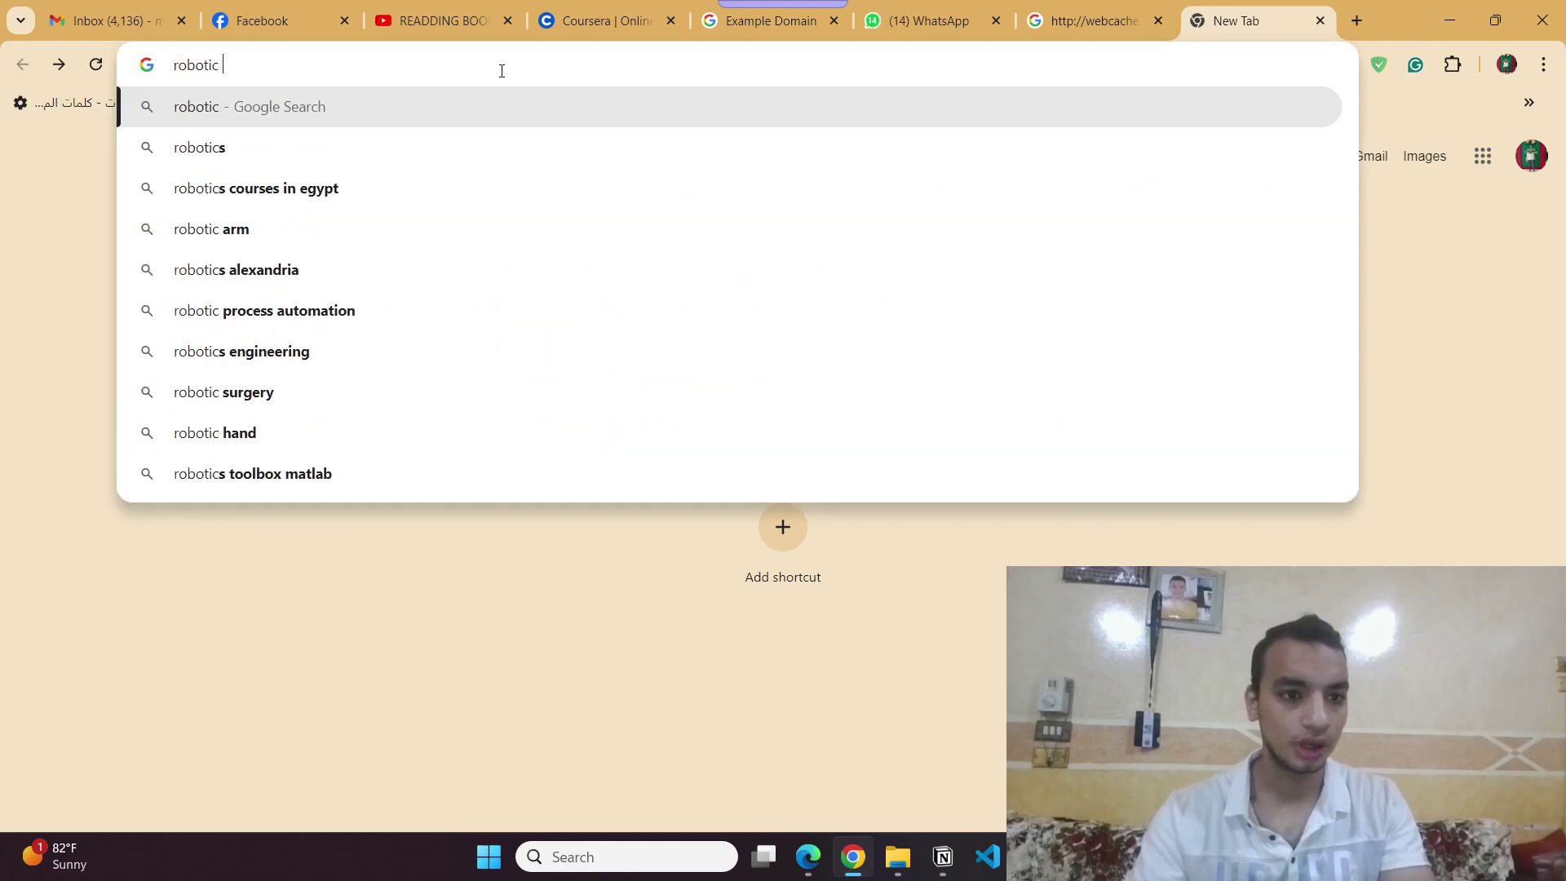
pyautogui.press('BackSpace')
pyautogui.write('s ')
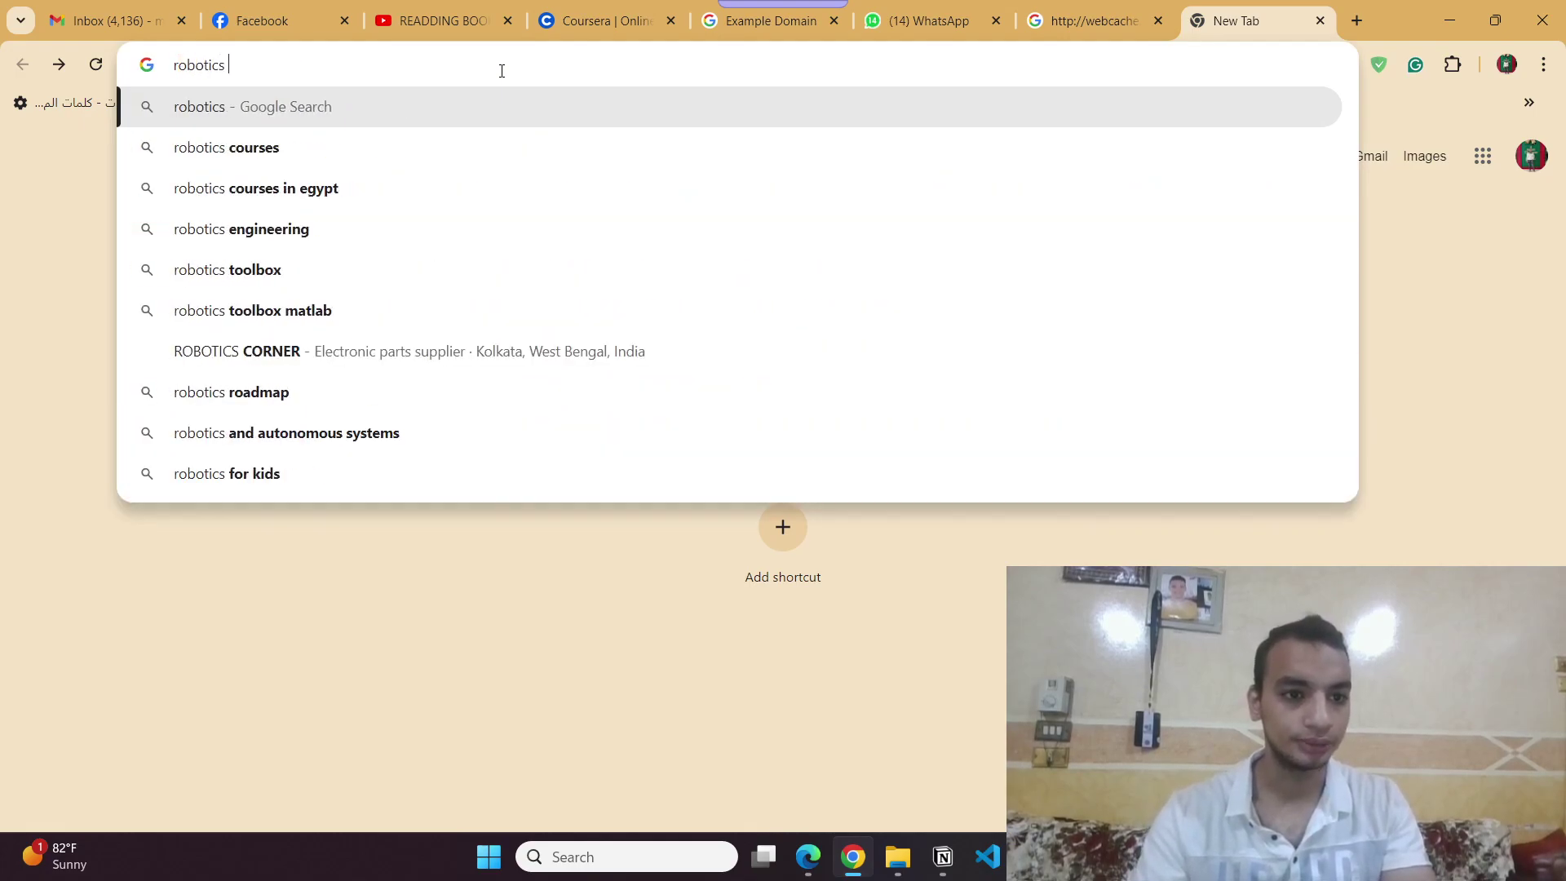
# Complete the query as "robotics imagesize 200;100" and run the search.
pyautogui.write('inmag')
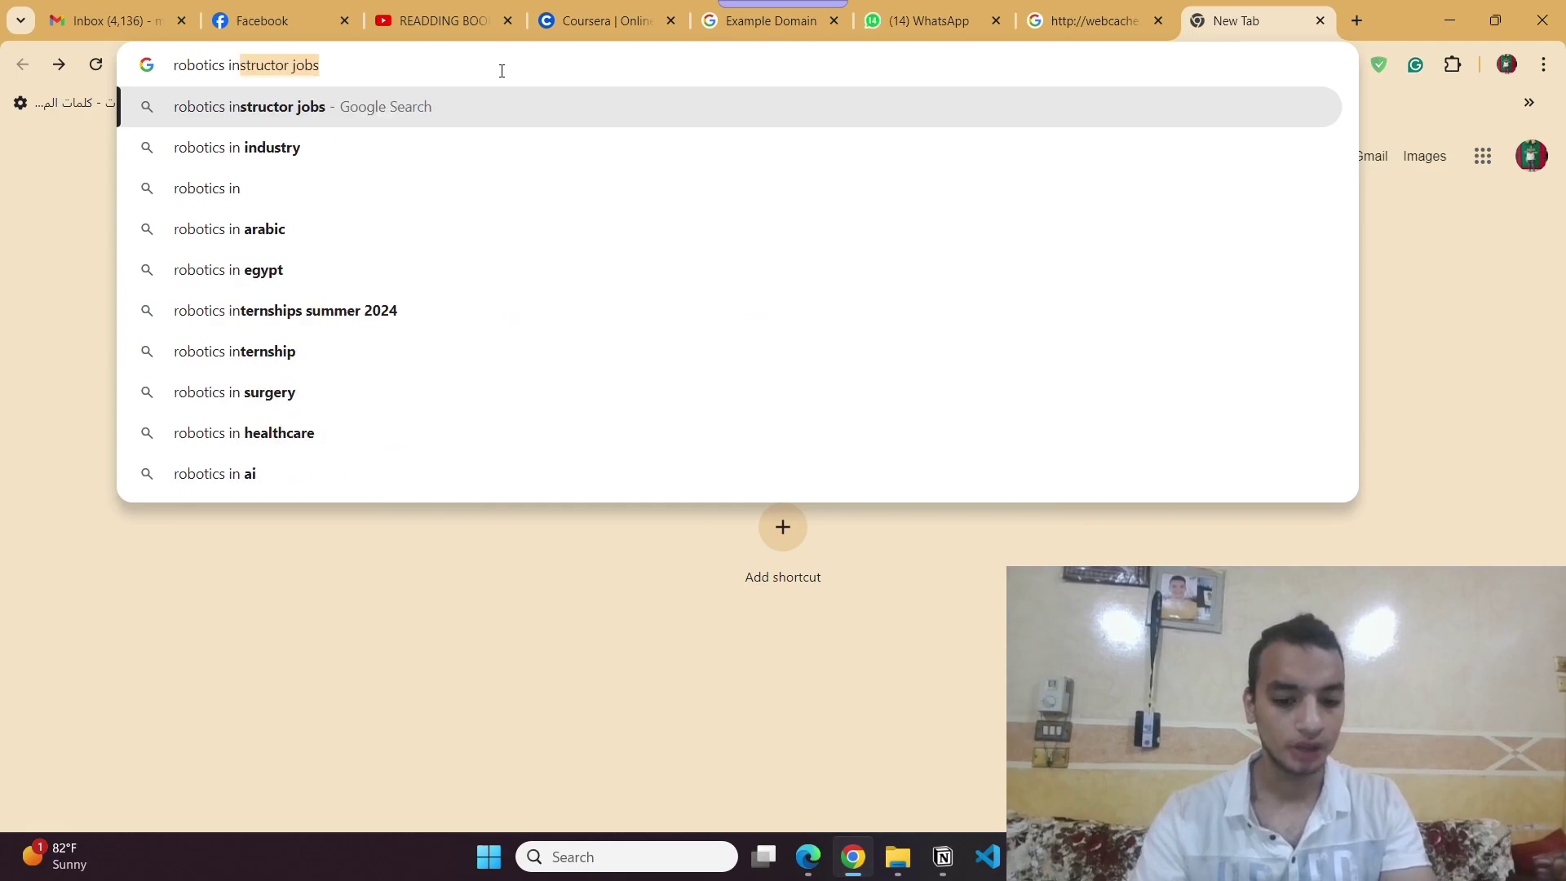
pyautogui.press('BackSpace')
pyautogui.press('BackSpace')
pyautogui.press('BackSpace')
pyautogui.press('BackSpace')
pyautogui.write('mages')
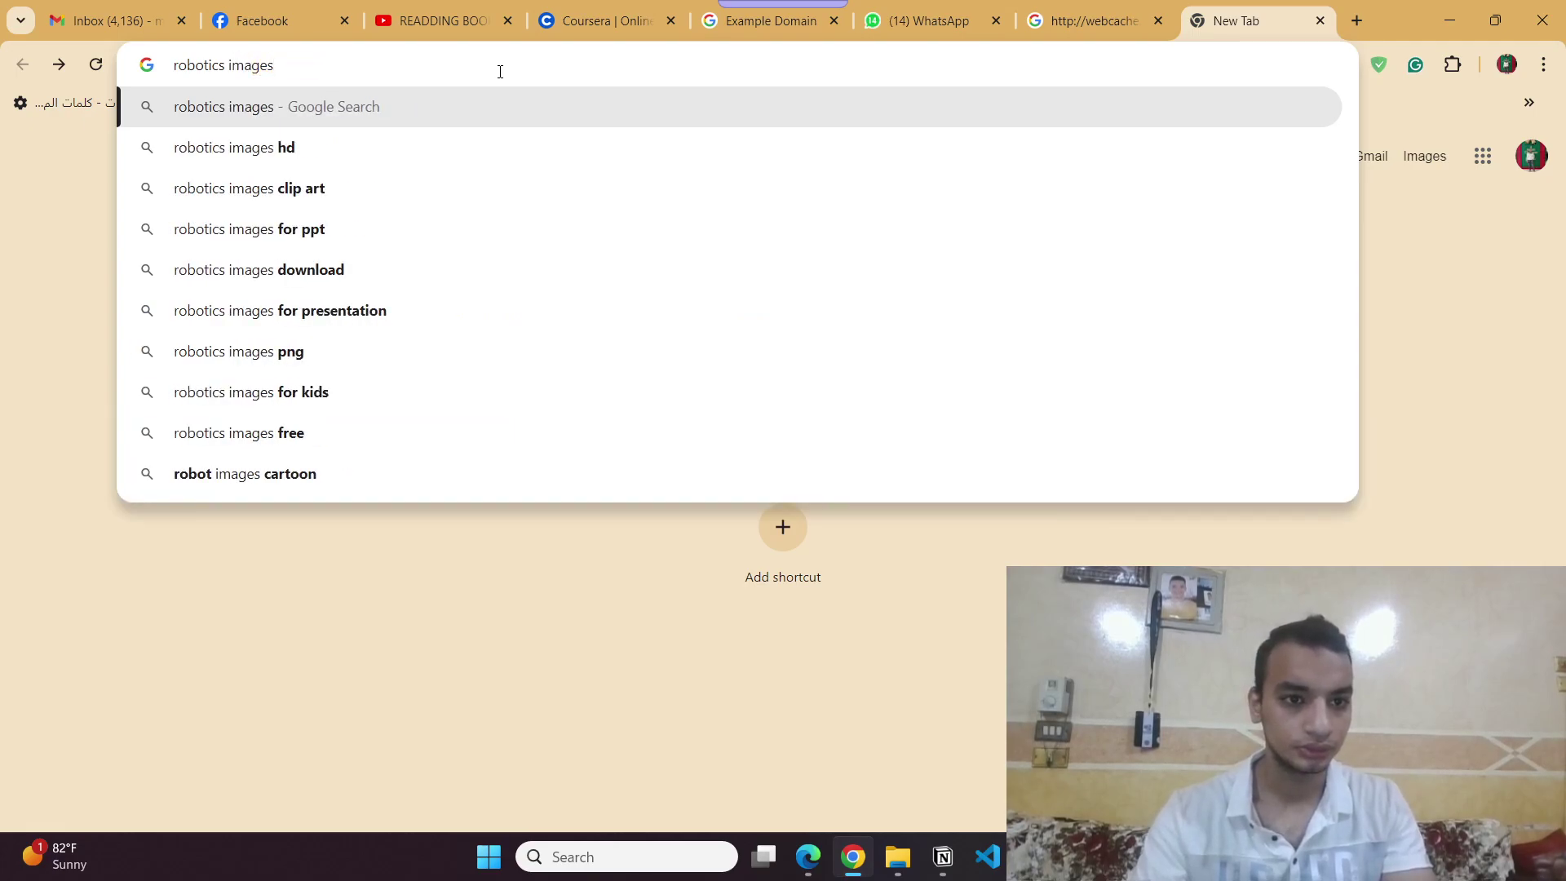
pyautogui.write('ize ')
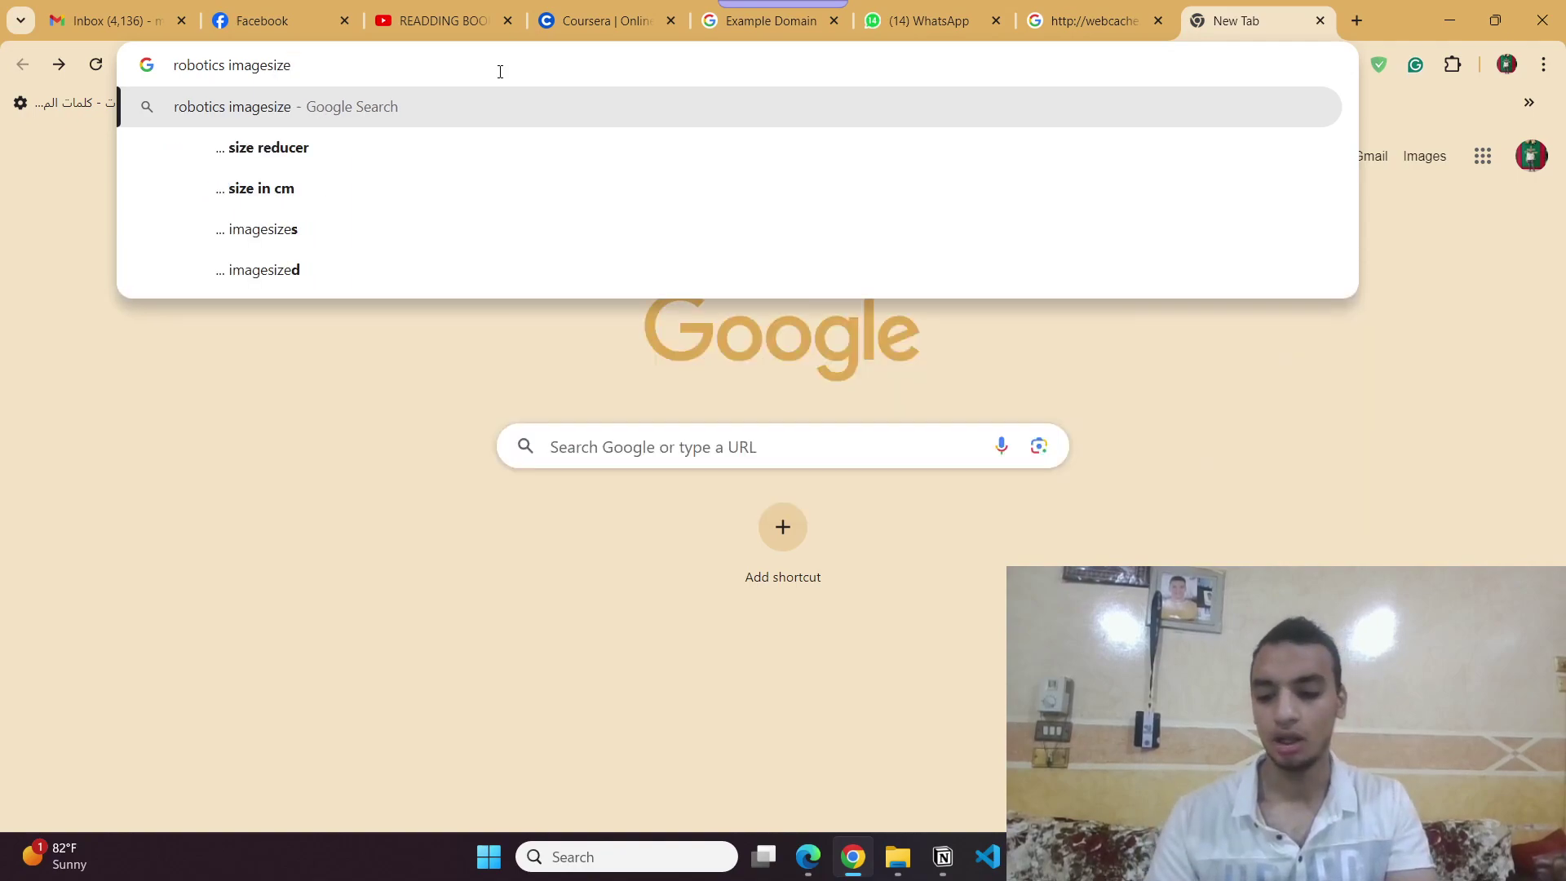
pyautogui.write('200')
pyautogui.press('BackSpace')
pyautogui.press('BackSpace')
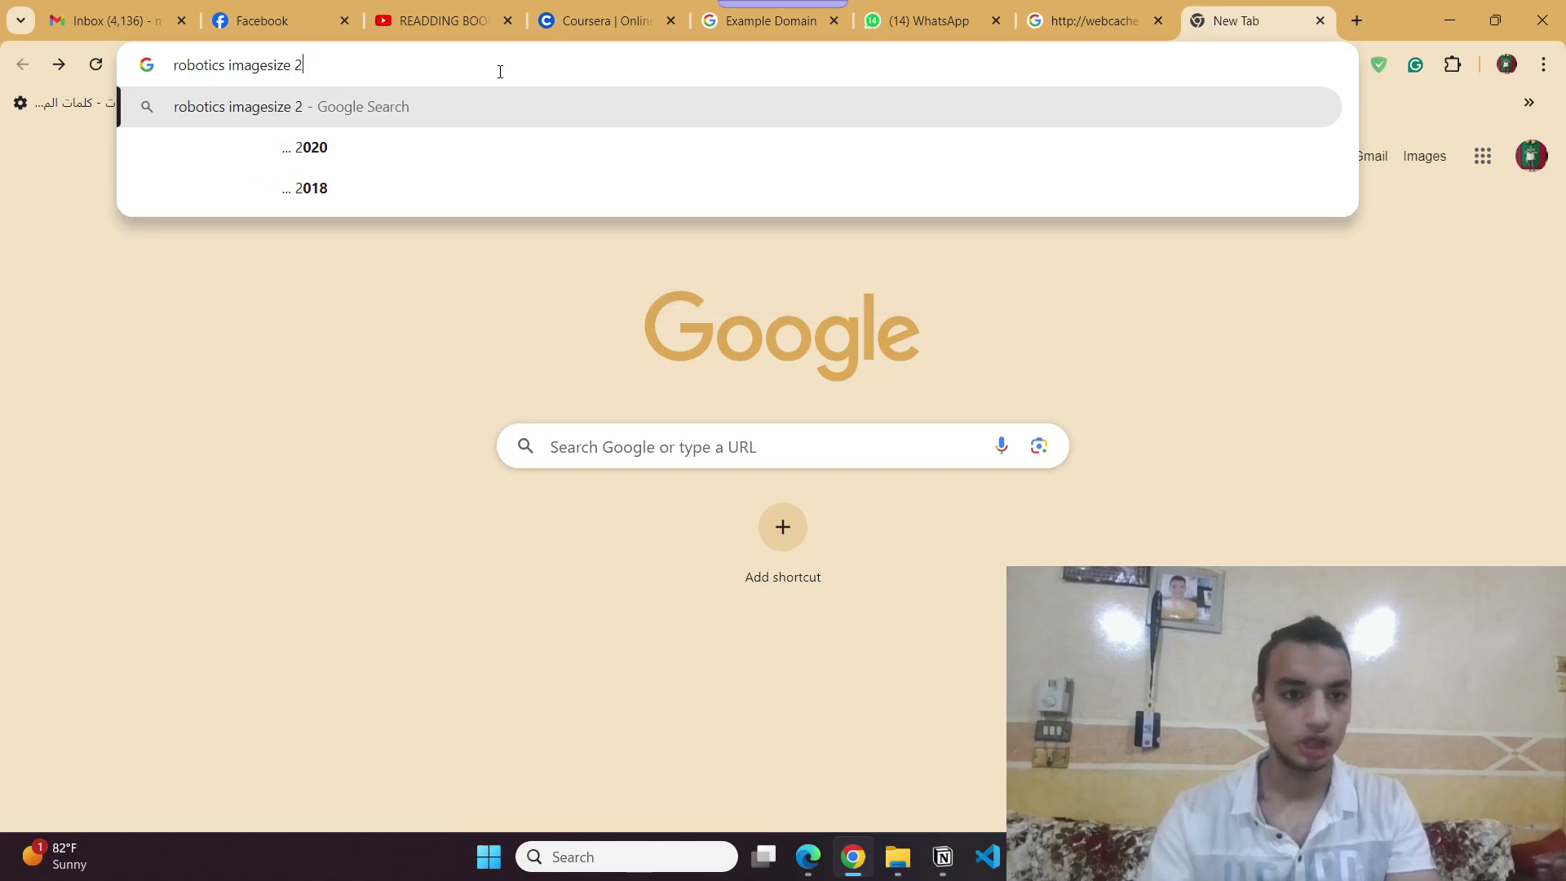
pyautogui.write('00;100')
pyautogui.press('Return')
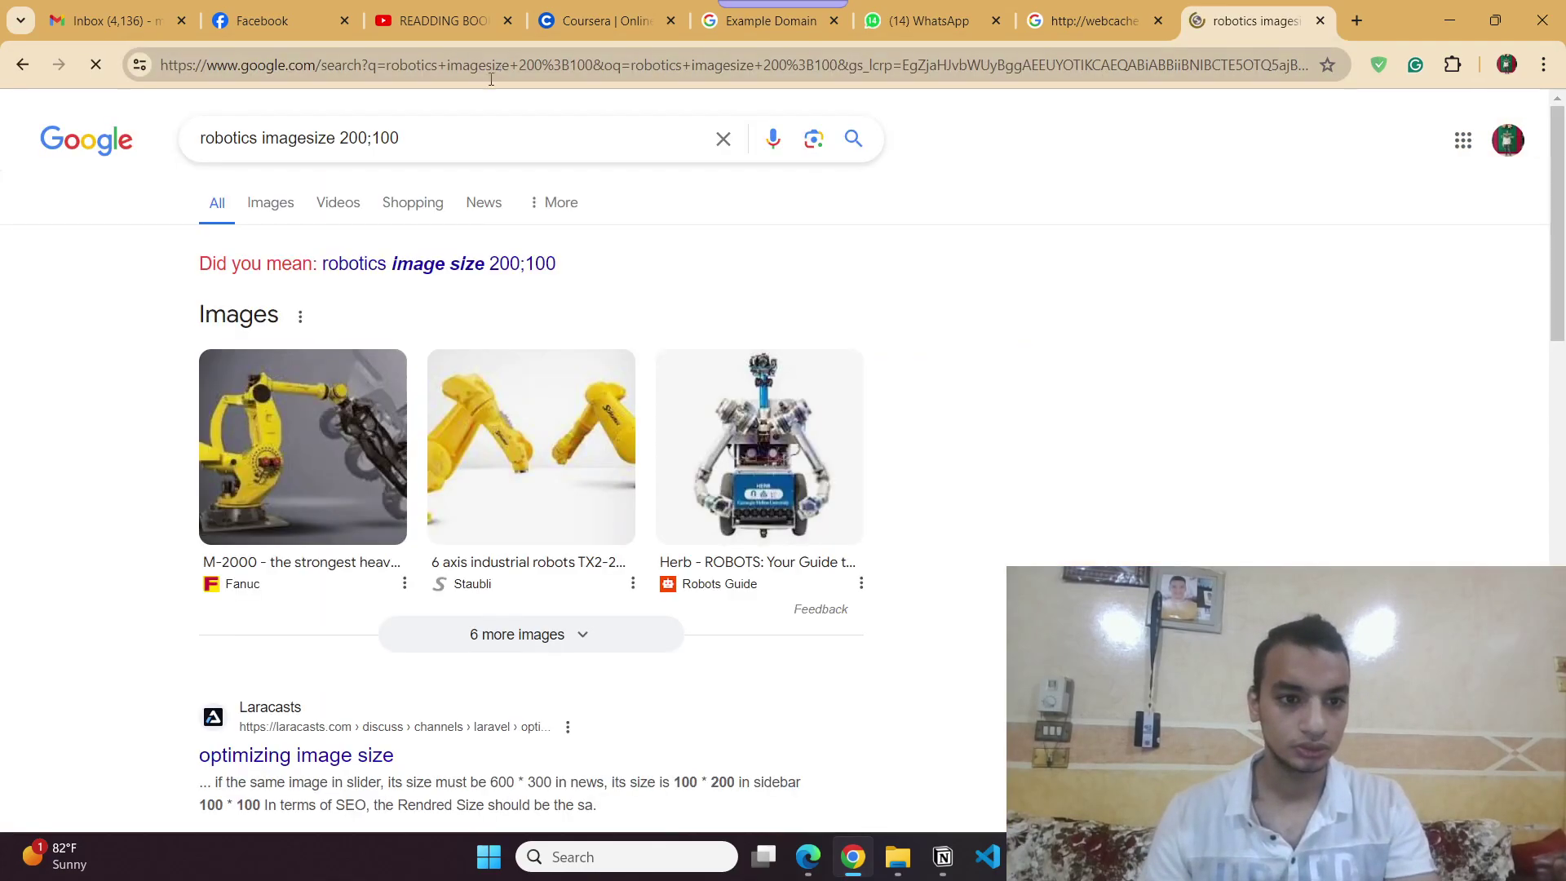
# Preview the Fanuc M-2000 robot image, inspect its element code in the developer tools, and close the tools.
pyautogui.click(302, 446)
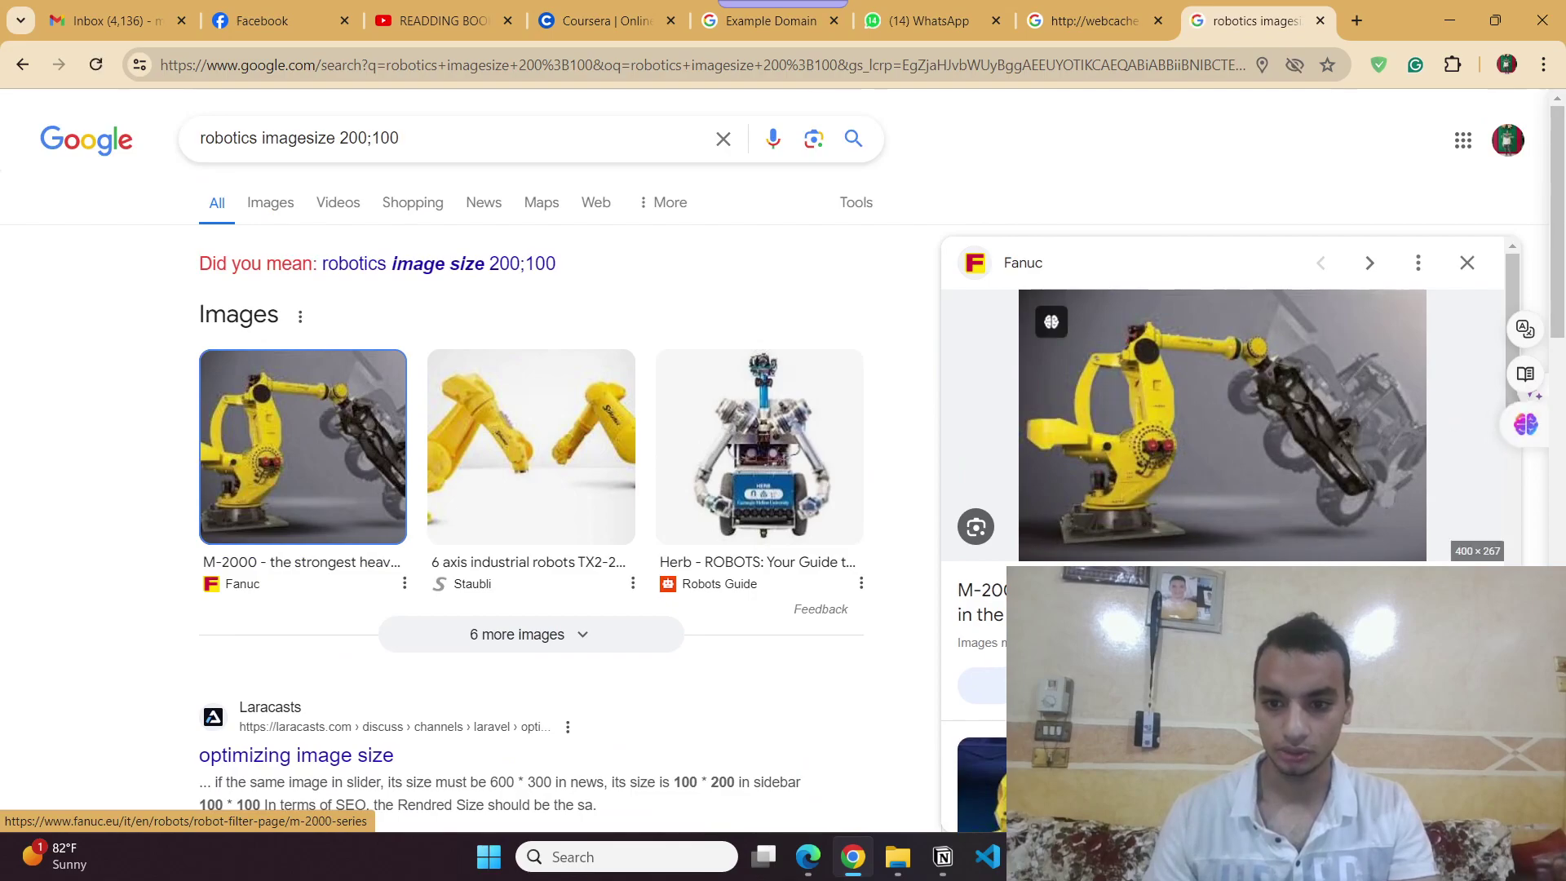
pyautogui.rightClick(1172, 424)
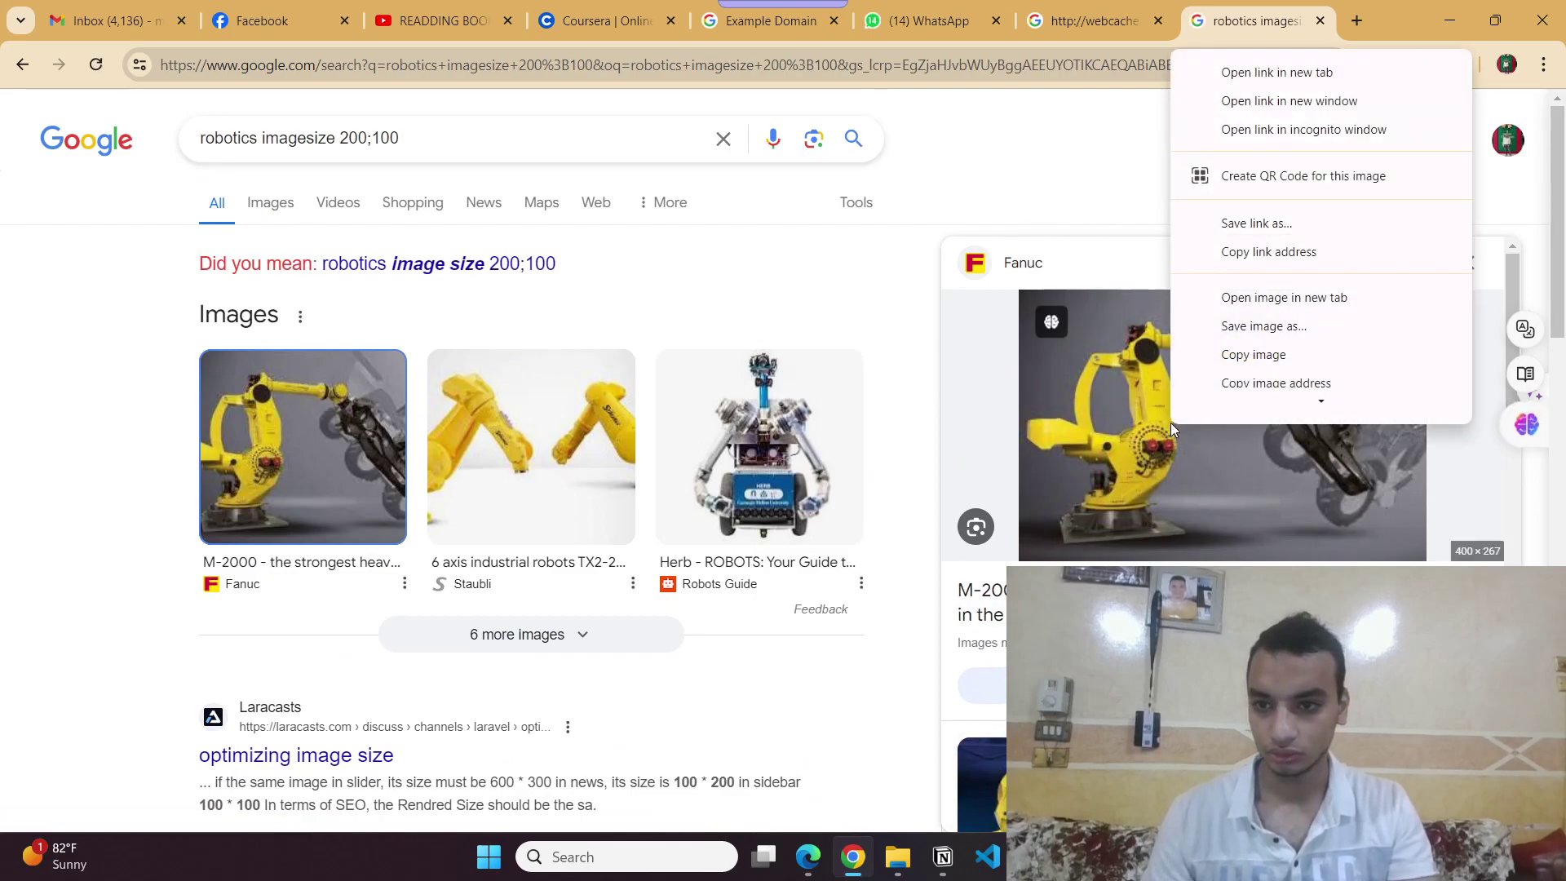
pyautogui.scroll(-3, 1172, 420)
pyautogui.moveTo(1308, 339)
pyautogui.click(1277, 399)
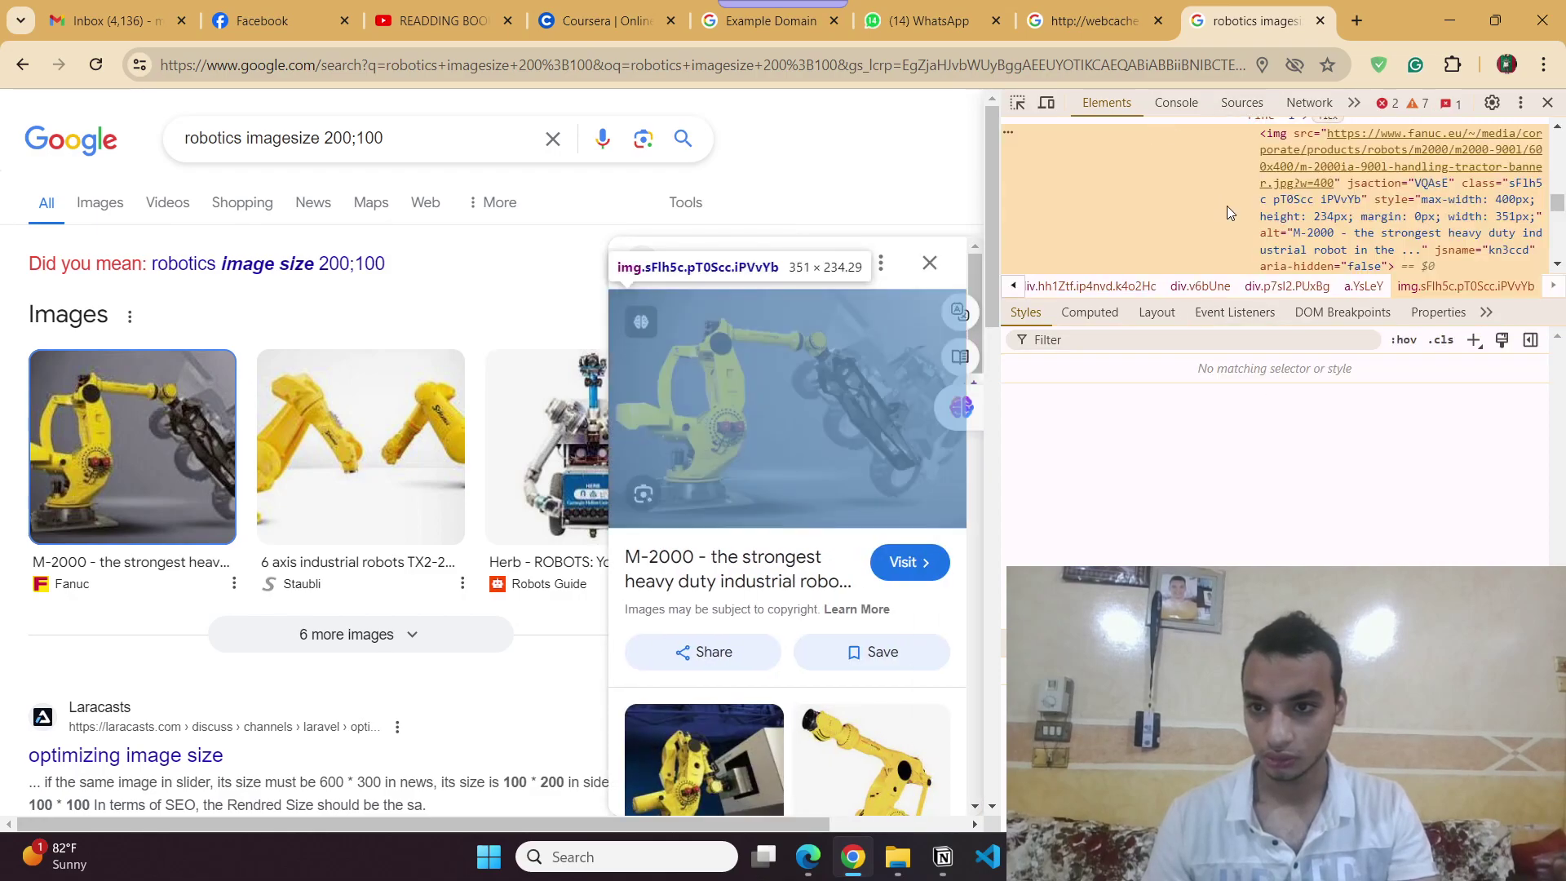
pyautogui.scroll(-2, 1227, 211)
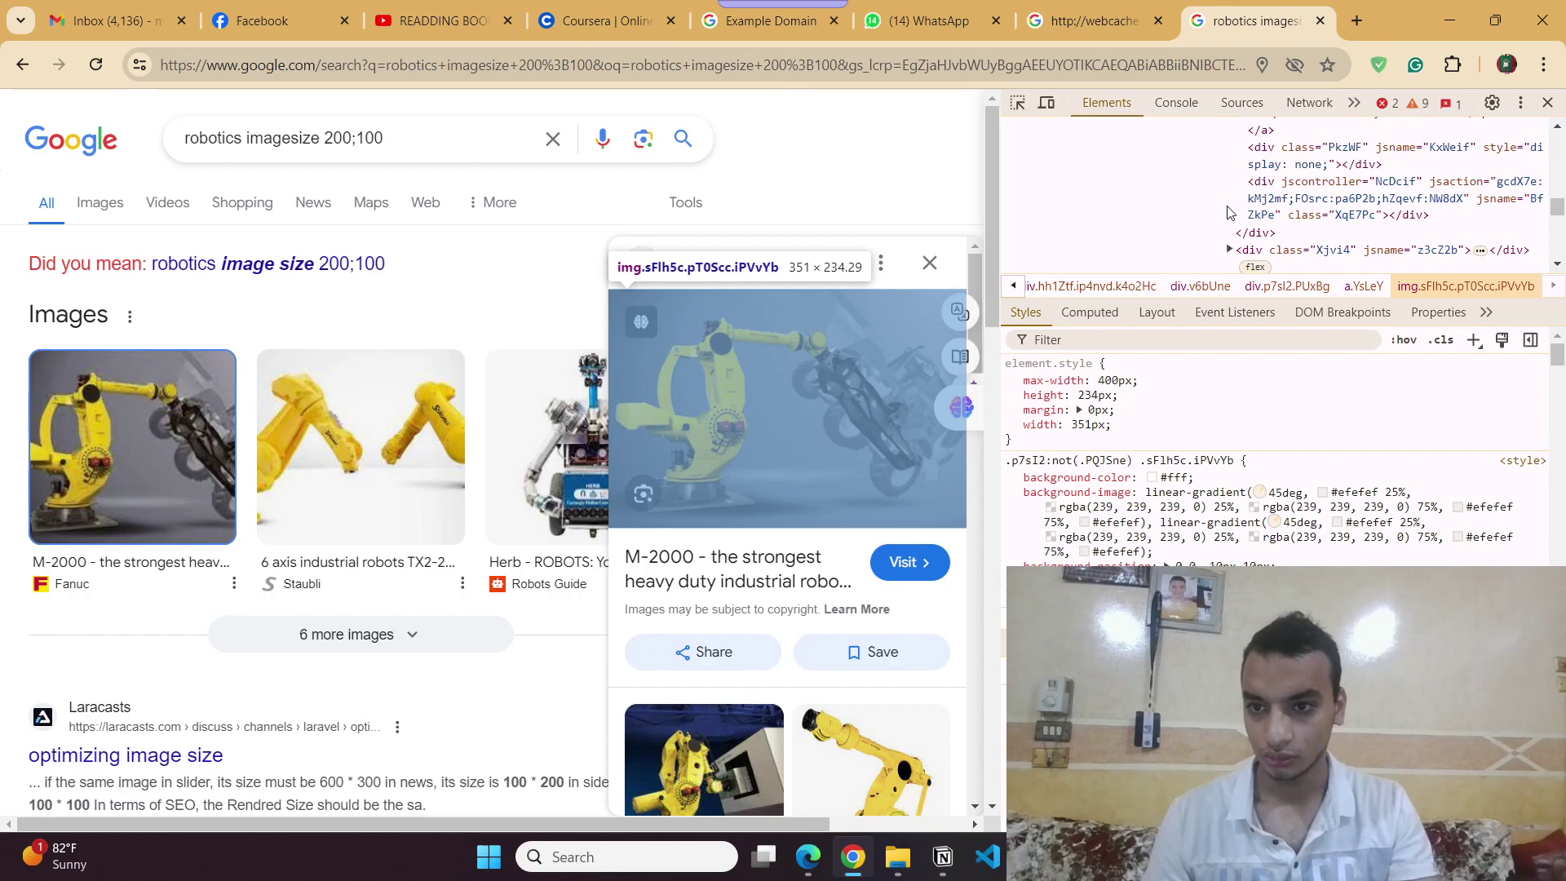
pyautogui.scroll(-2, 1230, 213)
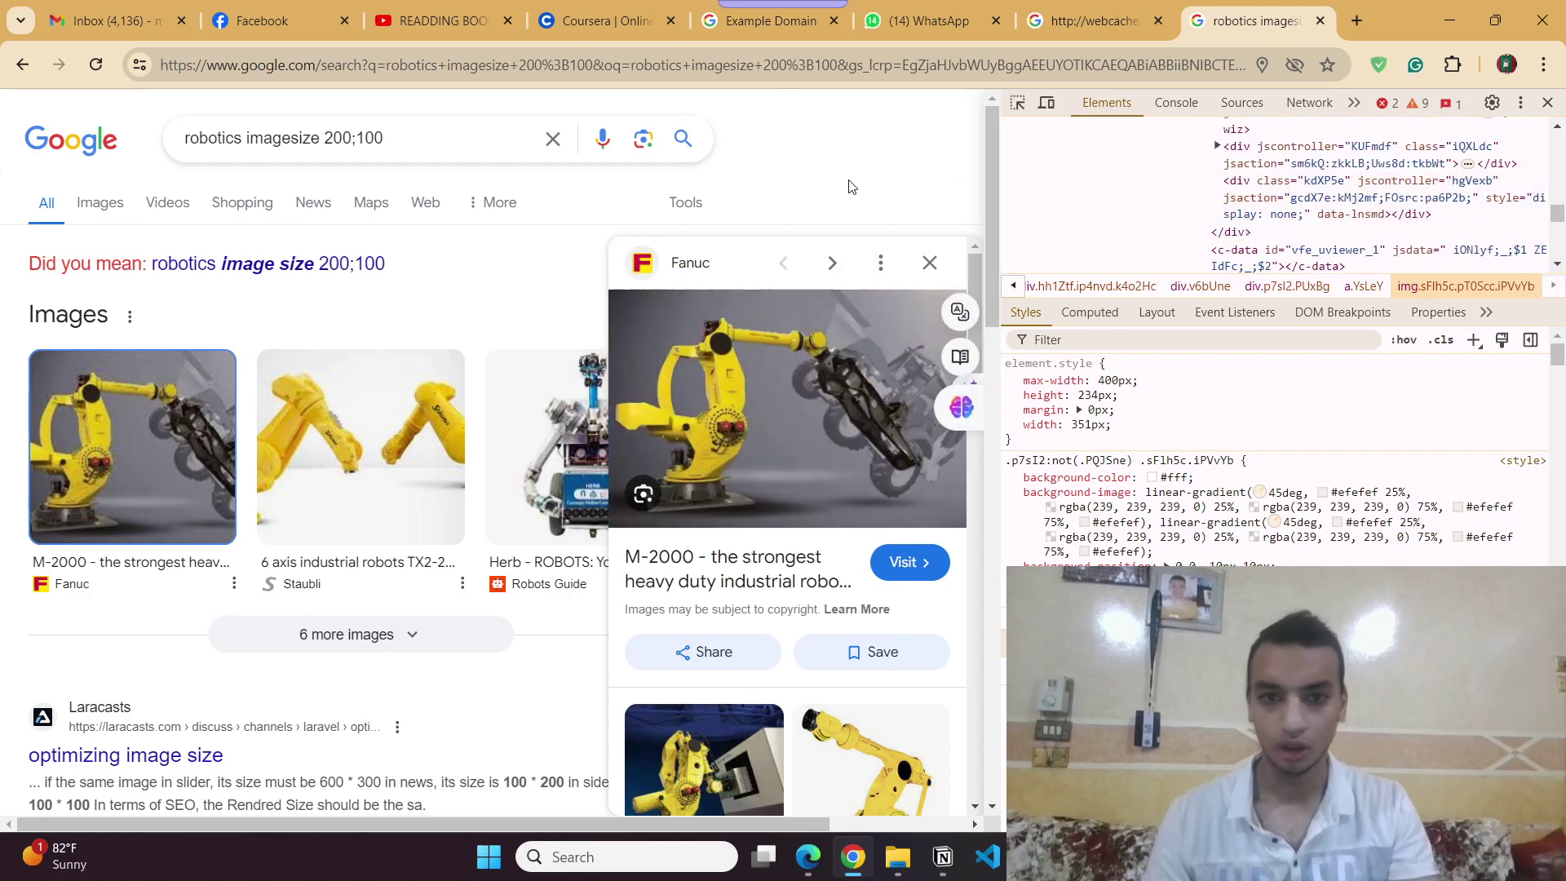
pyautogui.click(1547, 104)
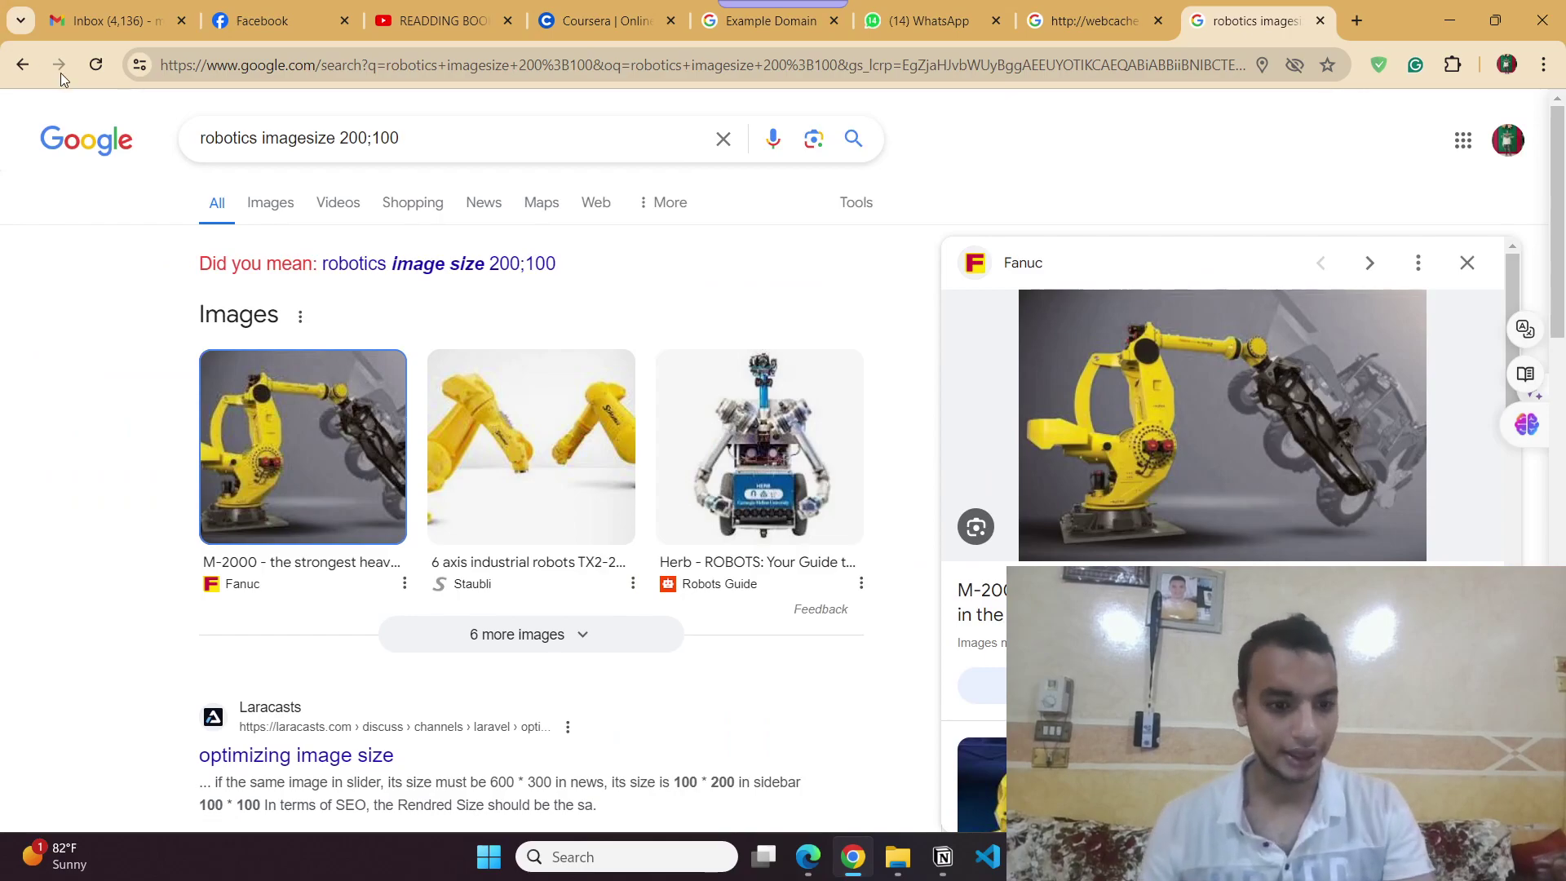
# Go back to the blank new tab page, check the Notion notes, and return to Chrome.
pyautogui.click(22, 64)
pyautogui.click(22, 63)
pyautogui.hotkey('alt', 'Tab')
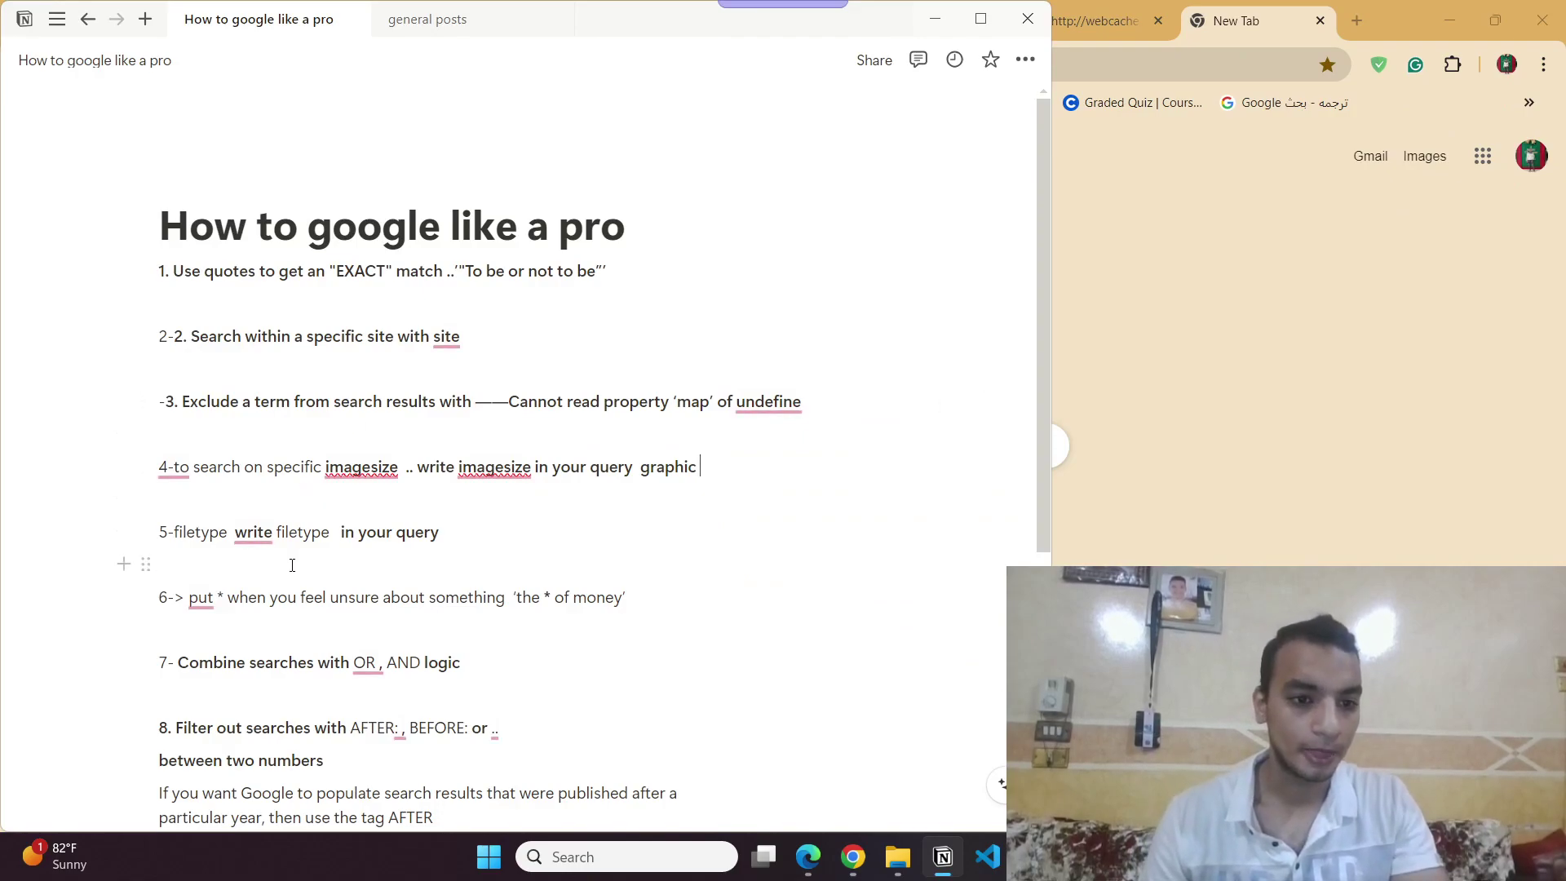
pyautogui.click(1367, 334)
# Search Google in Arabic for "عيد رمضان".
pyautogui.click(304, 72)
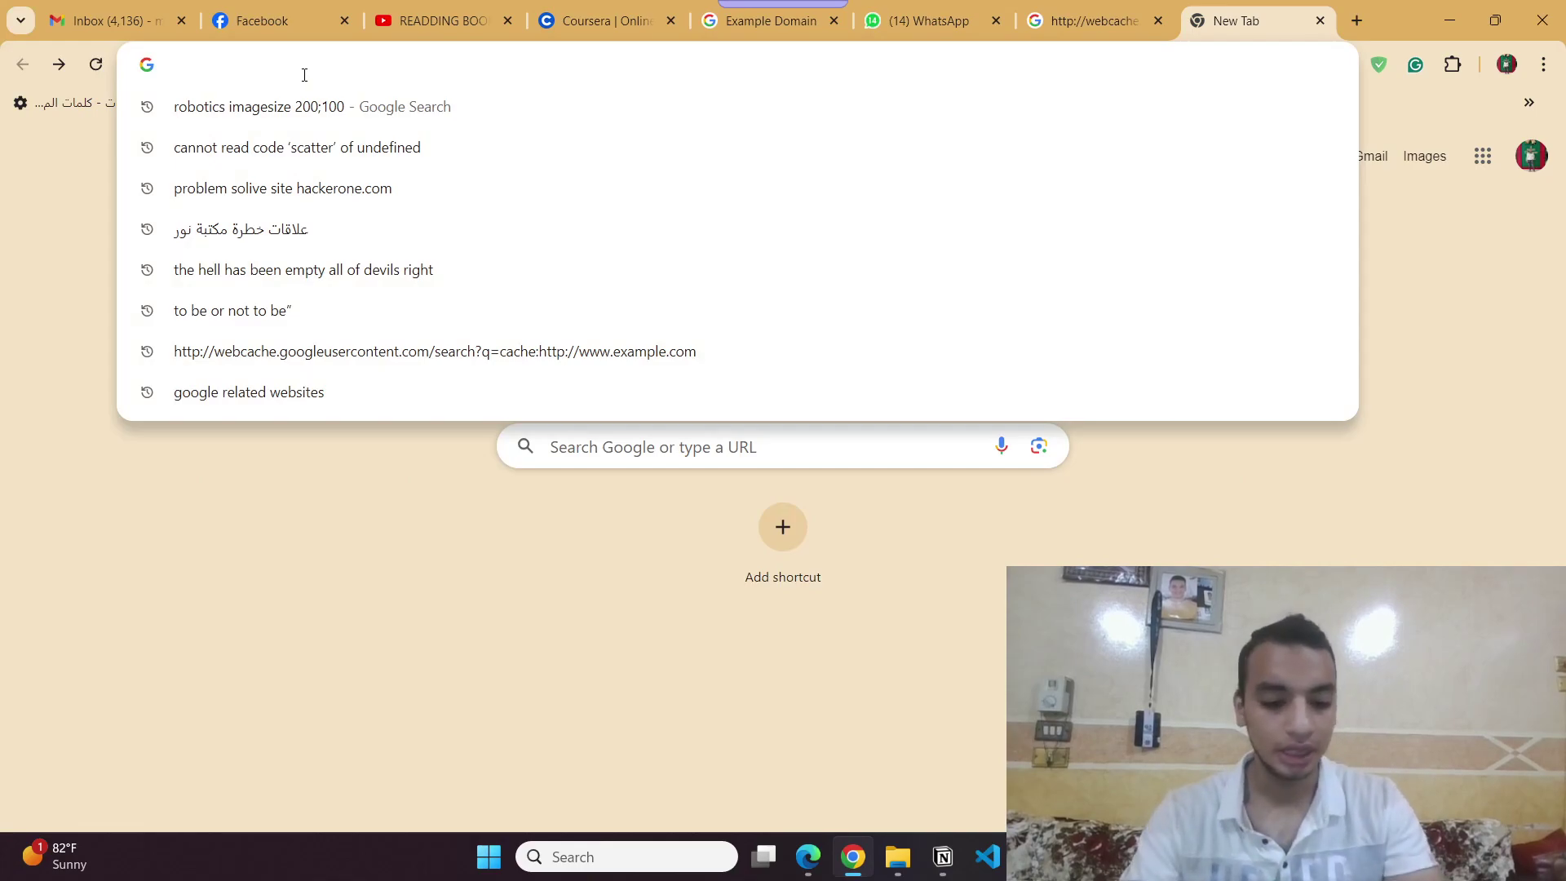
pyautogui.write('g')
pyautogui.press('Escape')
pyautogui.write('ع')
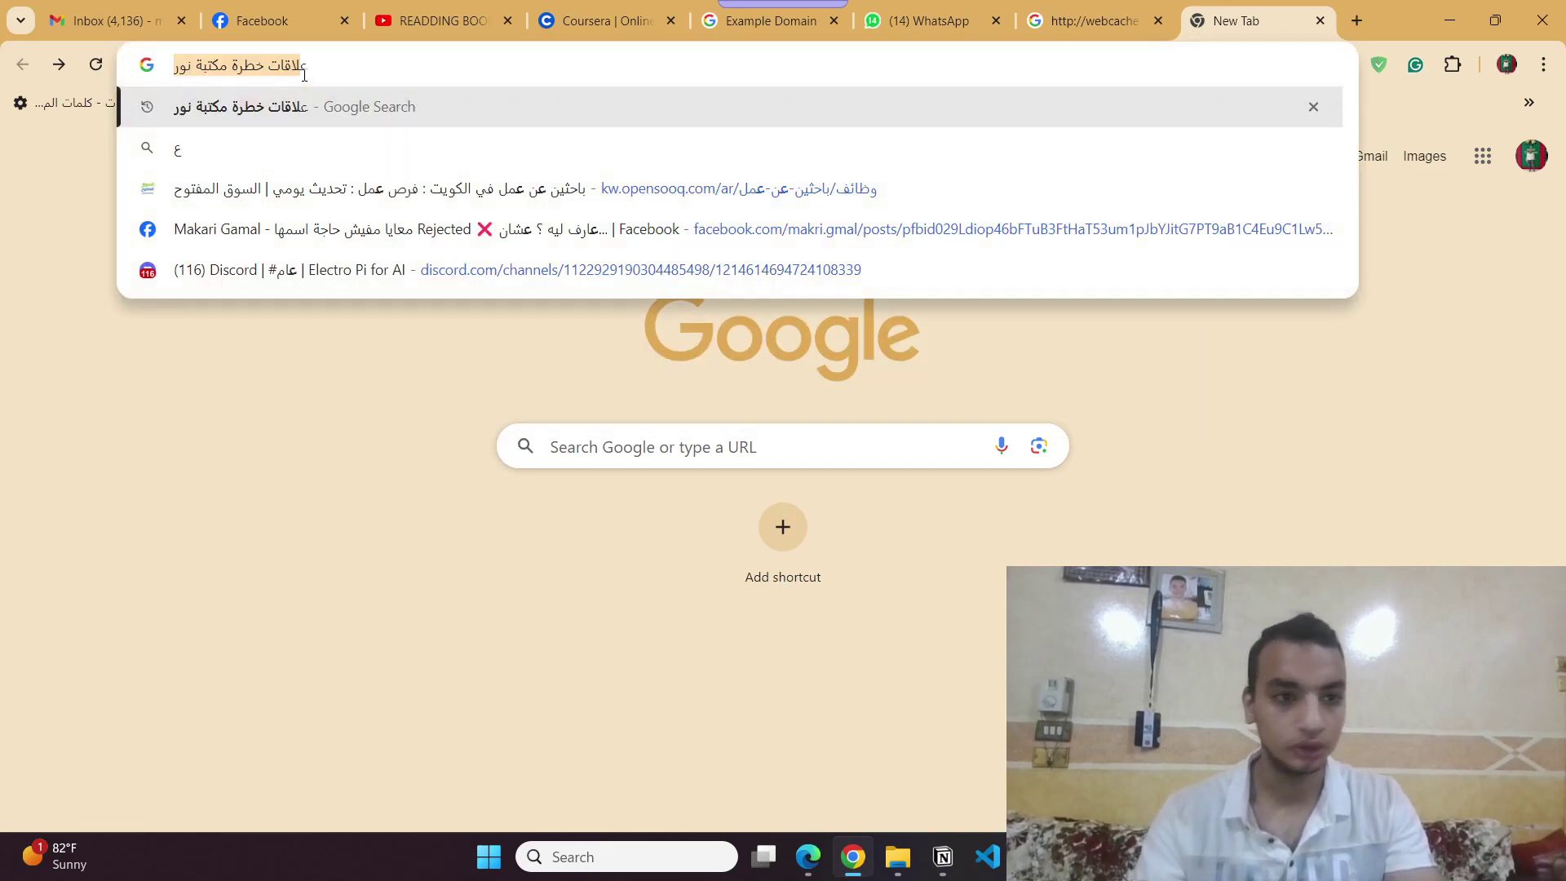
pyautogui.write('يد ارمضا')
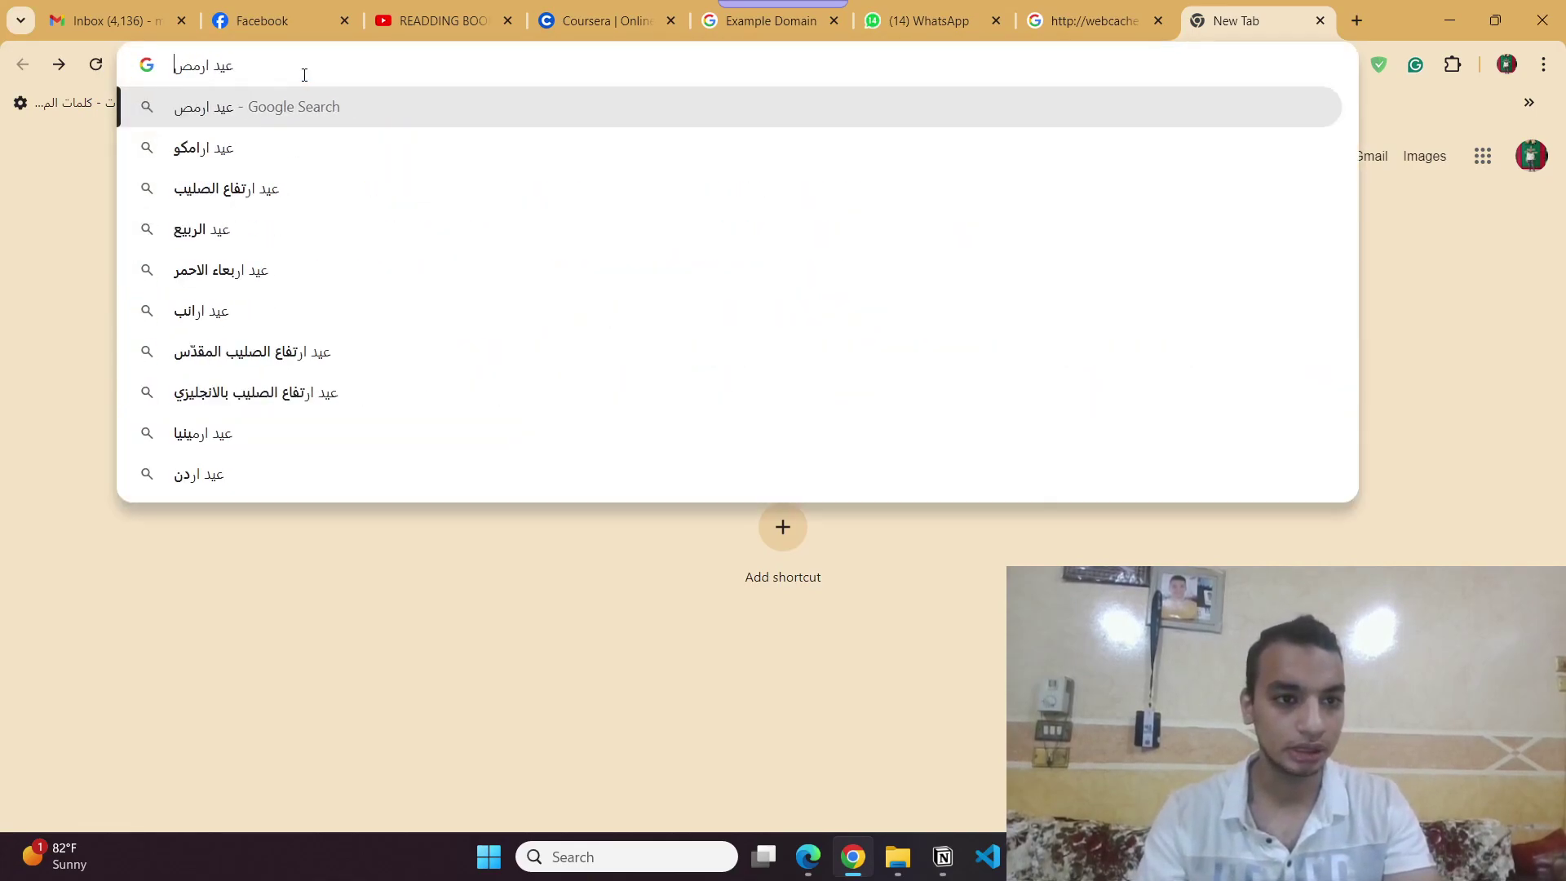
pyautogui.press('BackSpace')
pyautogui.press('BackSpace')
pyautogui.press('BackSpace')
pyautogui.press('BackSpace')
pyautogui.press('BackSpace')
pyautogui.write('رمضان')
pyautogui.press('BackSpace')
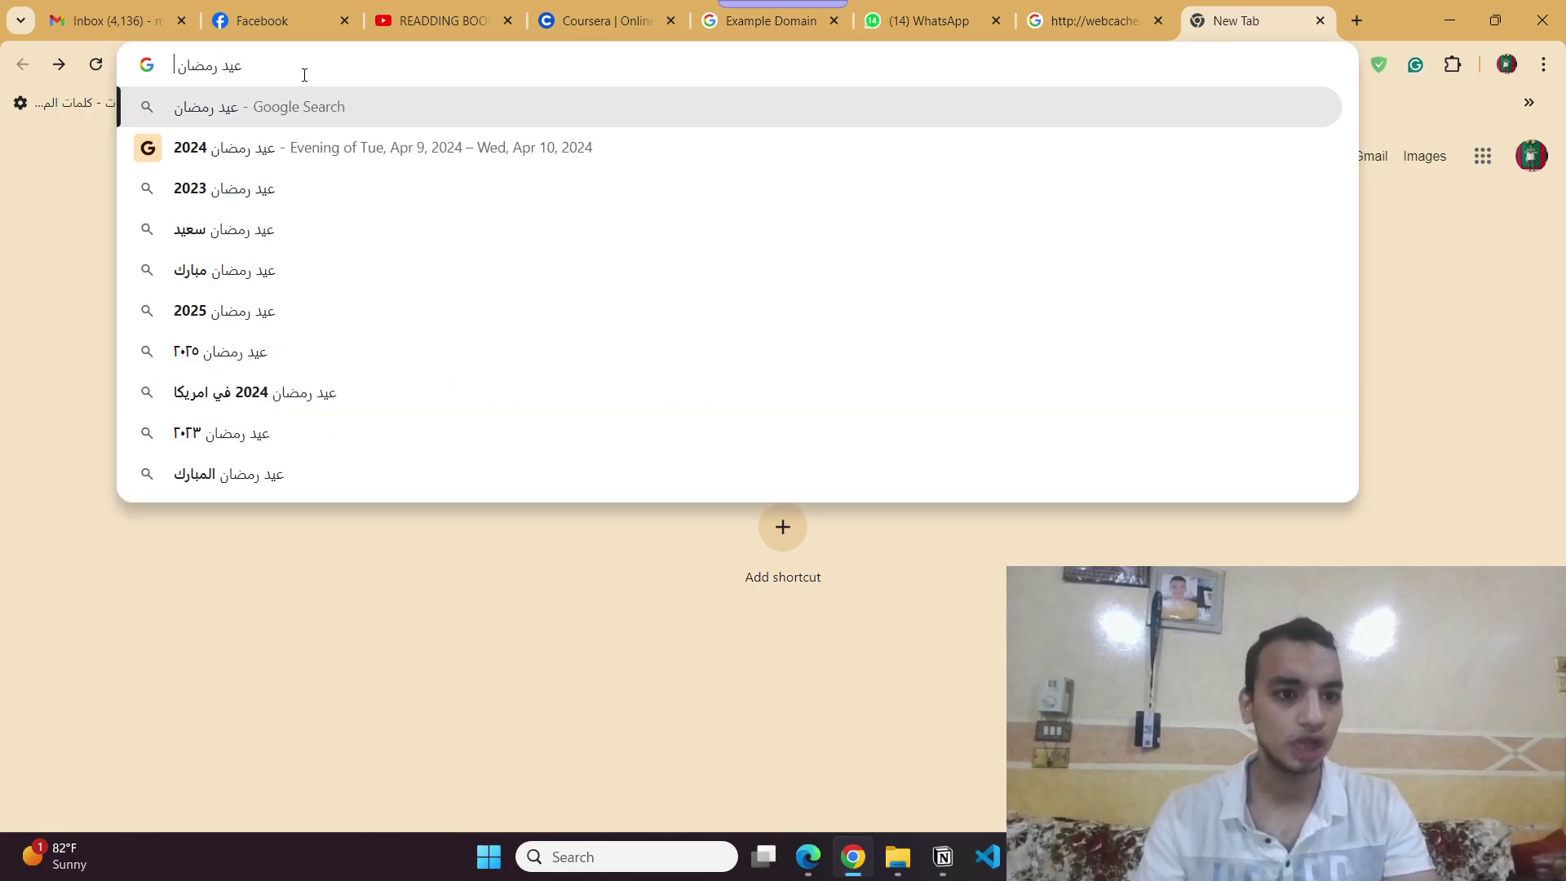
pyautogui.press('Return')
# Add "بيهانس" to the end of the "عيد رمضان" query, run the search, and look through the Behance results.
pyautogui.scroll(-5, 386, 383)
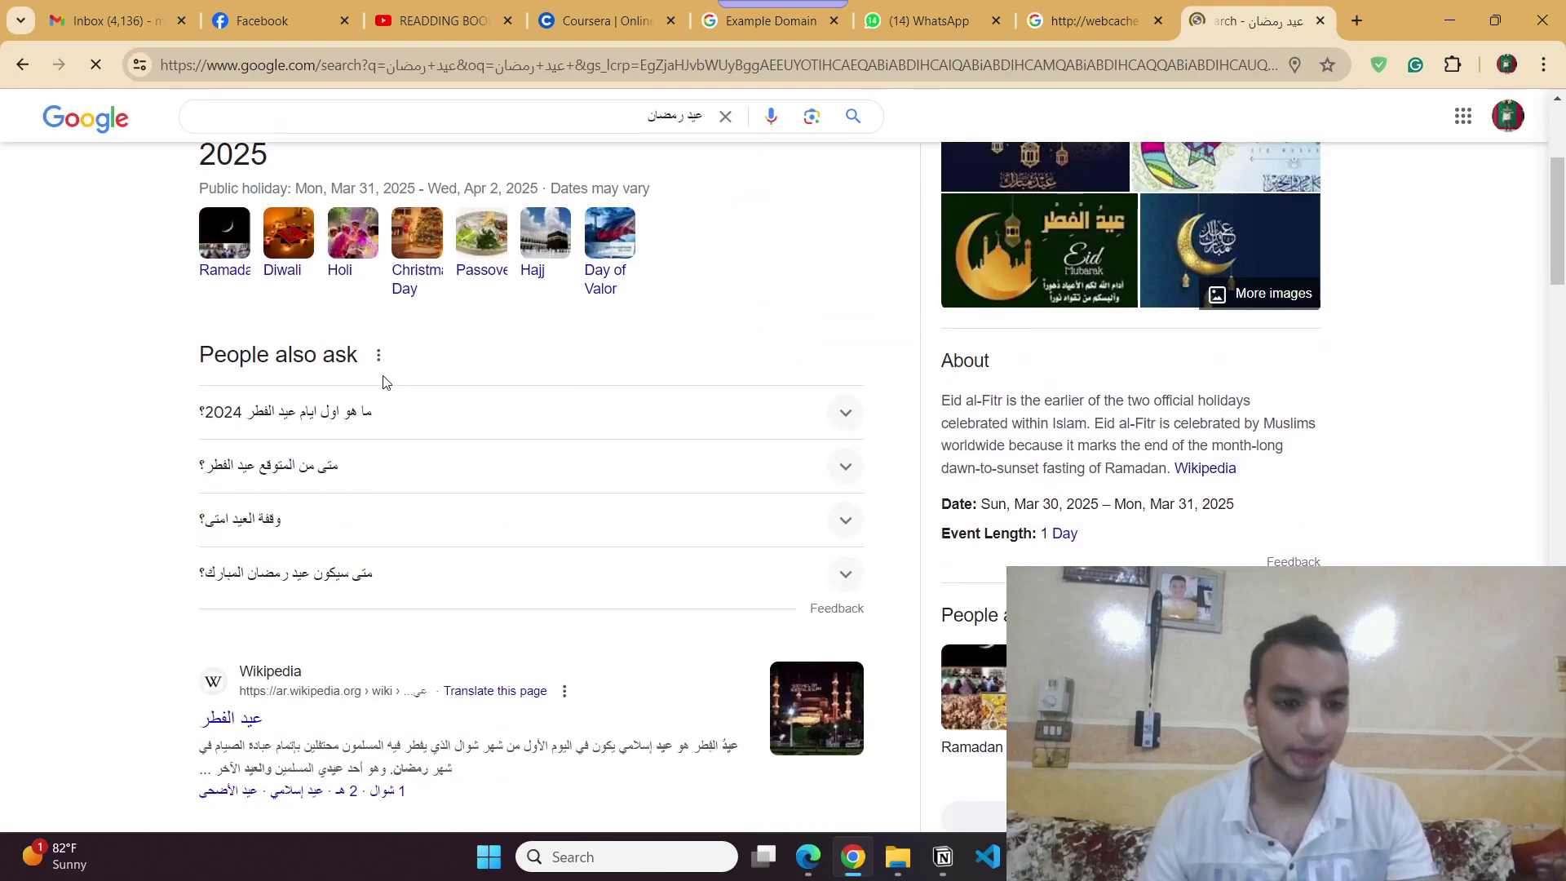
pyautogui.click(489, 135)
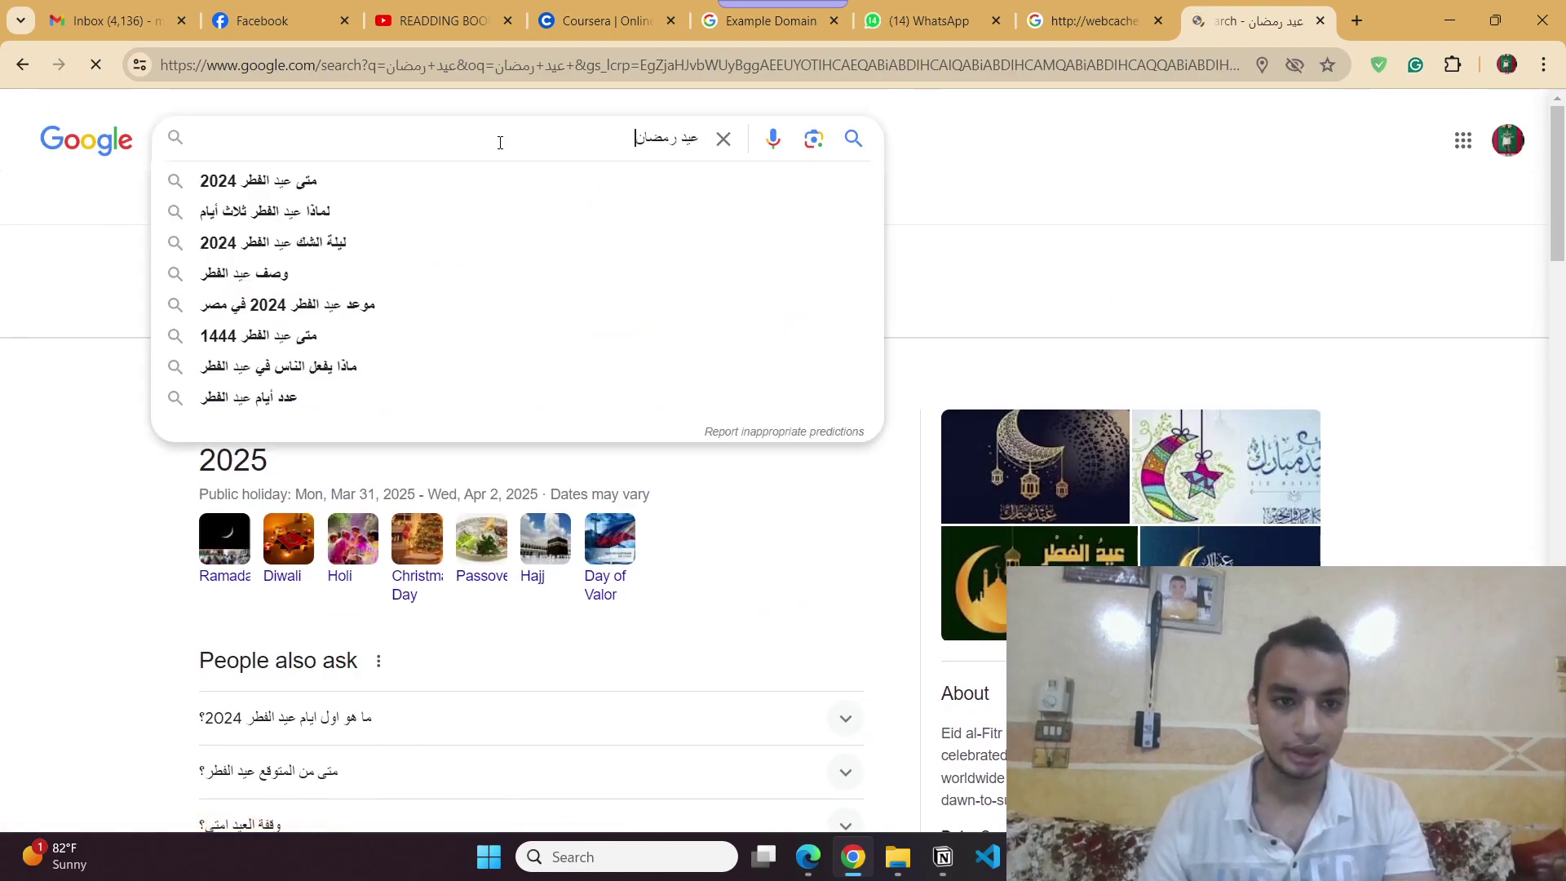
pyautogui.write('بيع')
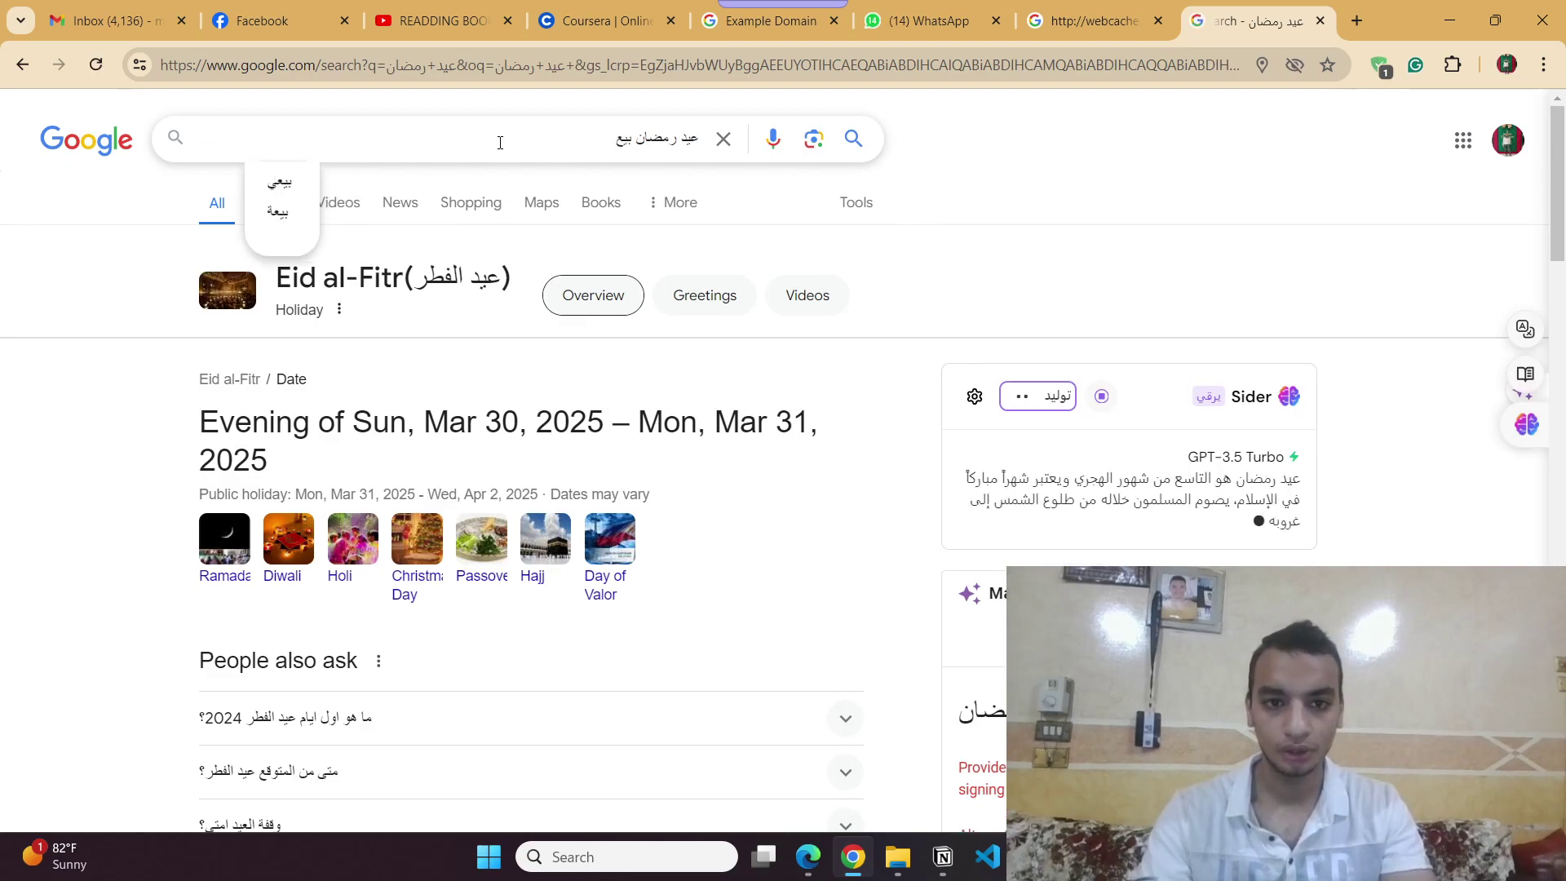
pyautogui.press('BackSpace')
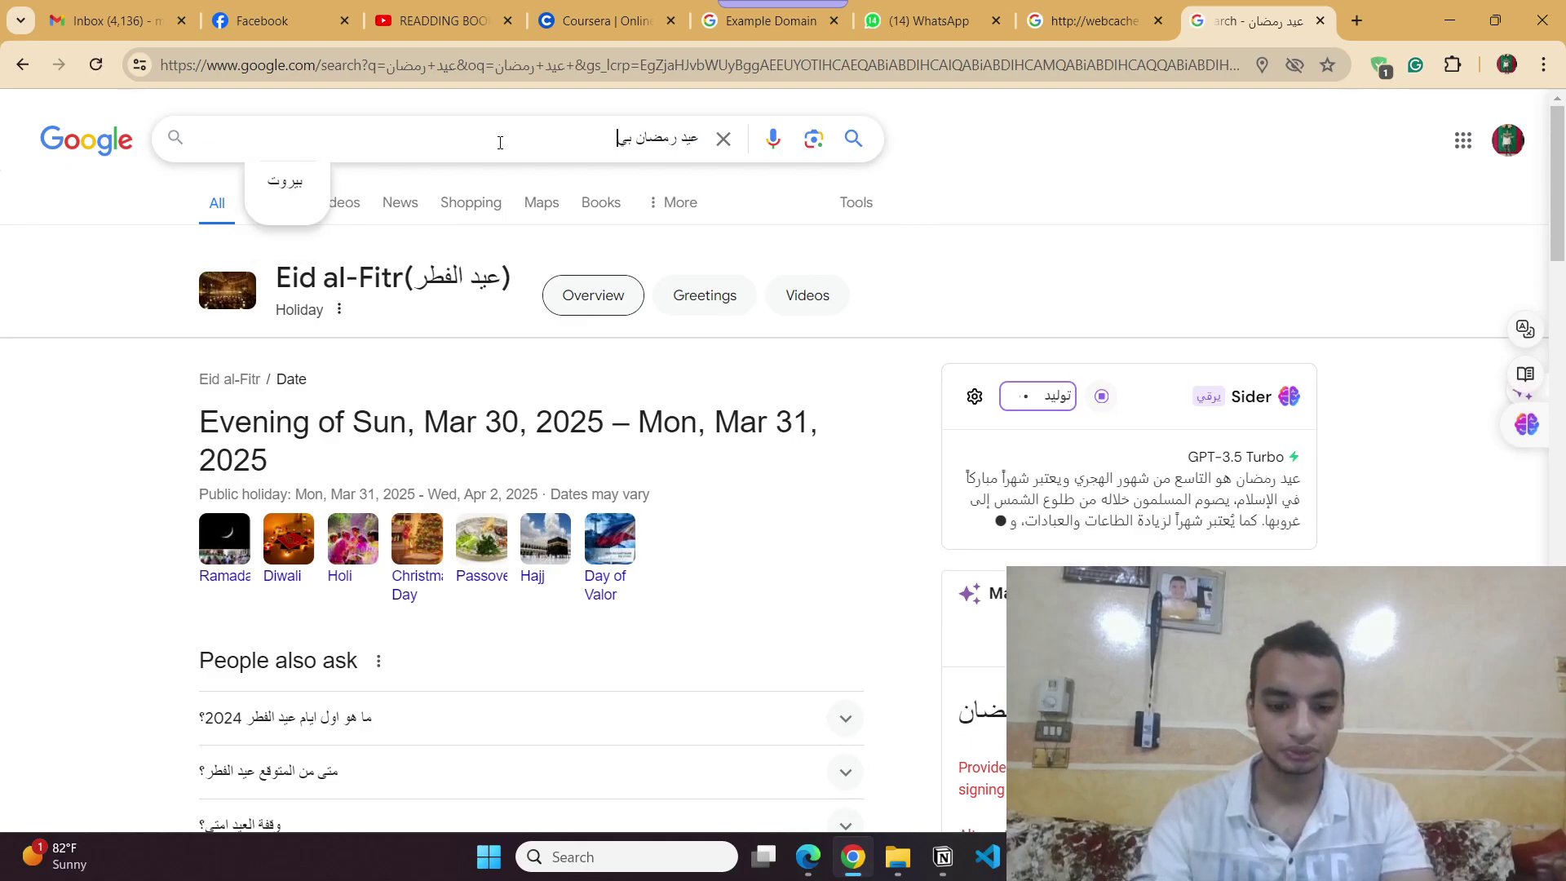
pyautogui.write('هانس')
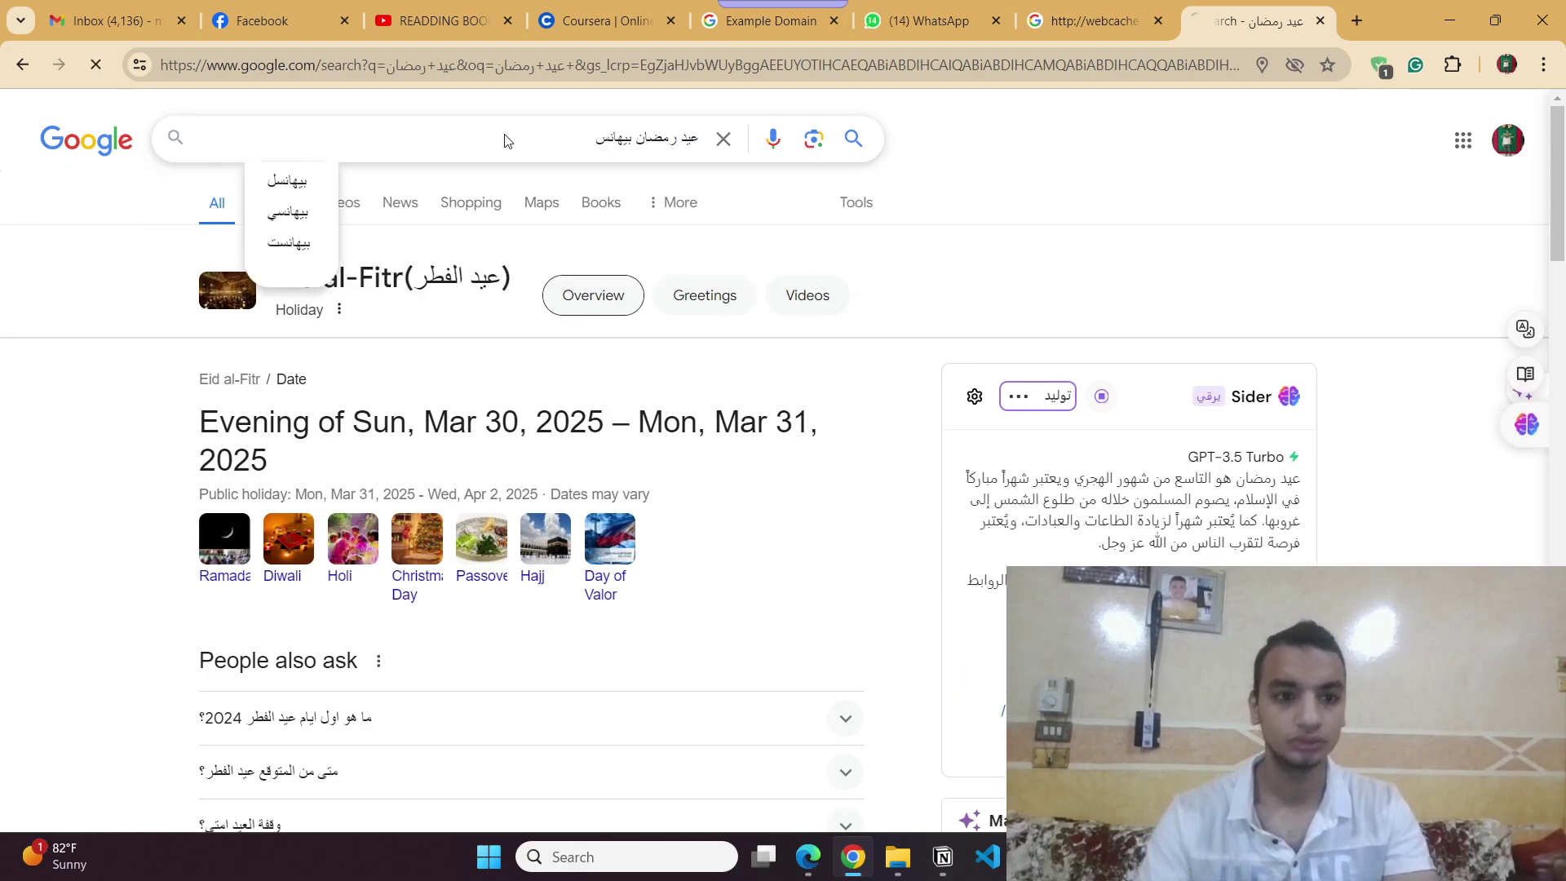
pyautogui.press('Return')
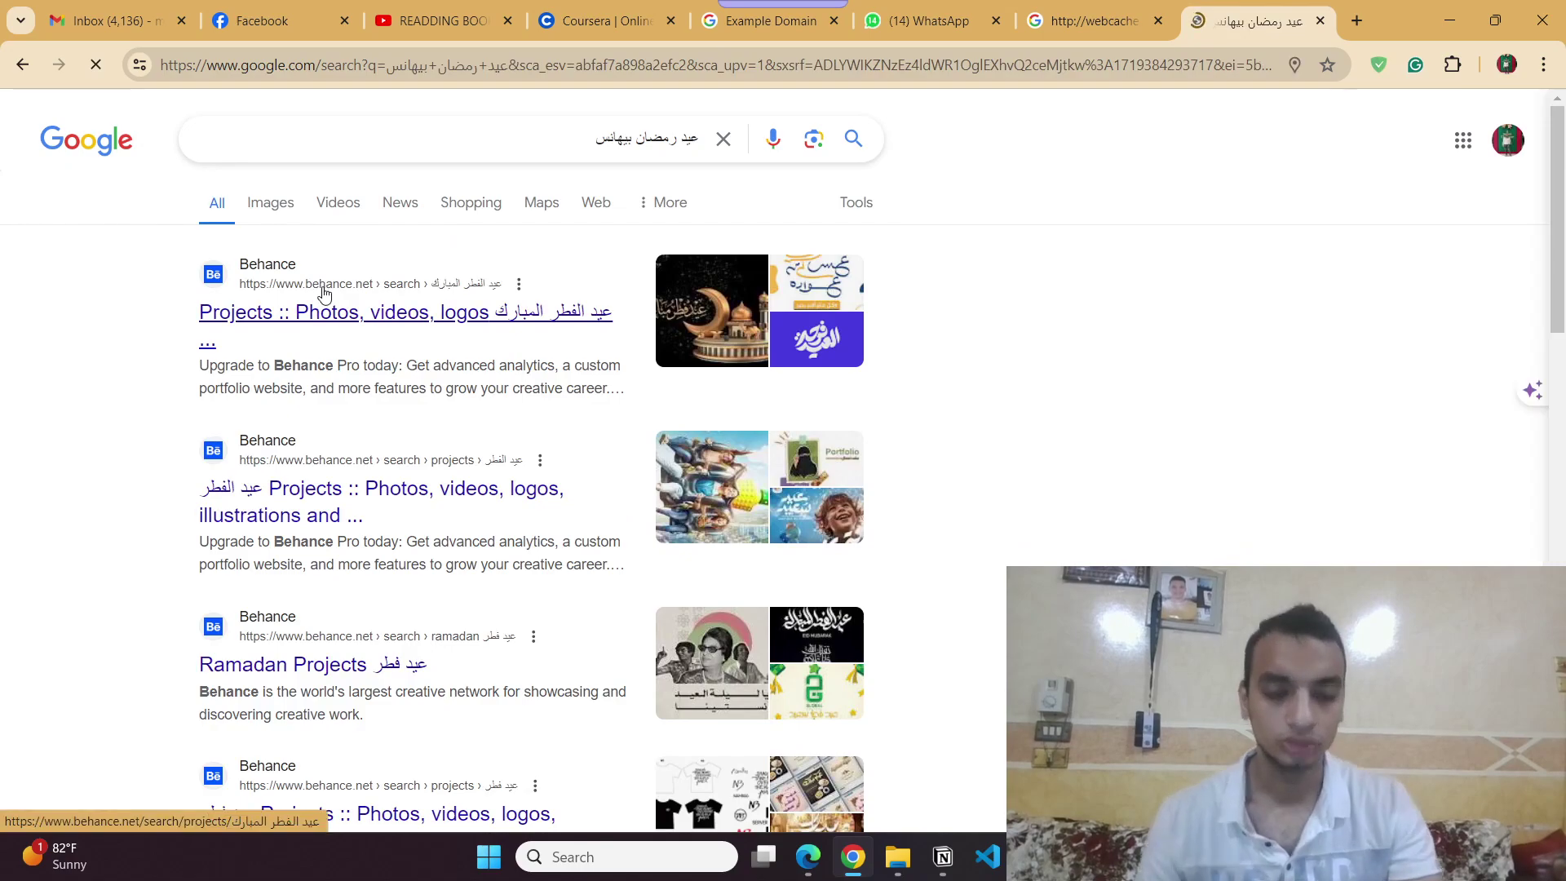
pyautogui.scroll(-3, 252, 251)
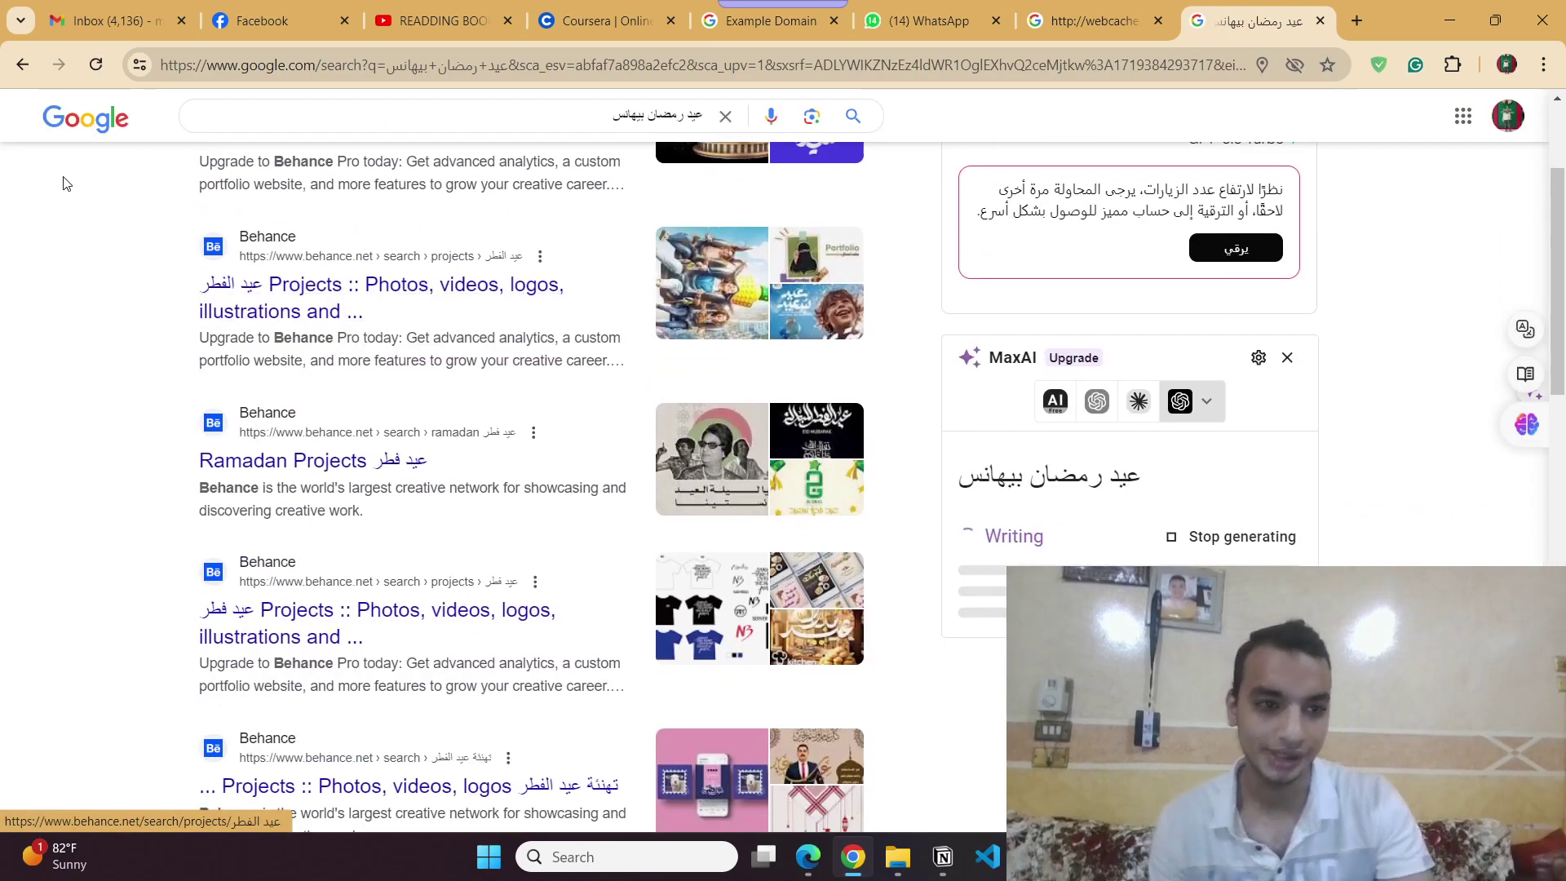
# Return to the blank new tab page, read the filetype tip in the Notion notes, and switch back to Chrome.
pyautogui.click(22, 64)
pyautogui.click(22, 64)
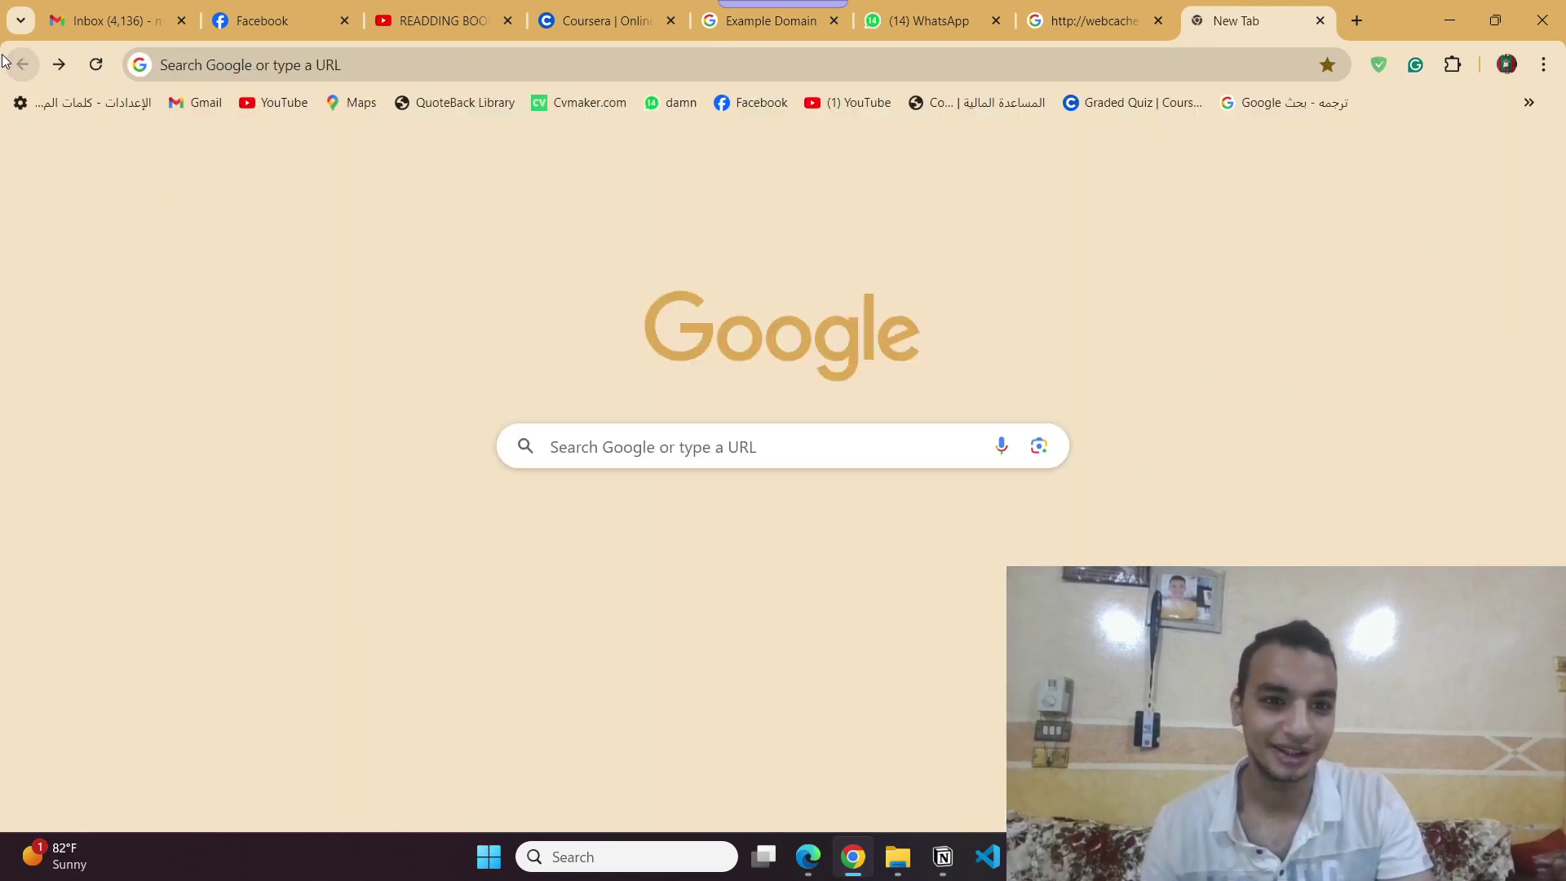
pyautogui.hotkey('alt', 'Tab')
pyautogui.scroll(-1, 461, 370)
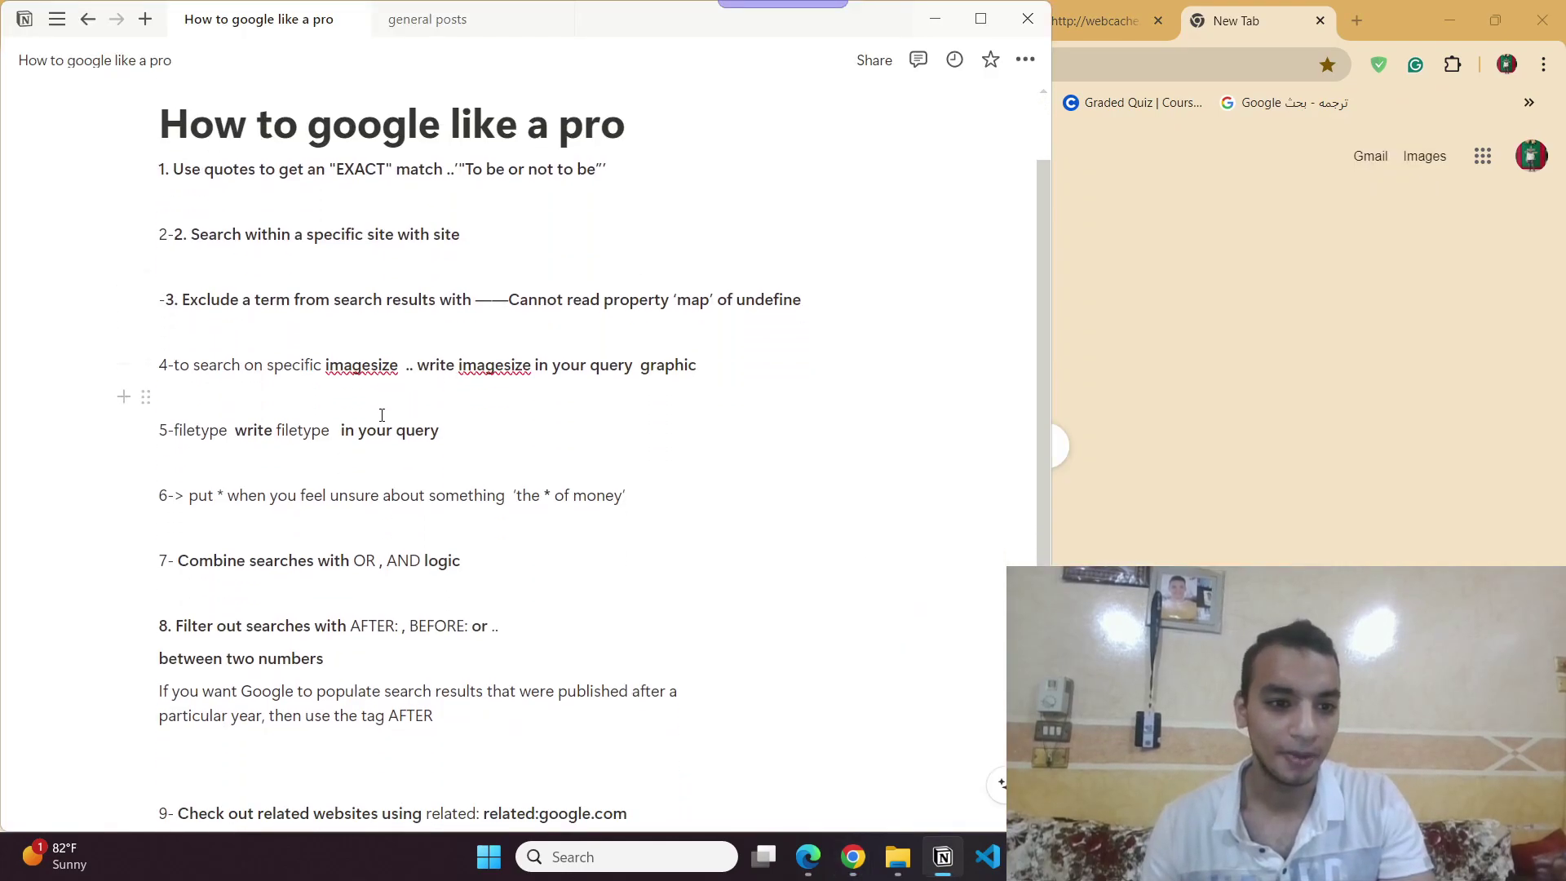
pyautogui.click(1177, 369)
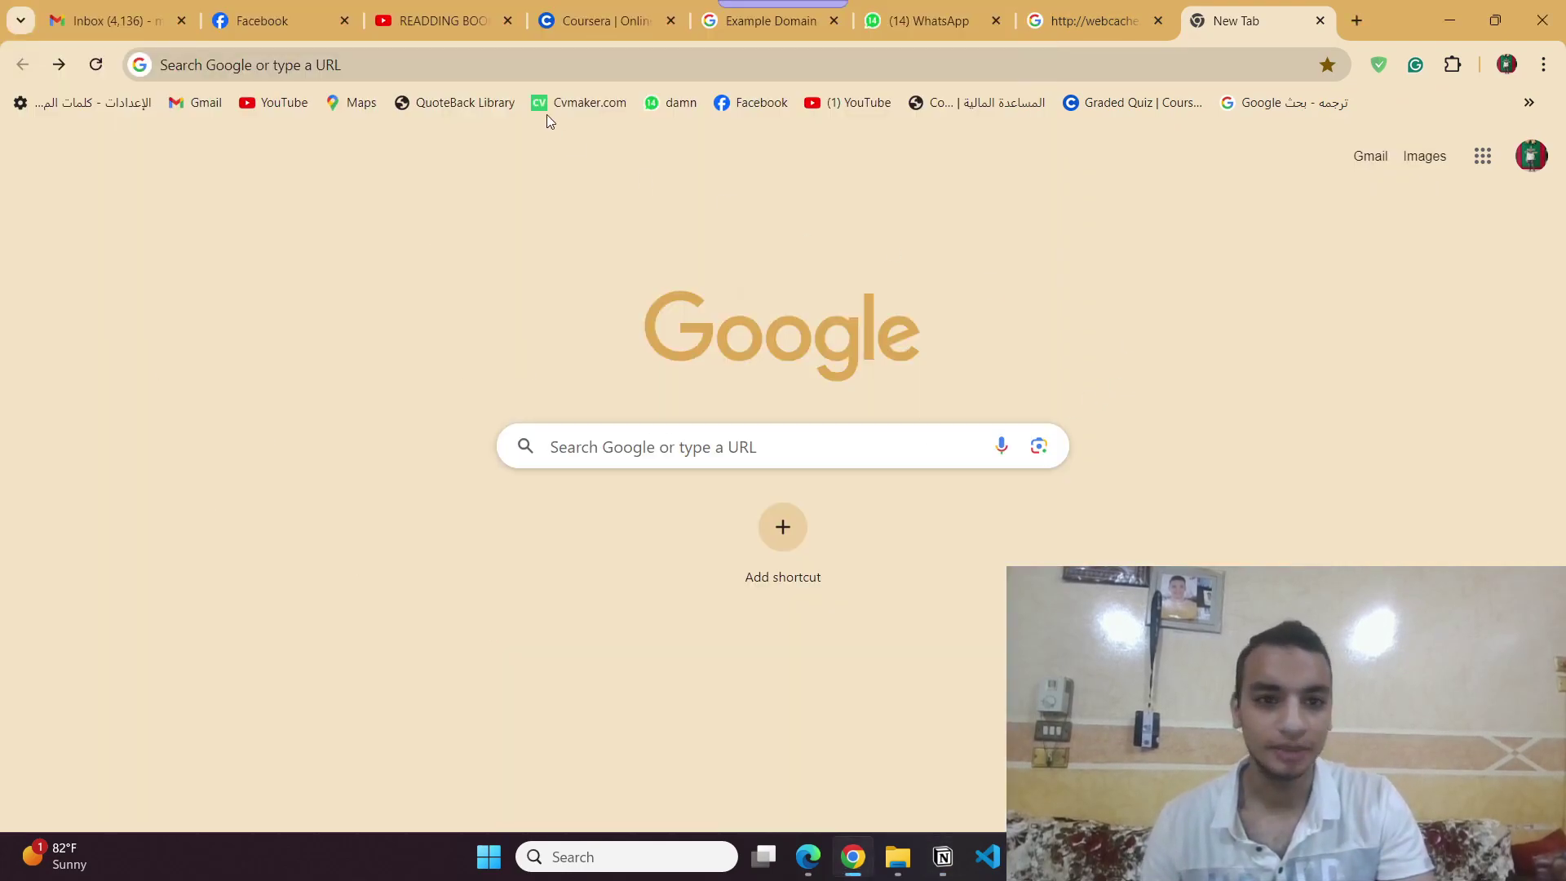
# Search for "problem solving filetype pdf" using the suggested query, and look through the results to the end of the page.
pyautogui.click(512, 63)
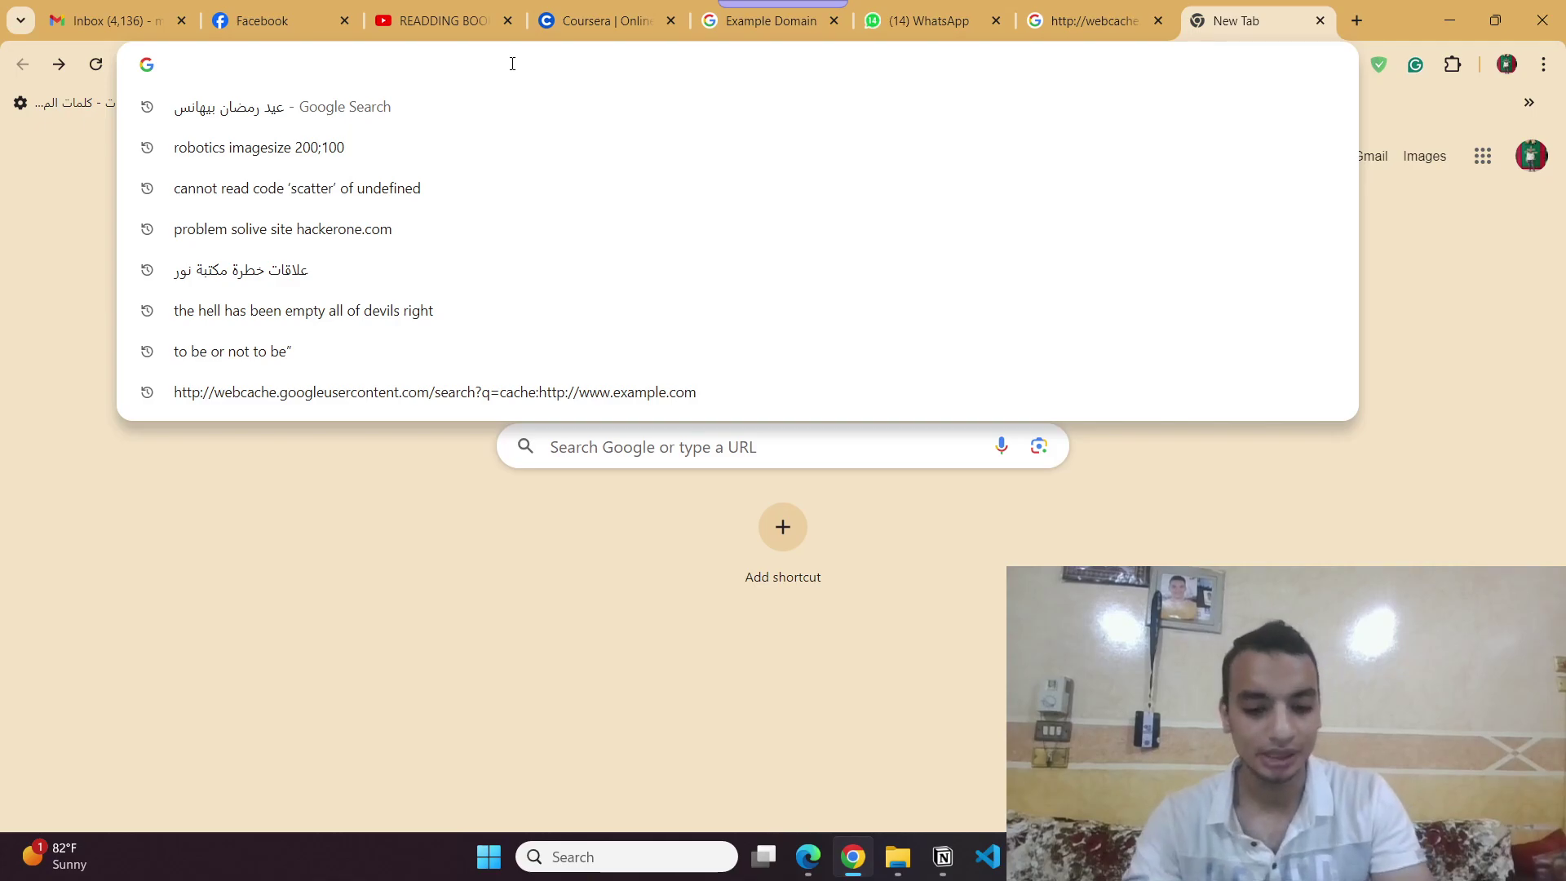
pyautogui.write('حس')
pyautogui.press('BackSpace')
pyautogui.press('BackSpace')
pyautogui.hotkey('alt', 'shift')
pyautogui.write('pr')
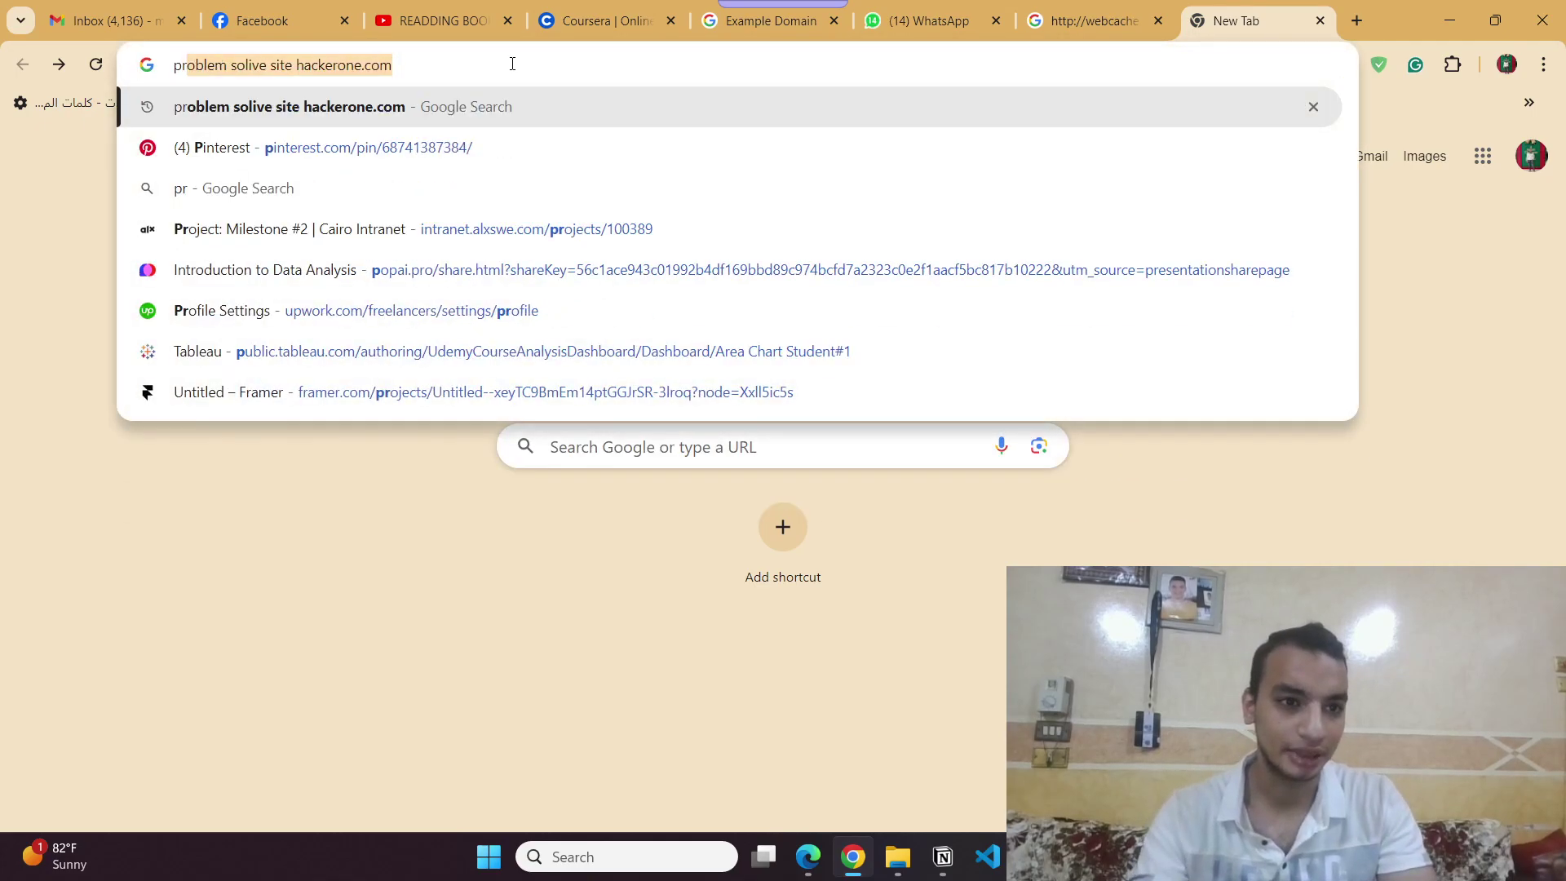
pyautogui.write('oble')
pyautogui.press('BackSpace')
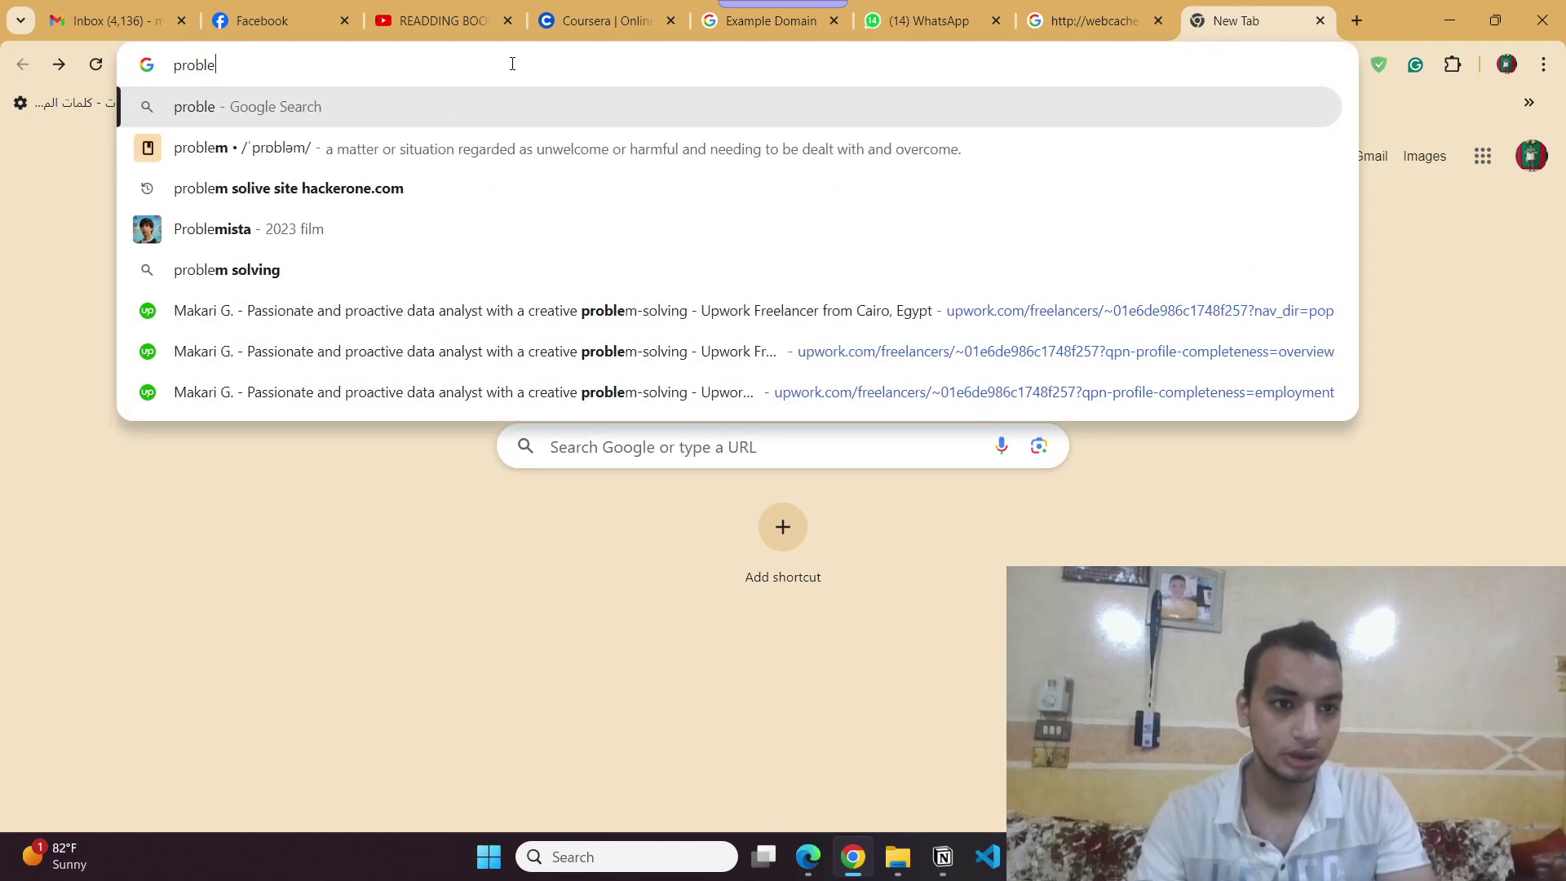
pyautogui.write('m solive')
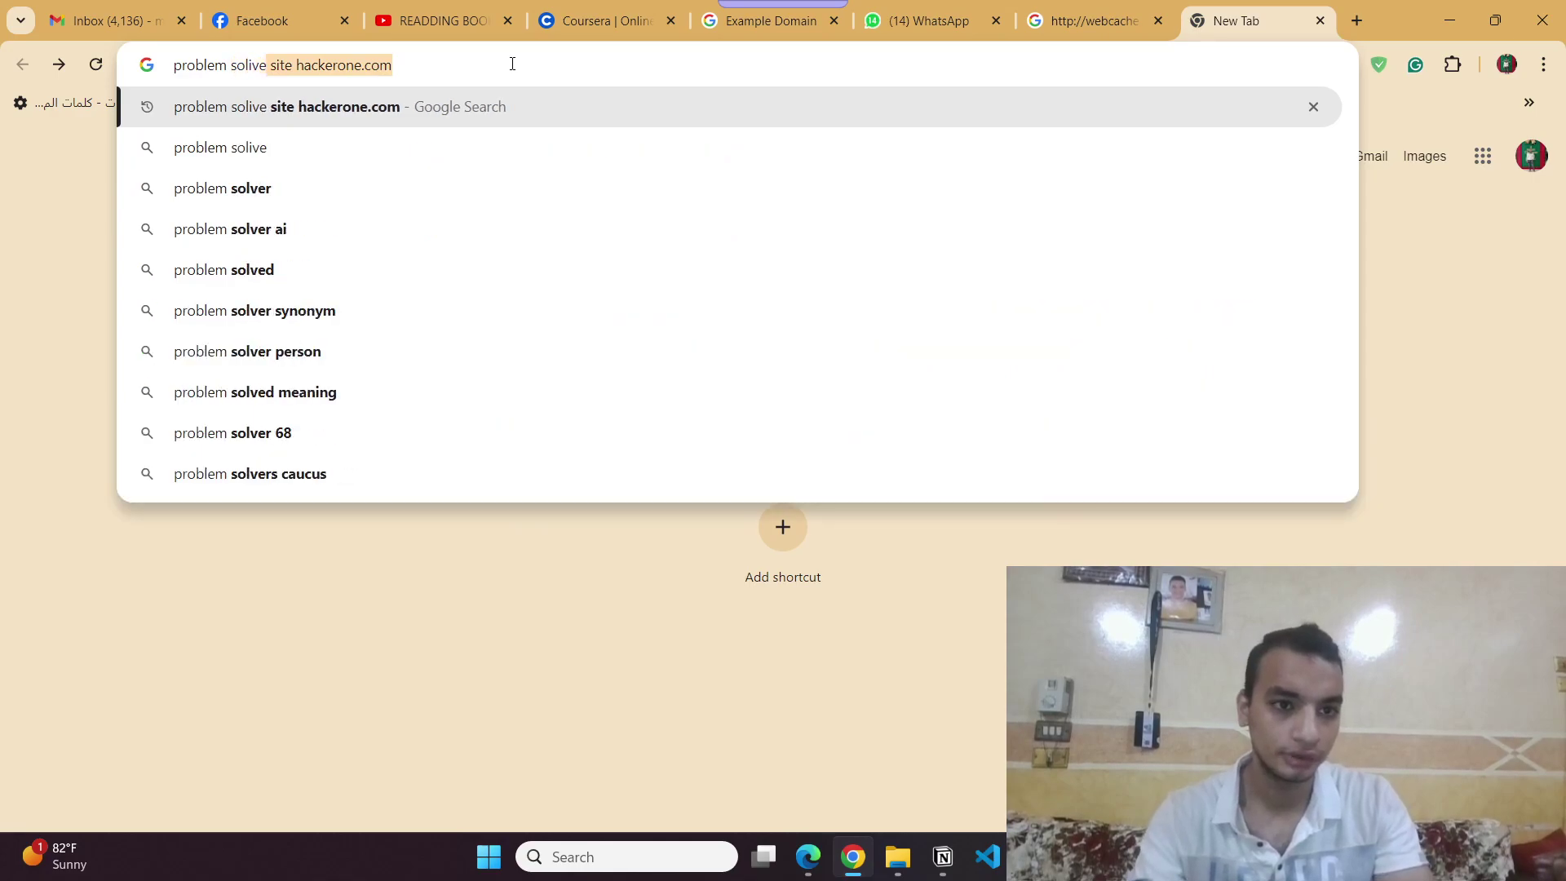
pyautogui.write('ing ')
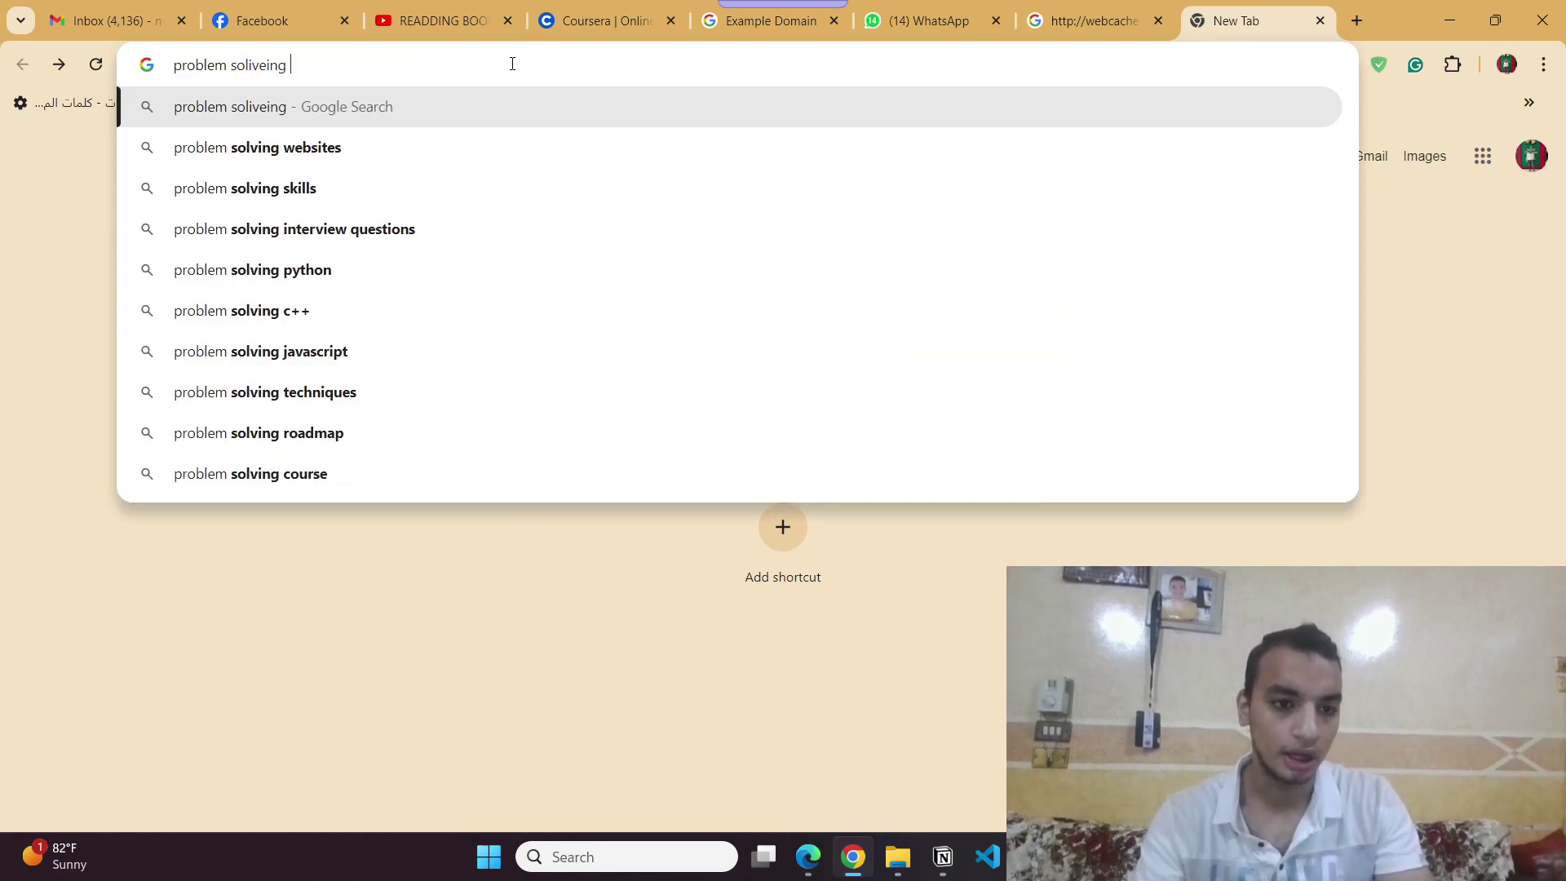
pyautogui.write('filetypr')
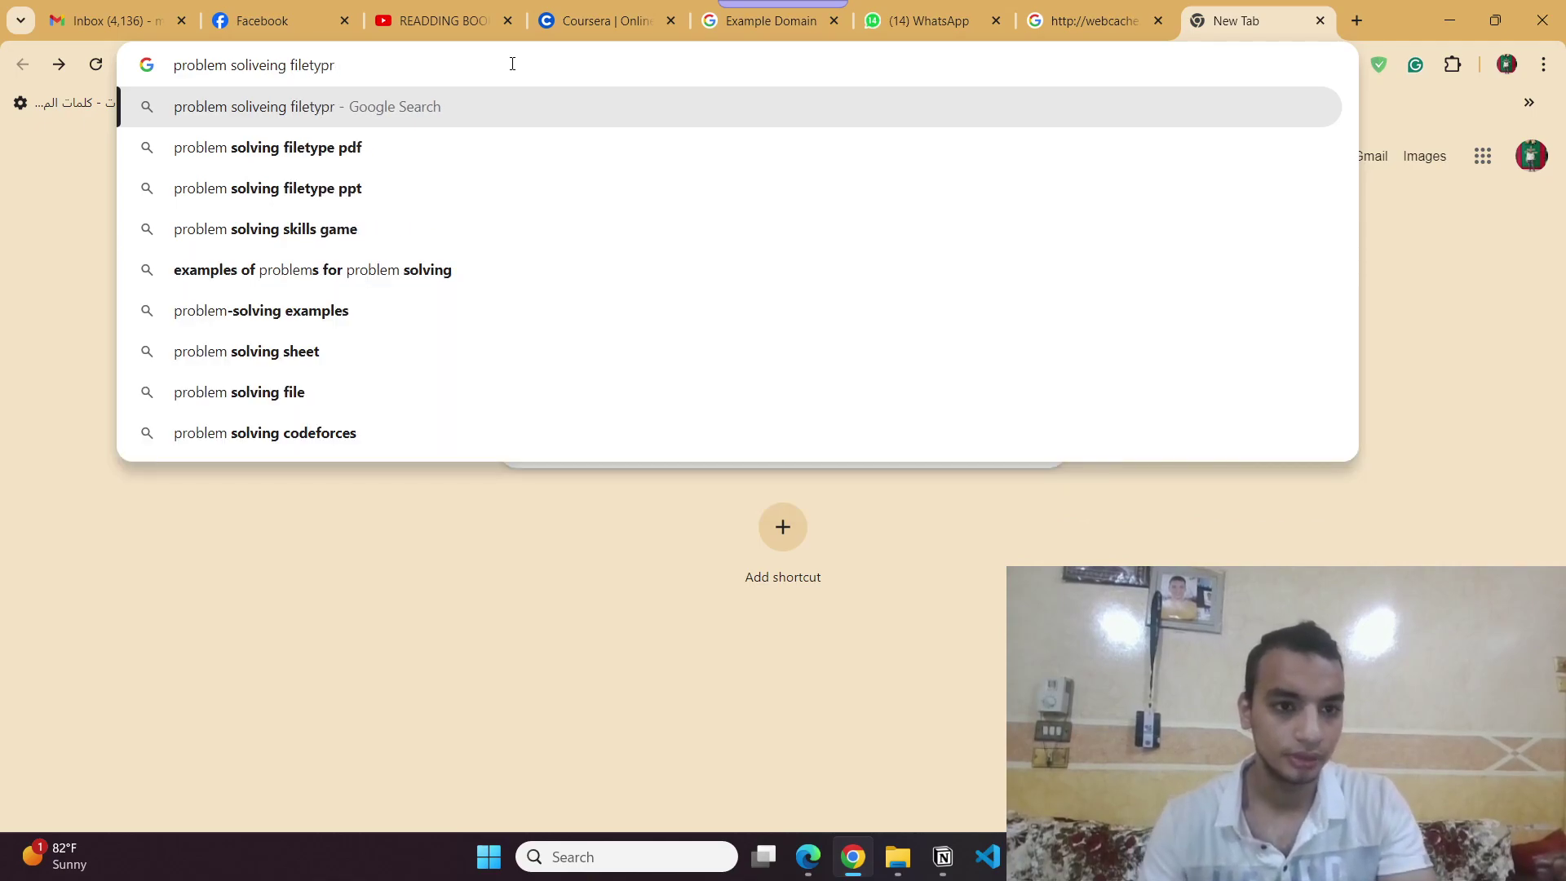
pyautogui.press('Down')
pyautogui.press('Return')
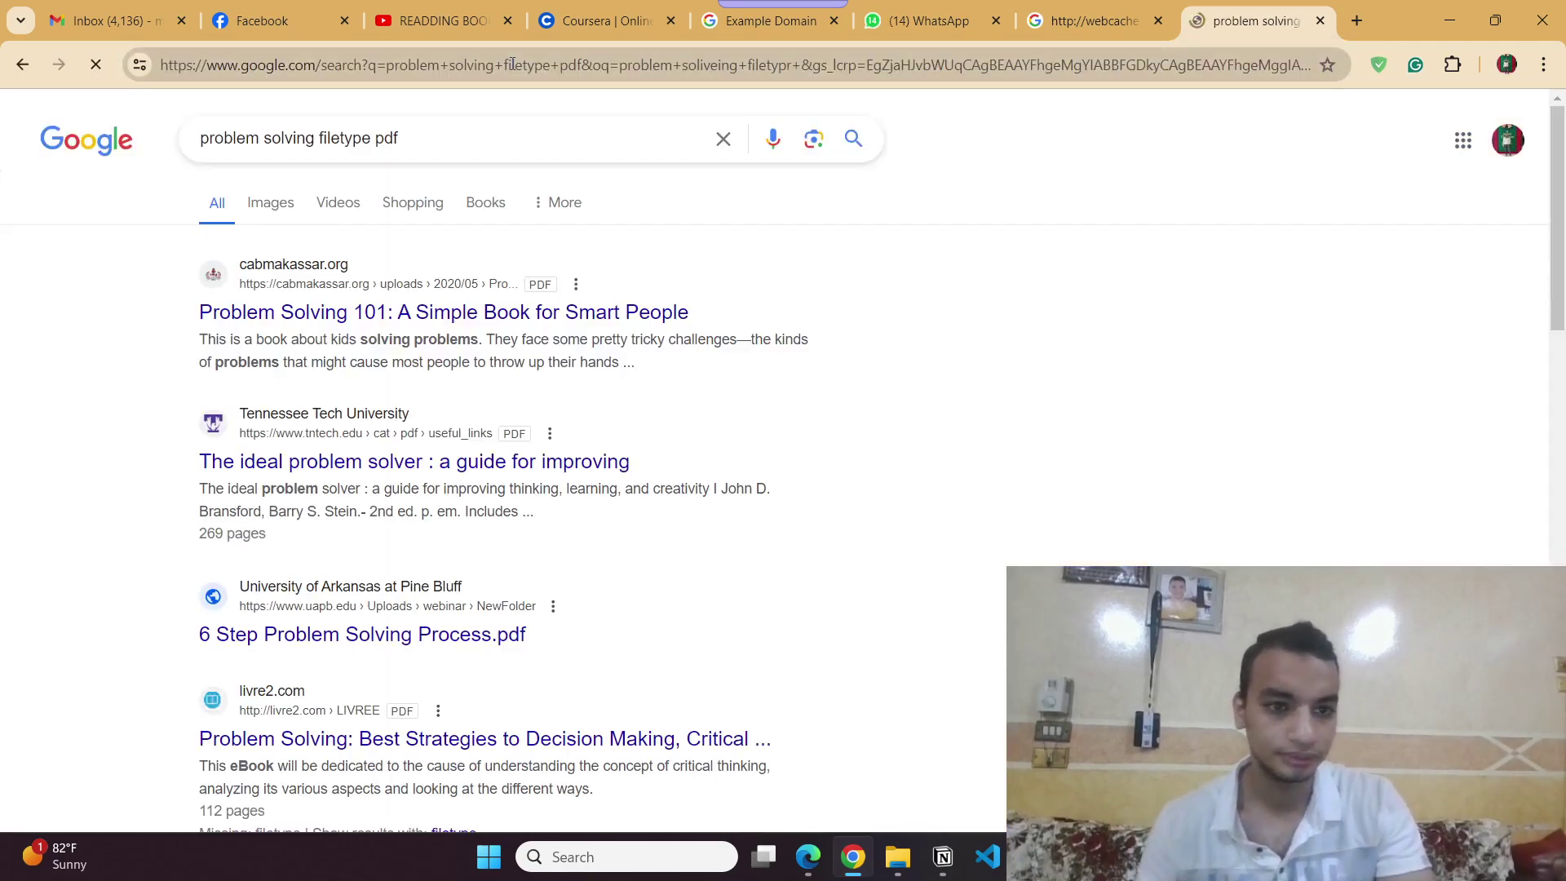
pyautogui.scroll(-12, 490, 448)
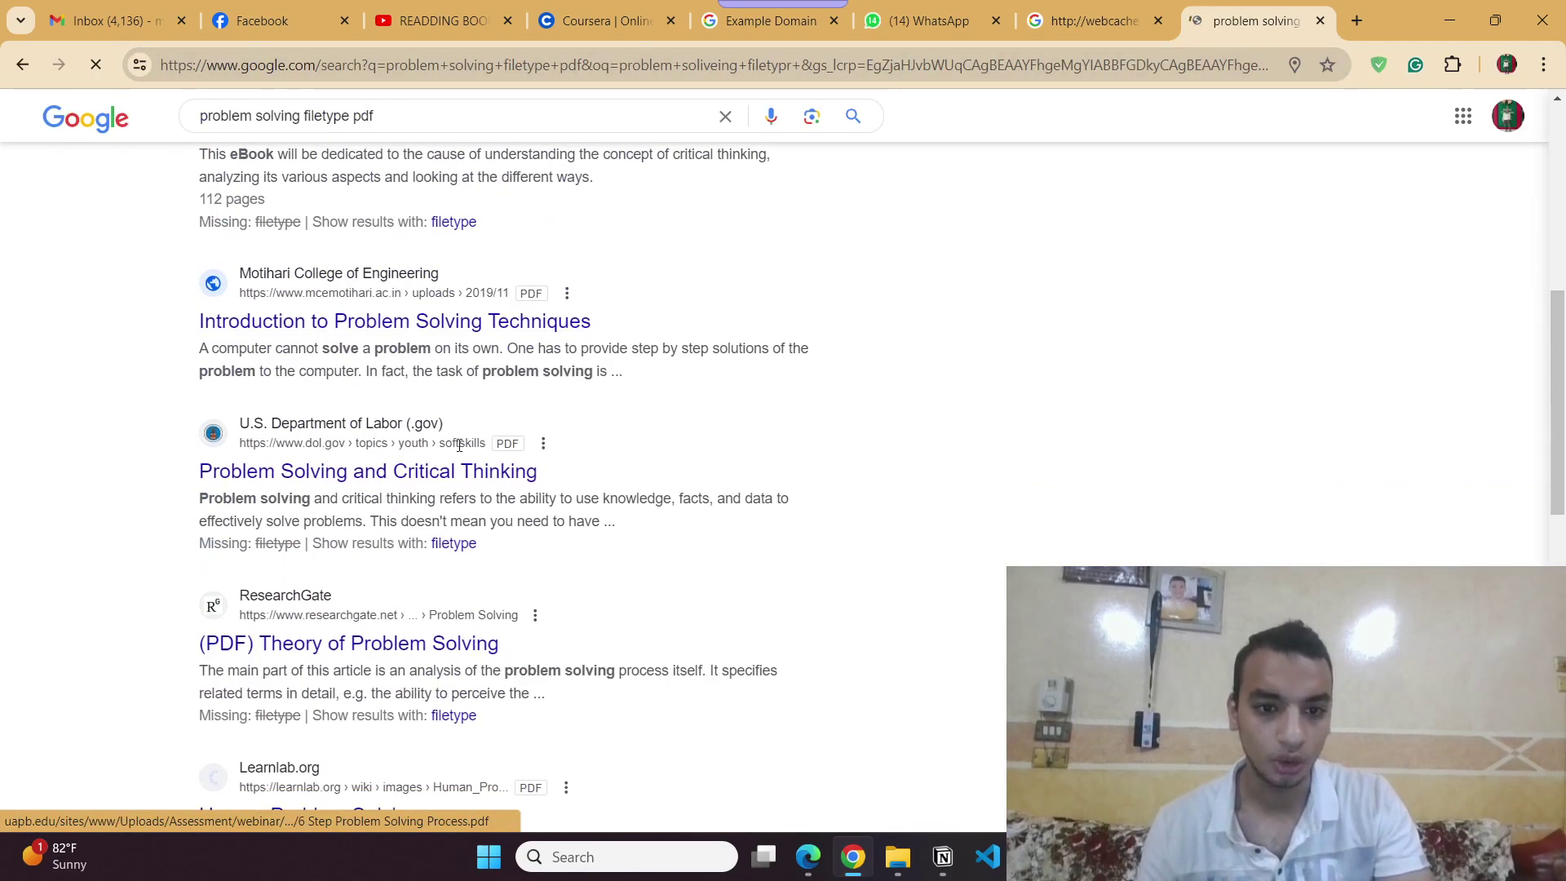
pyautogui.scroll(-5, 522, 530)
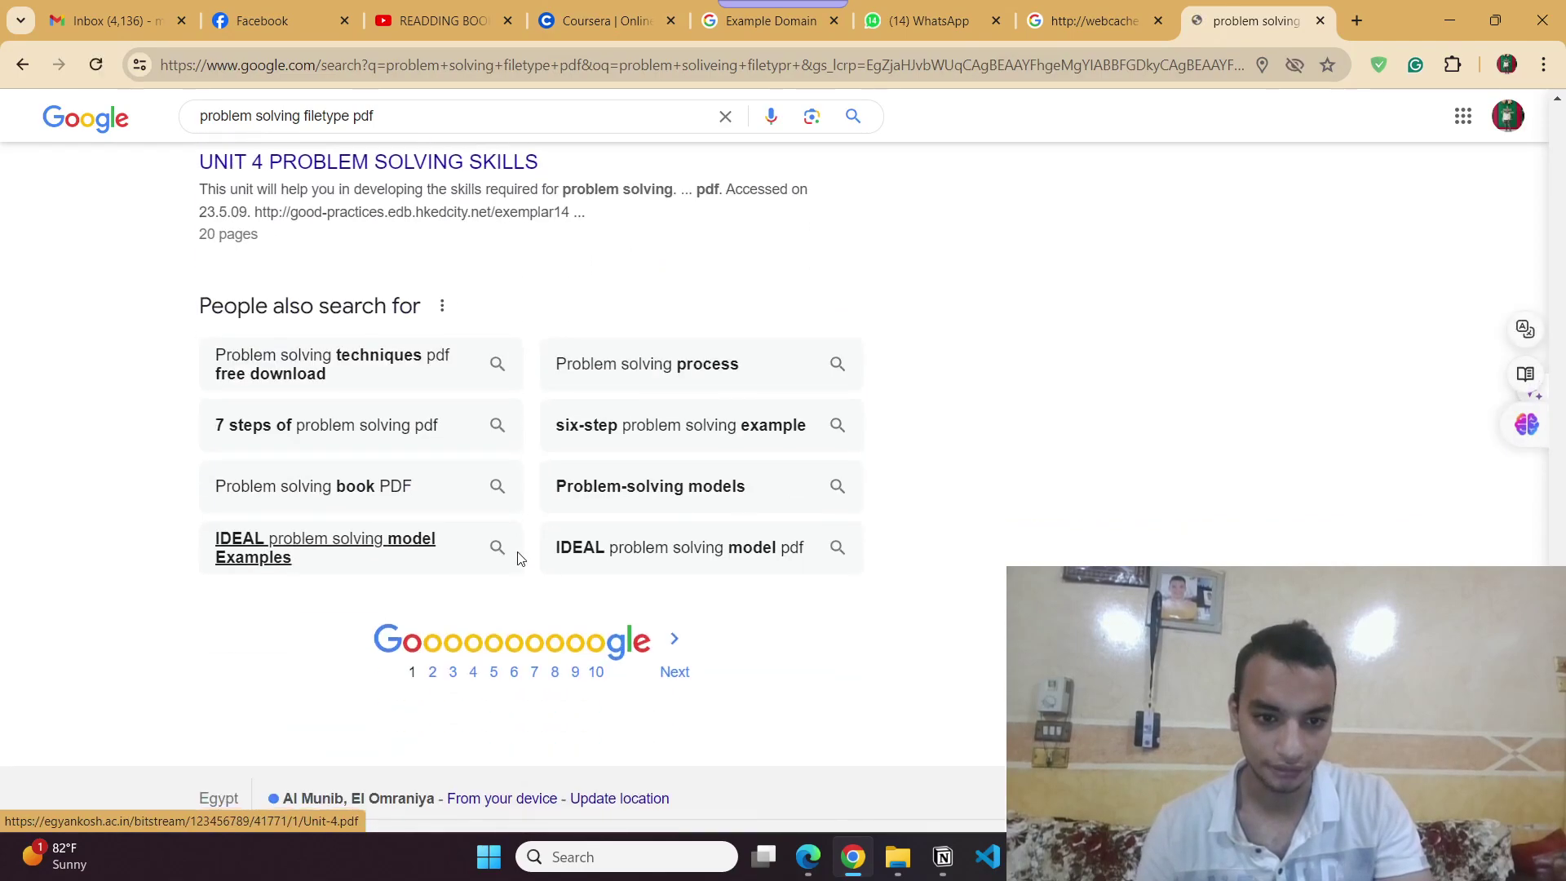
# Open page 3 of the "problem solving filetype pdf" results, glance over it, and return to the blank new tab page.
pyautogui.scroll(17, 521, 524)
pyautogui.scroll(-17, 664, 478)
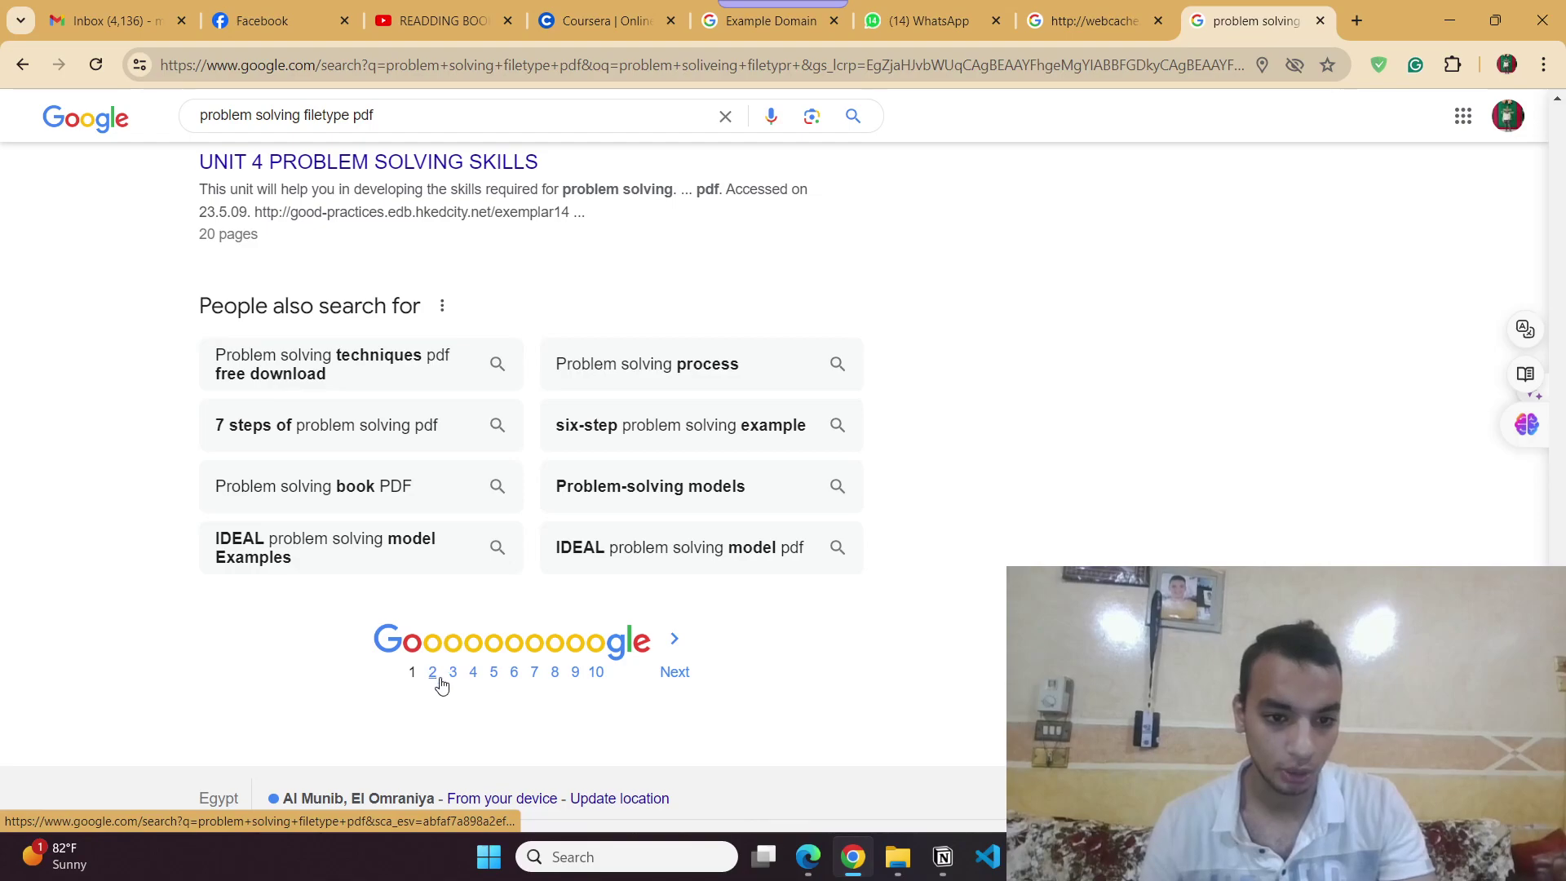
pyautogui.click(453, 672)
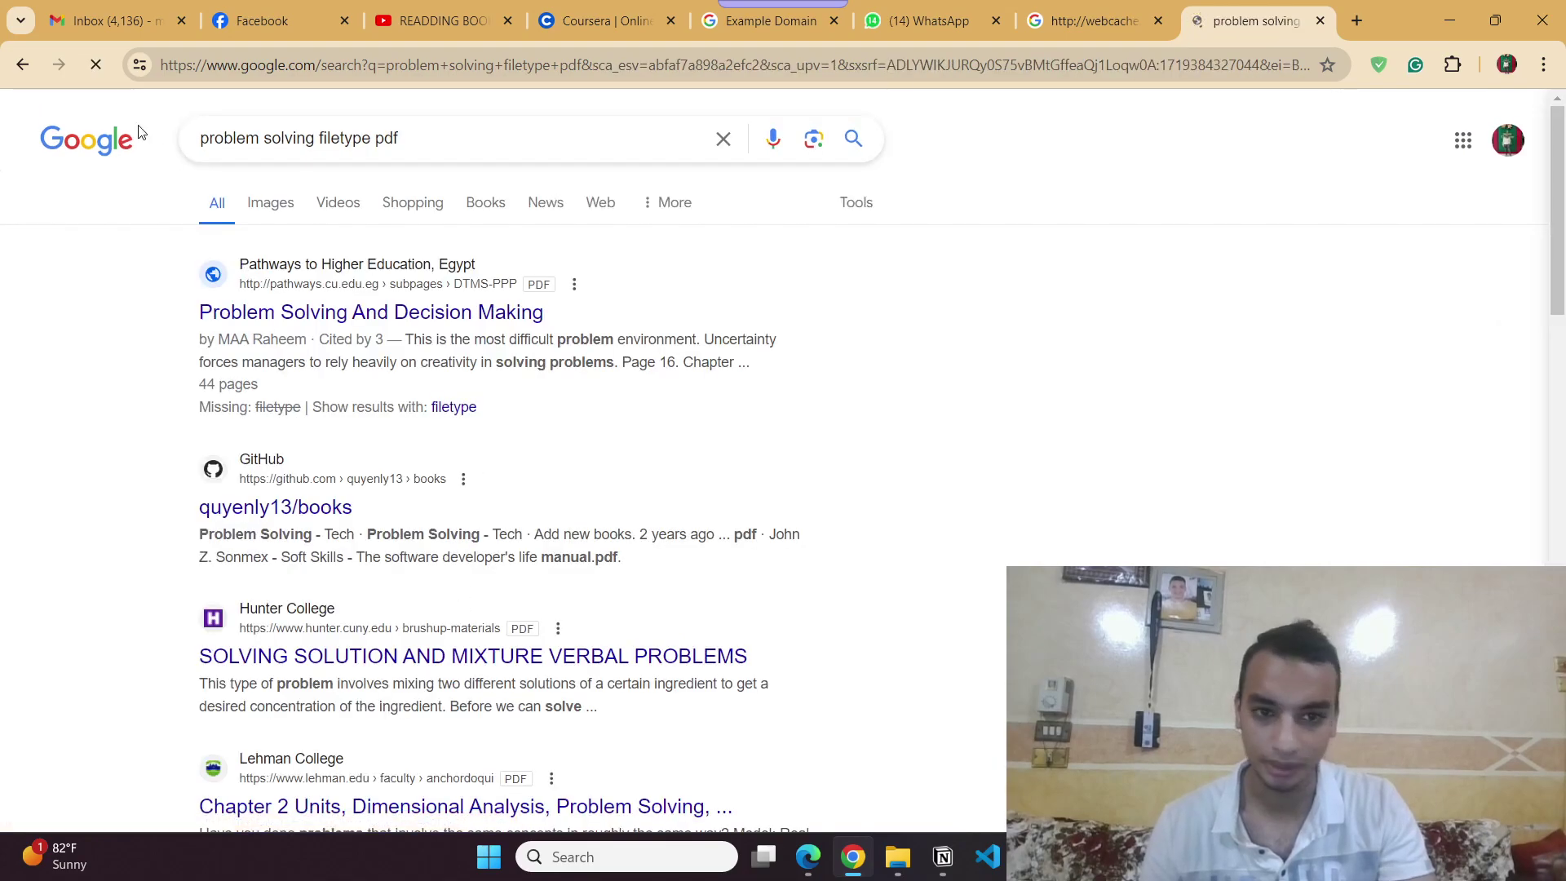
pyautogui.click(22, 64)
pyautogui.click(22, 64)
pyautogui.click(22, 64)
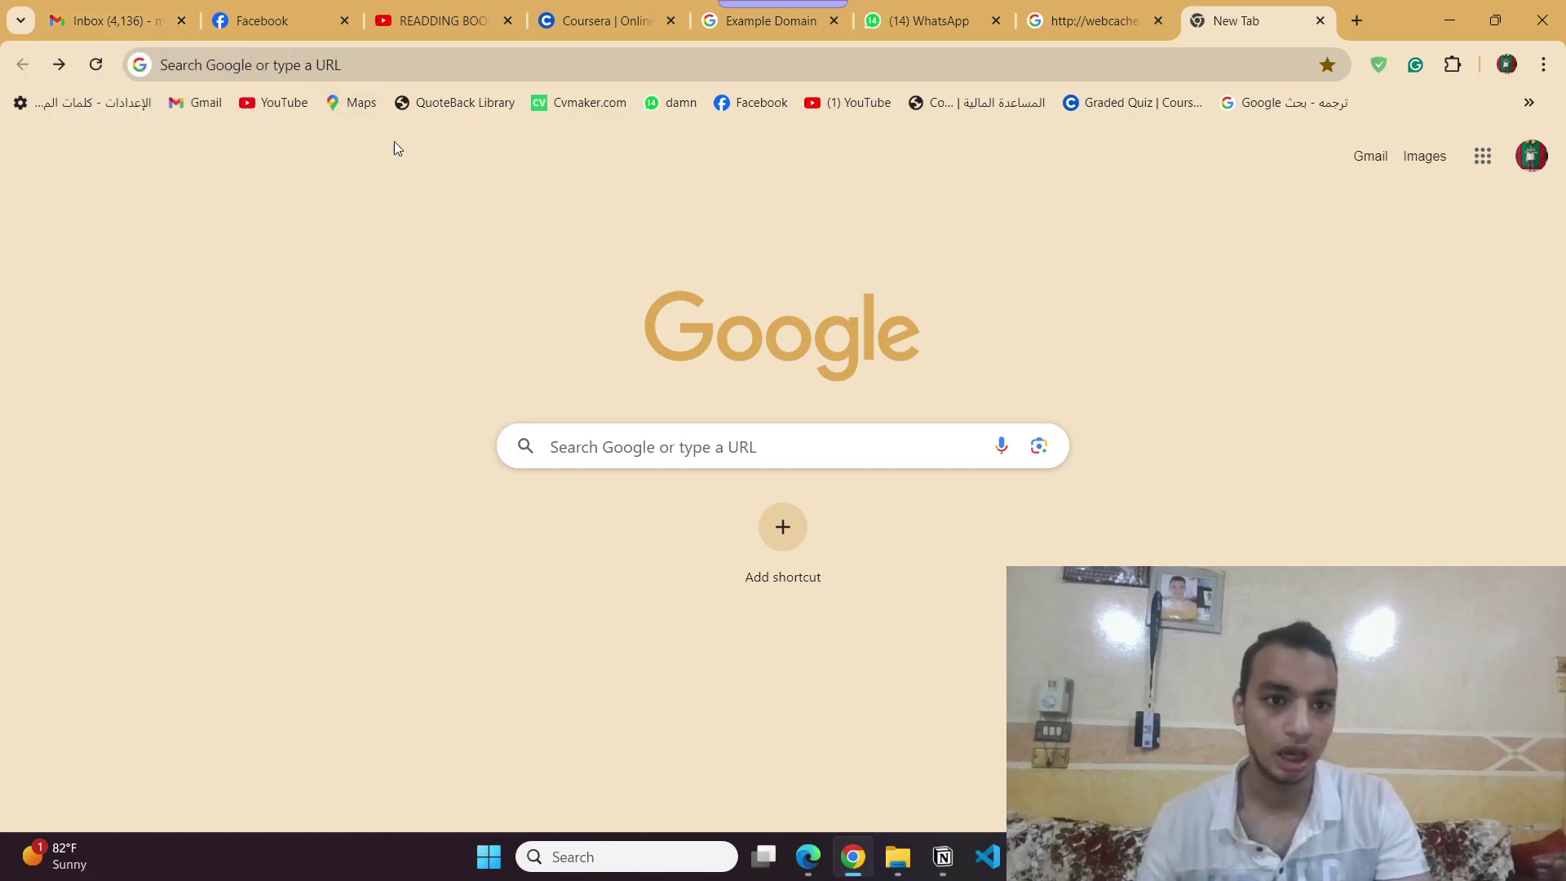
pyautogui.click(342, 58)
pyautogui.write('Cannot read property ‘map’ of undefine')
pyautogui.press('Escape')
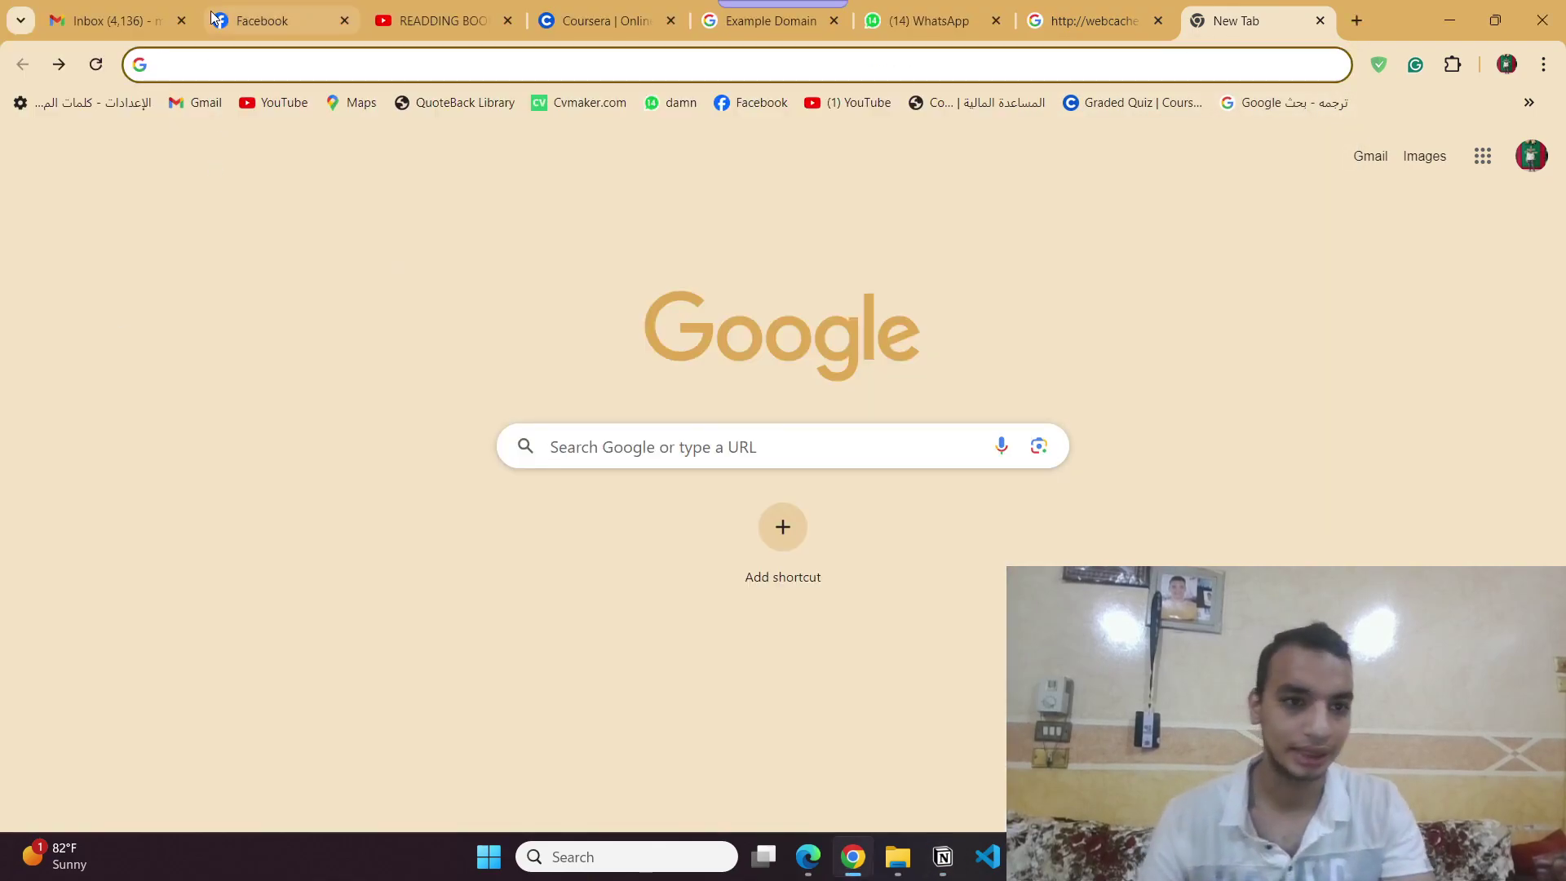
# Repeat the "problem solving filetype pdf" search, extend the query with "free pdf", and run it.
pyautogui.write('pr')
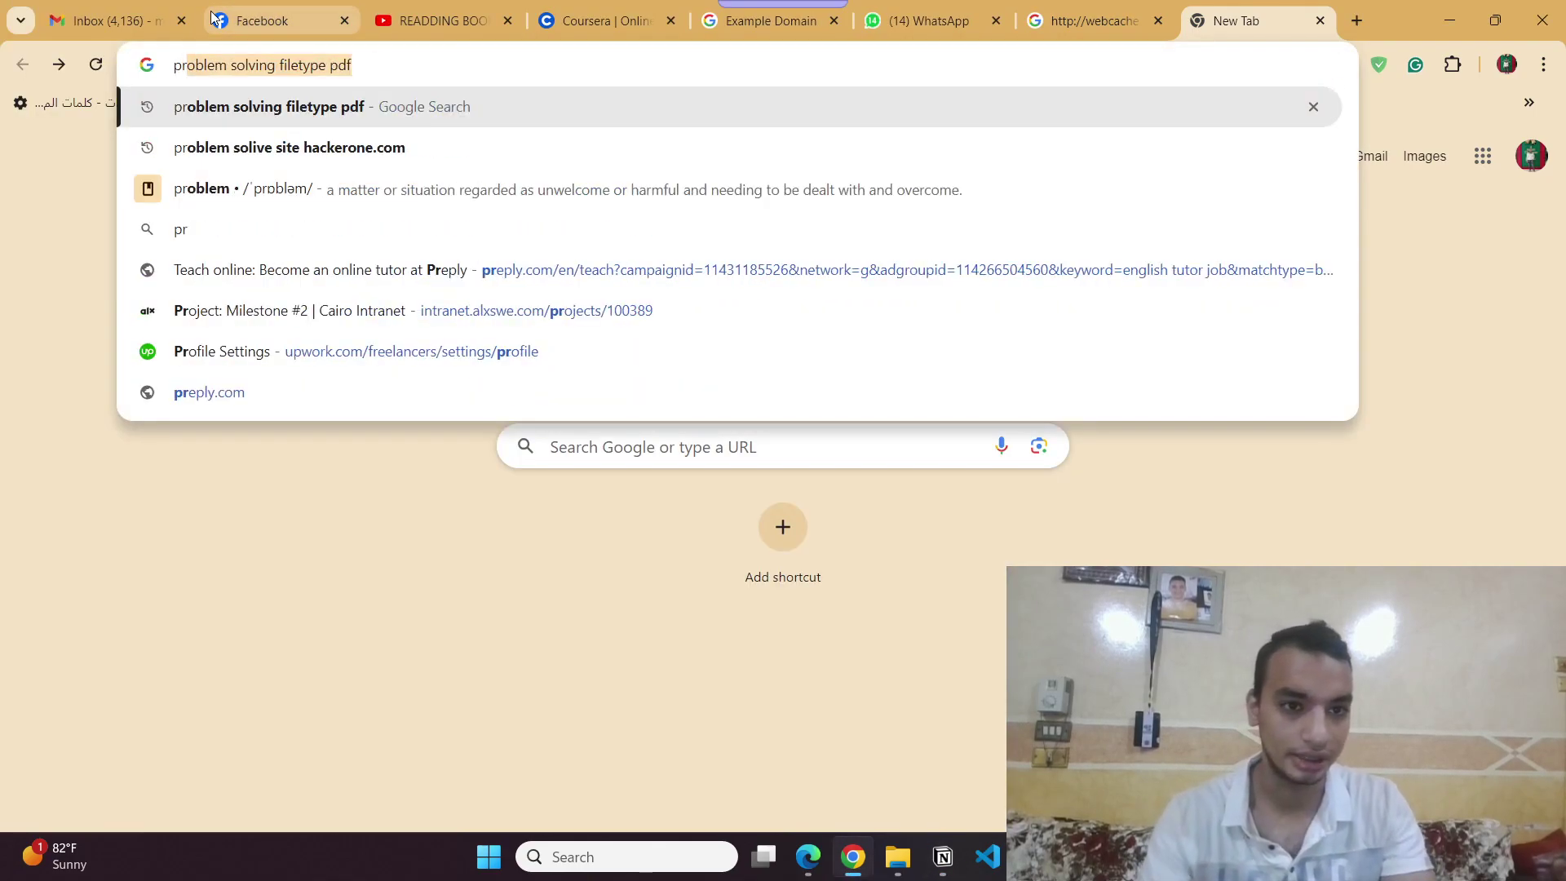
pyautogui.click(576, 113)
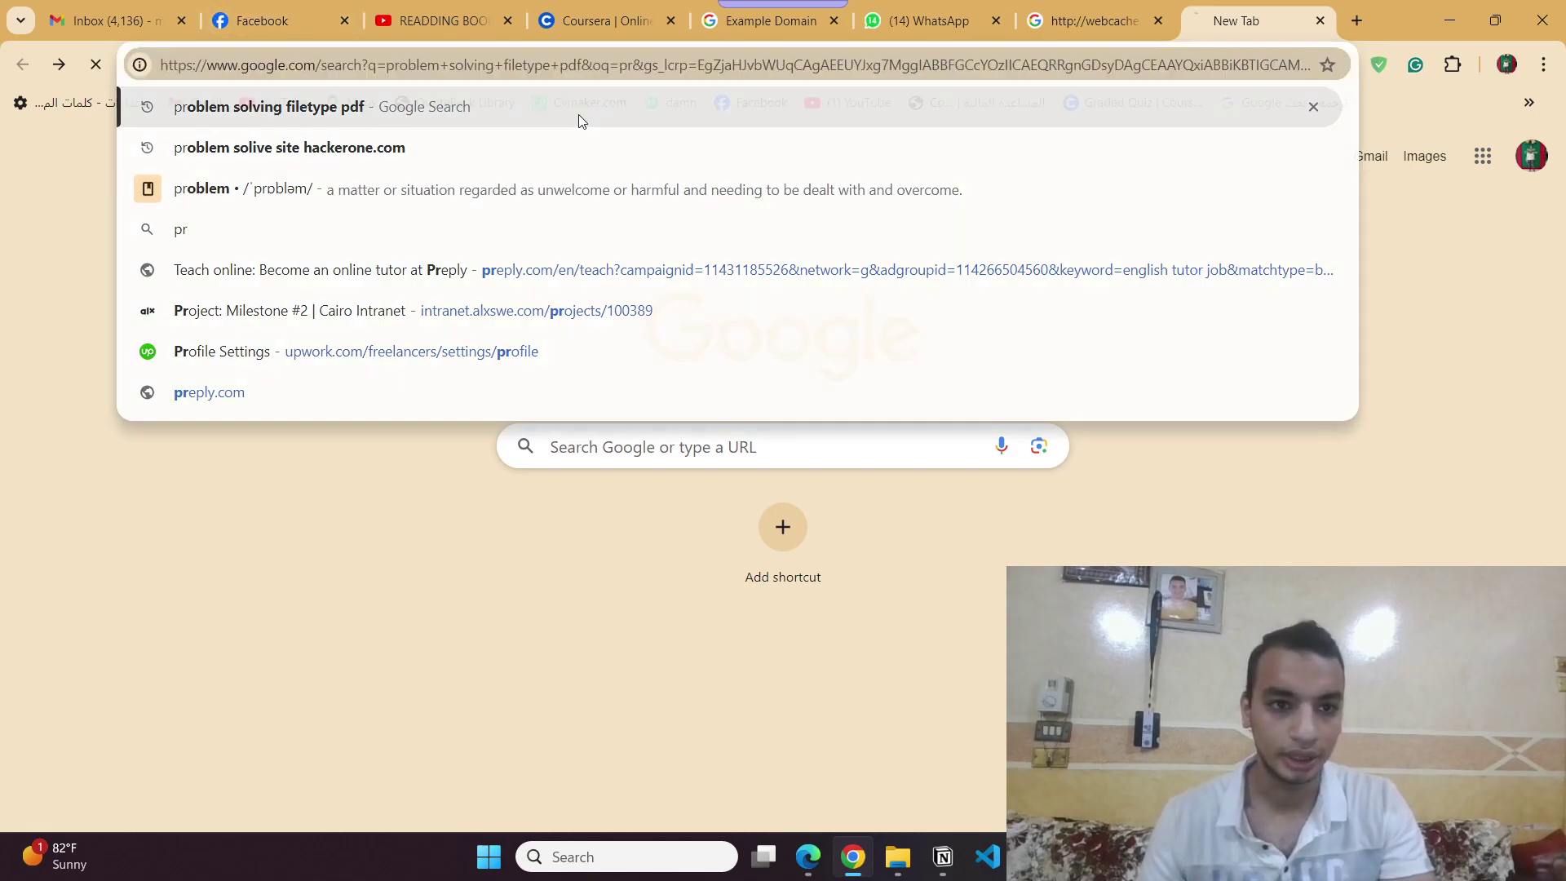
pyautogui.click(475, 148)
pyautogui.write('filetype pdf free')
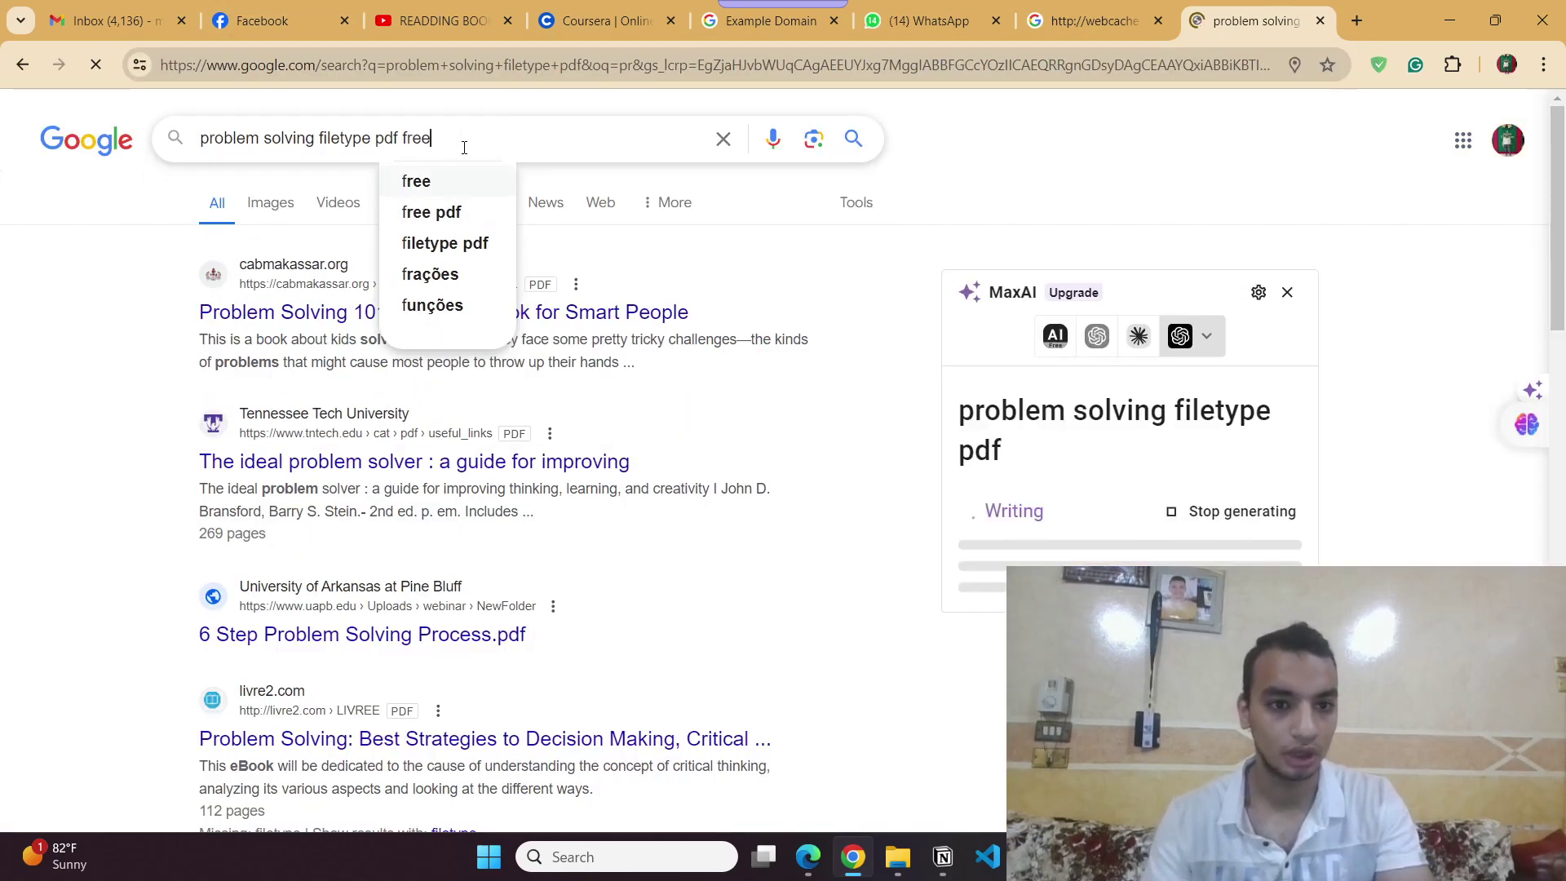
pyautogui.press('Return')
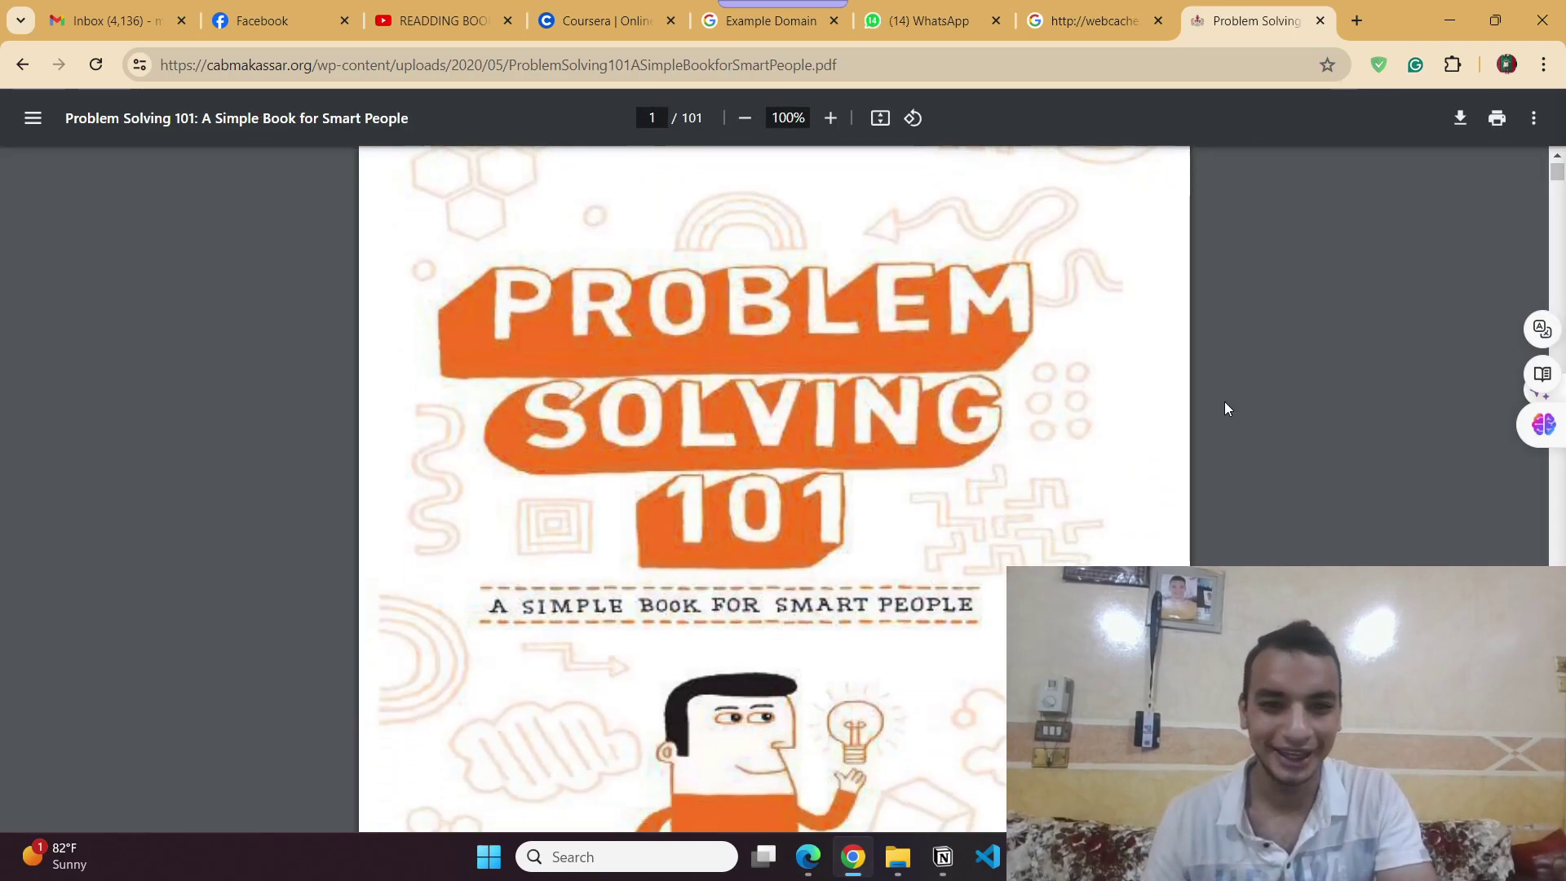
# Browse the "Problem Solving 101: A Simple Book for Smart People" PDF through to page 19, and return to the blank new tab page.
pyautogui.scroll(-10, 1226, 402)
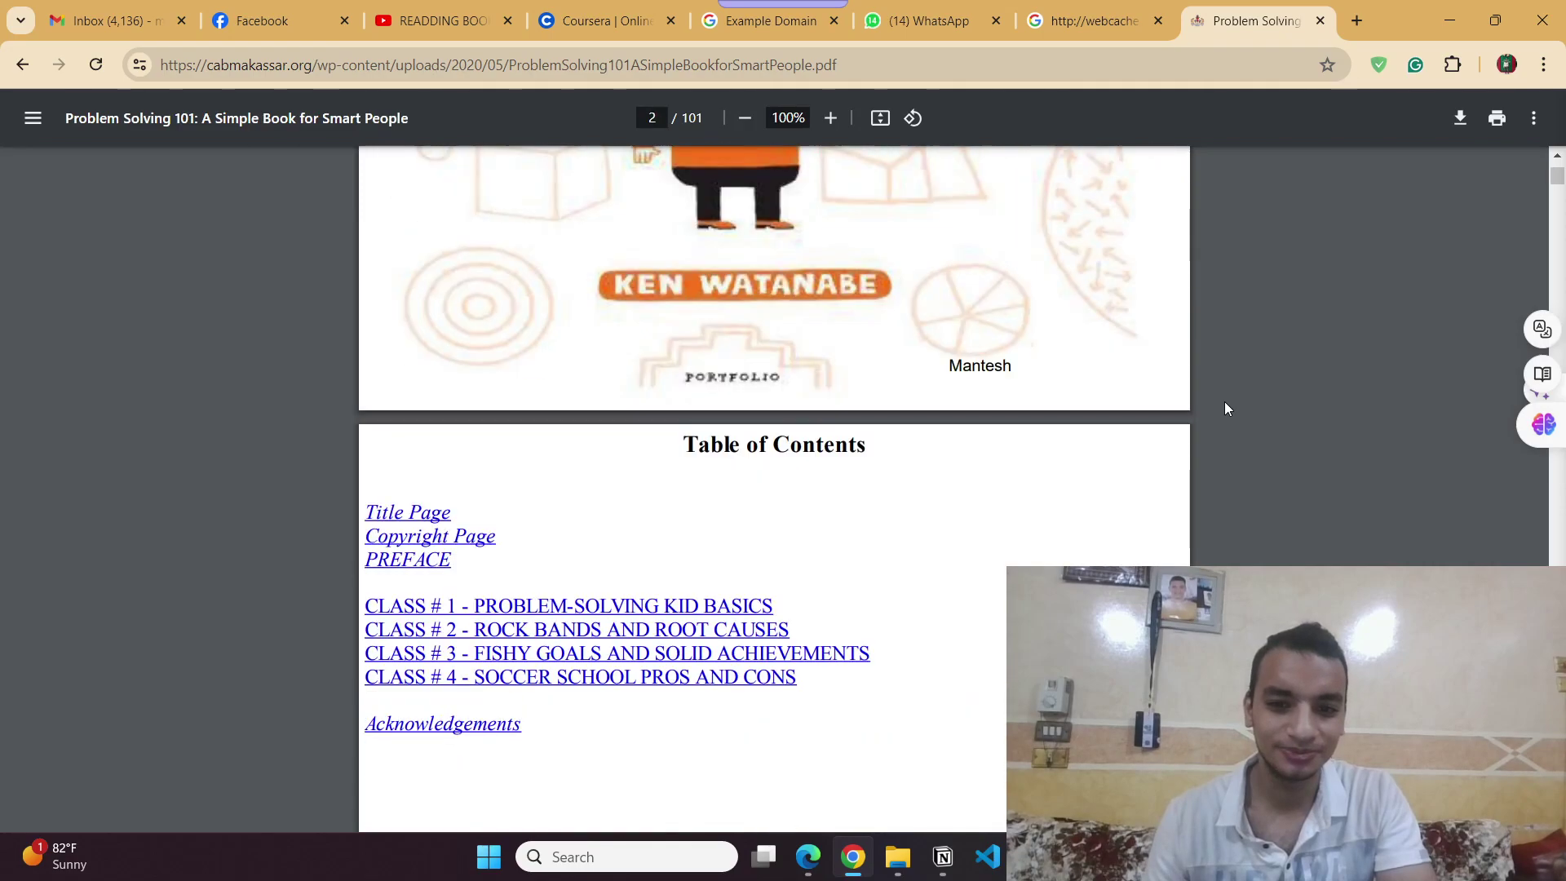
pyautogui.scroll(-15, 1226, 402)
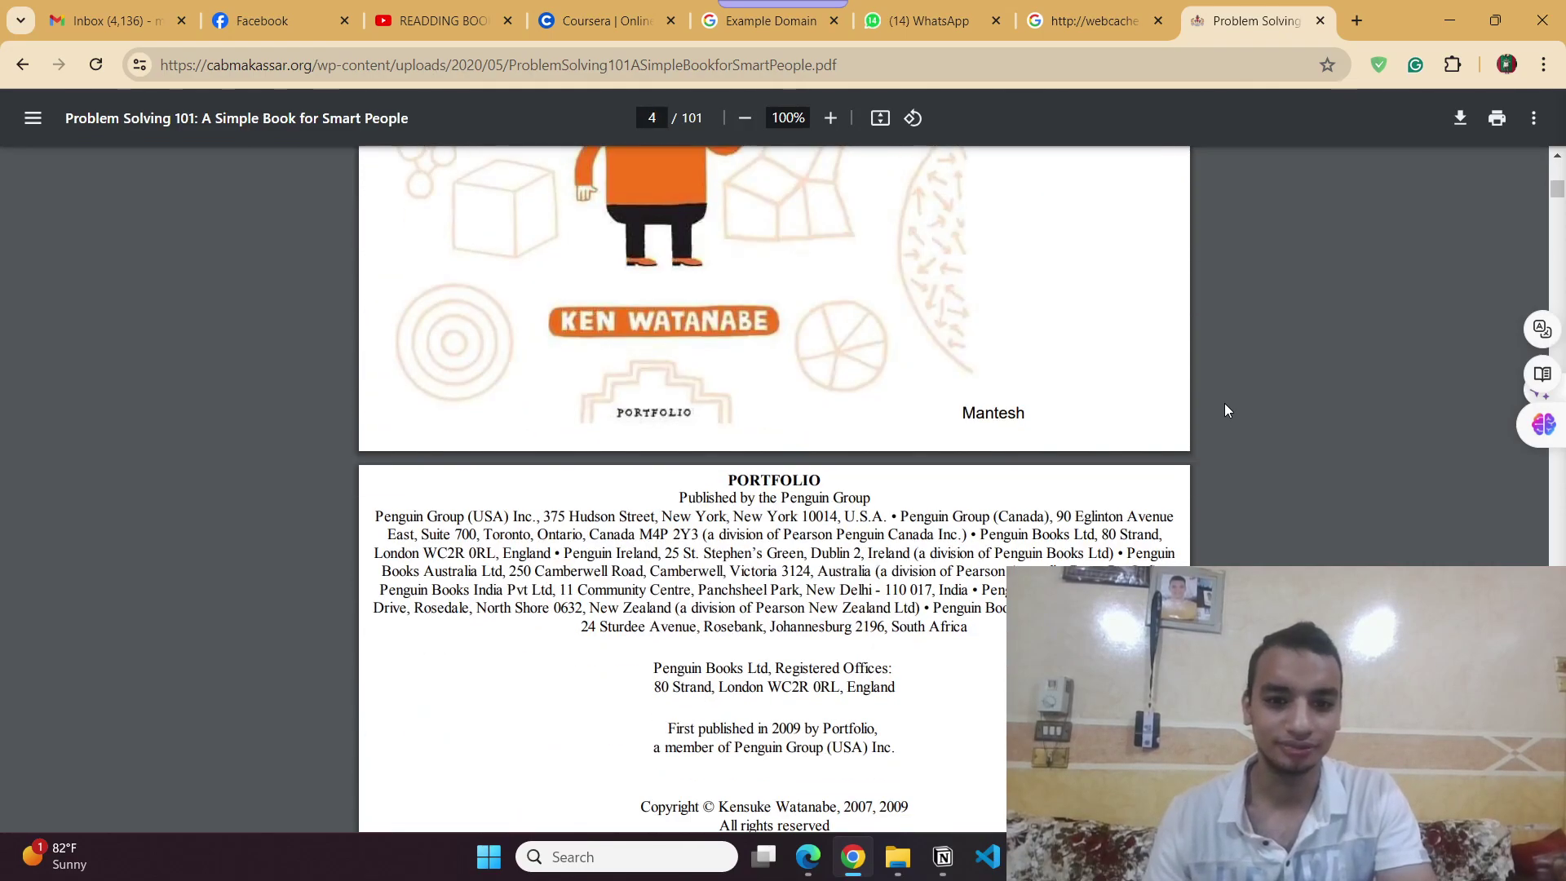
pyautogui.scroll(-15, 1226, 403)
pyautogui.scroll(-5, 1225, 410)
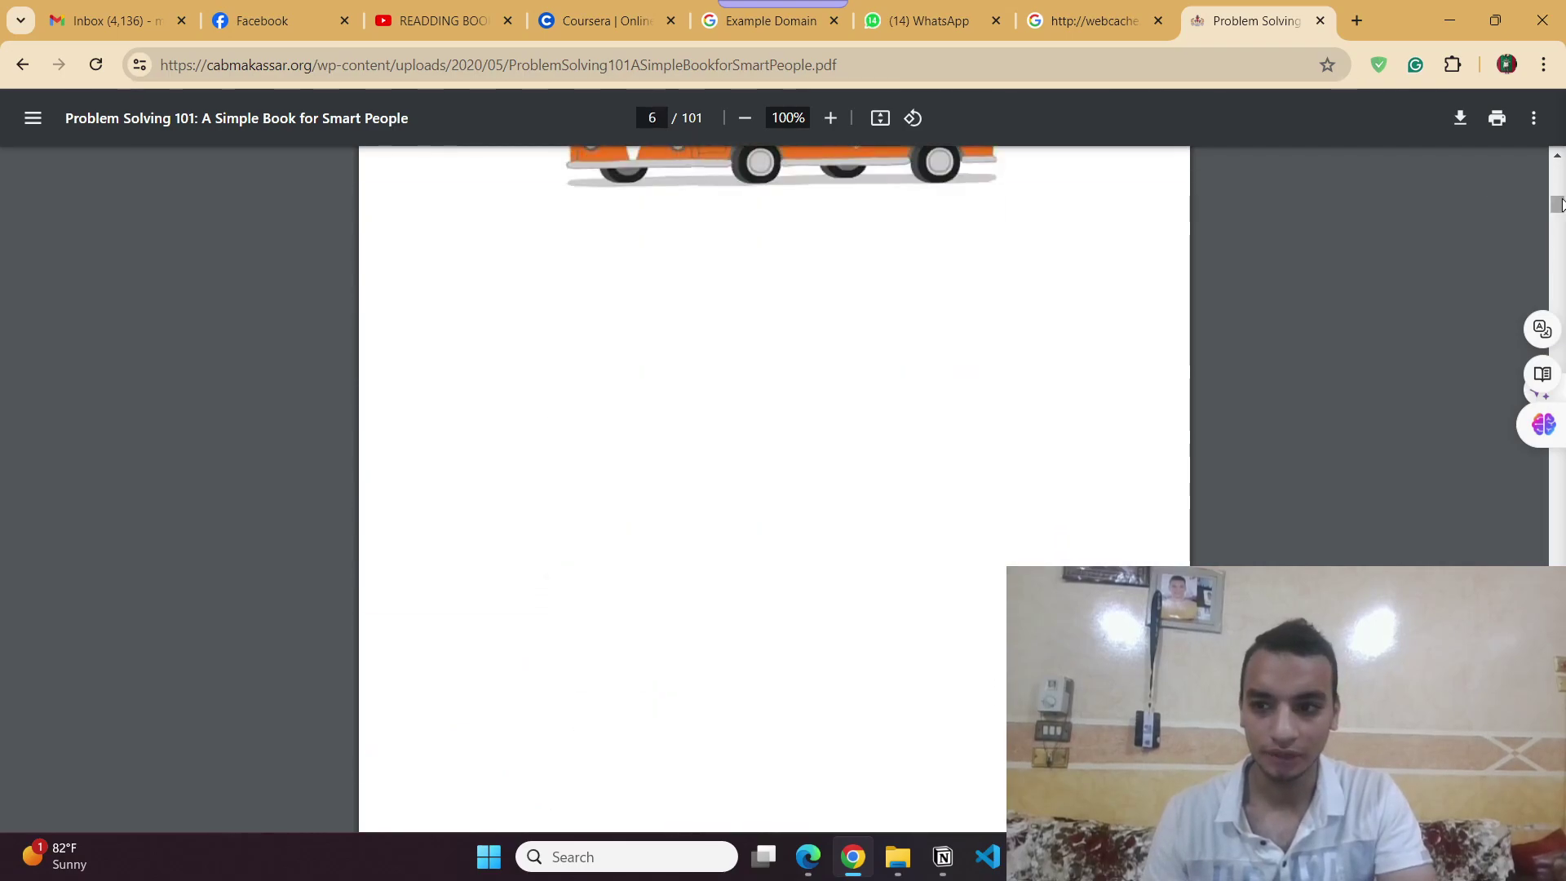
pyautogui.moveTo(1559, 216); pyautogui.dragTo(1551, 301)
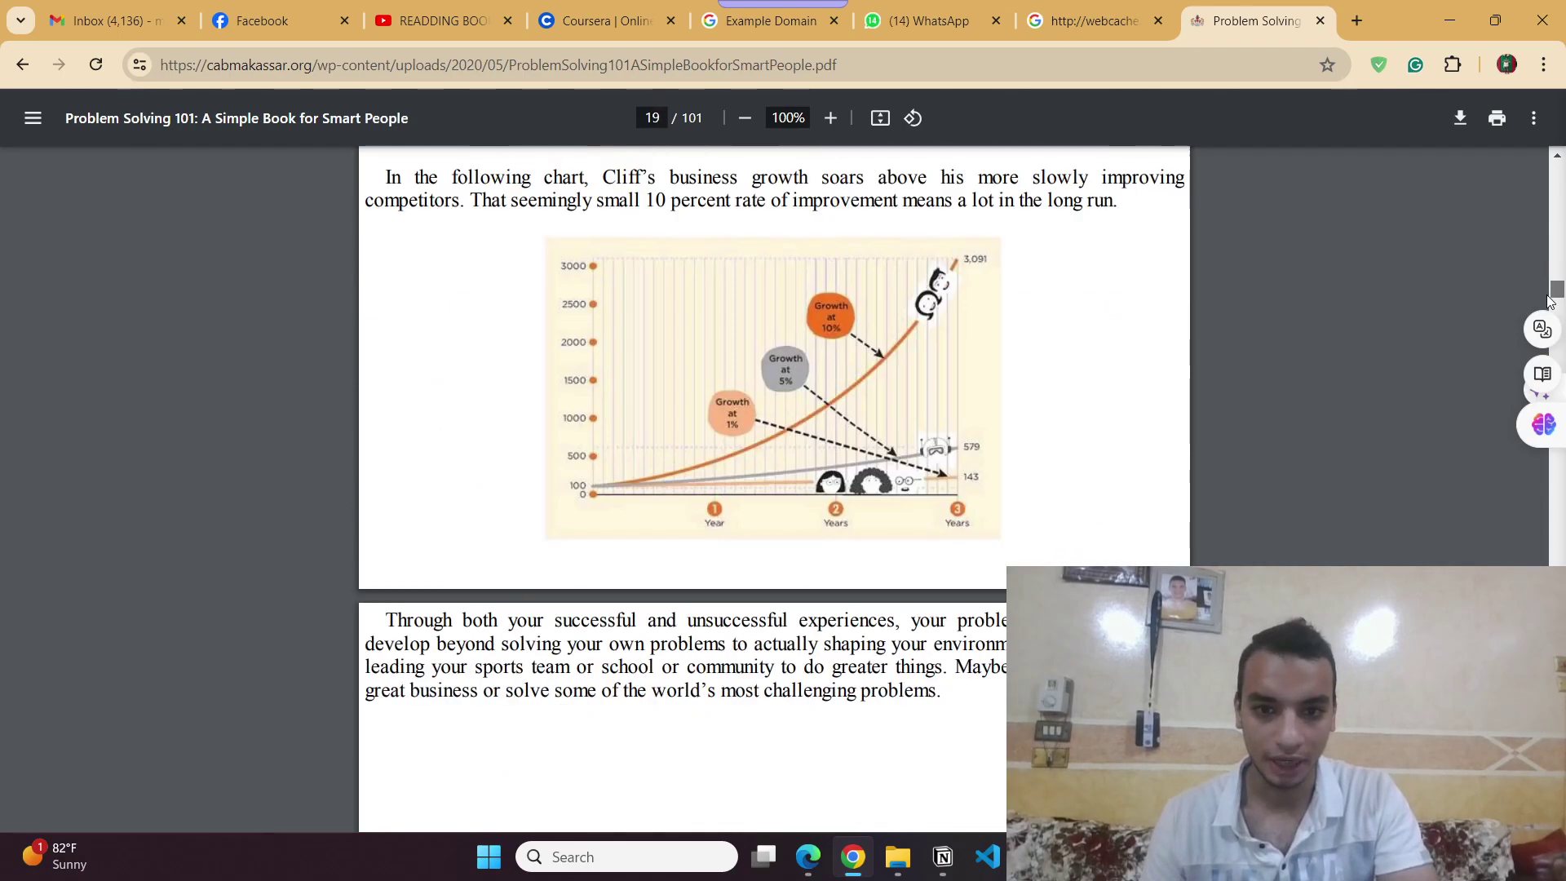
pyautogui.click(22, 61)
pyautogui.click(17, 63)
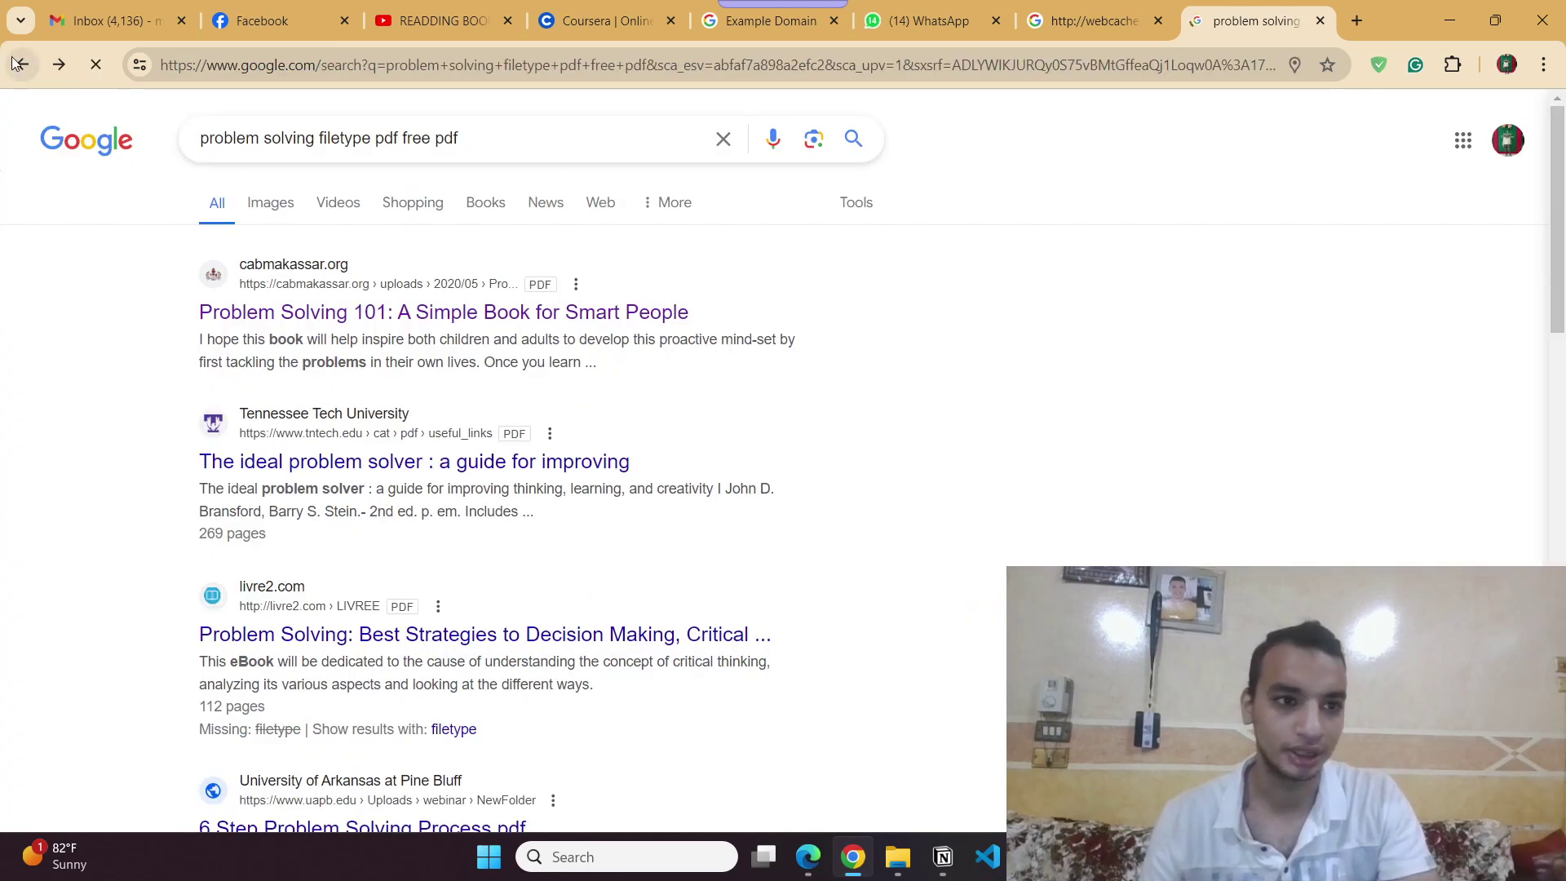
pyautogui.click(16, 63)
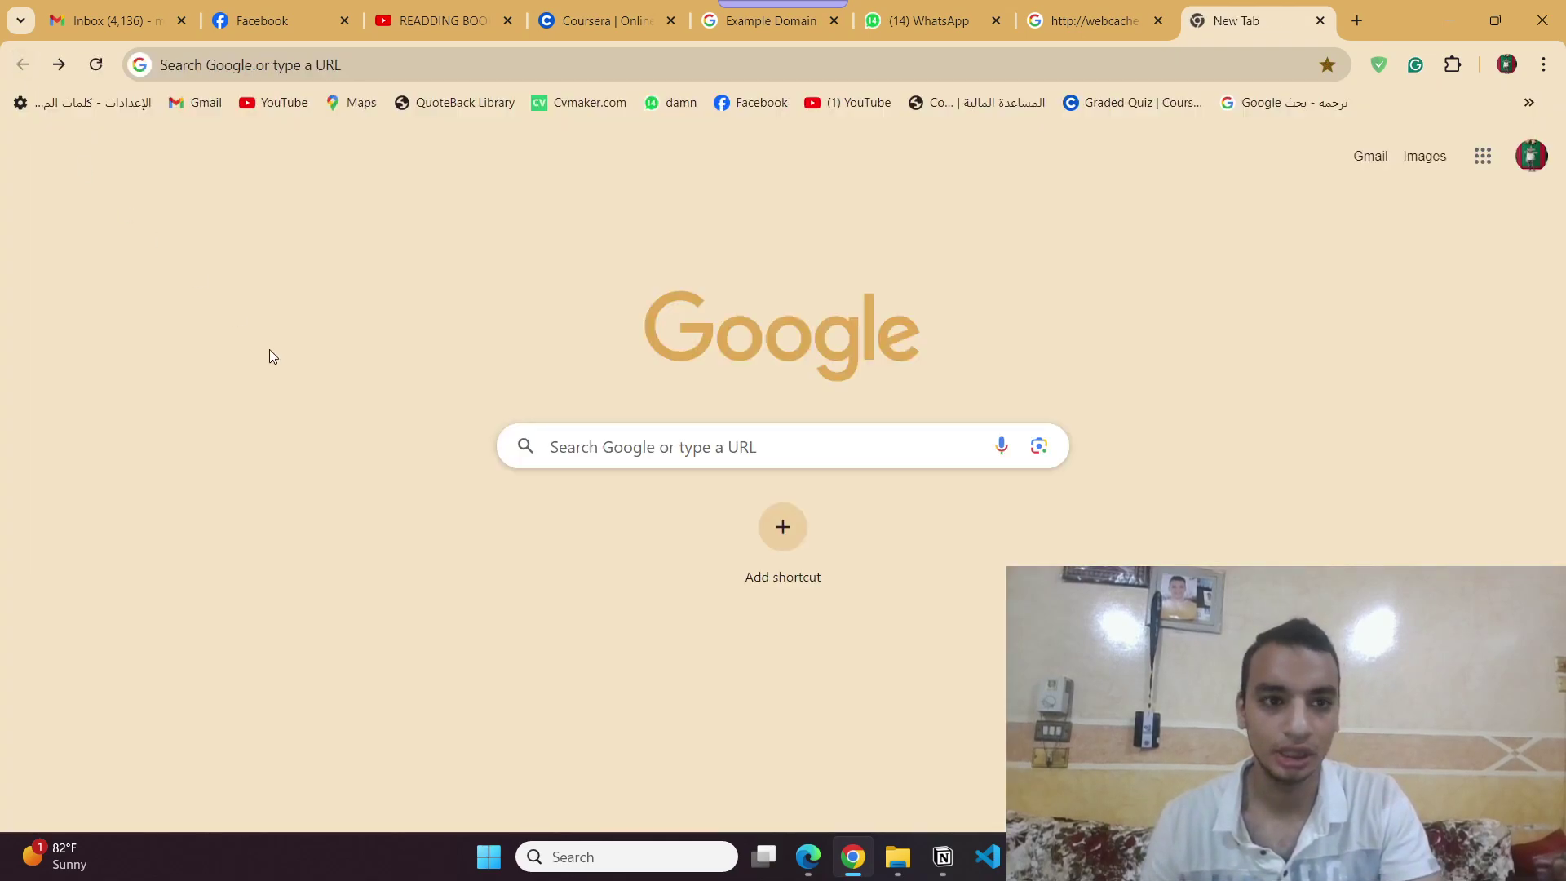
# Switch to the Notion notes and accept the Grammarly correction that capitalizes "Put" in tip 6.
pyautogui.hotkey('alt', 'Tab')
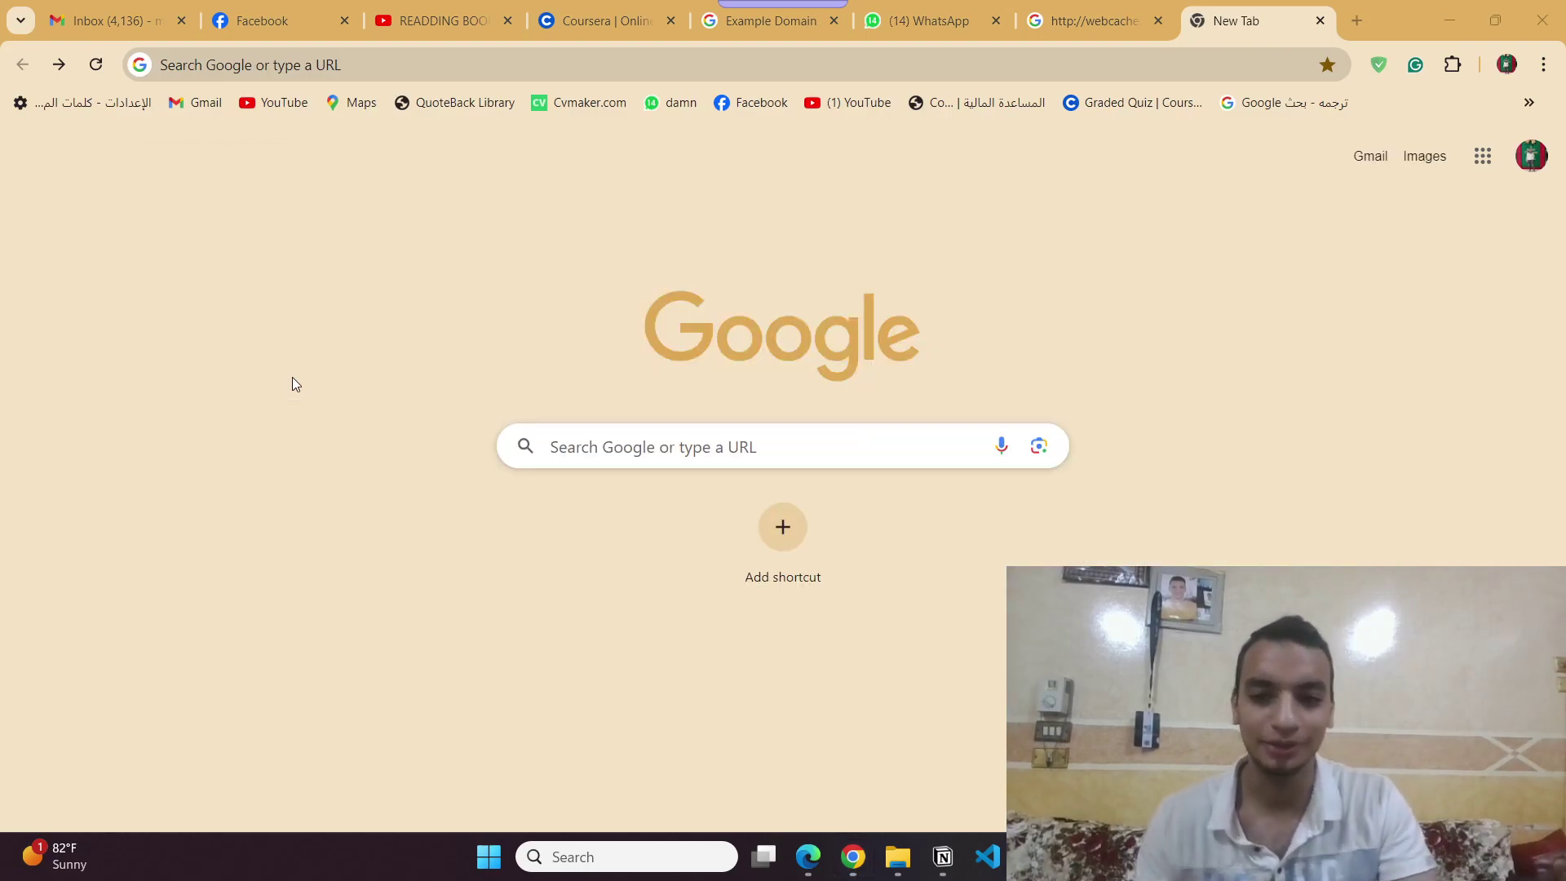
pyautogui.hotkey('alt', 'Tab')
pyautogui.hotkey('alt', 'Tab')
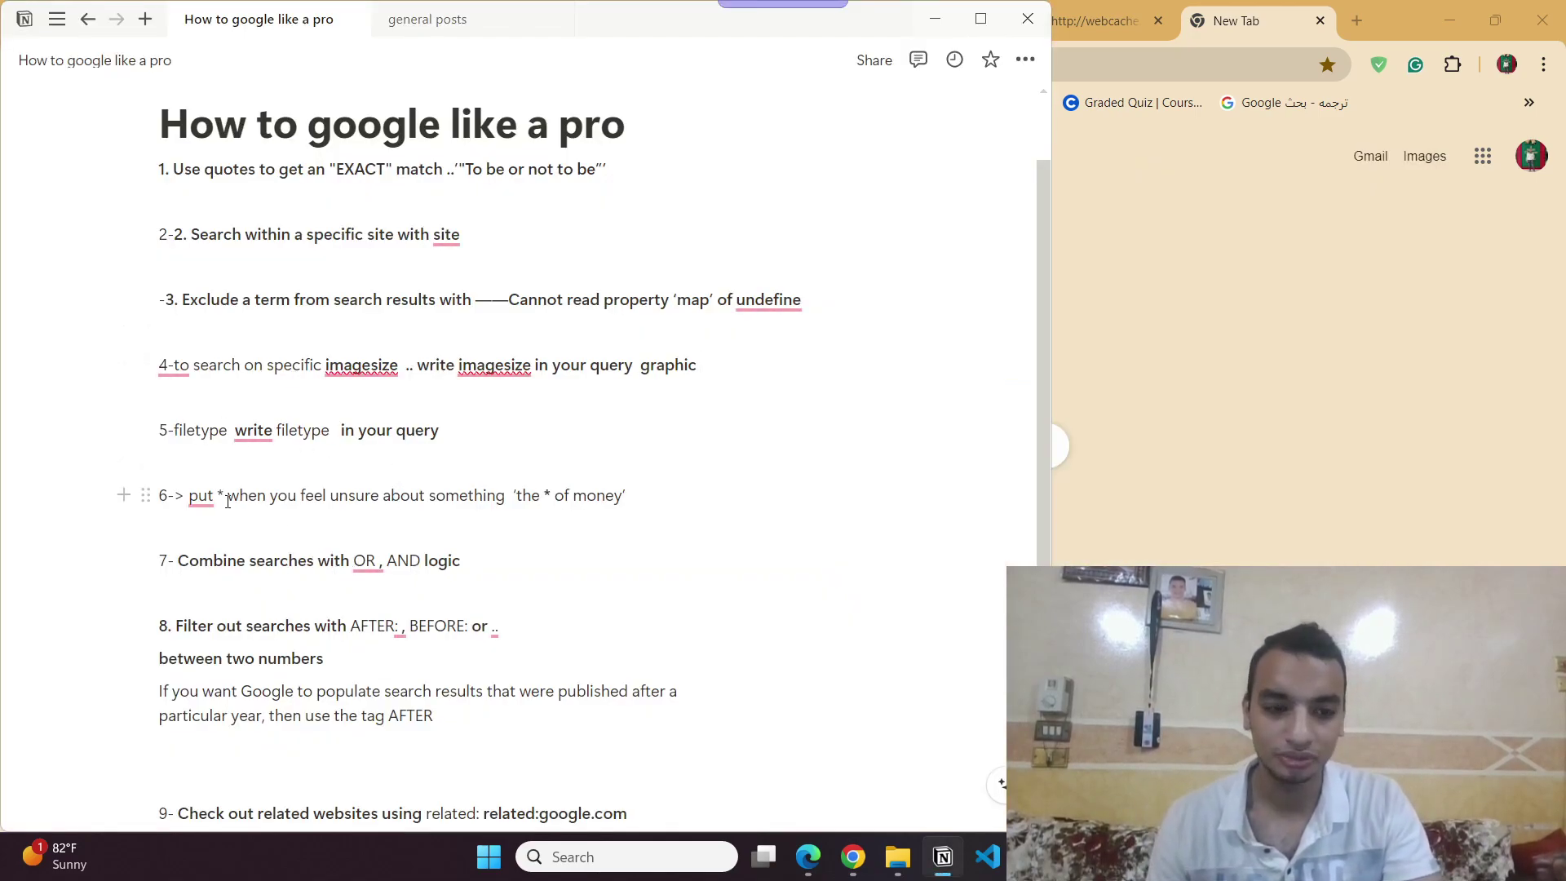
pyautogui.moveTo(212, 484)
pyautogui.click(208, 554)
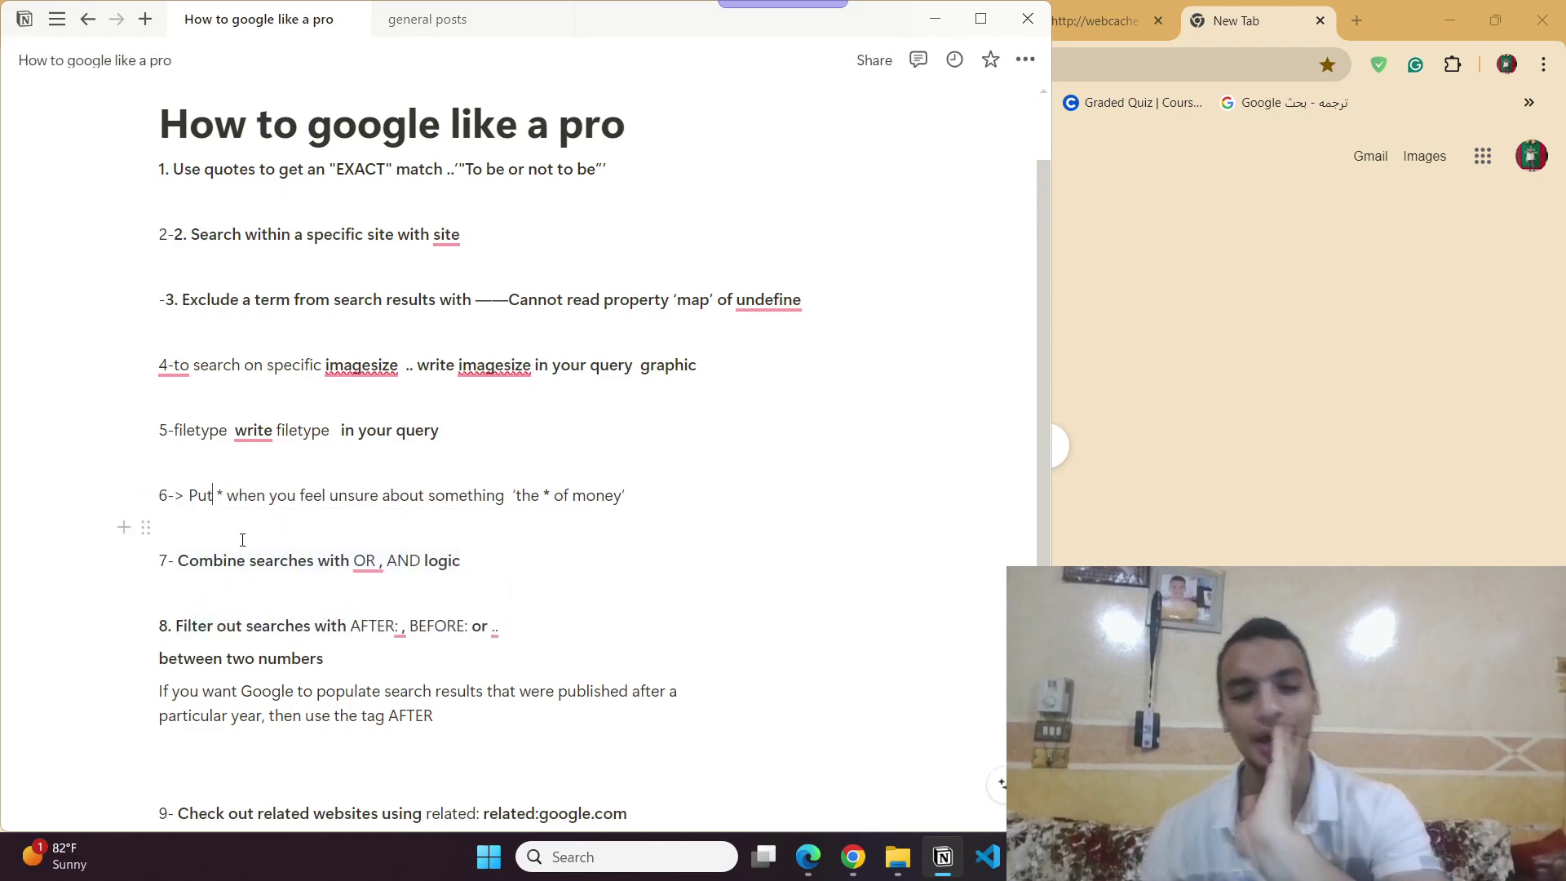
pyautogui.click(1287, 233)
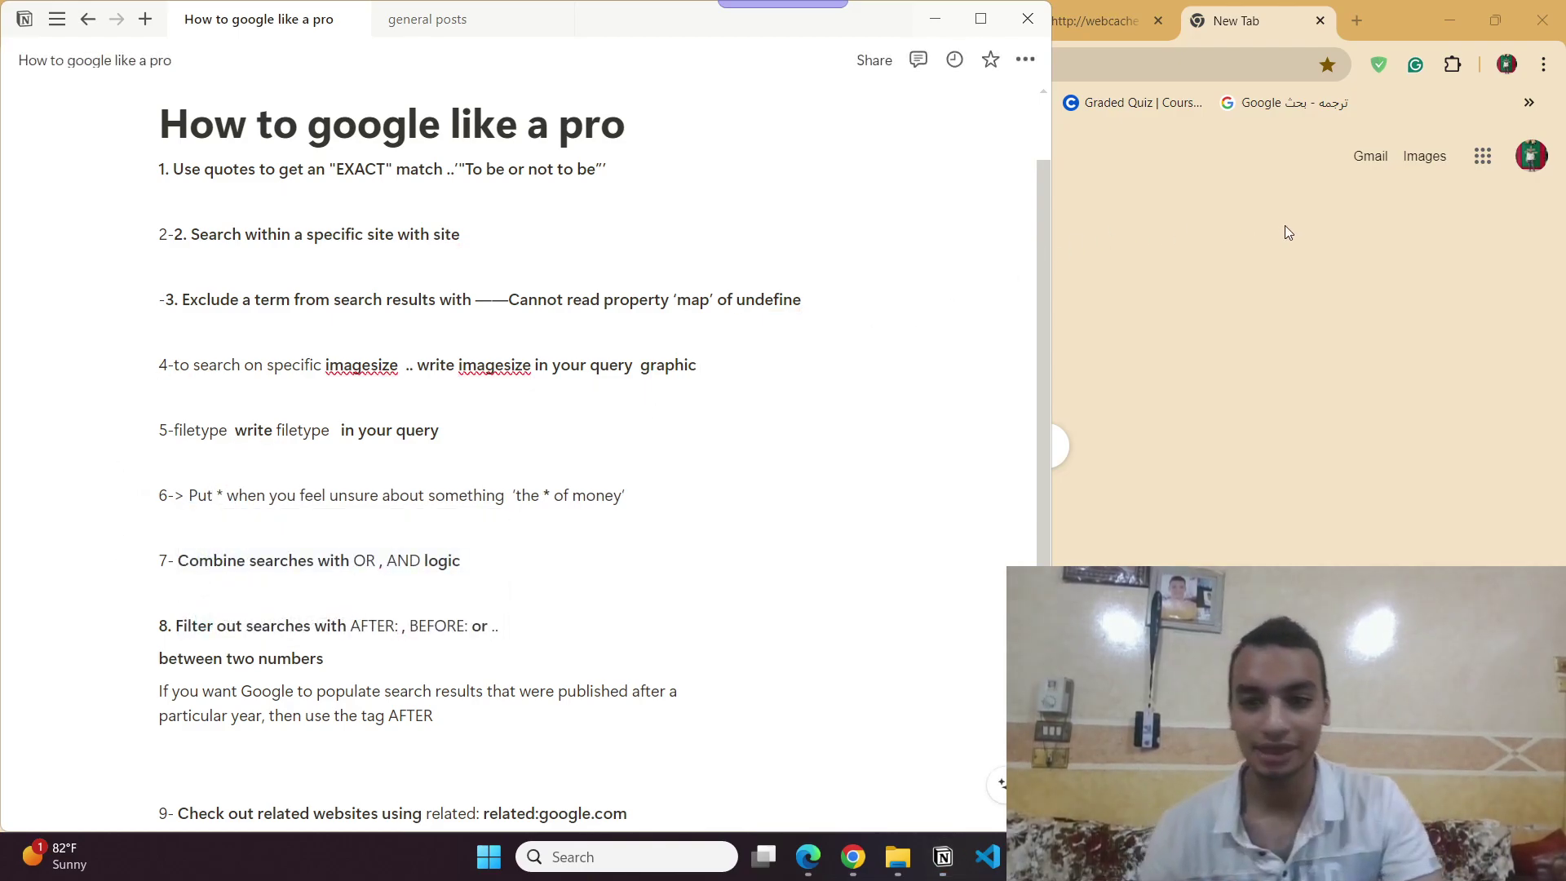
pyautogui.click(745, 351)
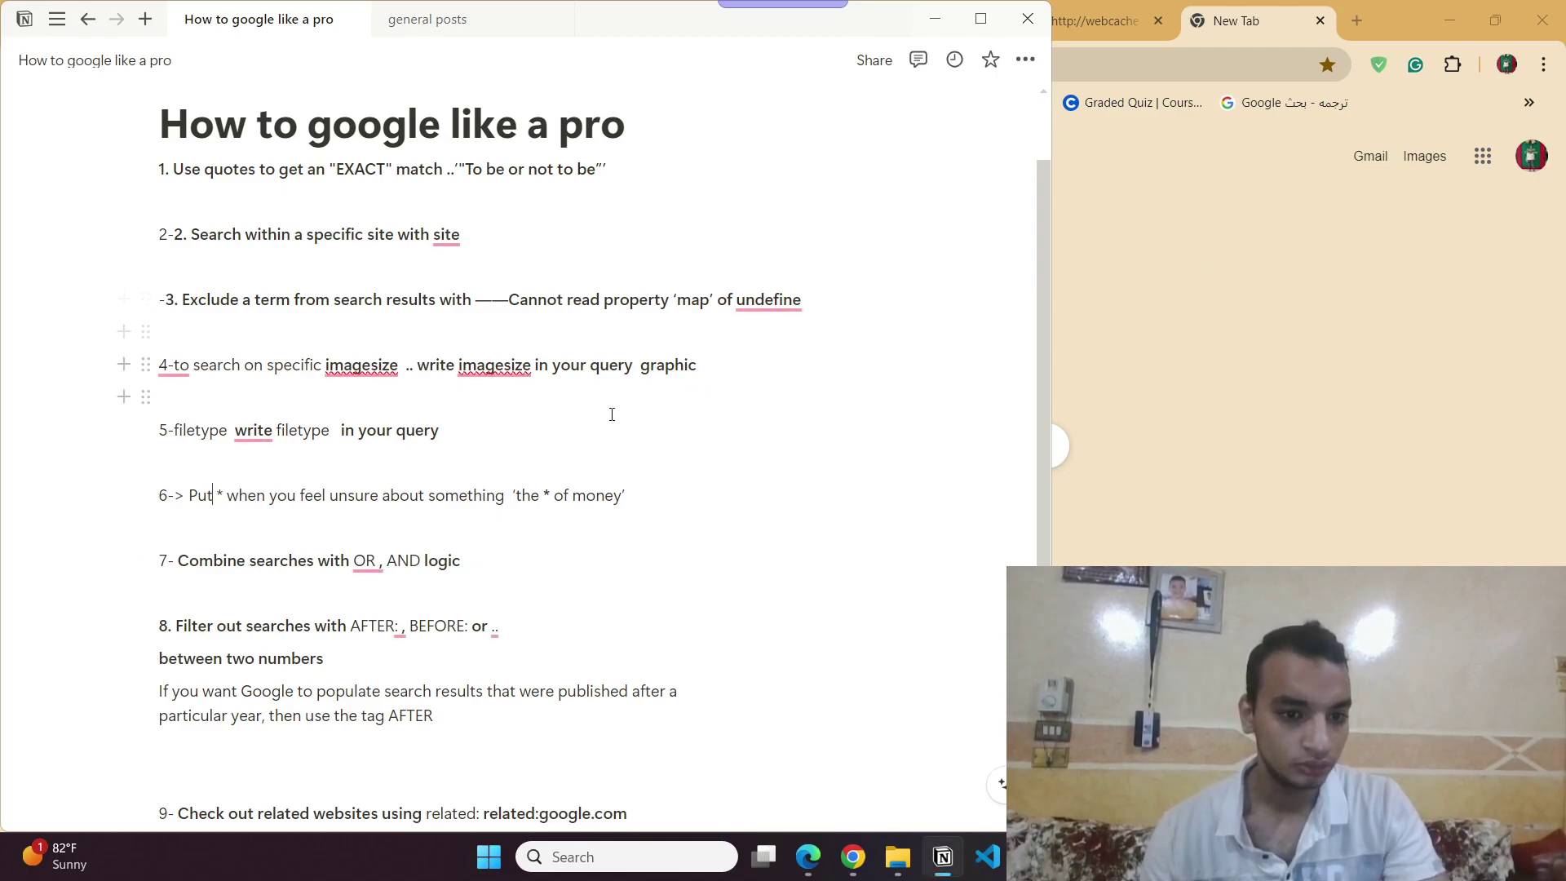
pyautogui.hotkey('alt', 'Tab')
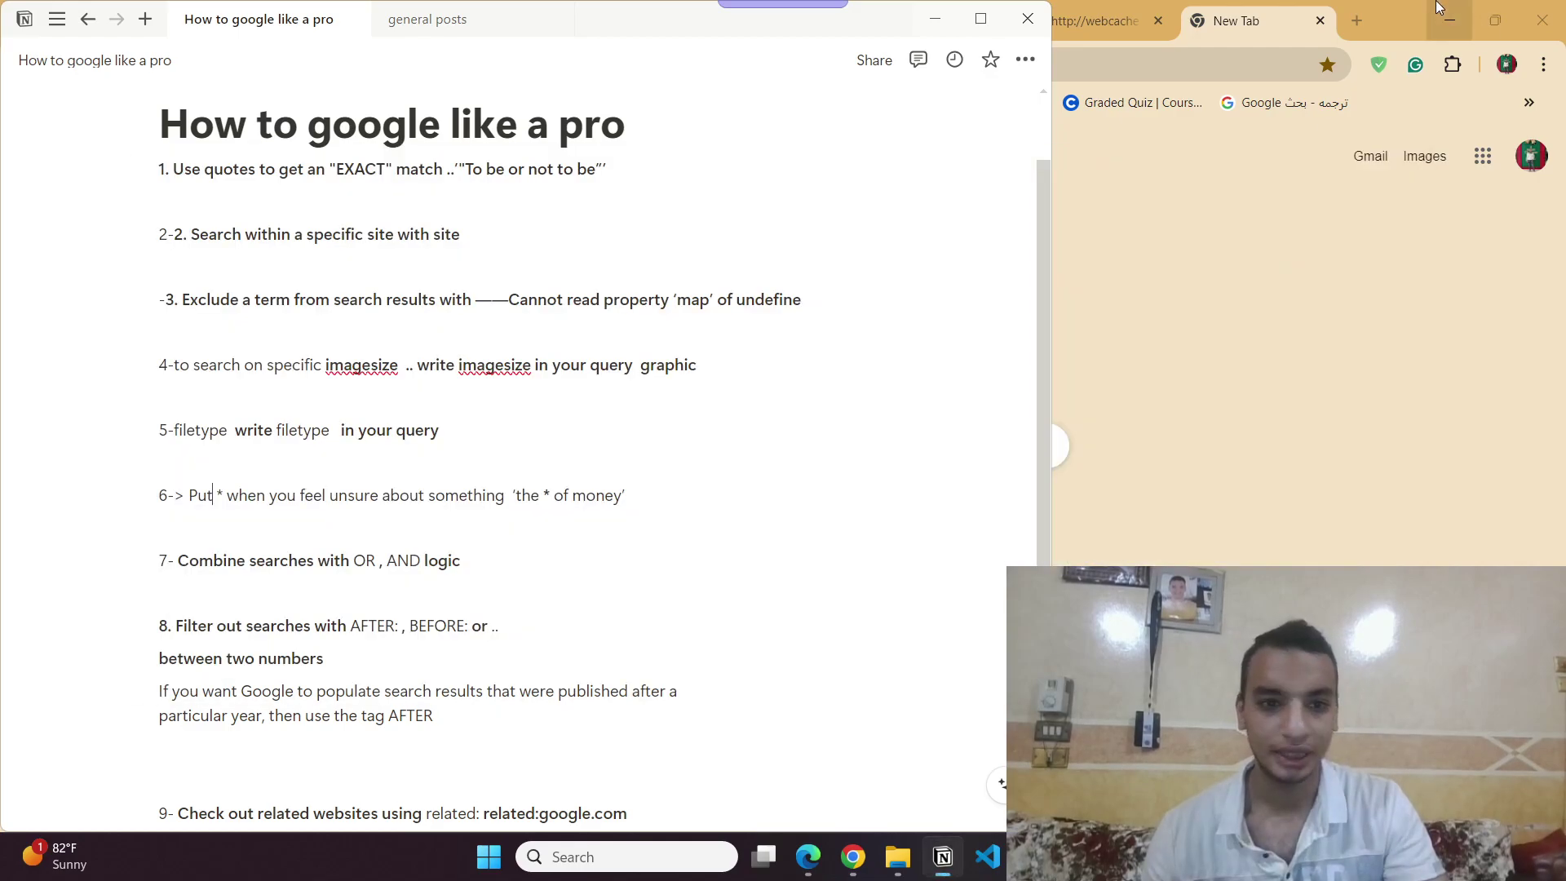
# Copy "the * of money" from tip 6, search for it in Chrome, look through the results, and return to the new tab page.
pyautogui.moveTo(624, 495); pyautogui.dragTo(521, 492)
pyautogui.hotkey('ctrl', 'c')
pyautogui.click(1314, 186)
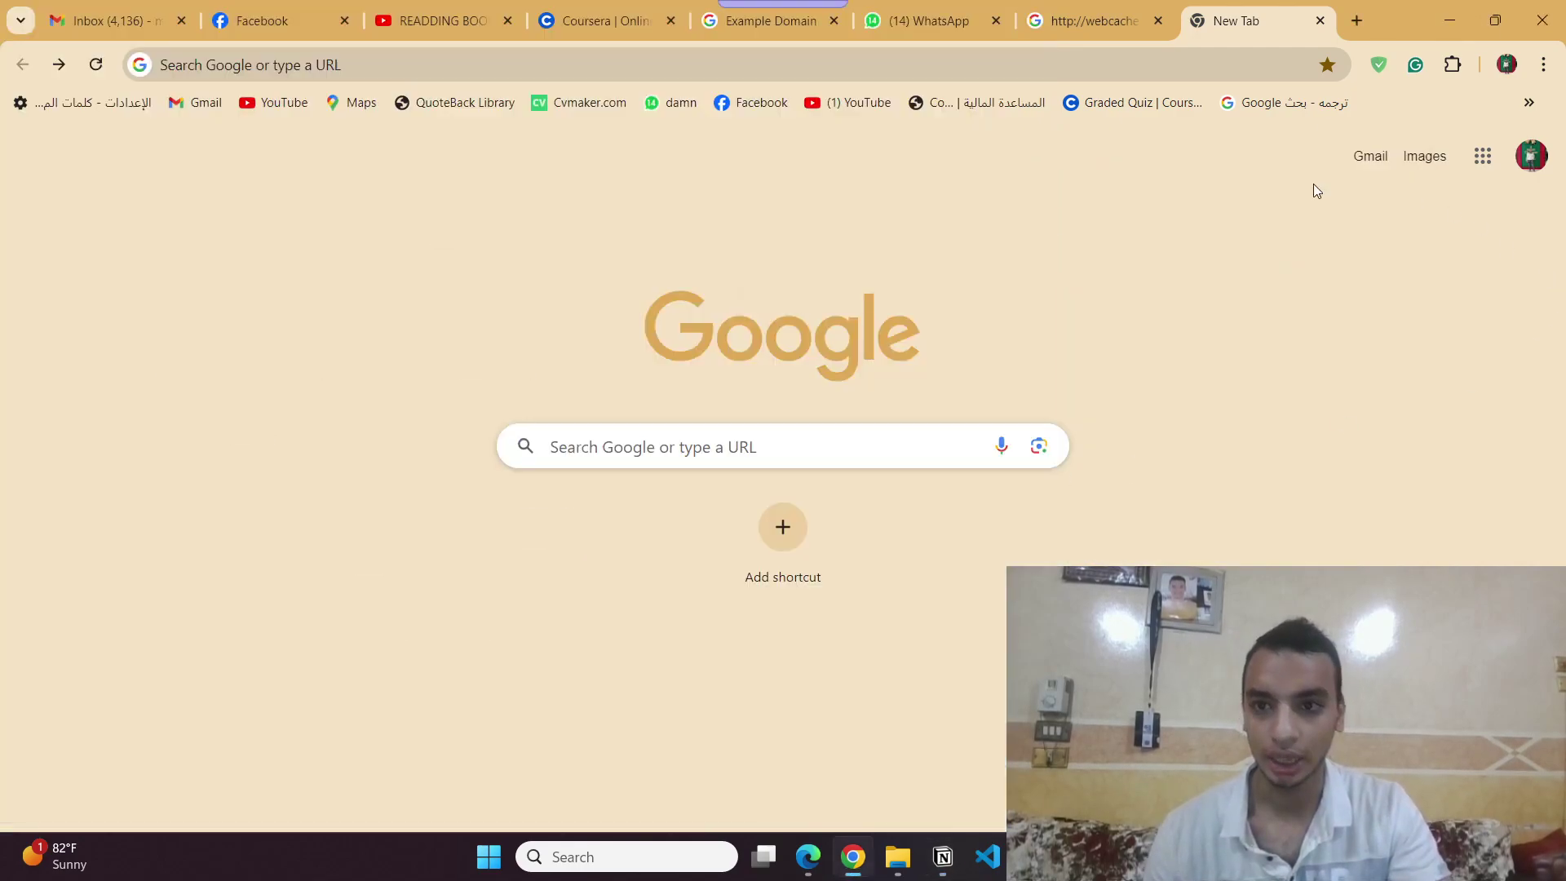
pyautogui.click(976, 68)
pyautogui.hotkey('ctrl', 'v')
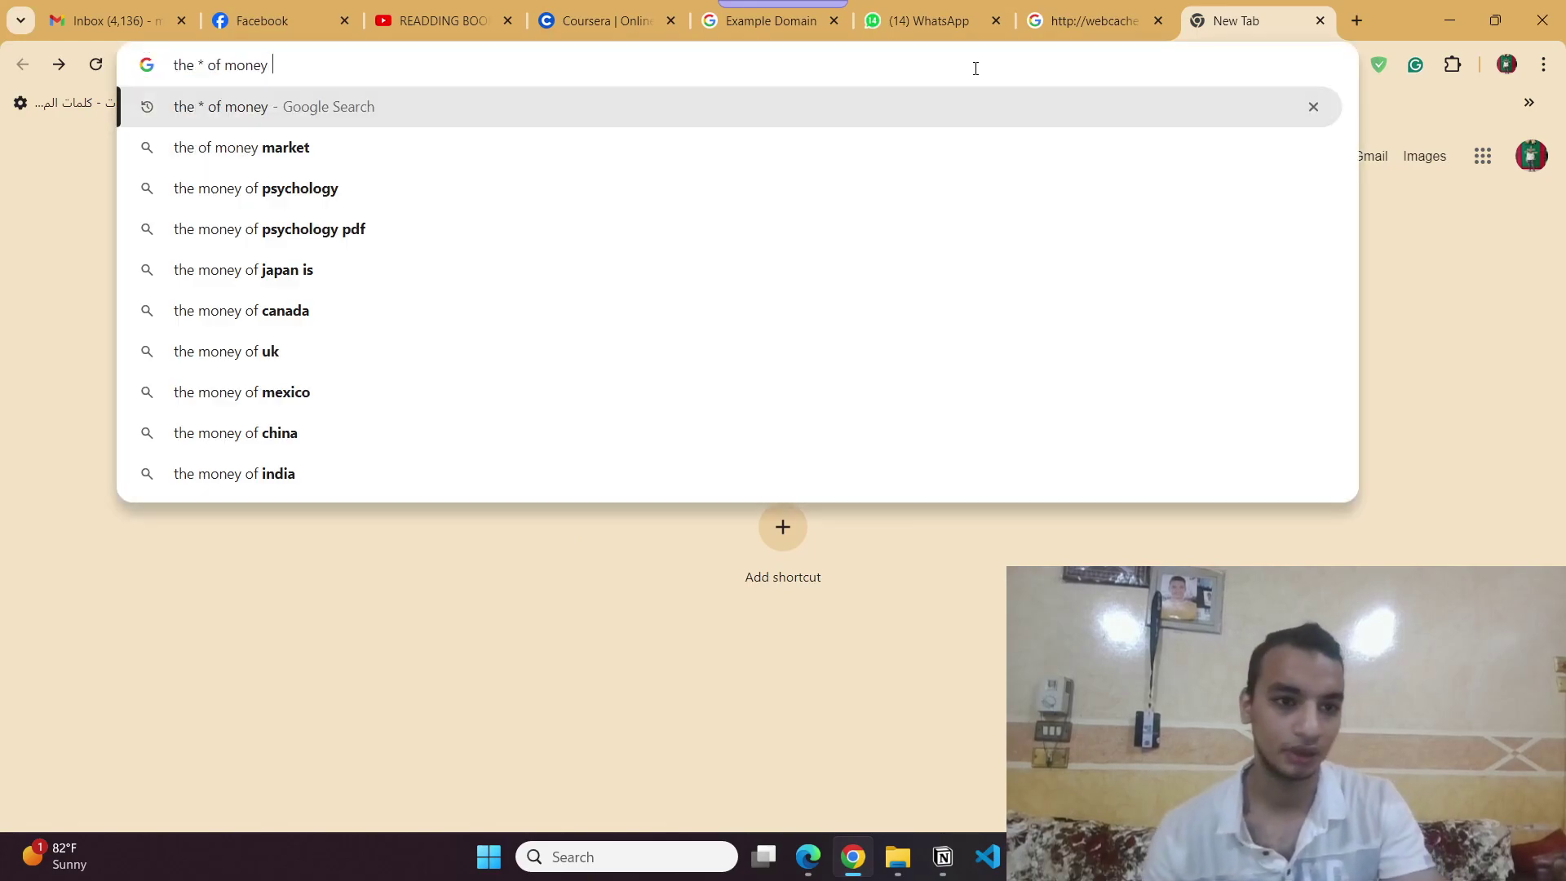
pyautogui.press('Return')
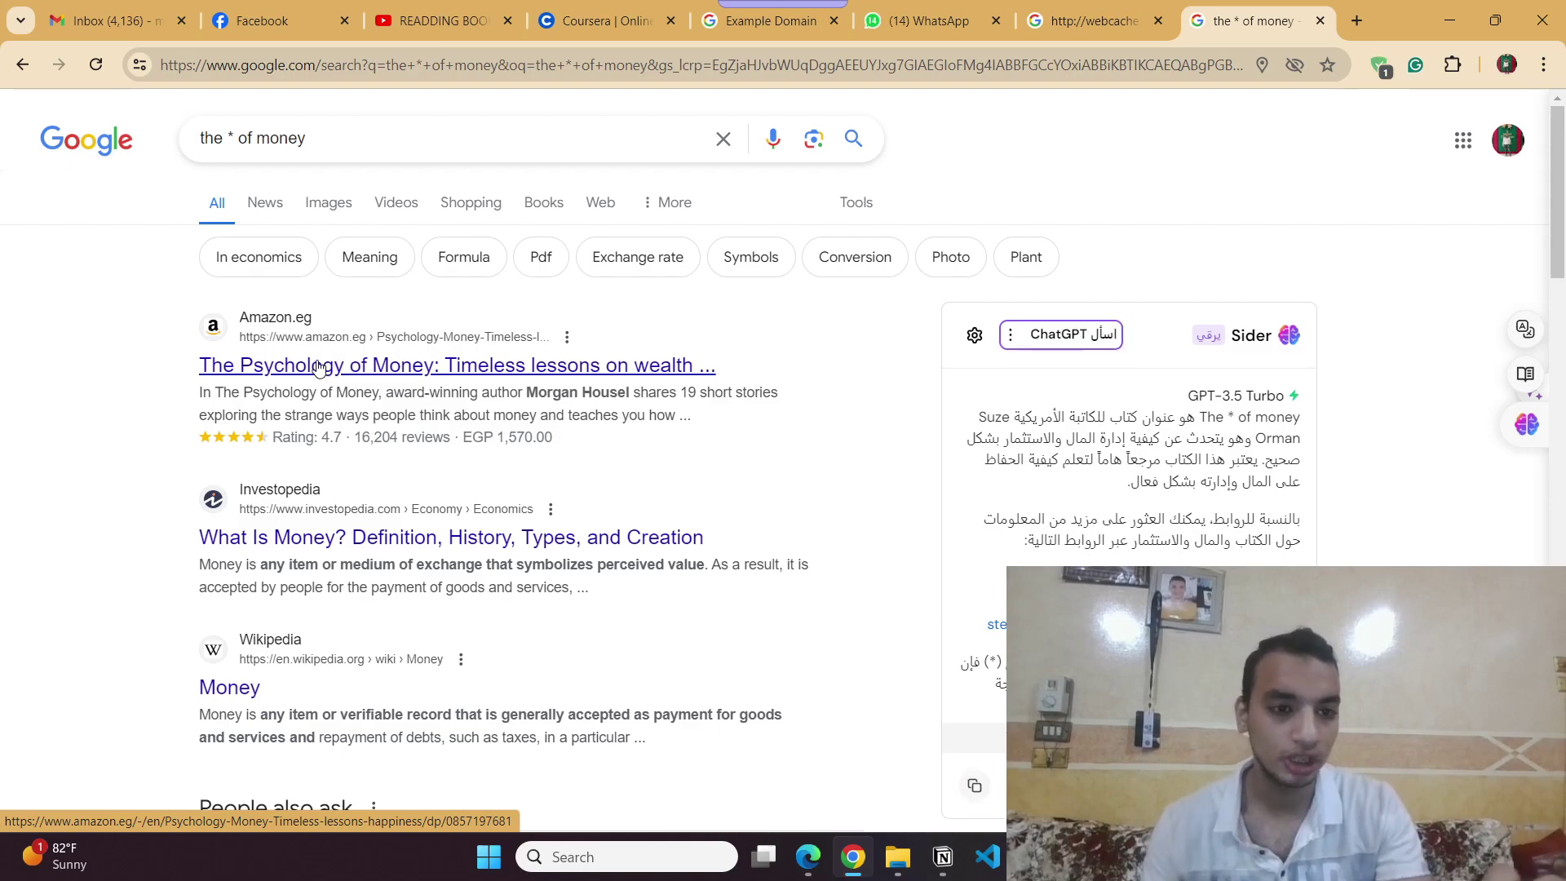
pyautogui.scroll(-3, 32, 420)
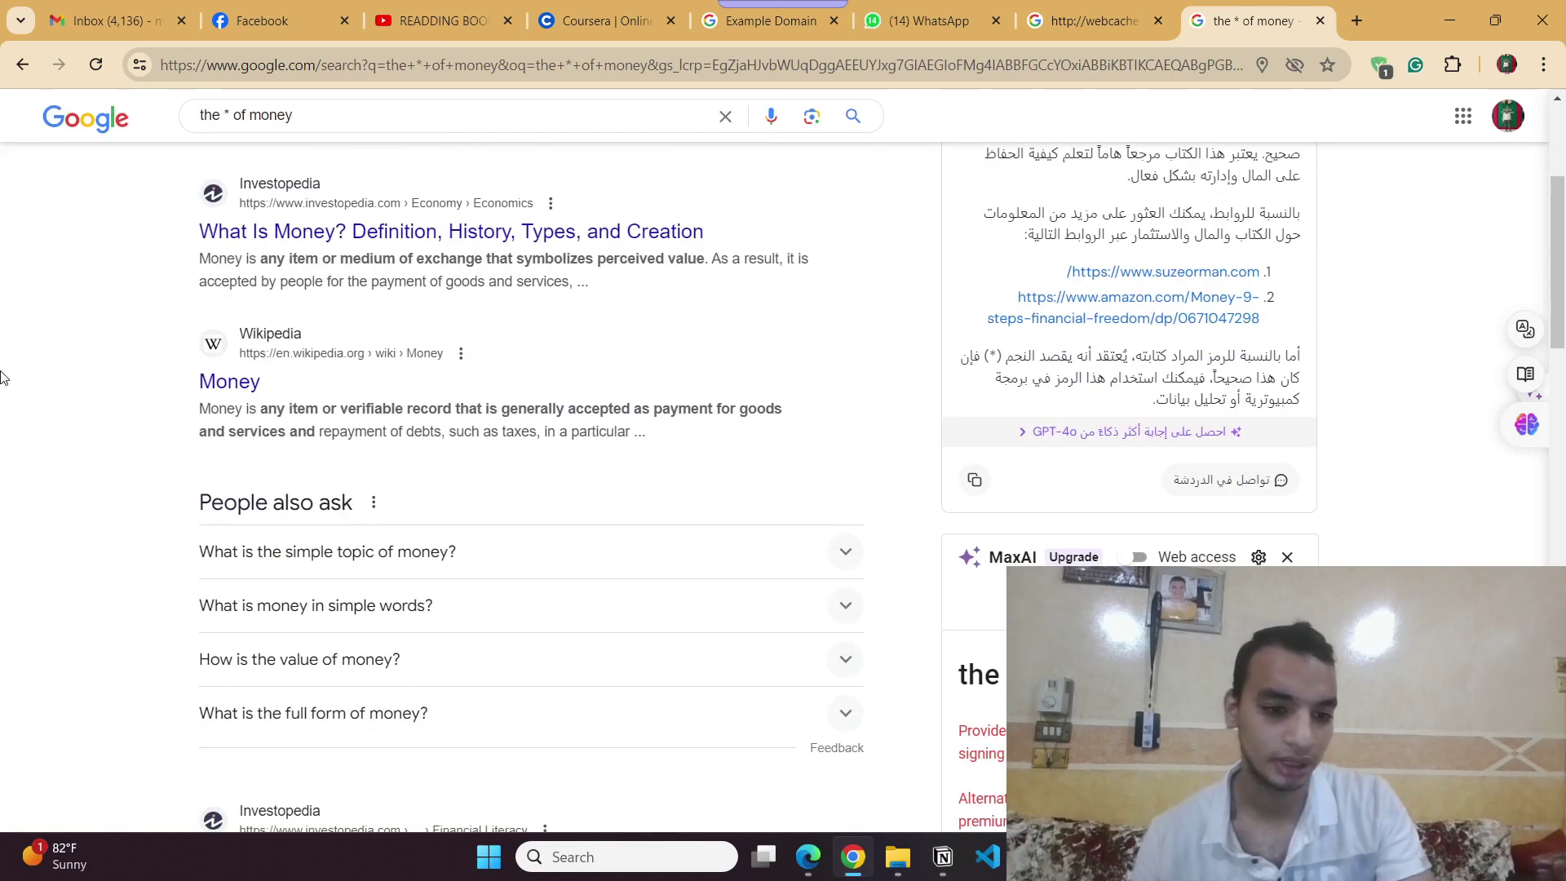
pyautogui.click(22, 64)
# In the Notion notes, accept the Grammarly suggestion removing the space after "OR" in tip 7, and highlight its AND and OR operators.
pyautogui.hotkey('alt', 'Tab')
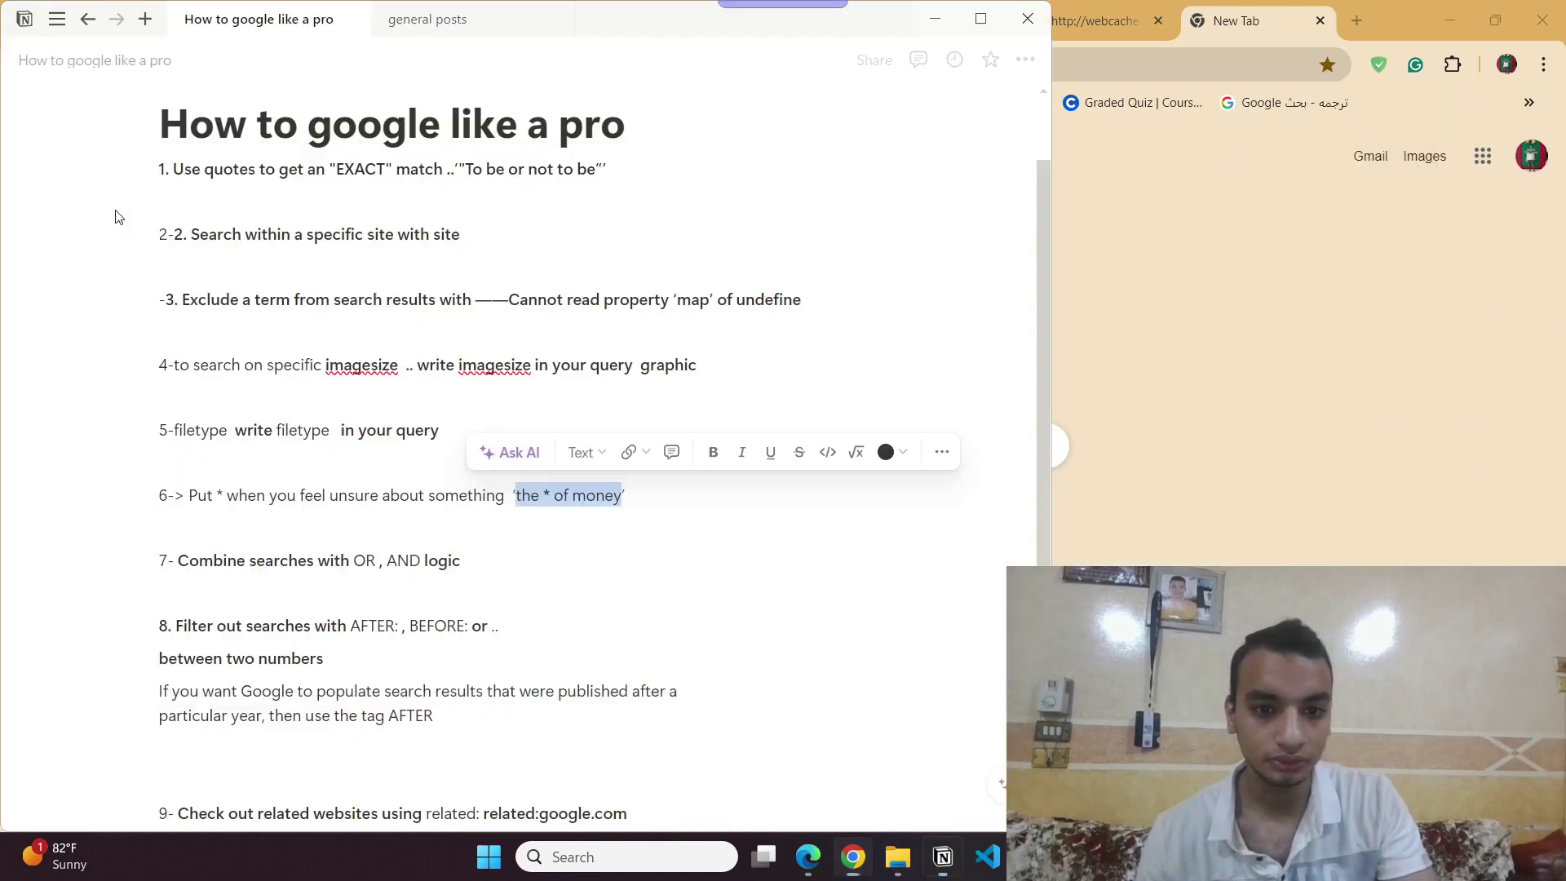
pyautogui.click(367, 492)
pyautogui.scroll(-2, 351, 487)
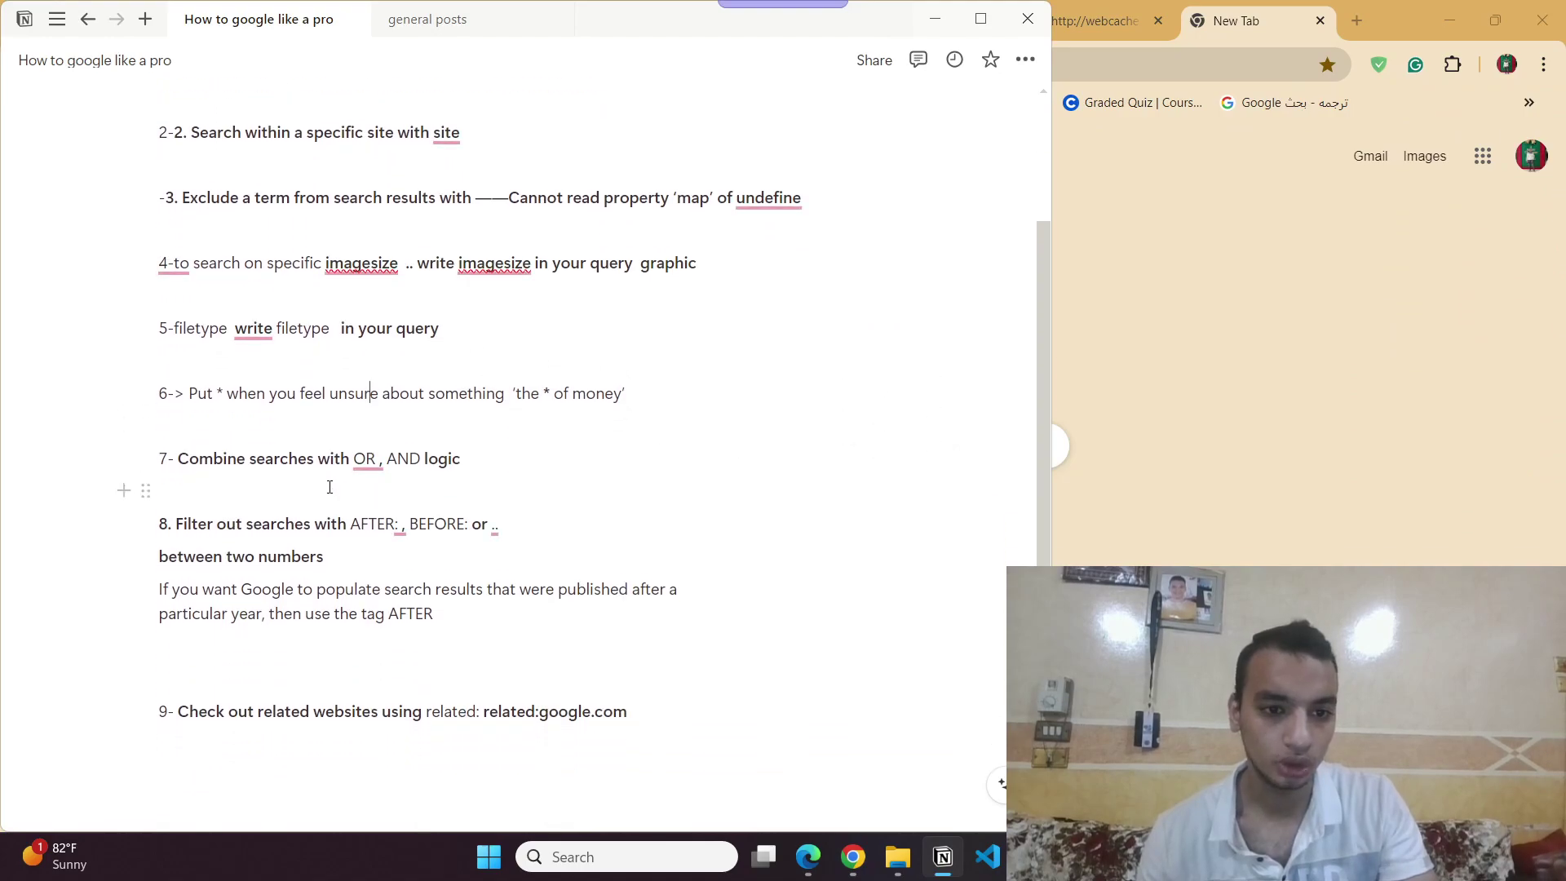
pyautogui.moveTo(364, 461)
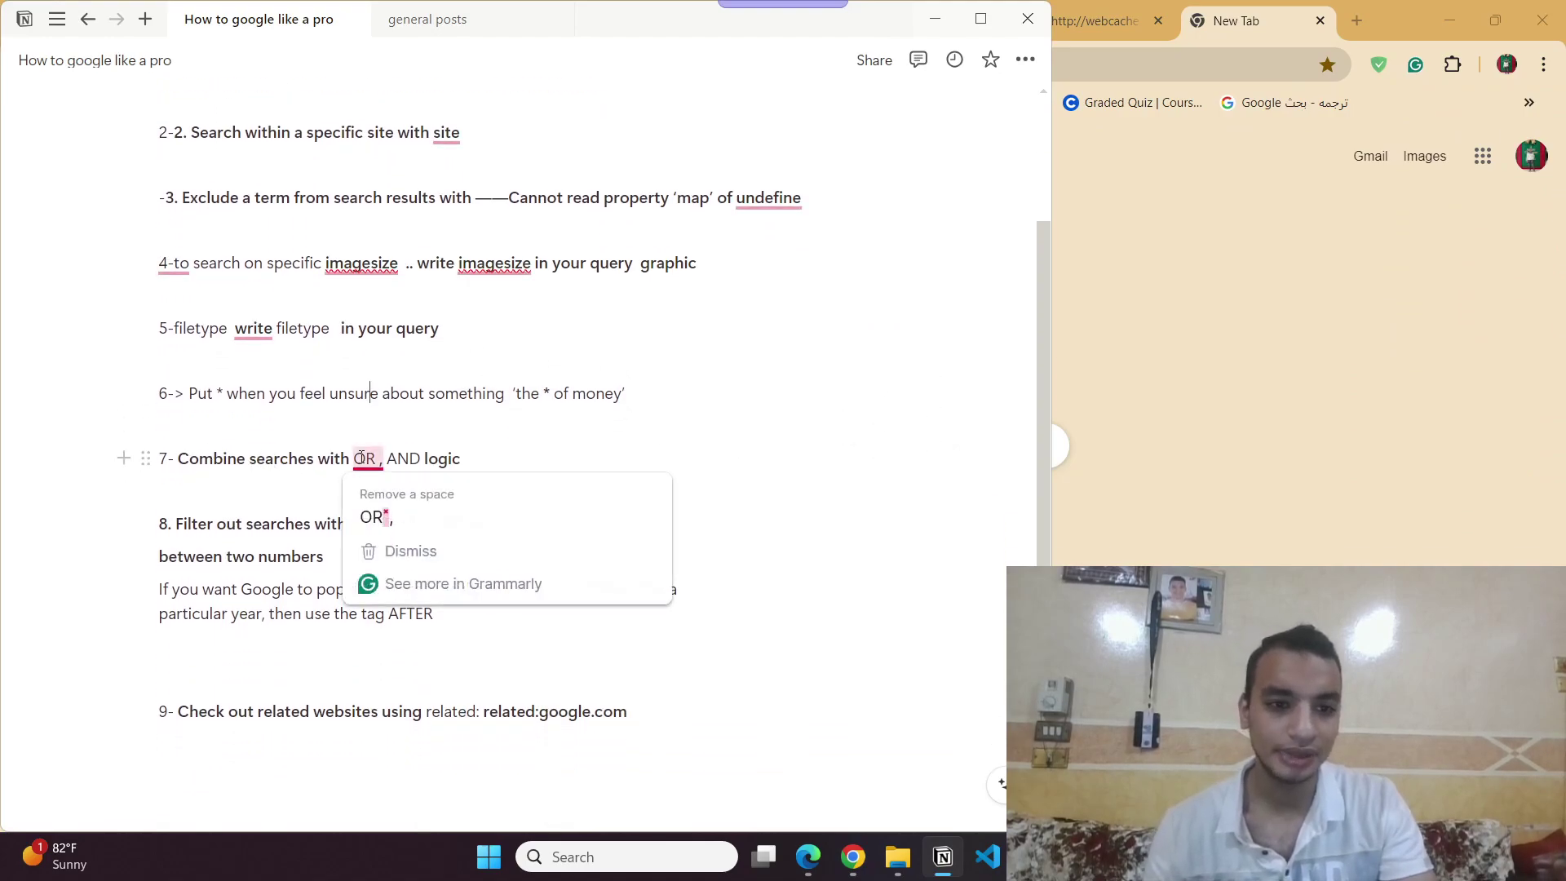
pyautogui.click(367, 504)
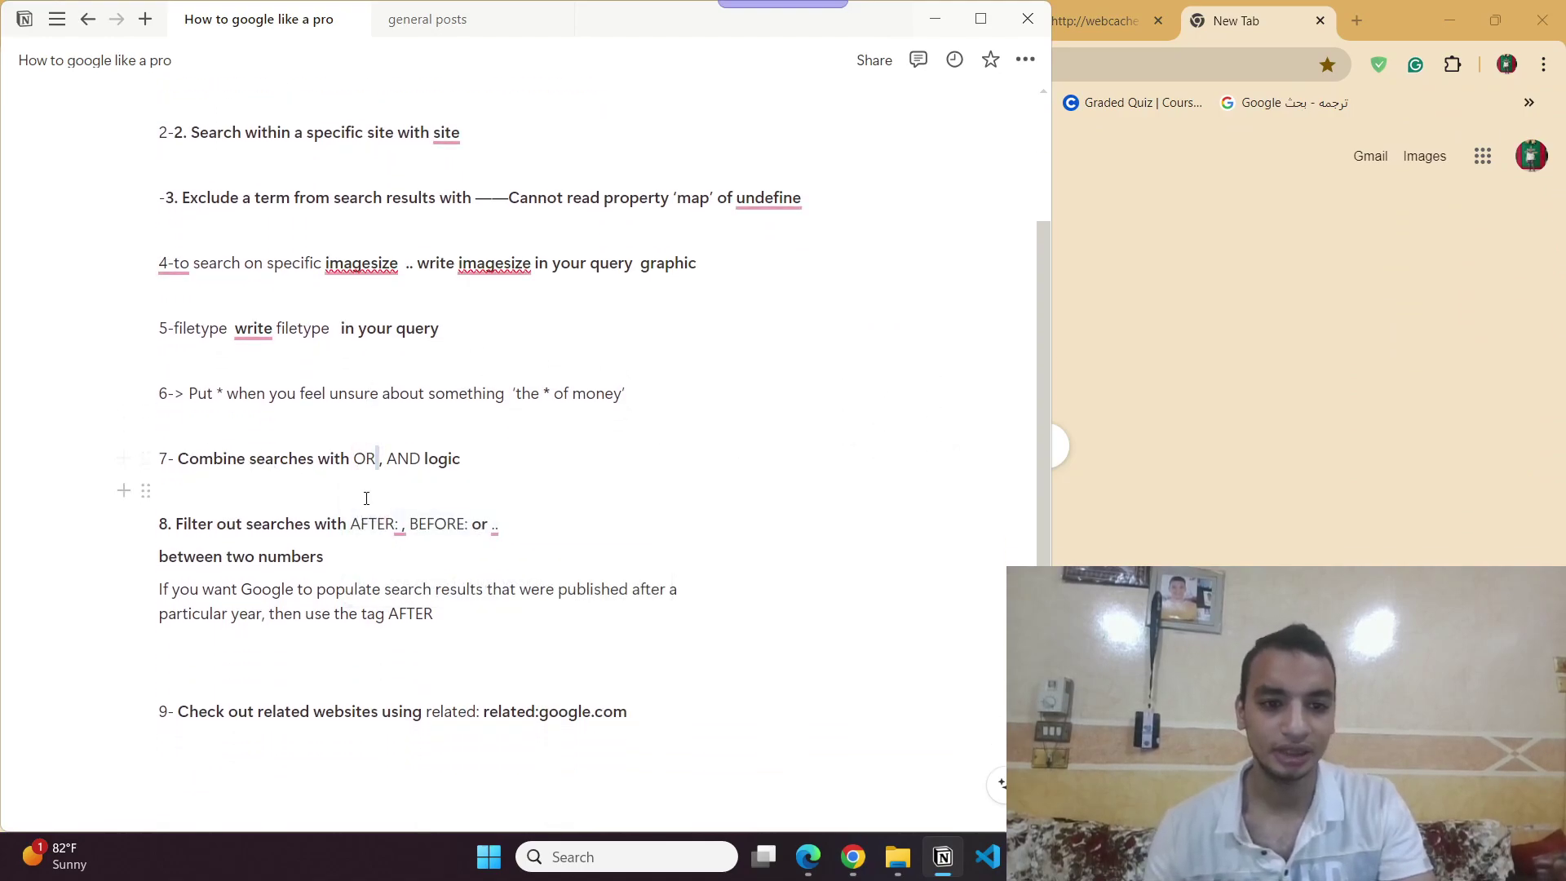
pyautogui.doubleClick(399, 459)
pyautogui.doubleClick(364, 460)
# Switch to Chrome, search for "react or angular", and look through the results.
pyautogui.hotkey('alt', 'Tab')
pyautogui.click(611, 73)
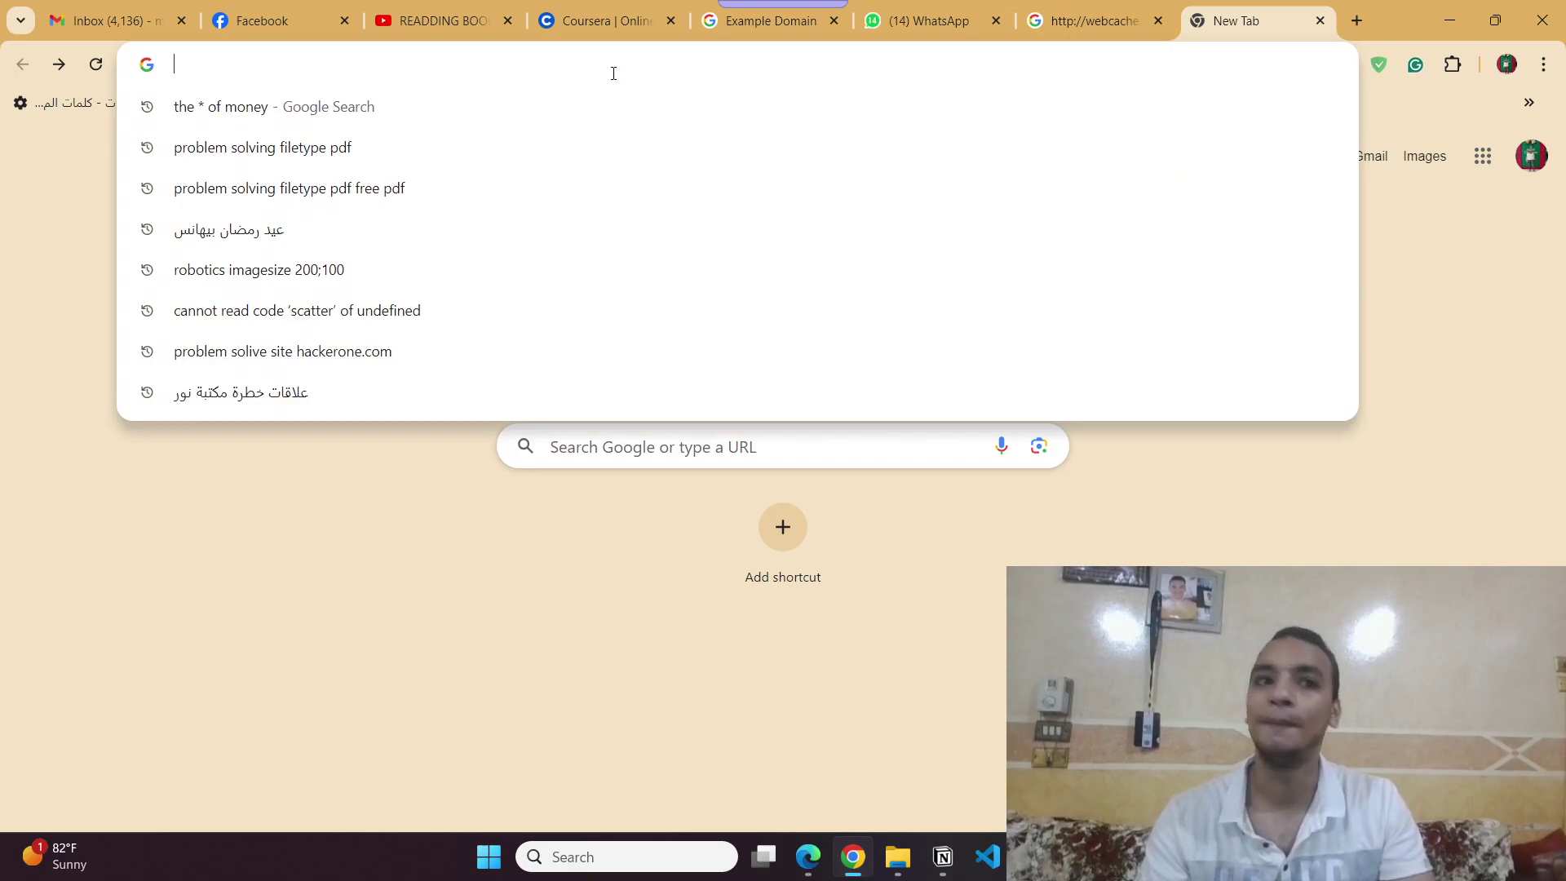
pyautogui.write('u')
pyautogui.press('BackSpace')
pyautogui.press('BackSpace')
pyautogui.write('r')
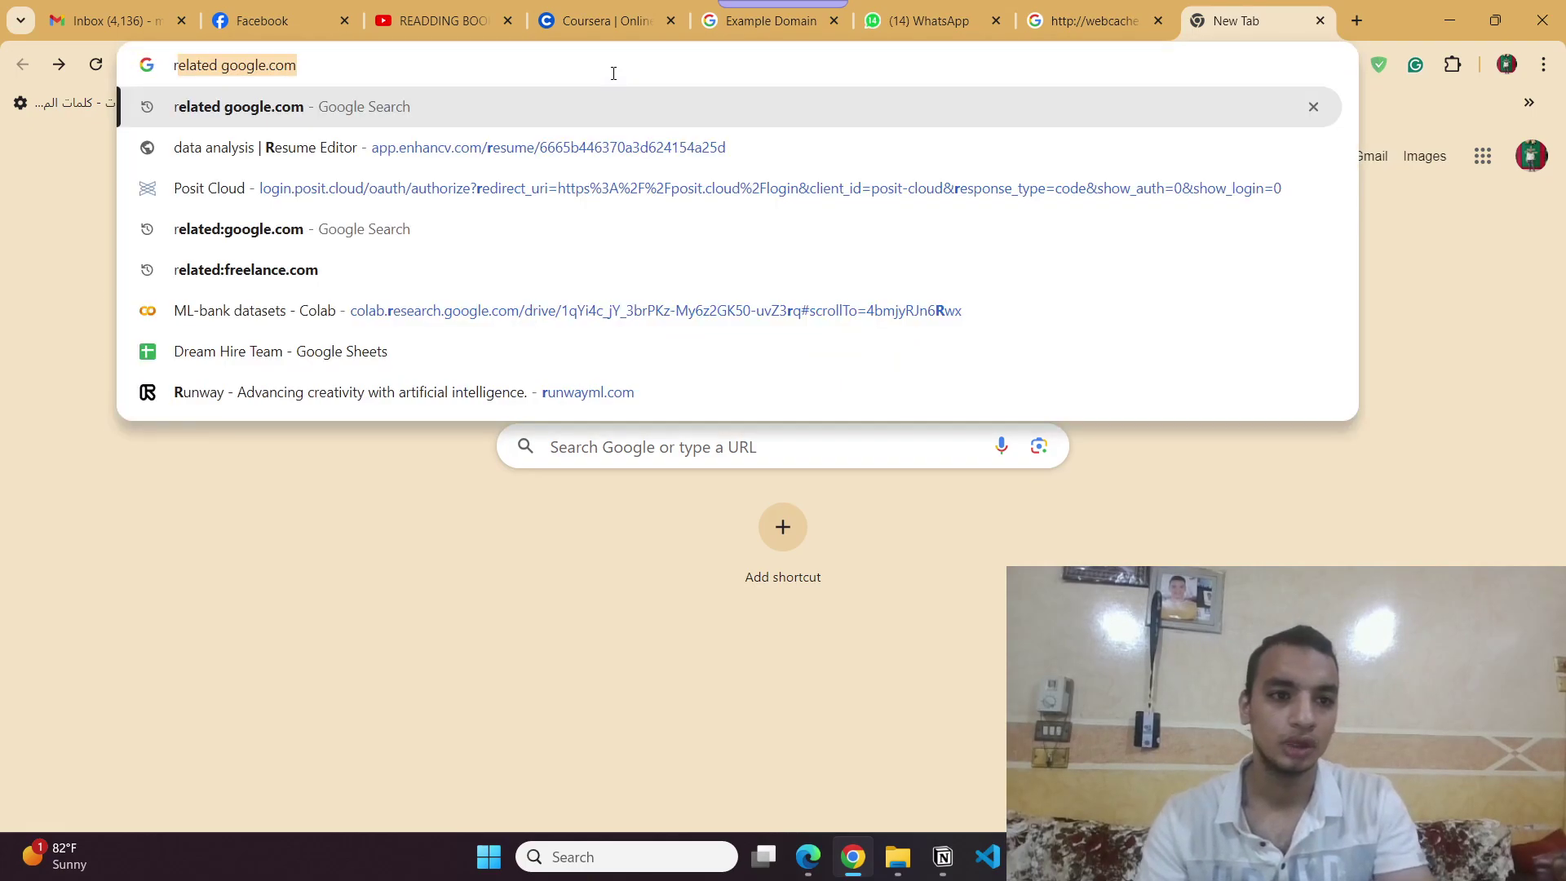
pyautogui.write('eact')
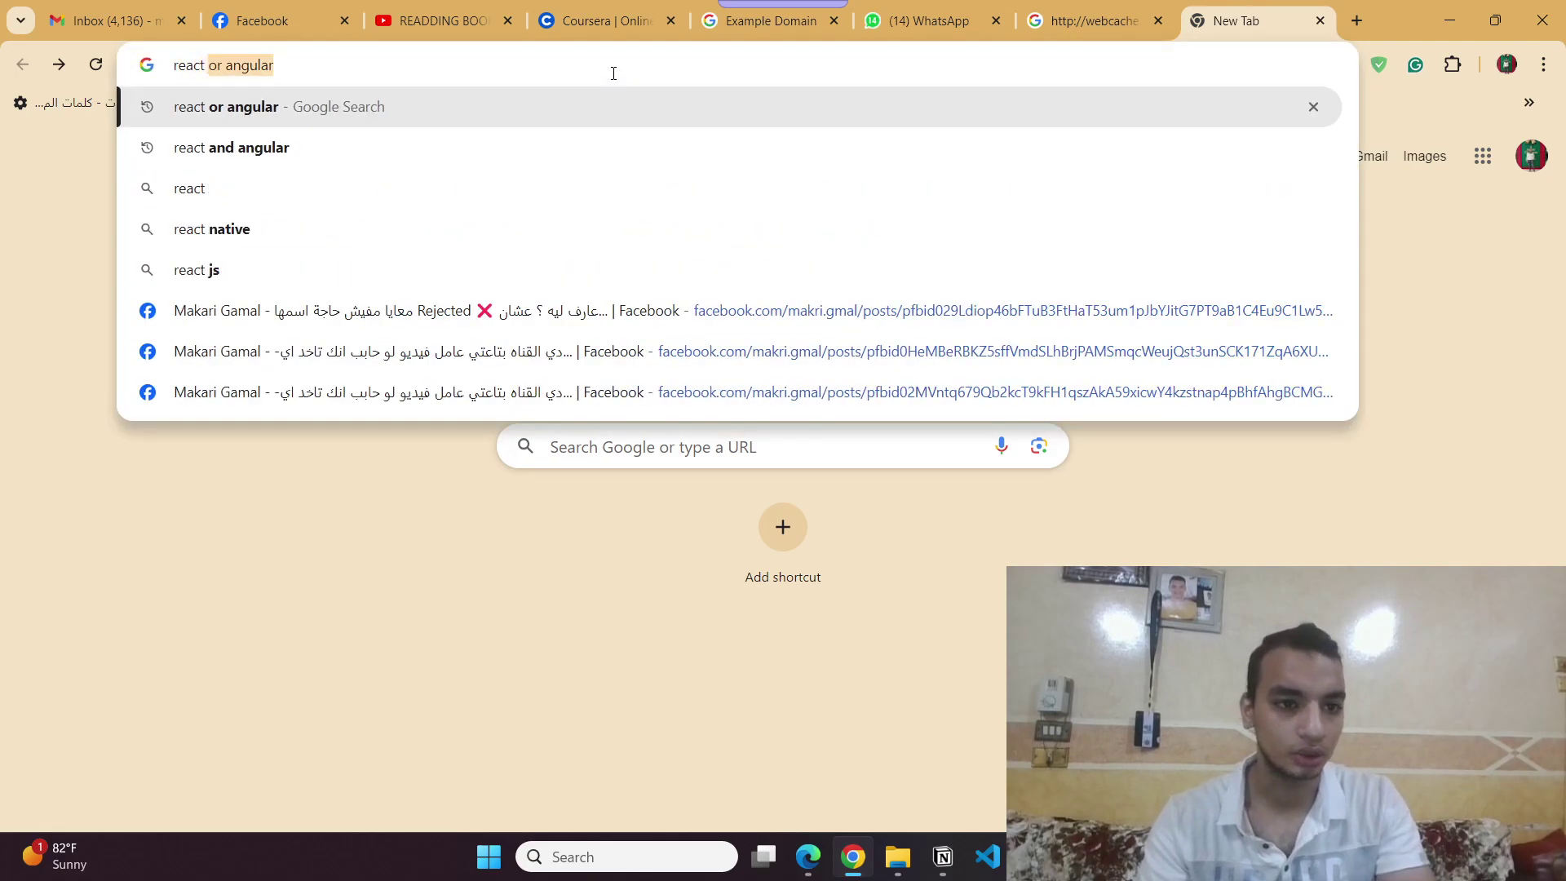
pyautogui.write(' i')
pyautogui.press('BackSpace')
pyautogui.write('or angular')
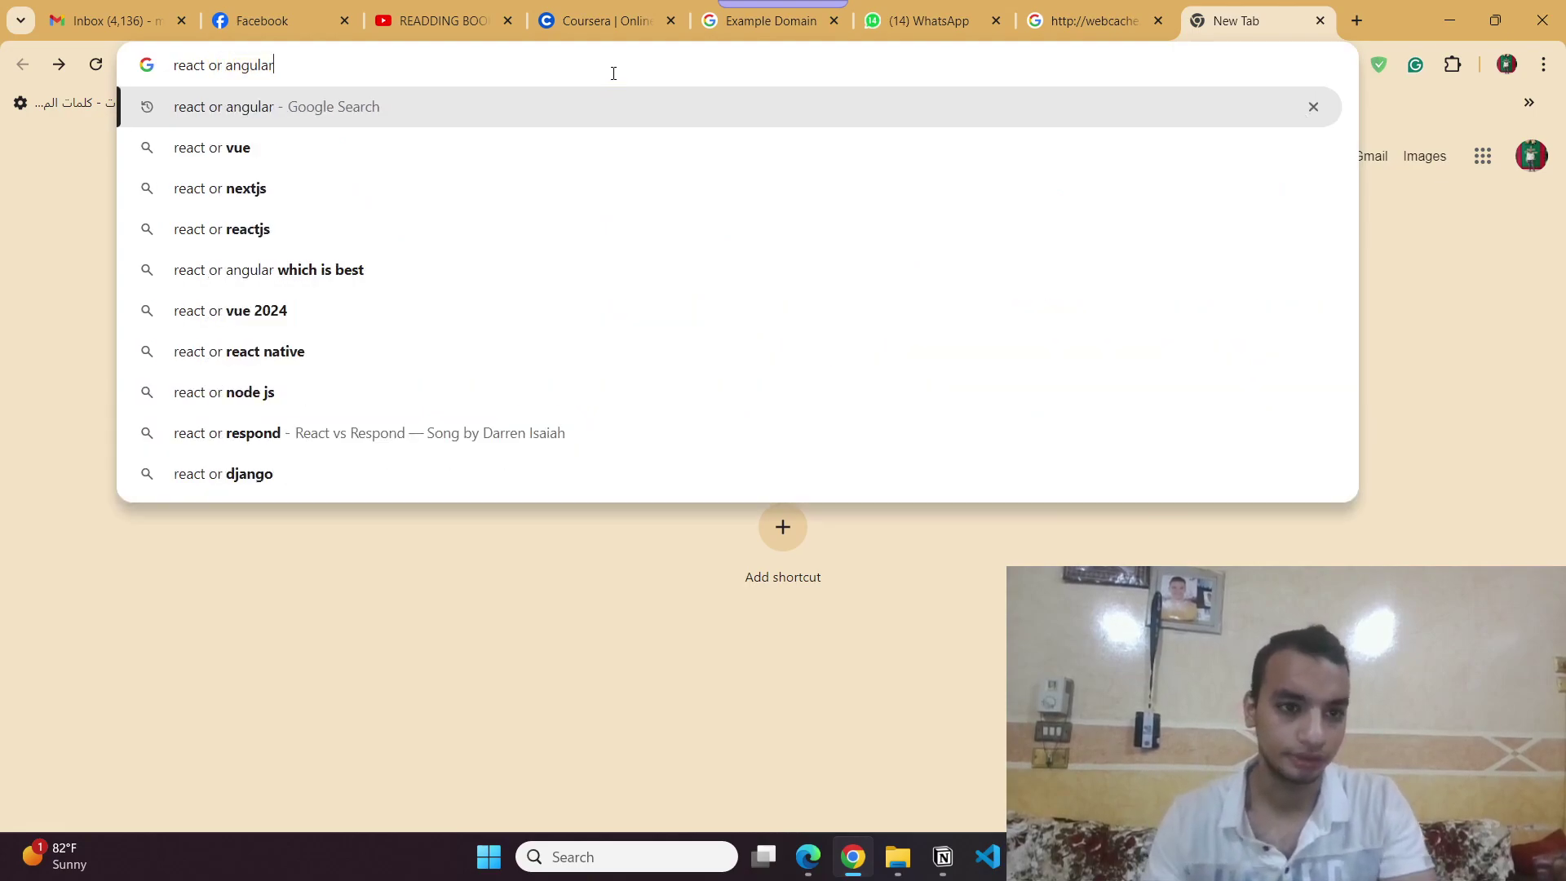
pyautogui.press('Return')
pyautogui.scroll(-3, 530, 457)
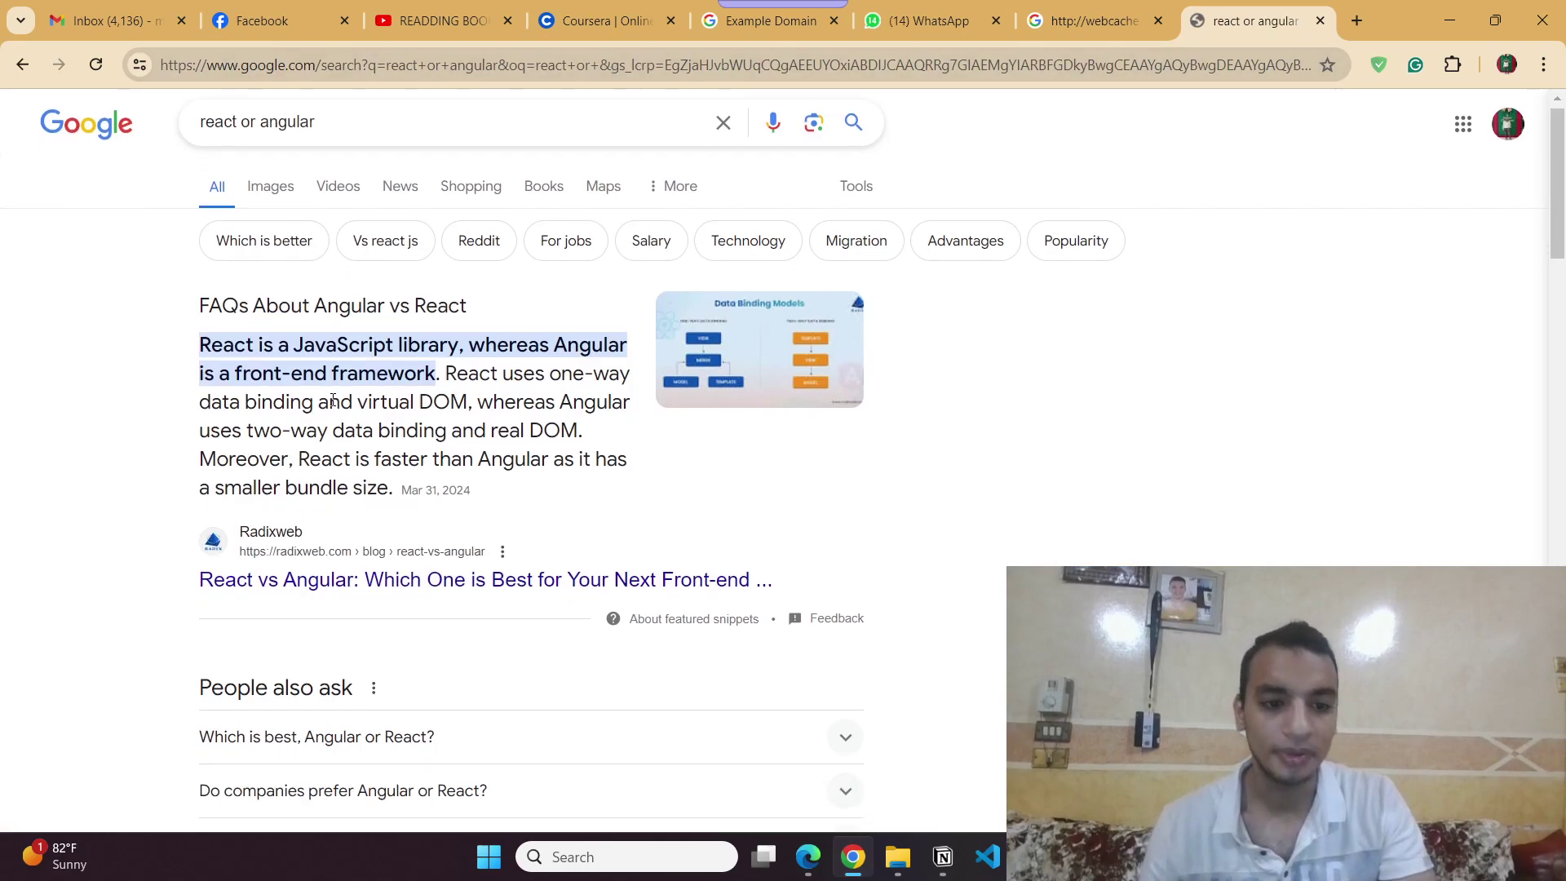
# Return to the blank new tab page and switch to the Notion notes to read tip 8 on AFTER and BEFORE filtering.
pyautogui.click(22, 65)
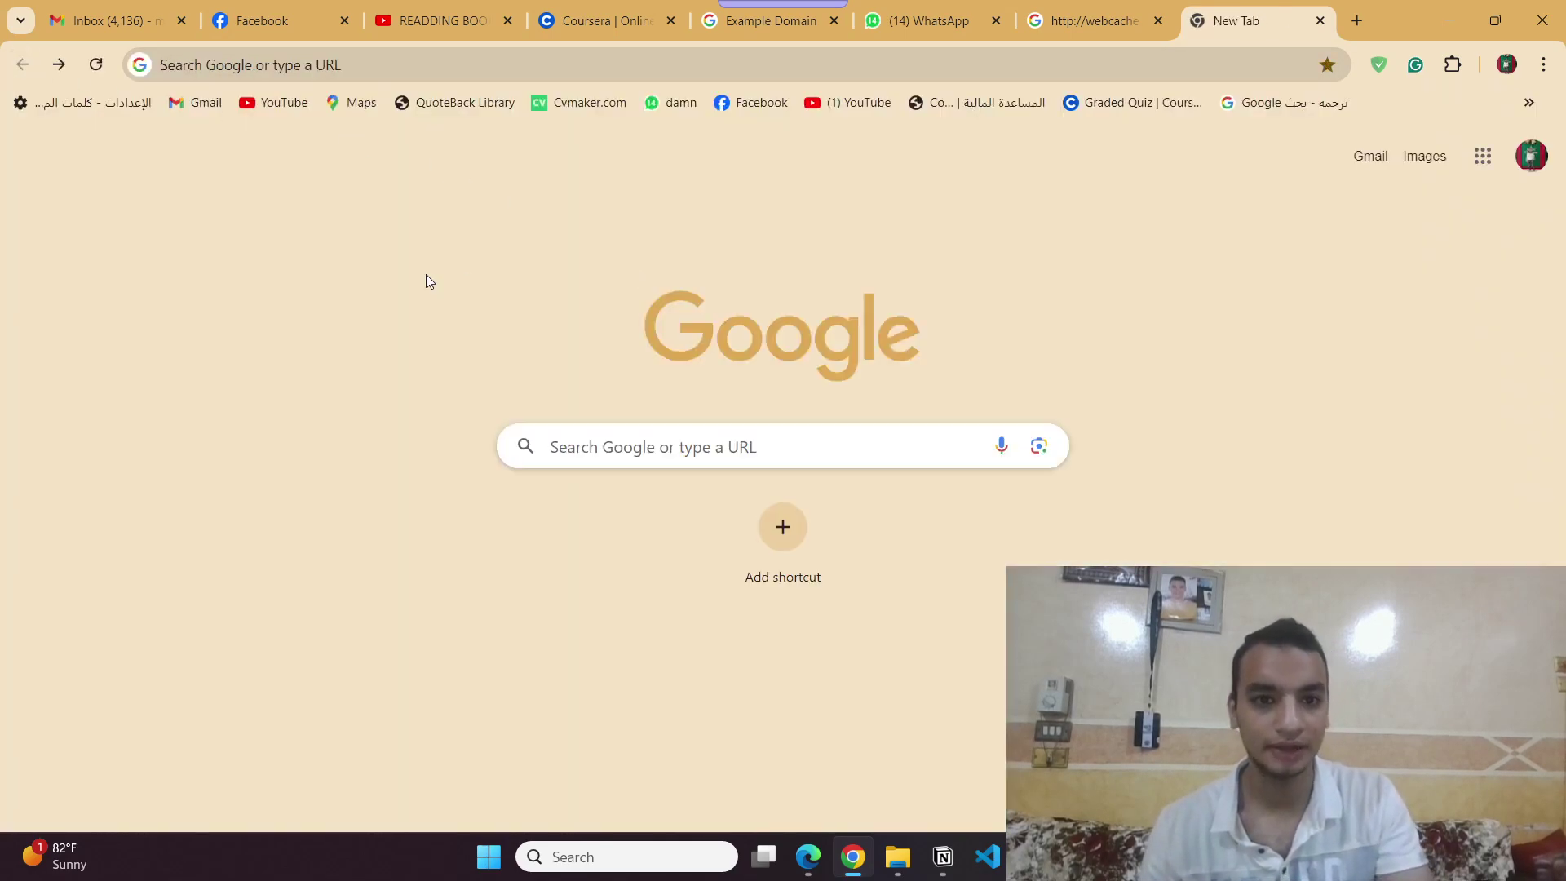
pyautogui.hotkey('alt', 'Tab')
pyautogui.scroll(-2, 336, 600)
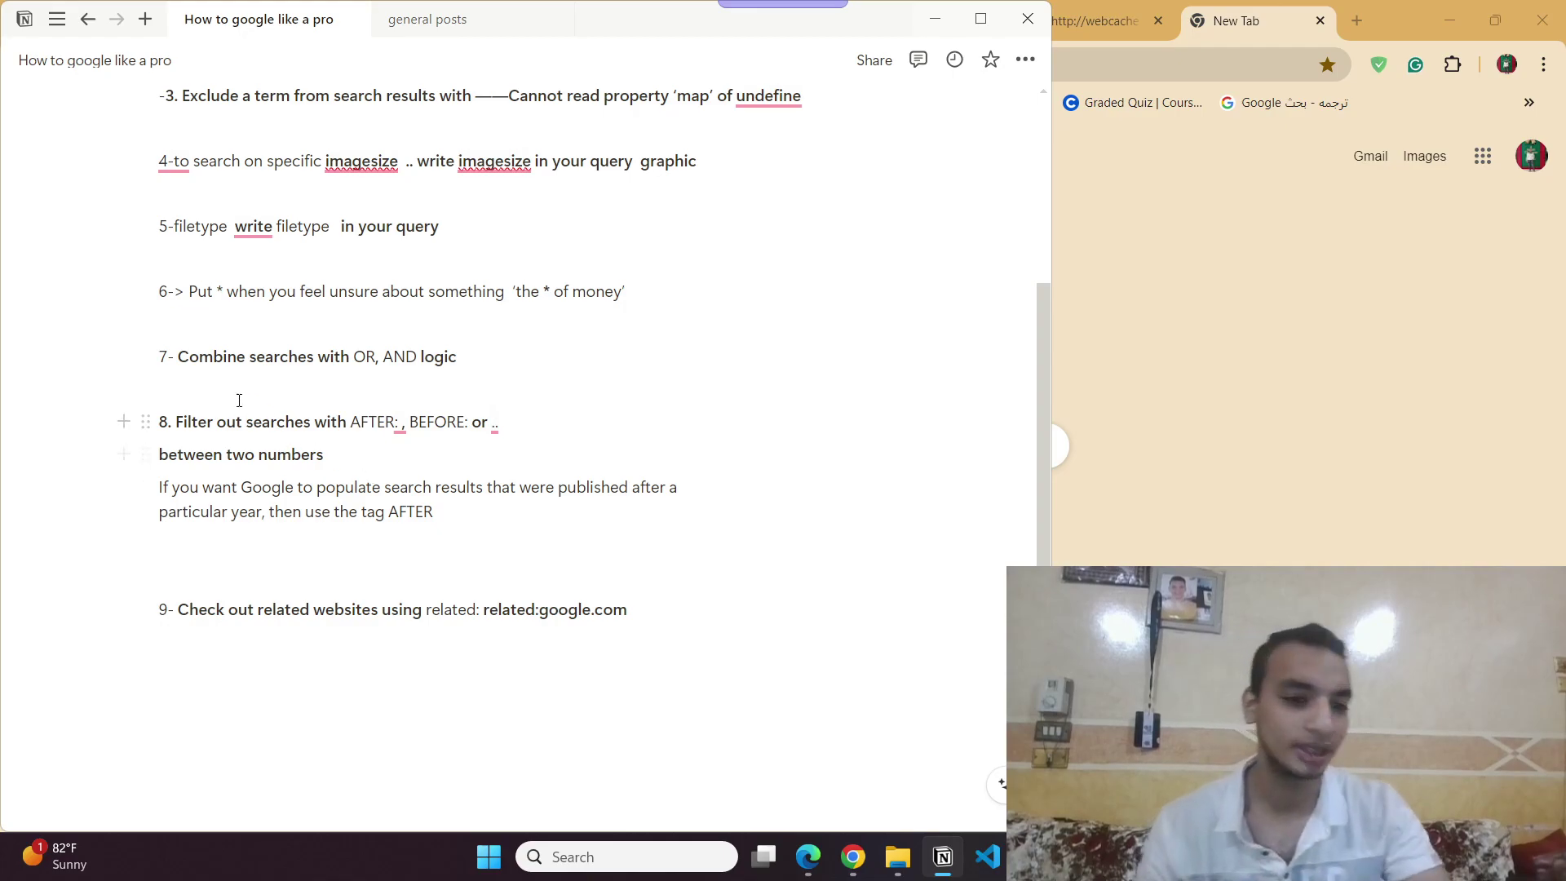
# Switch to Chrome, search for "history of ai vbefore 2000", and switch to the corrected query "history of ai before 2000".
pyautogui.click(1369, 375)
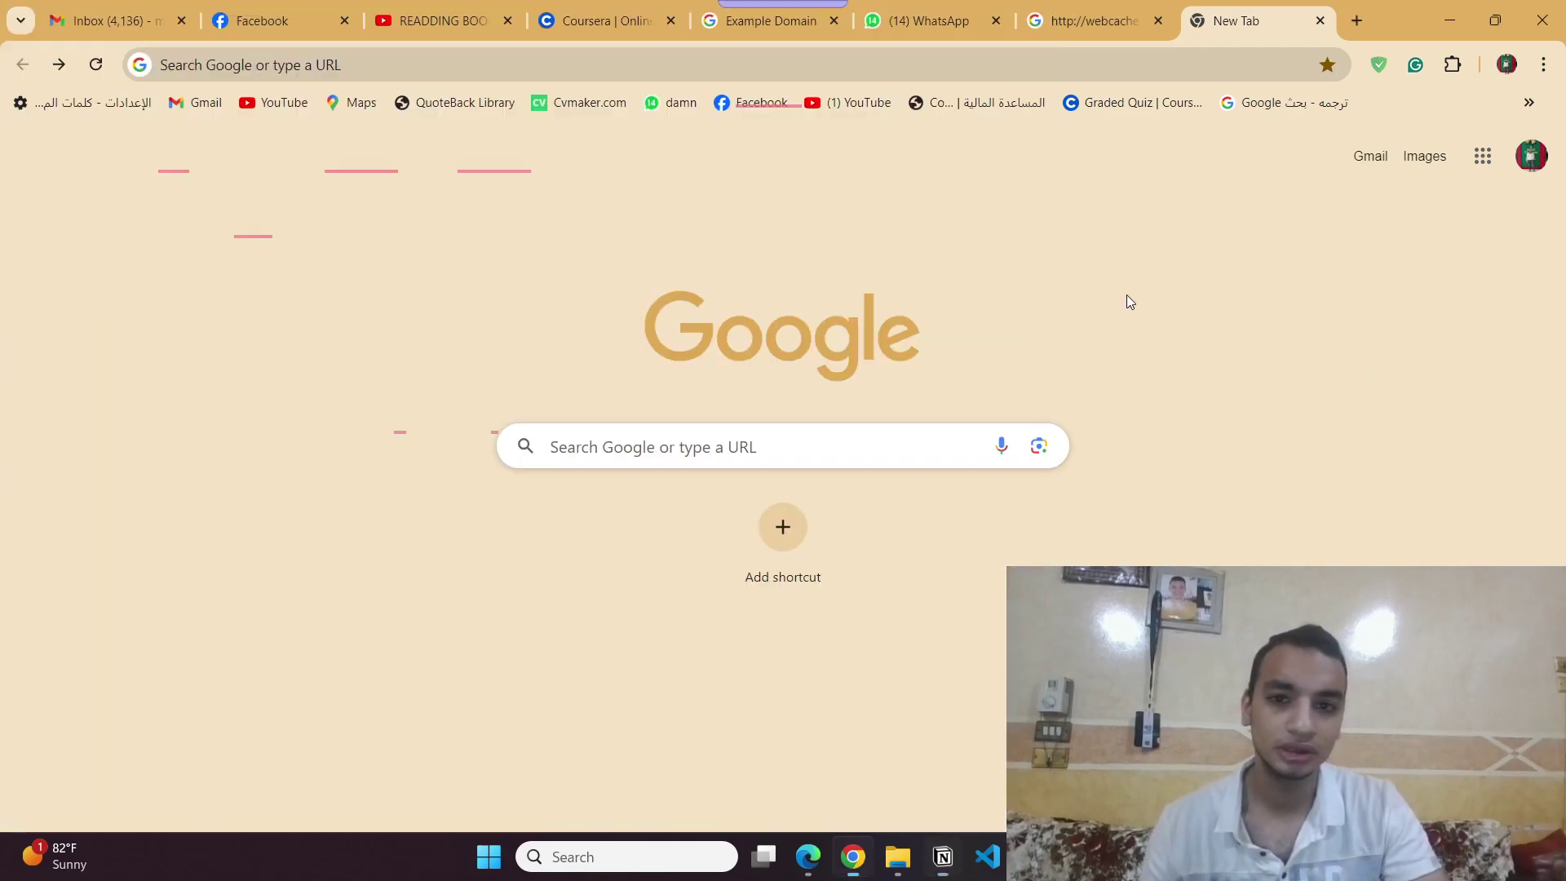
pyautogui.click(699, 72)
pyautogui.write('host')
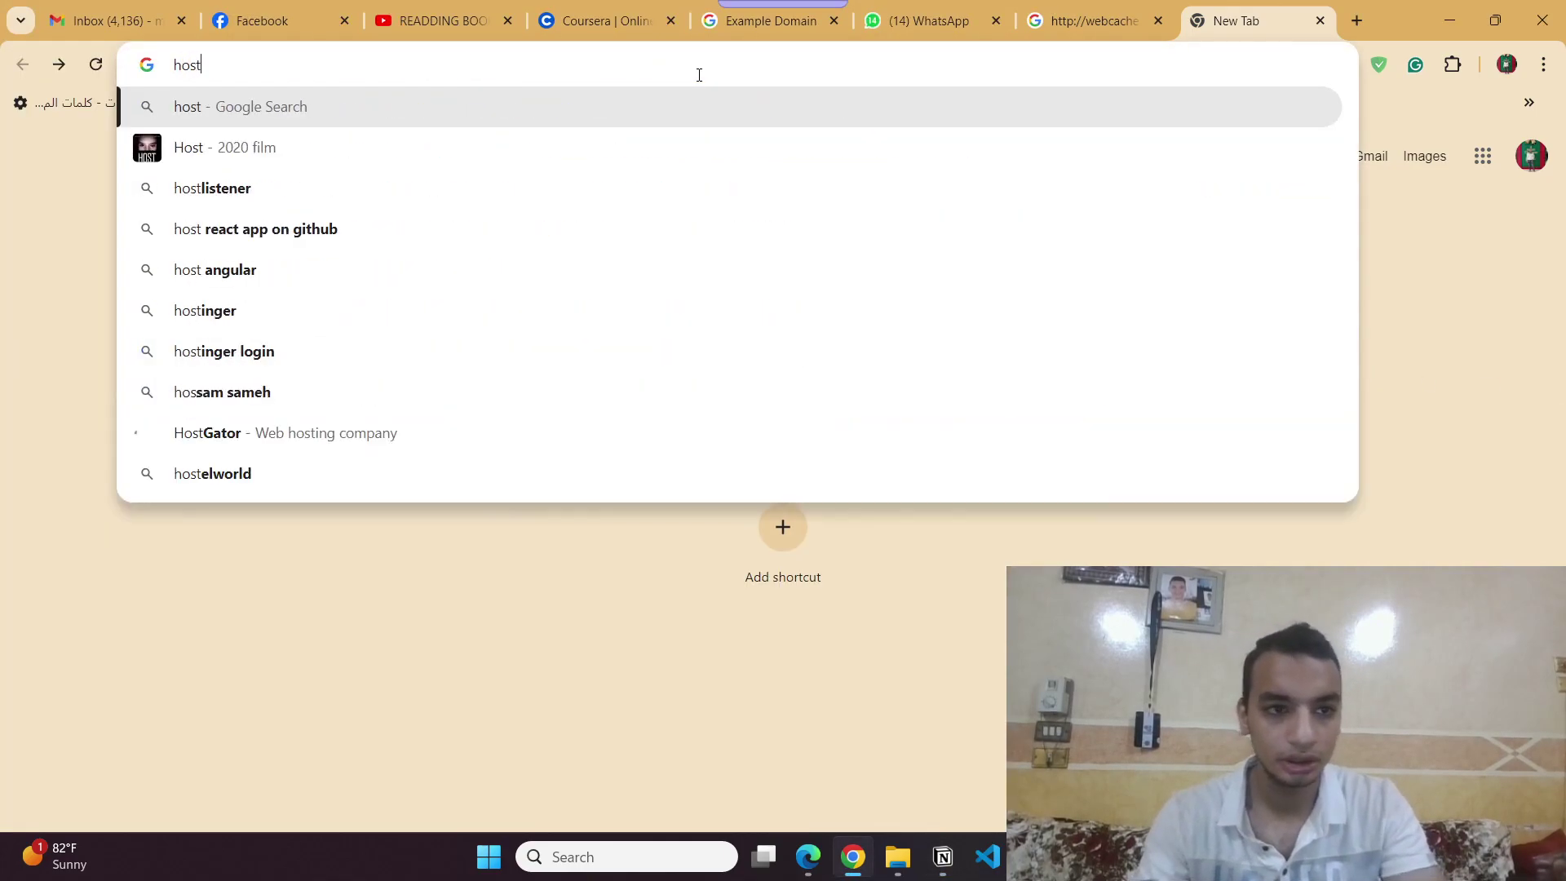
pyautogui.press('BackSpace')
pyautogui.press('BackSpace')
pyautogui.press('BackSpace')
pyautogui.write('istory ')
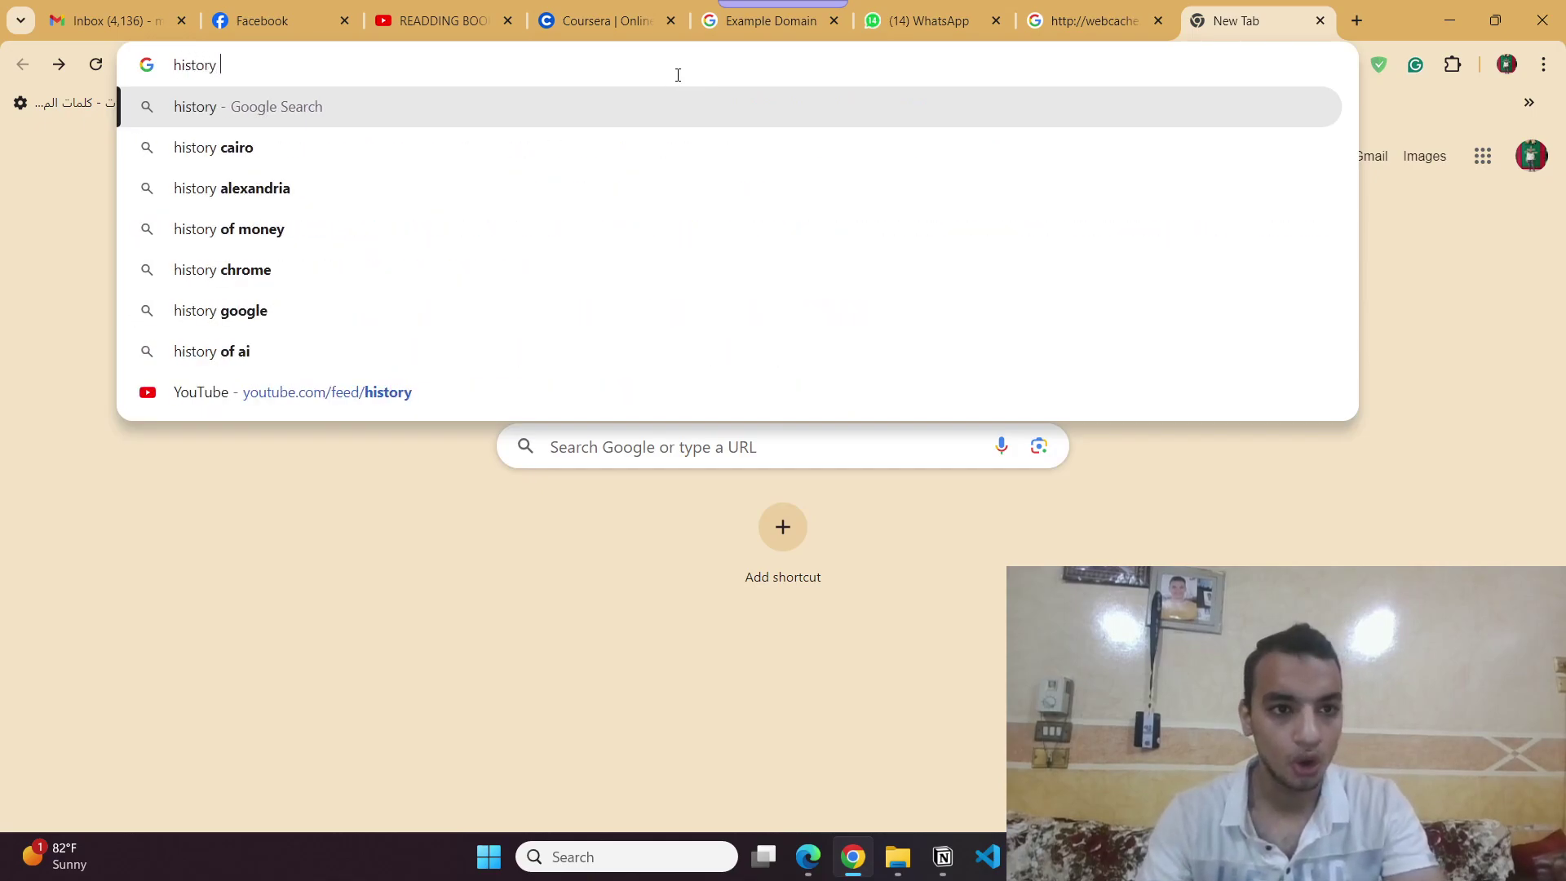
pyautogui.write('of ai v')
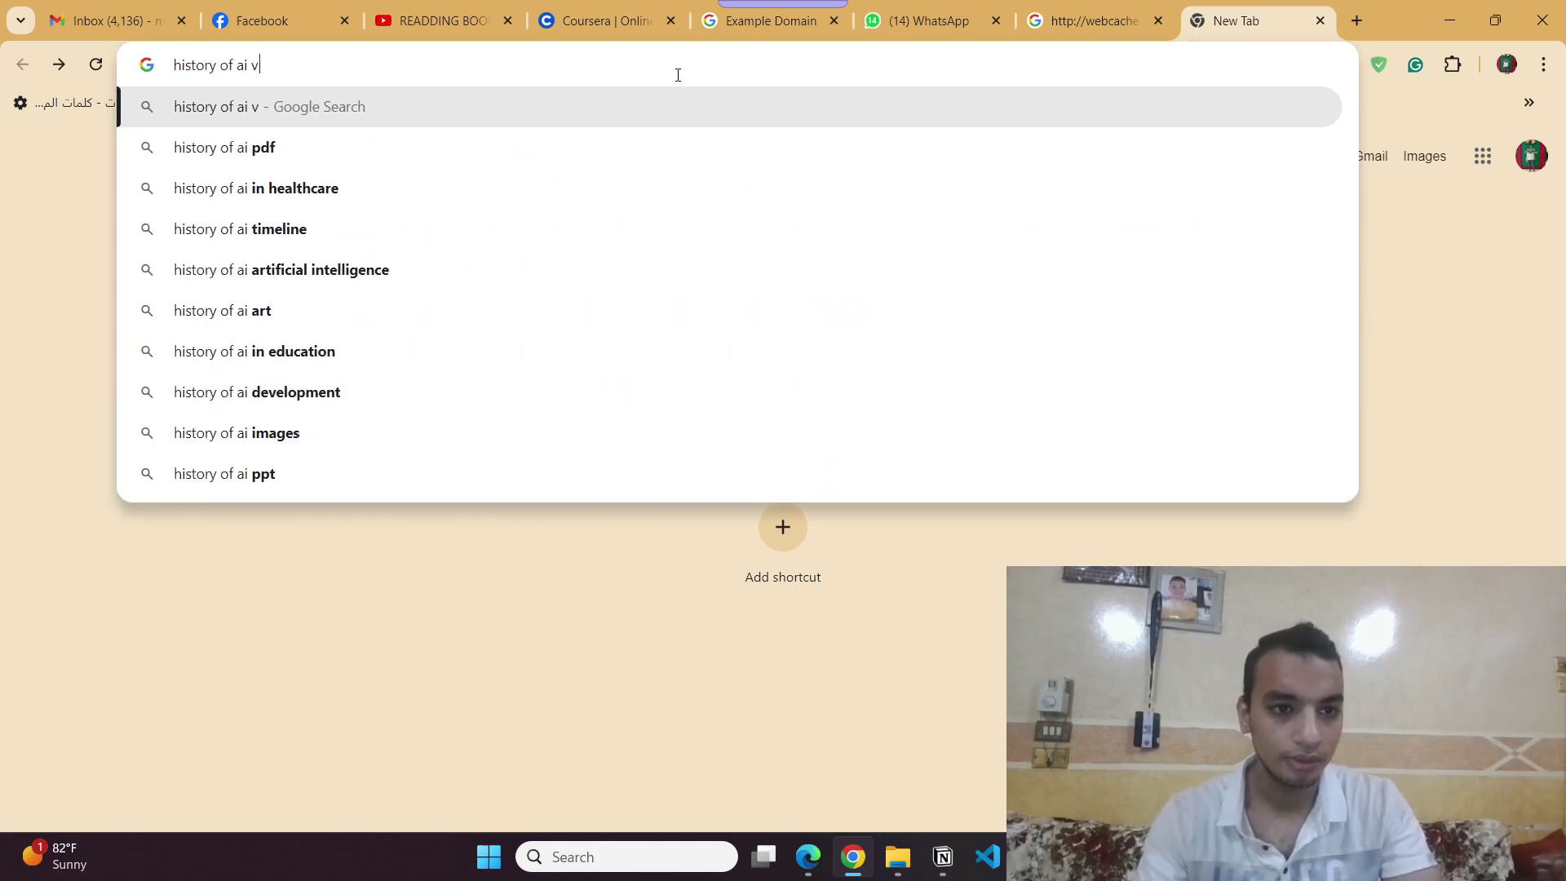
pyautogui.press('BackSpace')
pyautogui.write('be')
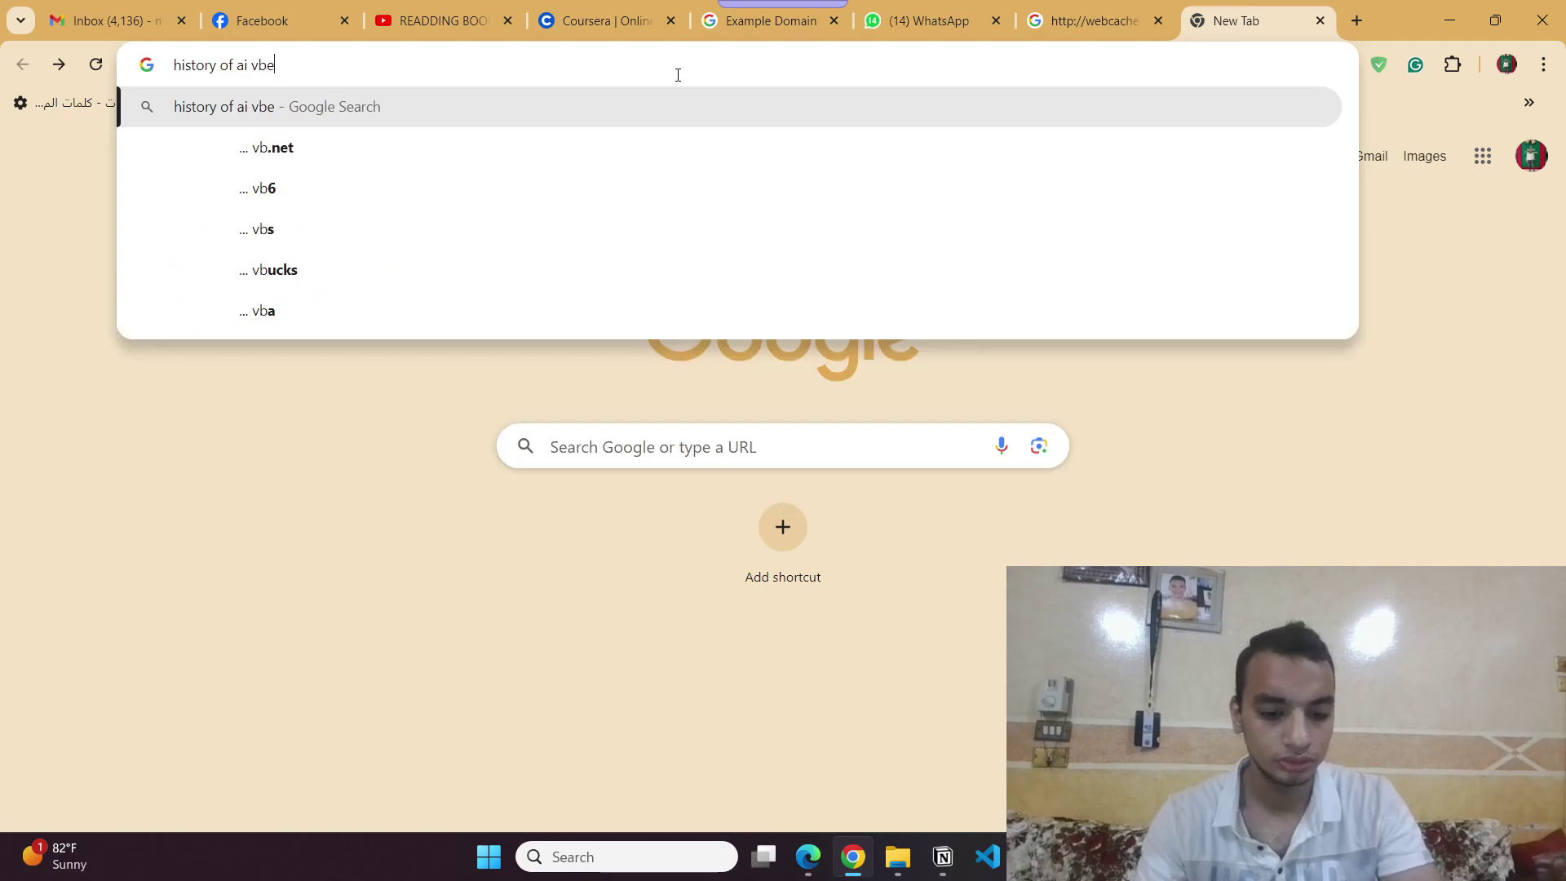
pyautogui.write('fore 2000')
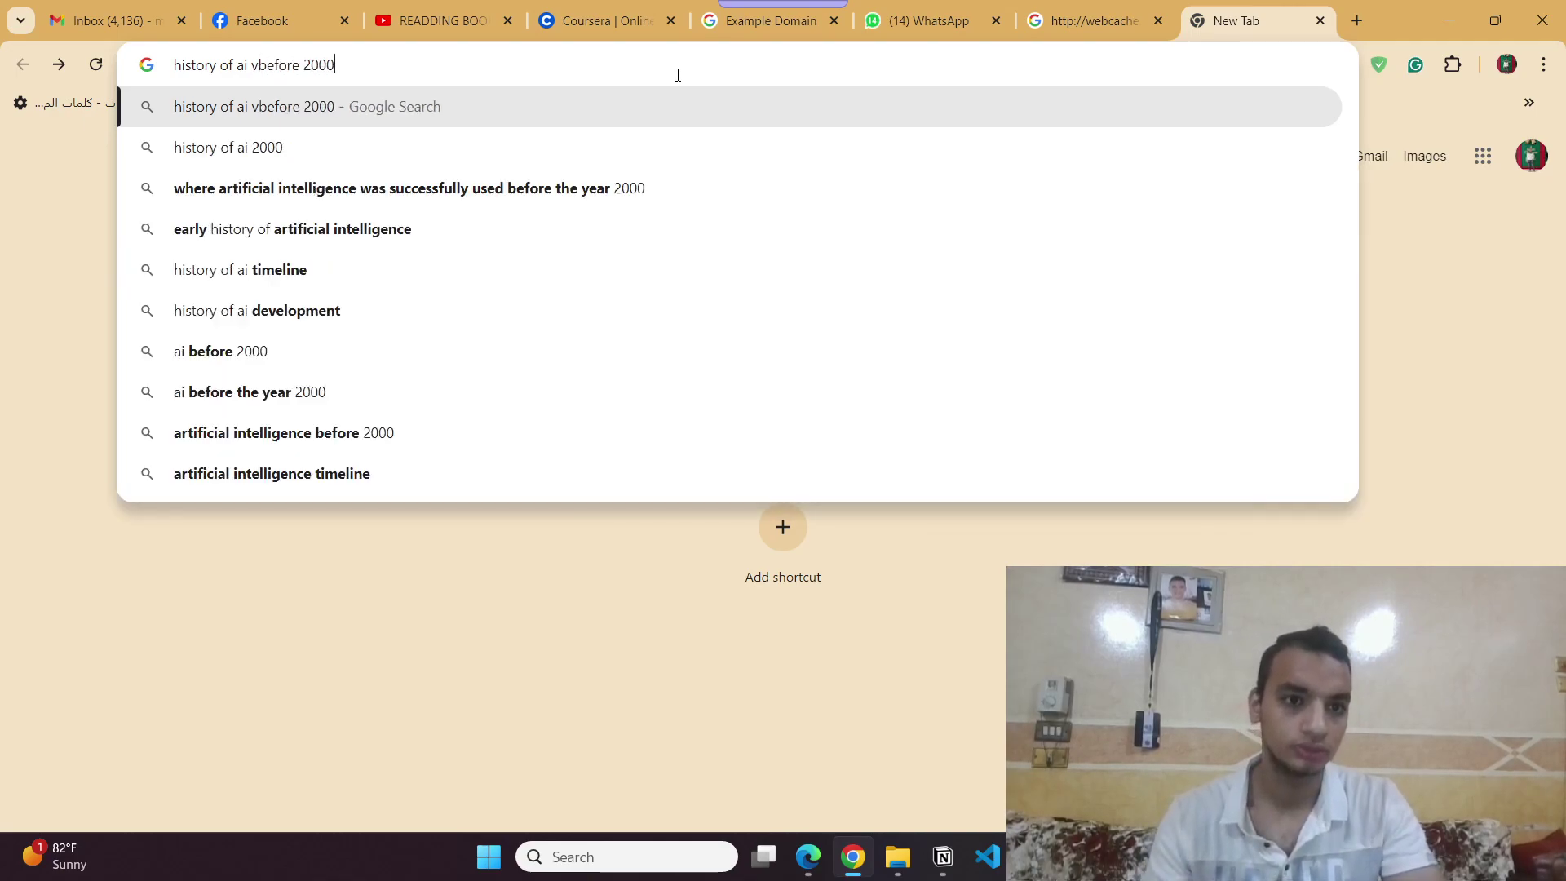
pyautogui.press('Return')
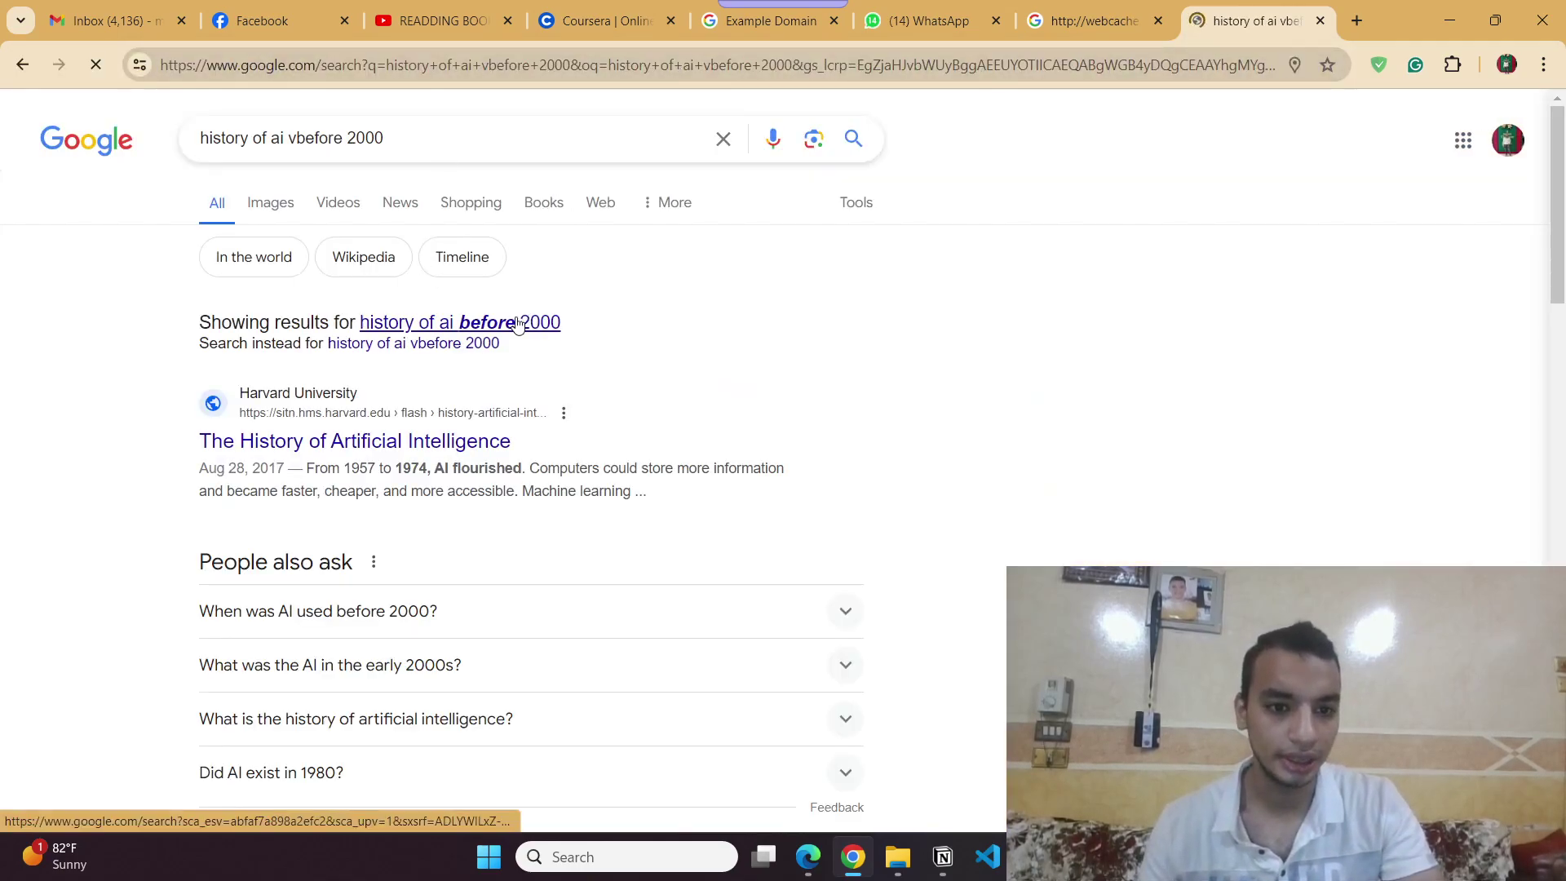
pyautogui.click(458, 322)
# Look through the results and open Wikipedia's "Timeline of artificial intelligence" article.
pyautogui.scroll(-5, 457, 412)
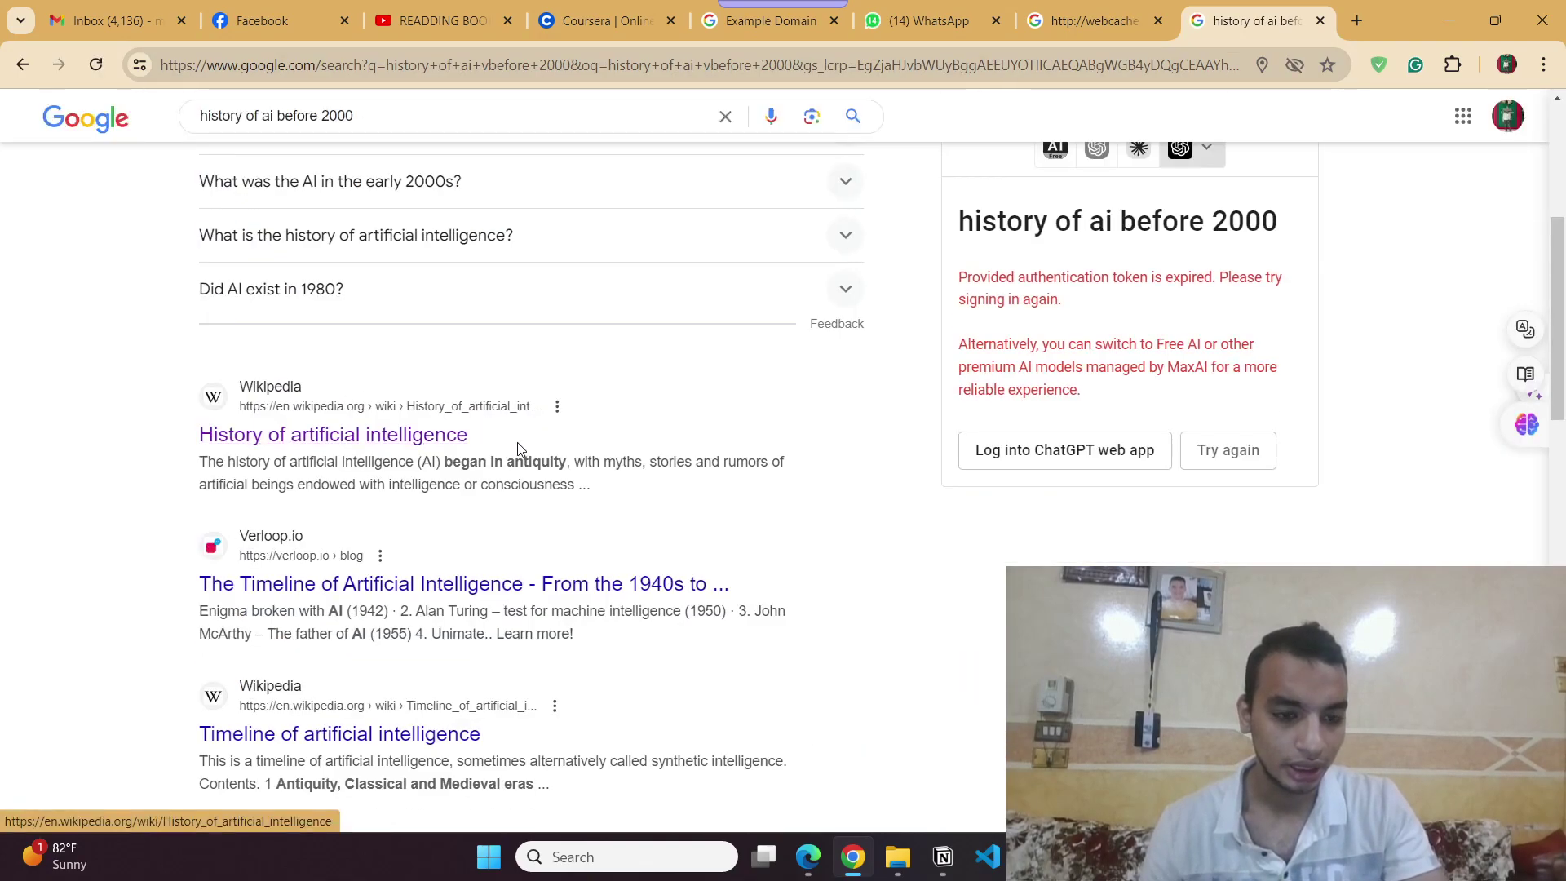
pyautogui.scroll(-4, 661, 490)
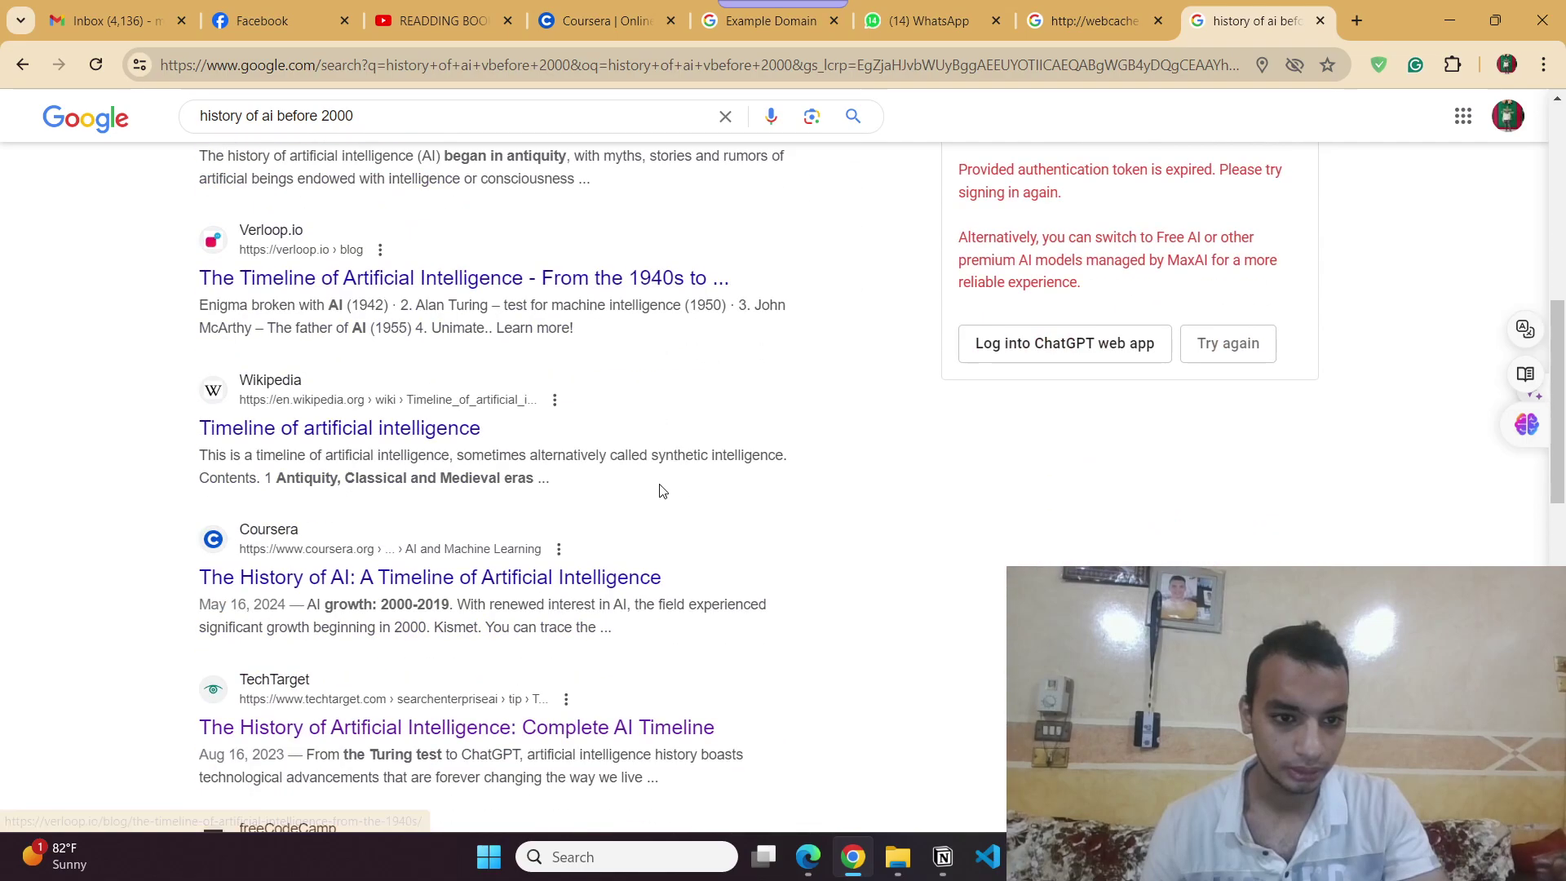
pyautogui.scroll(3, 658, 489)
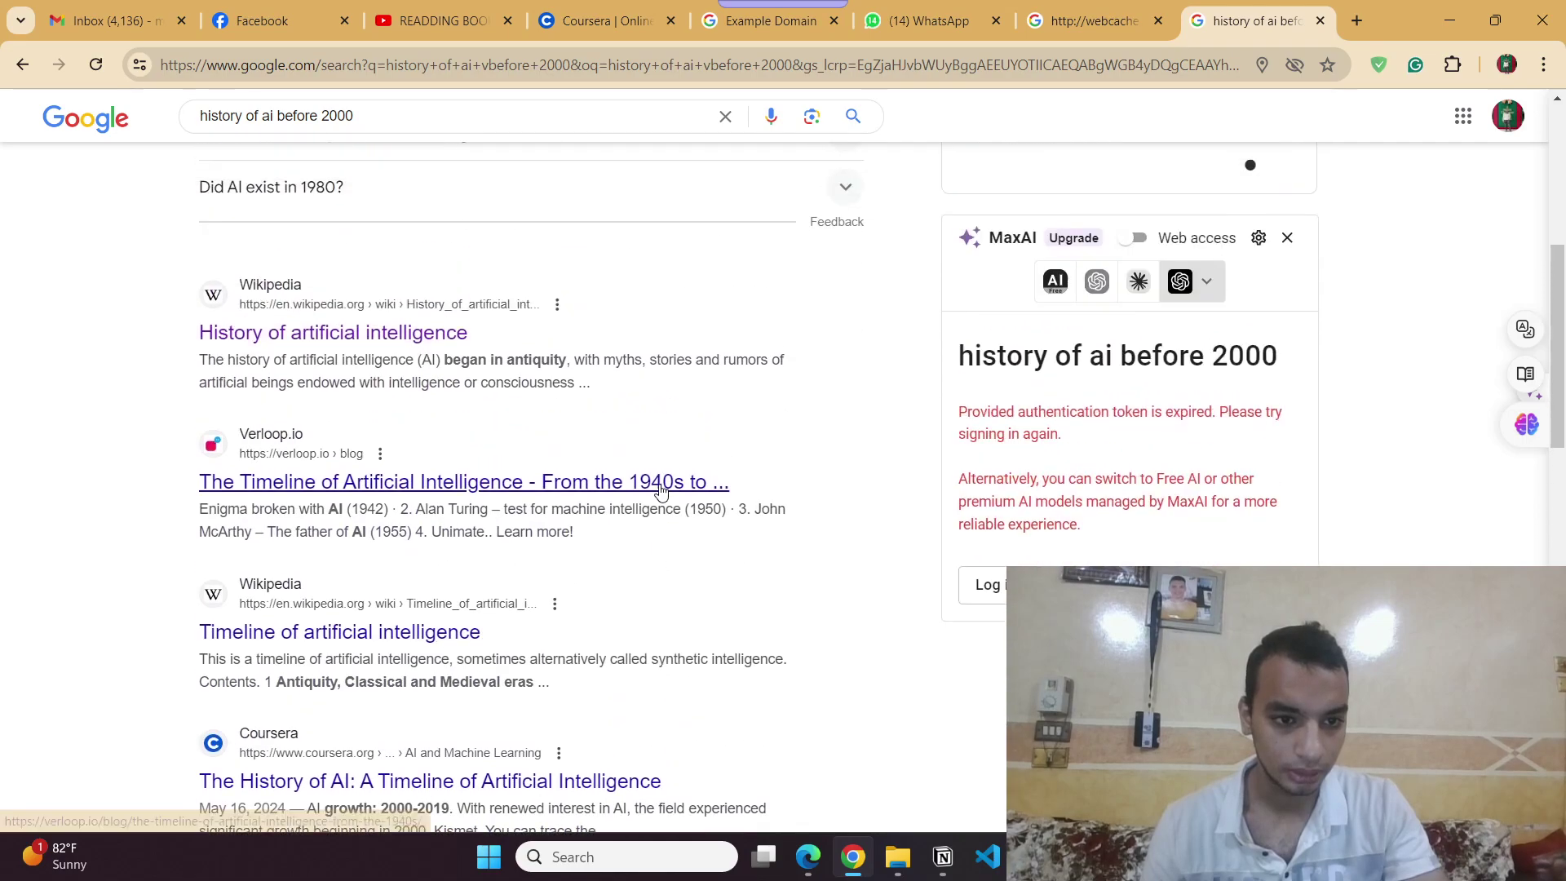
pyautogui.click(431, 641)
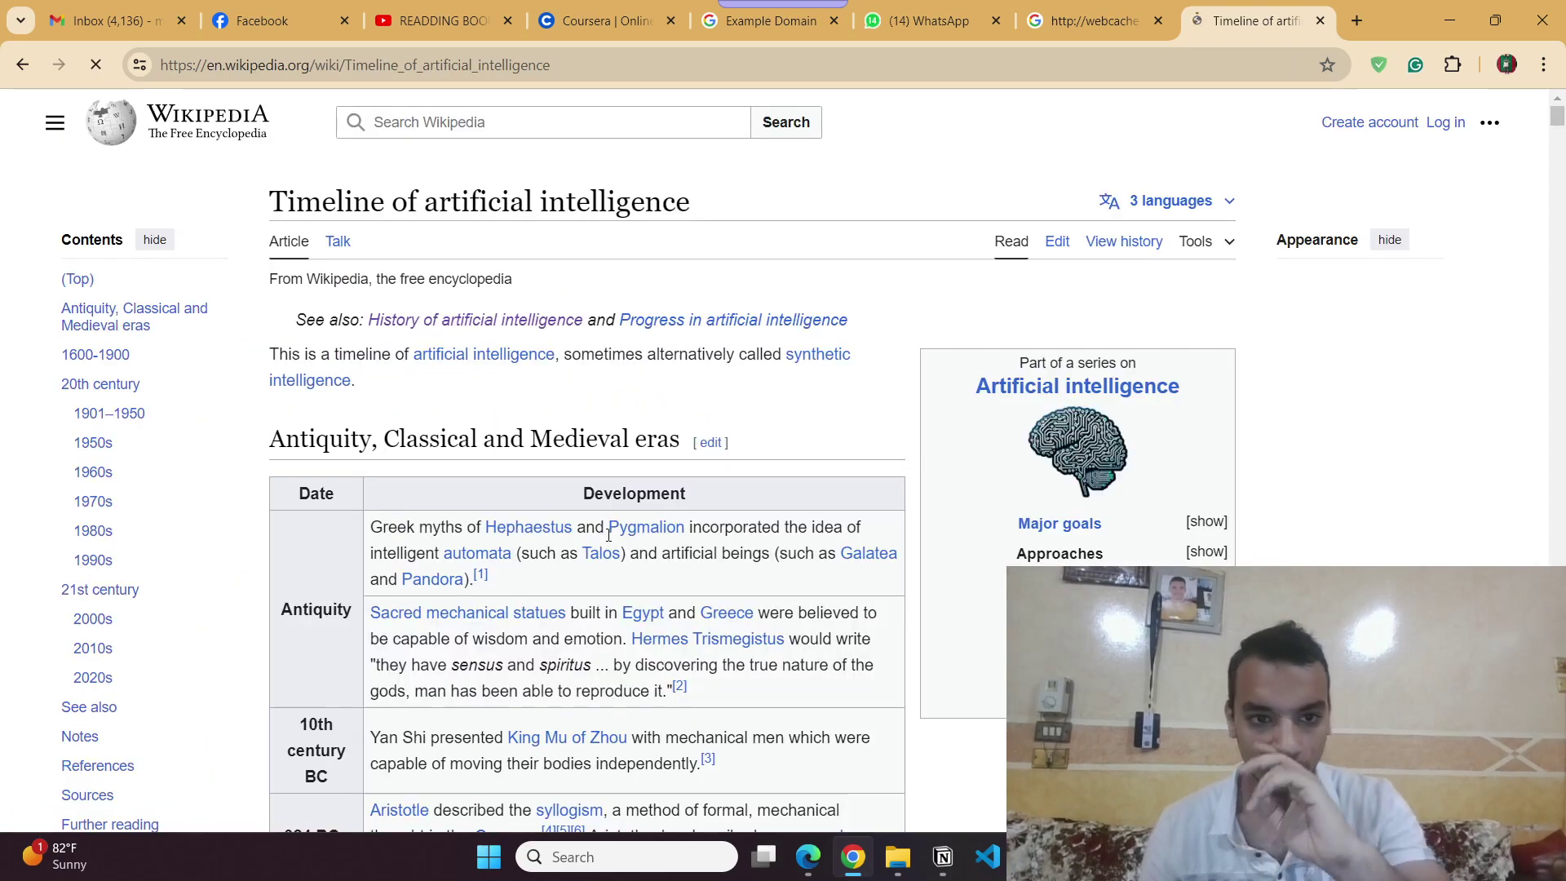
# Read through the Wikipedia timeline tables from Antiquity into the 1600-1900 section.
pyautogui.scroll(-5, 330, 392)
pyautogui.scroll(2, 414, 408)
pyautogui.scroll(-1, 415, 408)
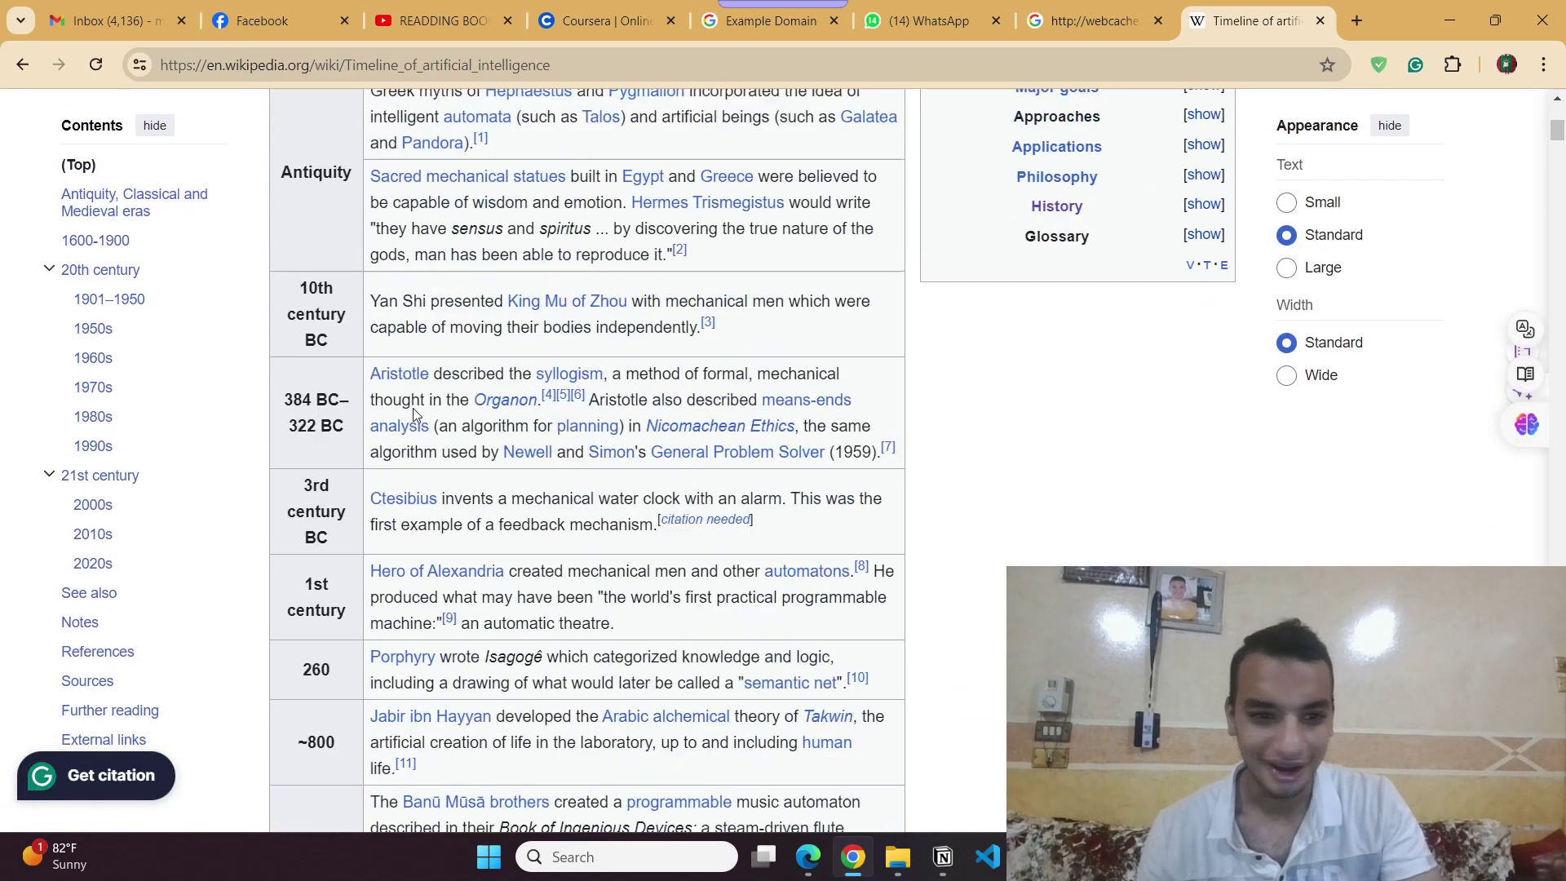
pyautogui.scroll(-4, 114, 342)
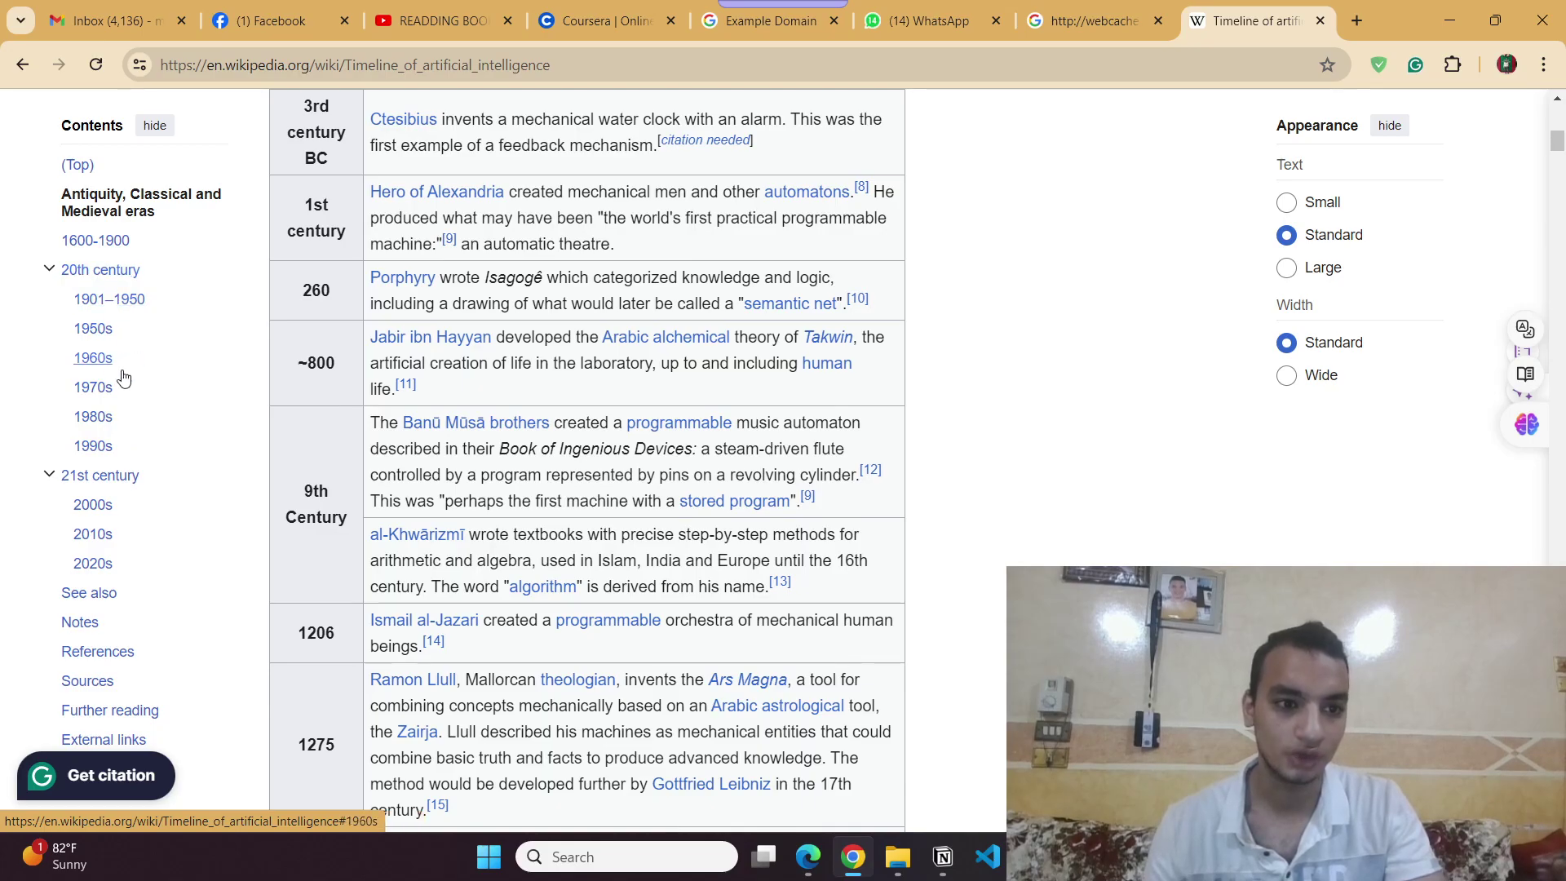
pyautogui.scroll(-5, 433, 481)
pyautogui.scroll(10, 336, 529)
pyautogui.scroll(-15, 336, 528)
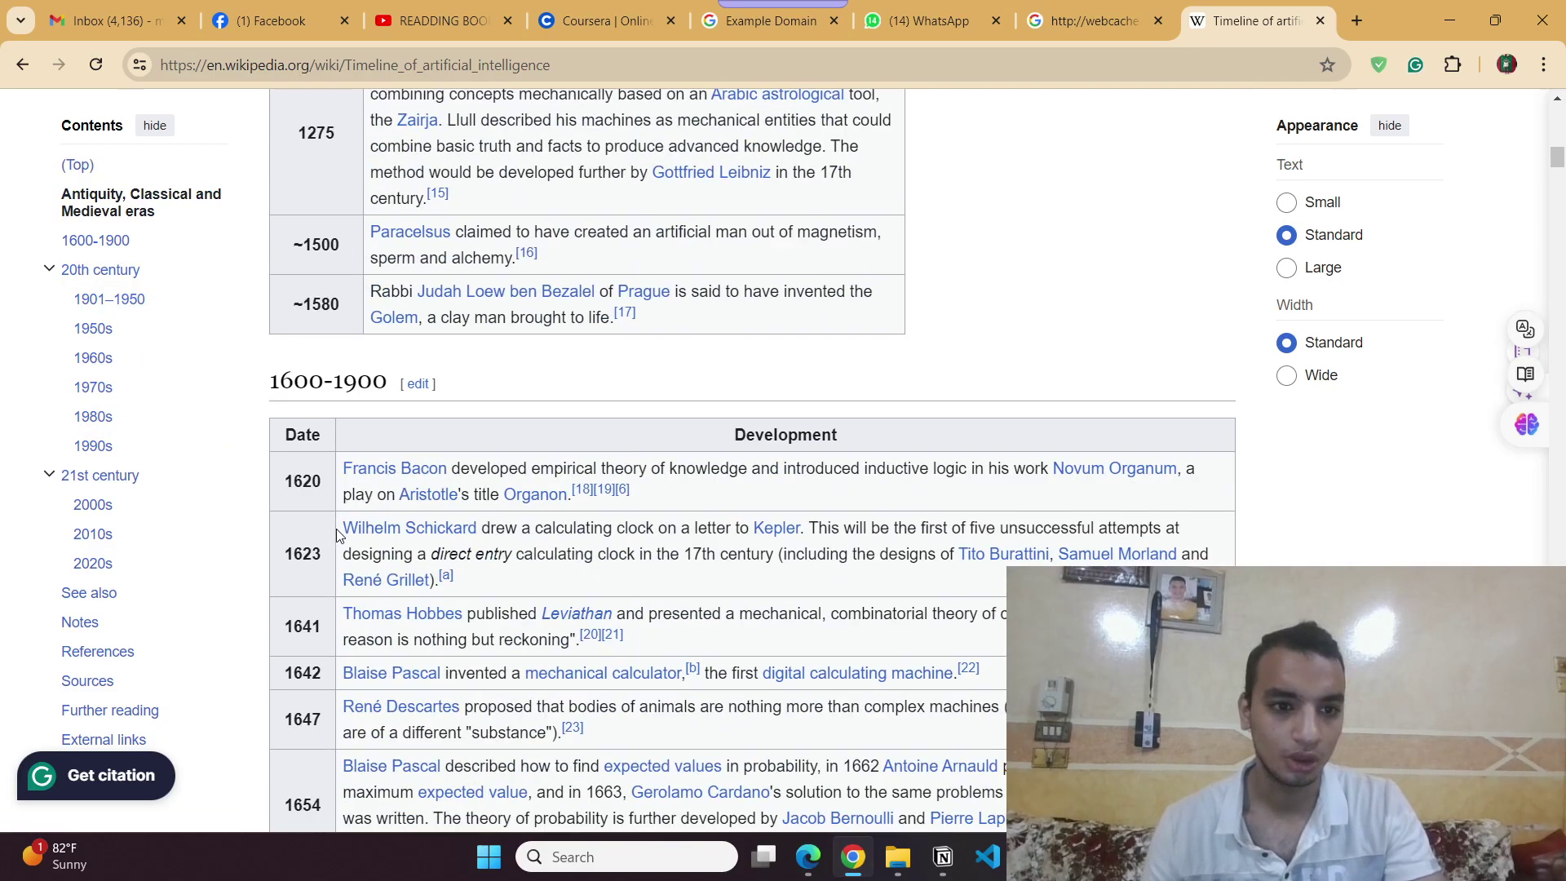
pyautogui.scroll(-10, 336, 534)
# Go back to the blank new tab page and return to the Notion notes to read tips 8 and 9.
pyautogui.click(13, 71)
pyautogui.click(8, 72)
pyautogui.hotkey('alt', 'Tab')
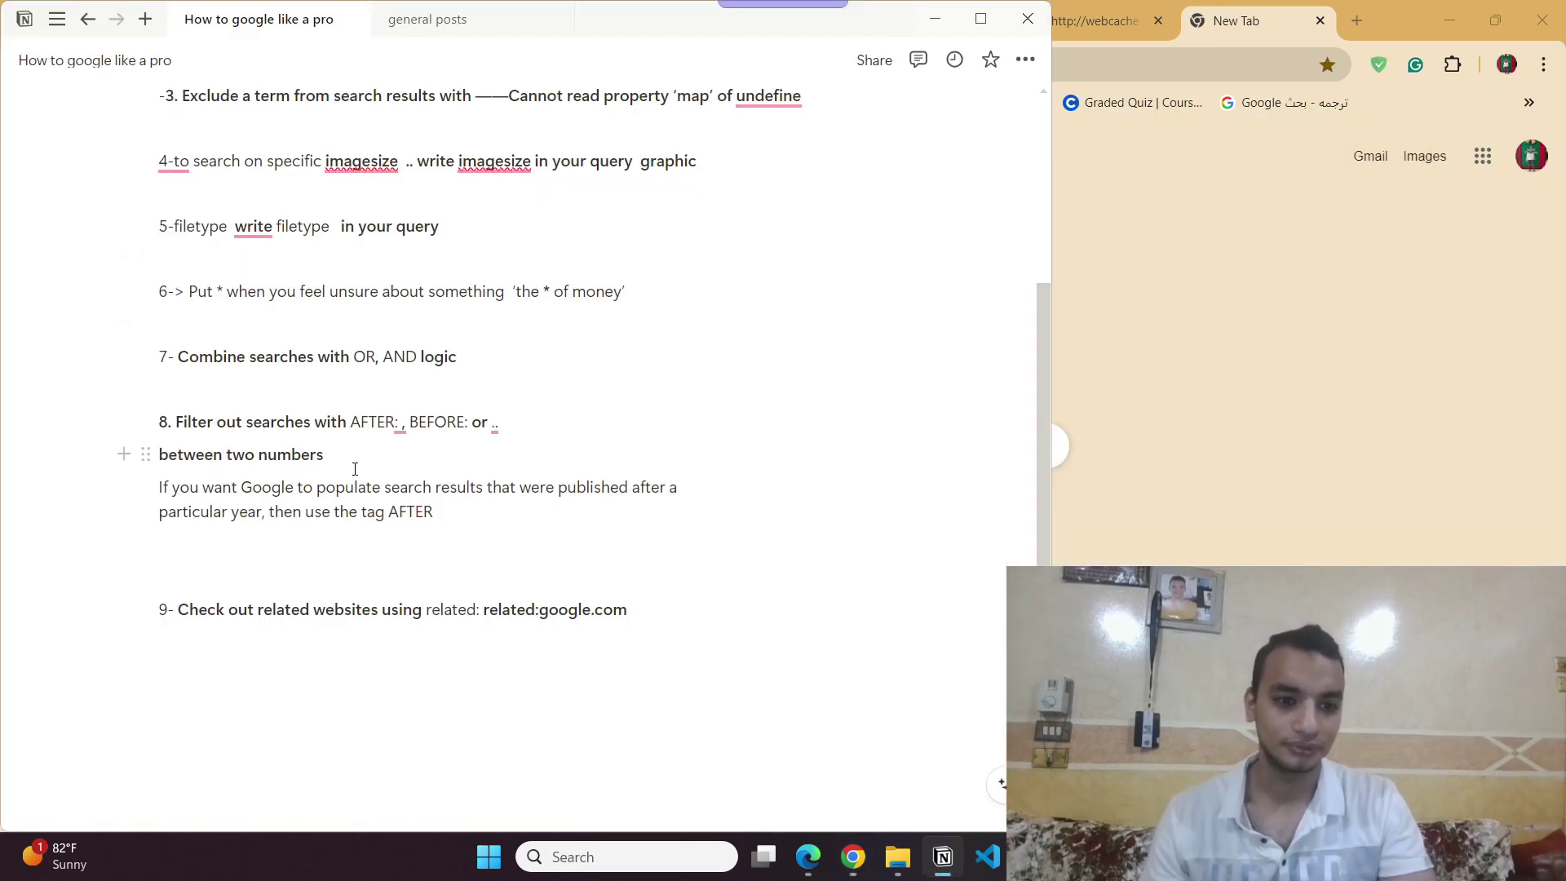
pyautogui.hotkey('alt', 'Tab')
pyautogui.hotkey('alt', 'Tab')
pyautogui.press('Escape')
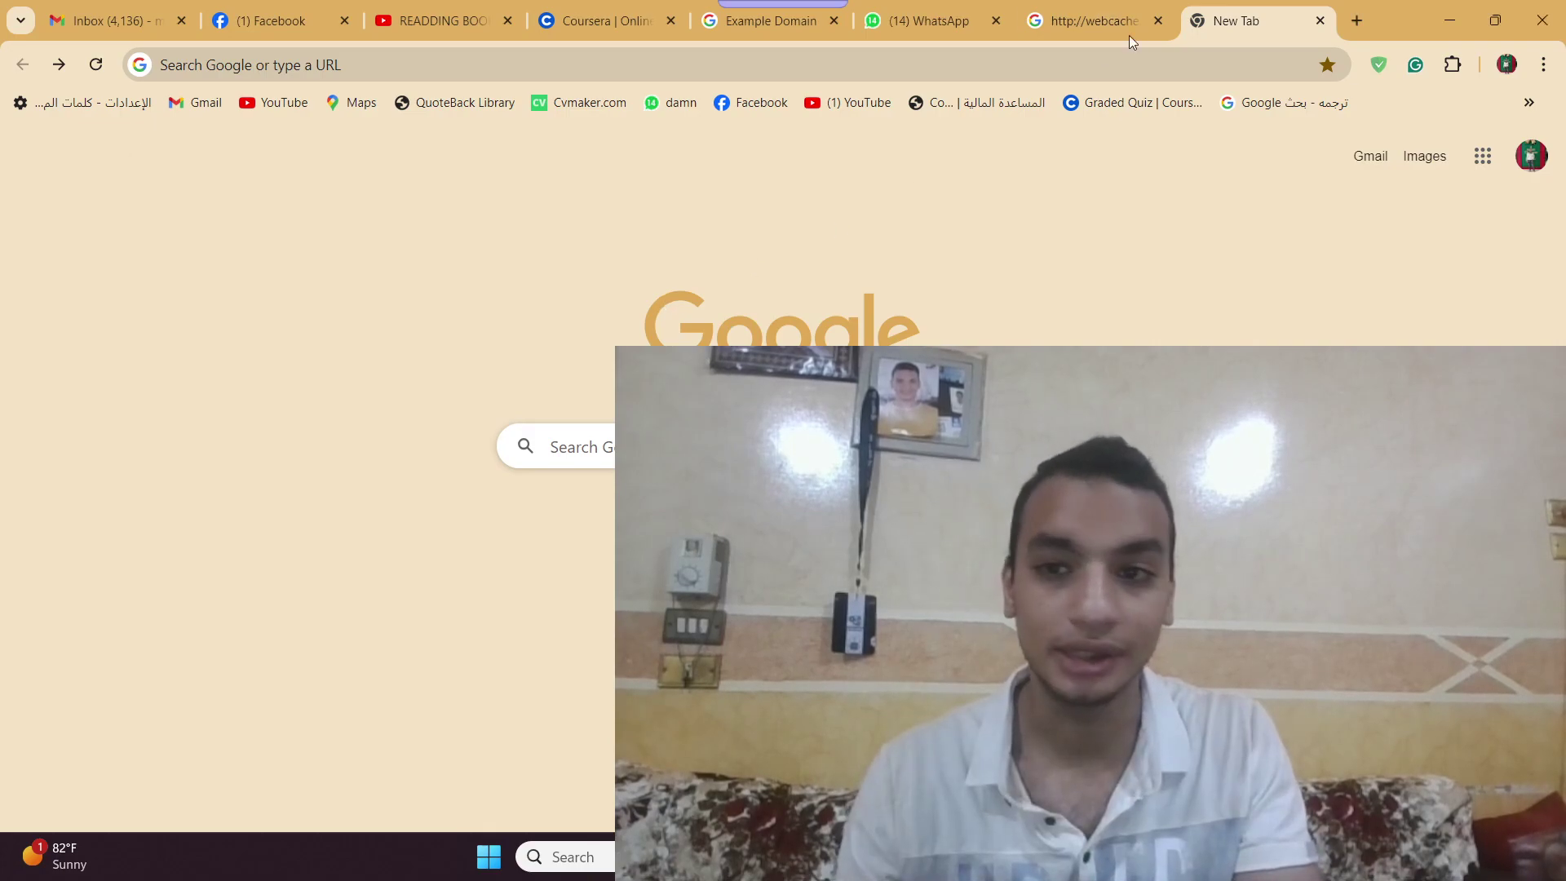
pyautogui.hotkey('alt', 'Tab')
pyautogui.hotkey('alt', 'Tab')
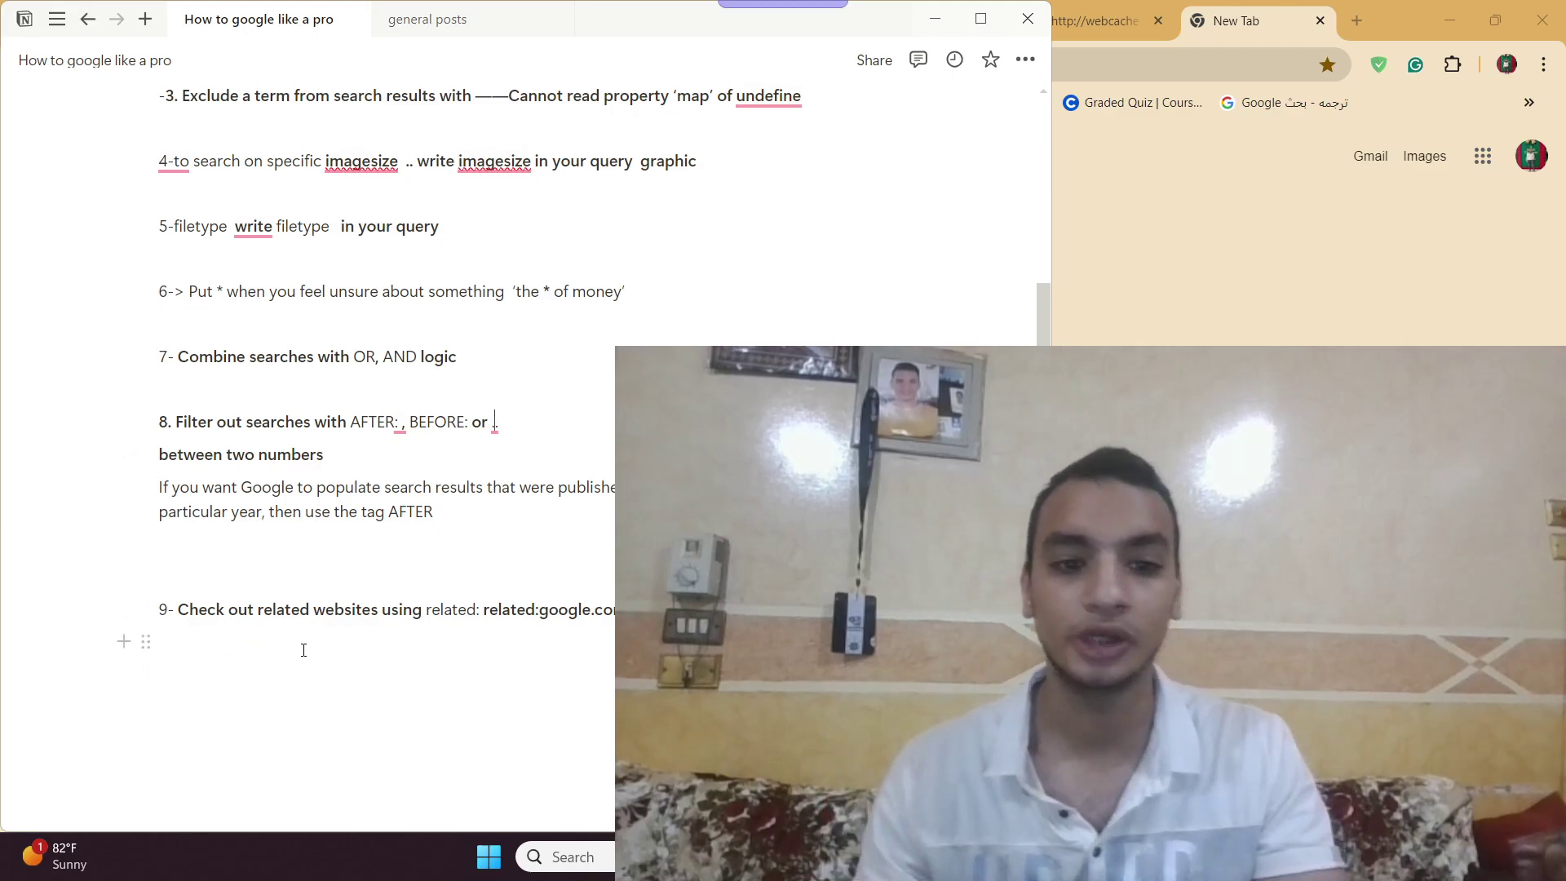
# Copy "related:google.com" from tip 9 in the Notion notes and search for it in Chrome.
pyautogui.moveTo(617, 609); pyautogui.dragTo(484, 610)
pyautogui.hotkey('ctrl', 'c')
pyautogui.hotkey('alt', 'Tab')
pyautogui.click(869, 55)
pyautogui.hotkey('ctrl', 'v')
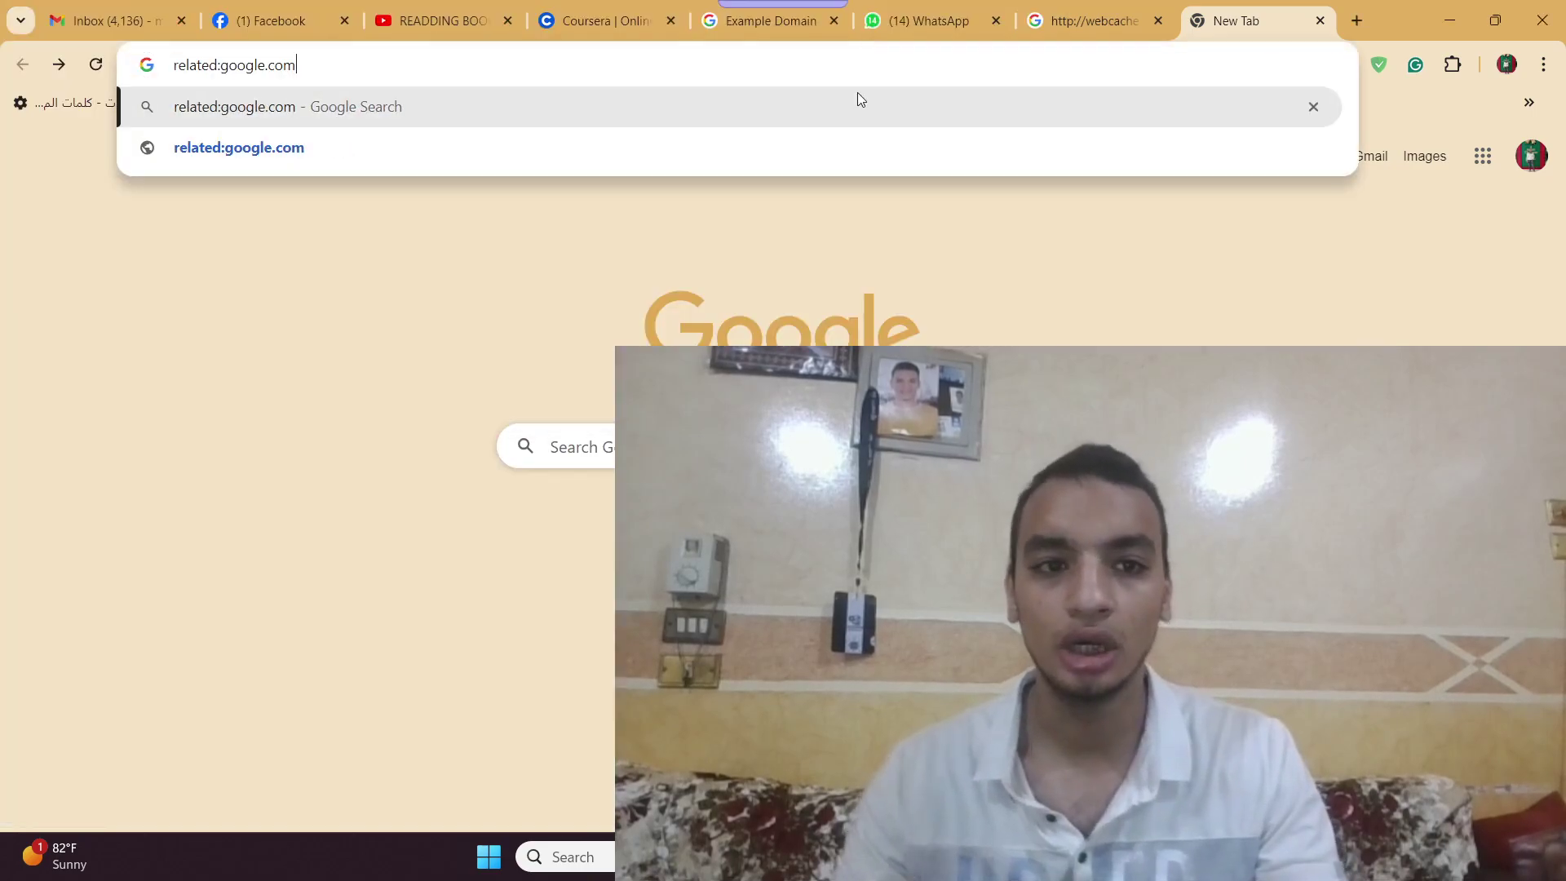
pyautogui.press('Return')
# View the "Google Related" result and the AdSense Help page on related search for search pages, returning to the results after each.
pyautogui.click(367, 285)
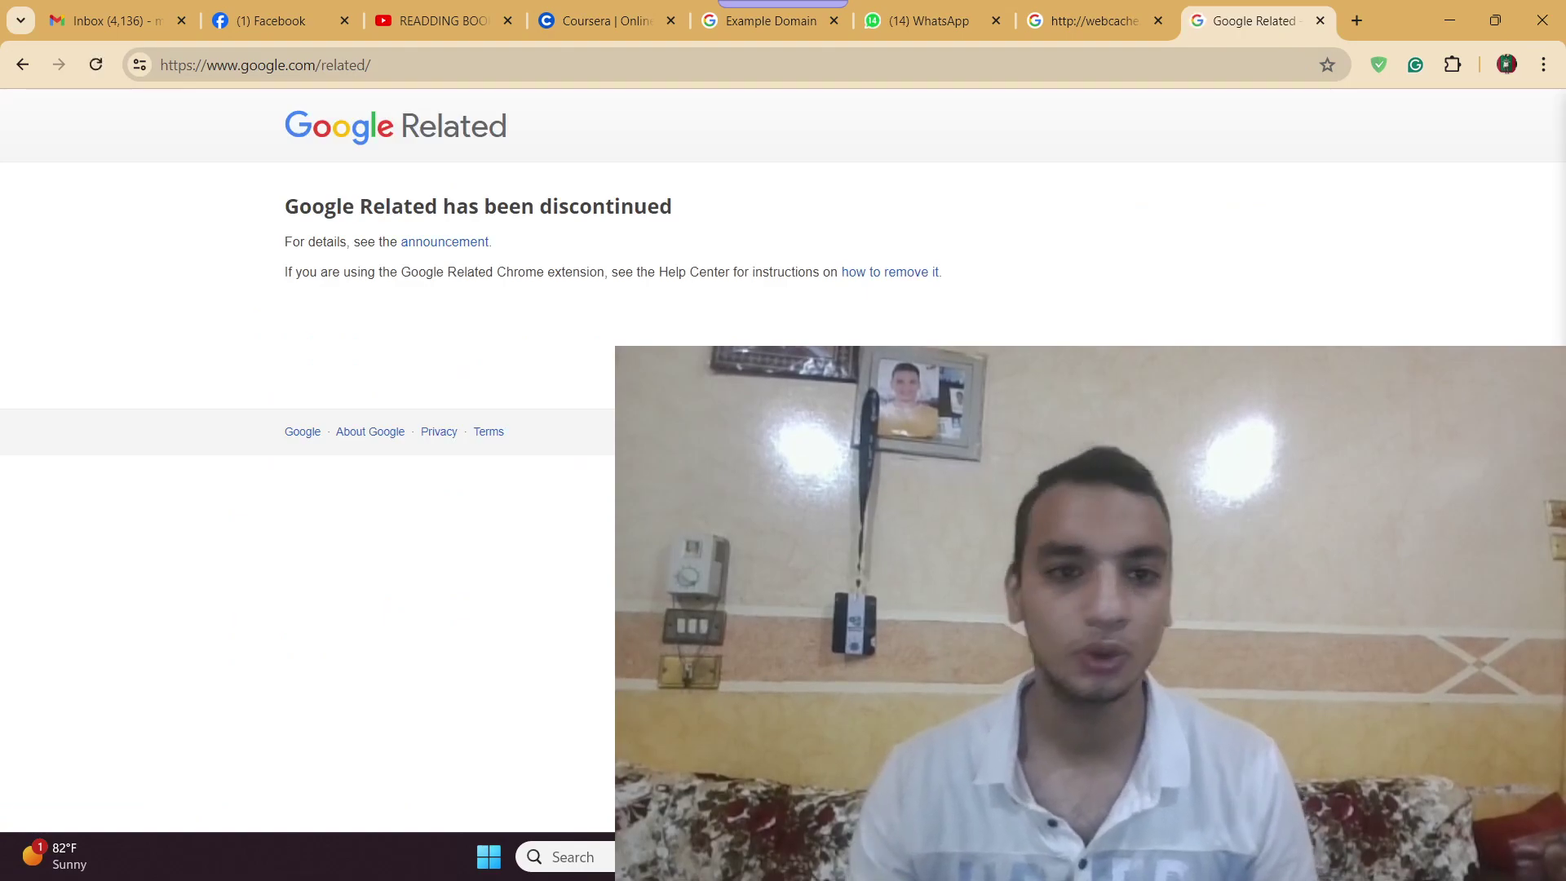
pyautogui.click(22, 65)
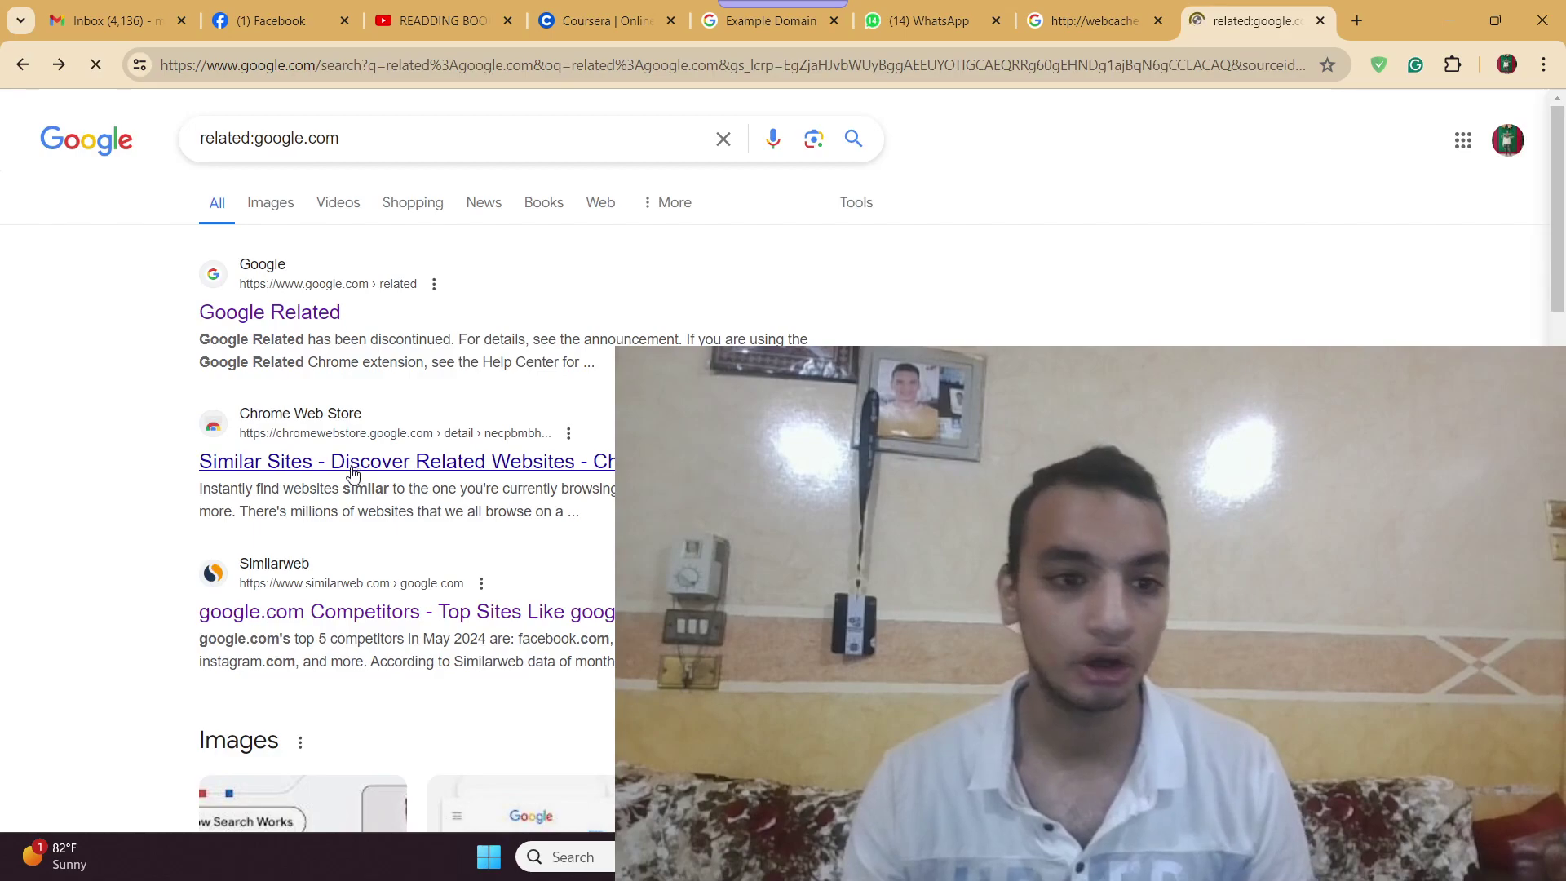
pyautogui.scroll(-10, 353, 473)
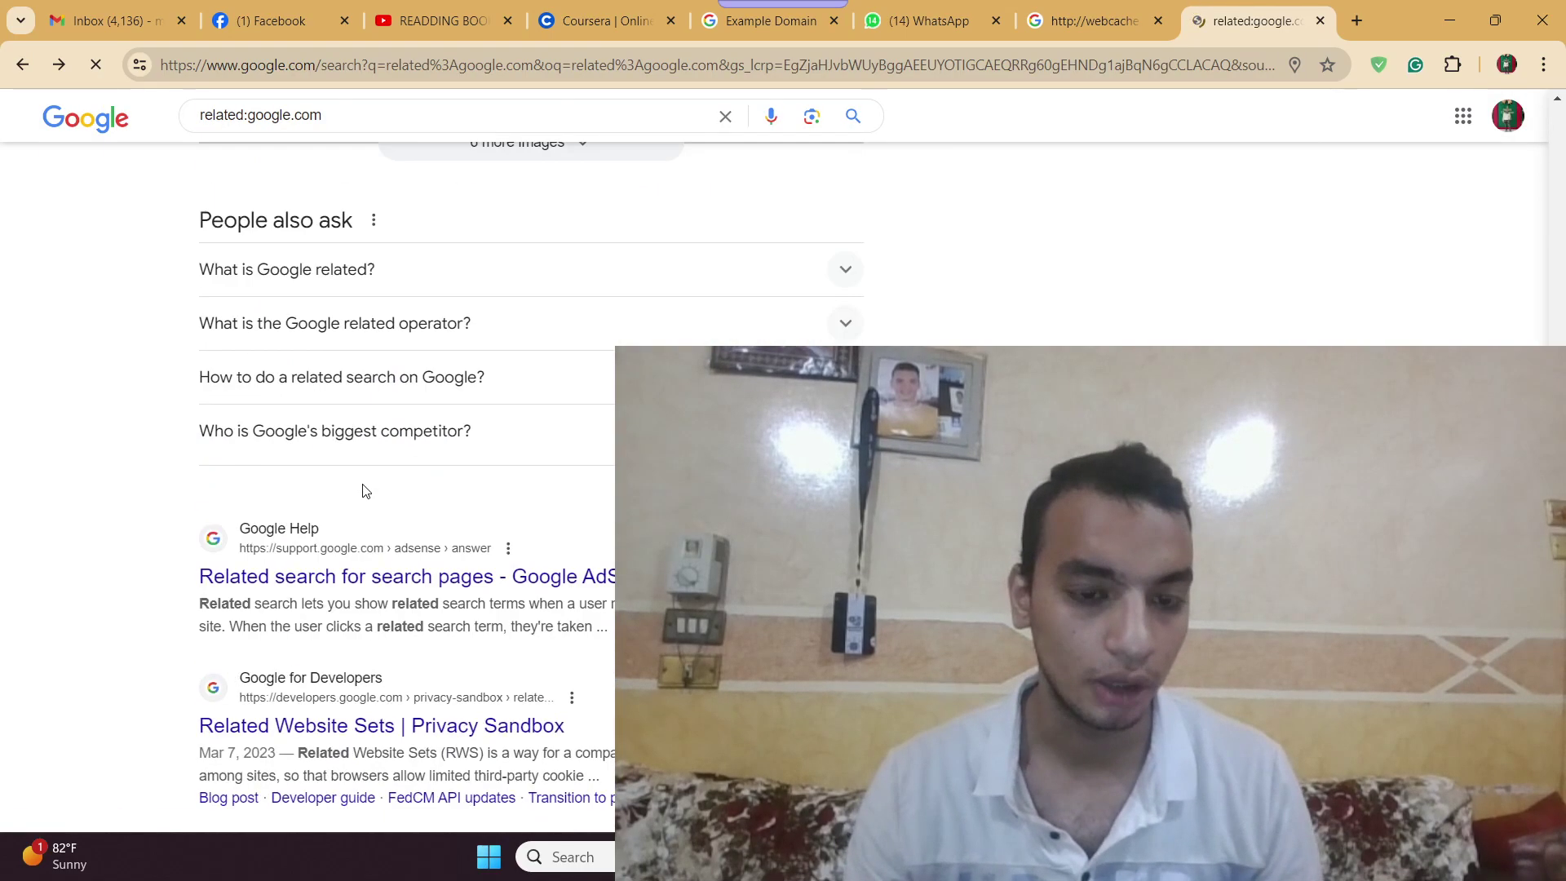
pyautogui.click(399, 575)
pyautogui.scroll(-5, 401, 565)
pyautogui.scroll(-9, 401, 565)
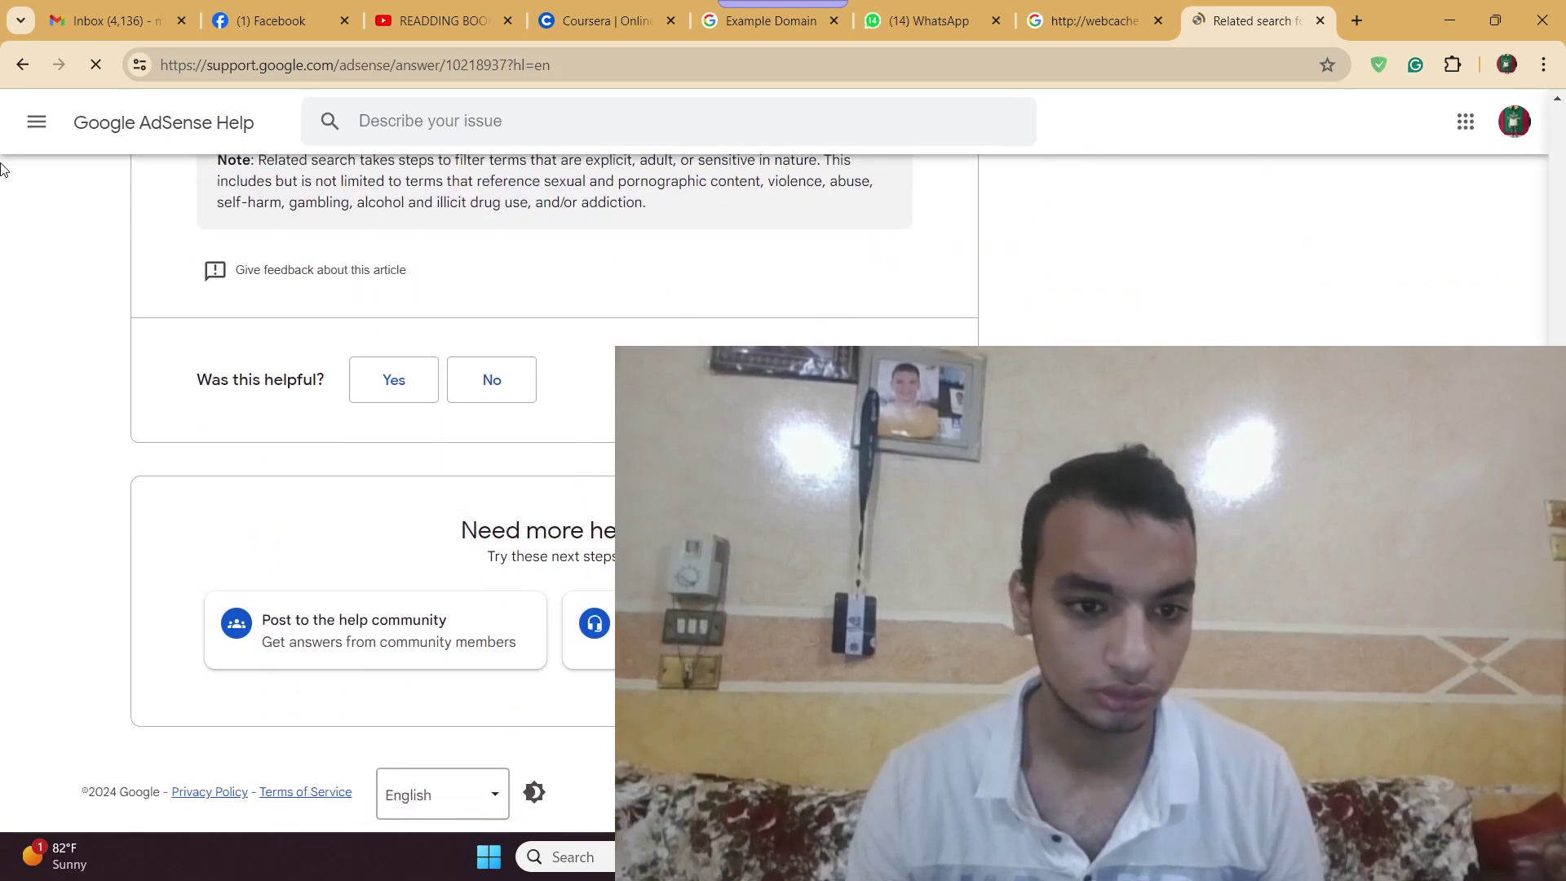
pyautogui.click(23, 65)
# Replace "google" with "upowrk" in the query and search for "related:upowrk.com".
pyautogui.scroll(10, 371, 239)
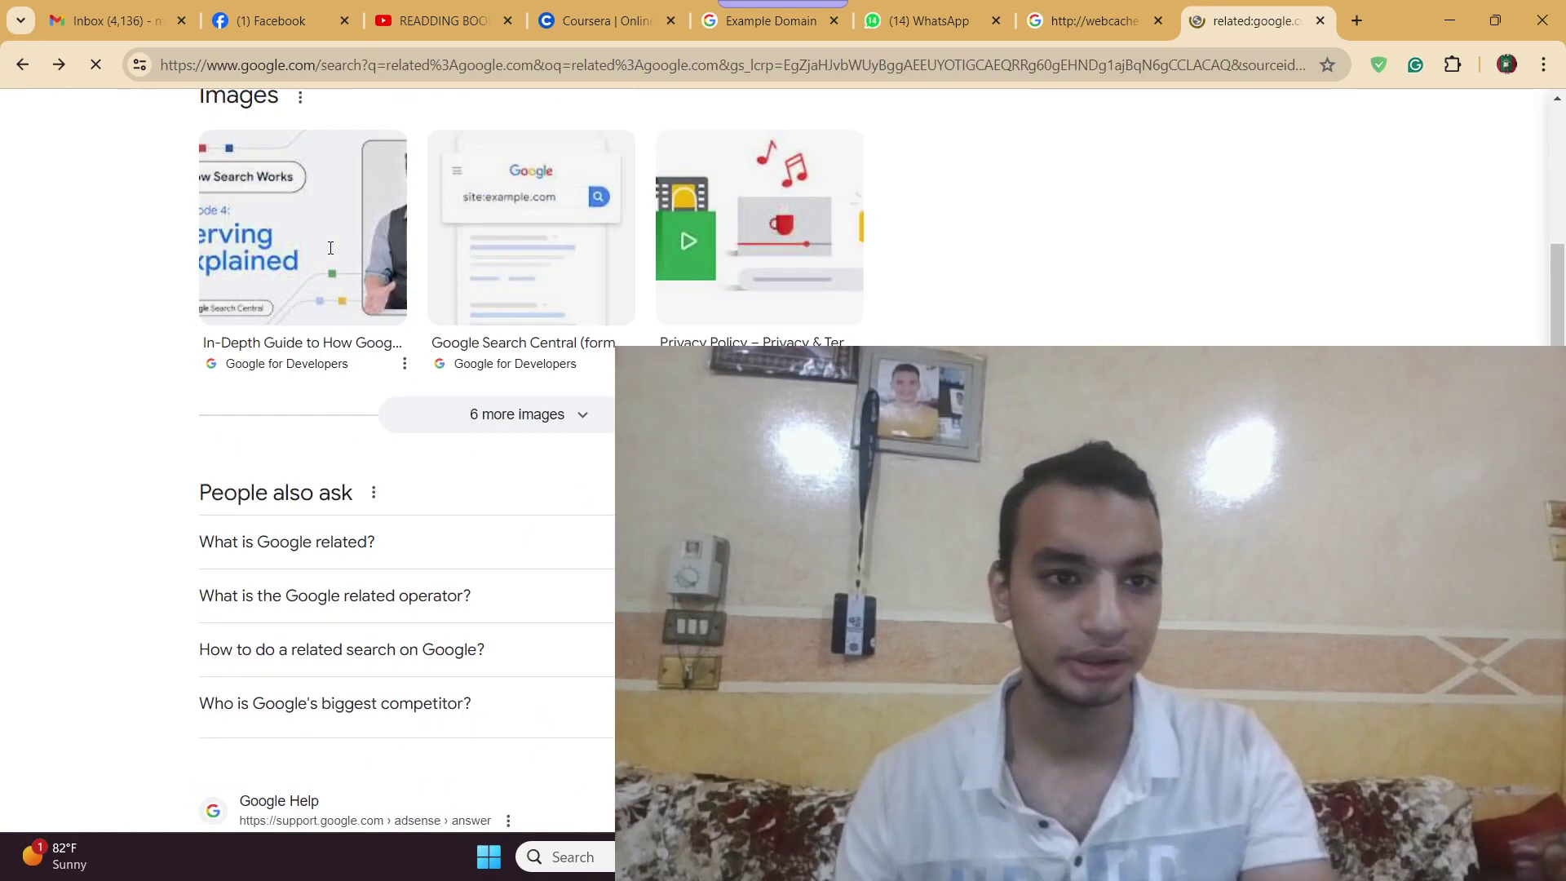
pyautogui.click(269, 137)
pyautogui.doubleClick(281, 135)
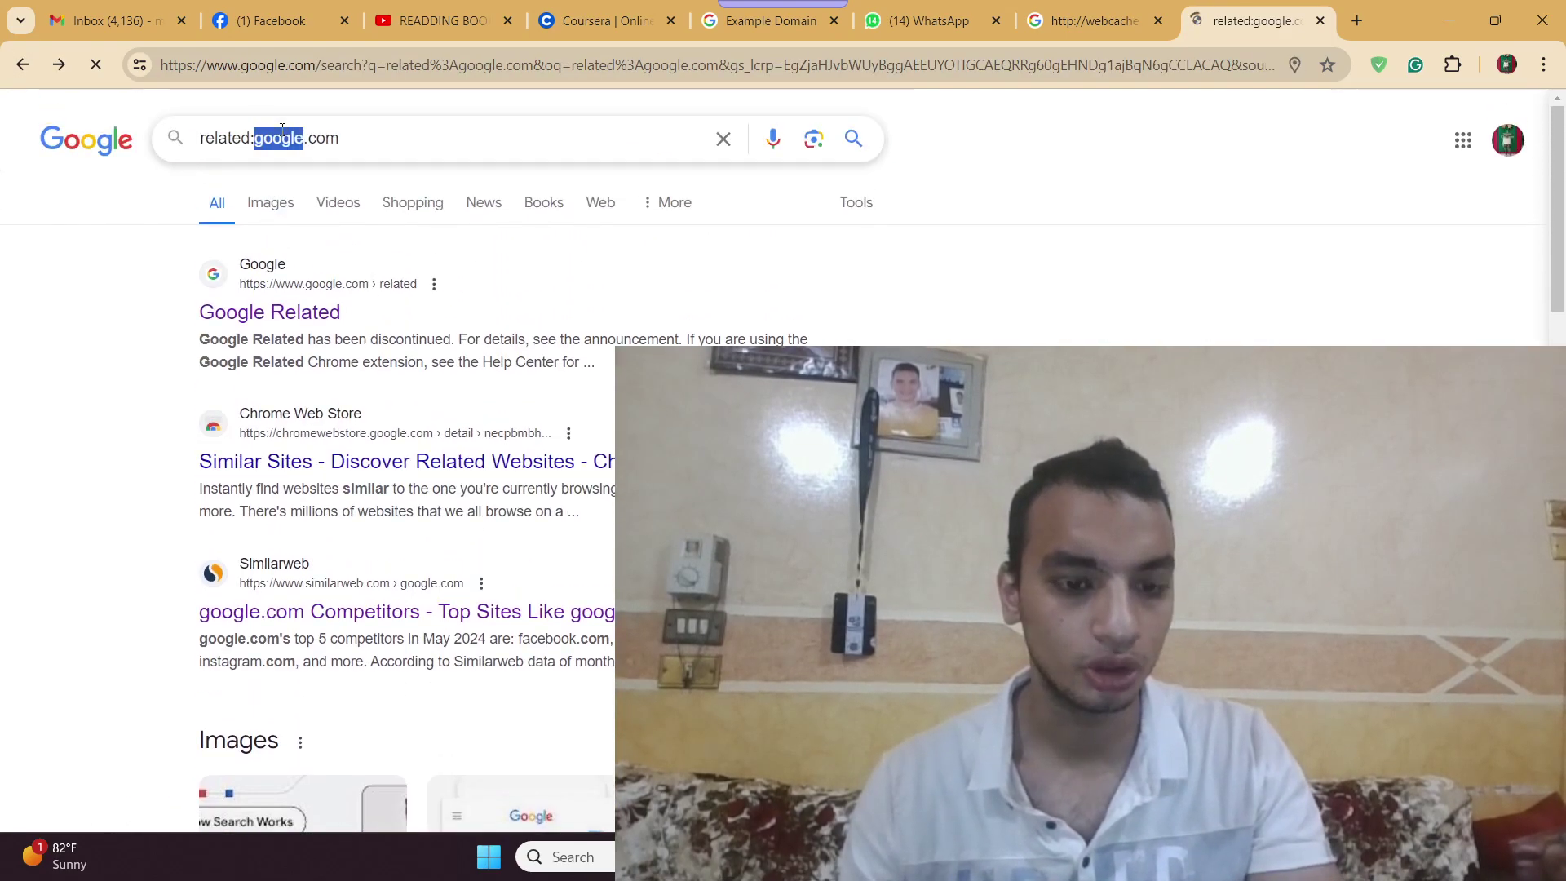
pyautogui.write('upowrk')
pyautogui.press('Return')
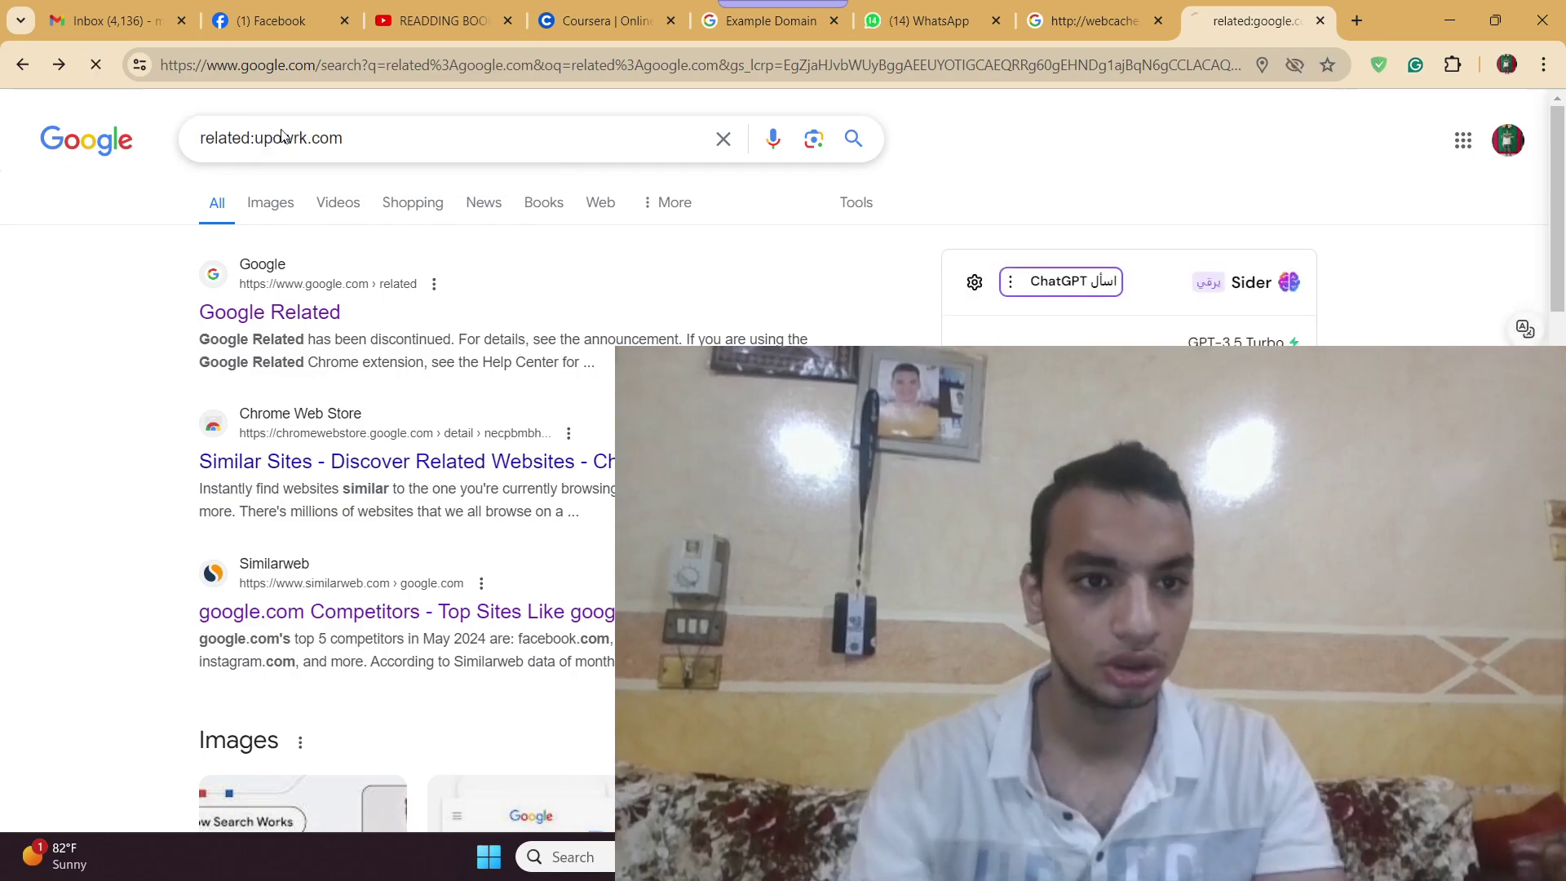
# Correct the site name in the query so it reads "related:upwork.com".
pyautogui.doubleClick(281, 135)
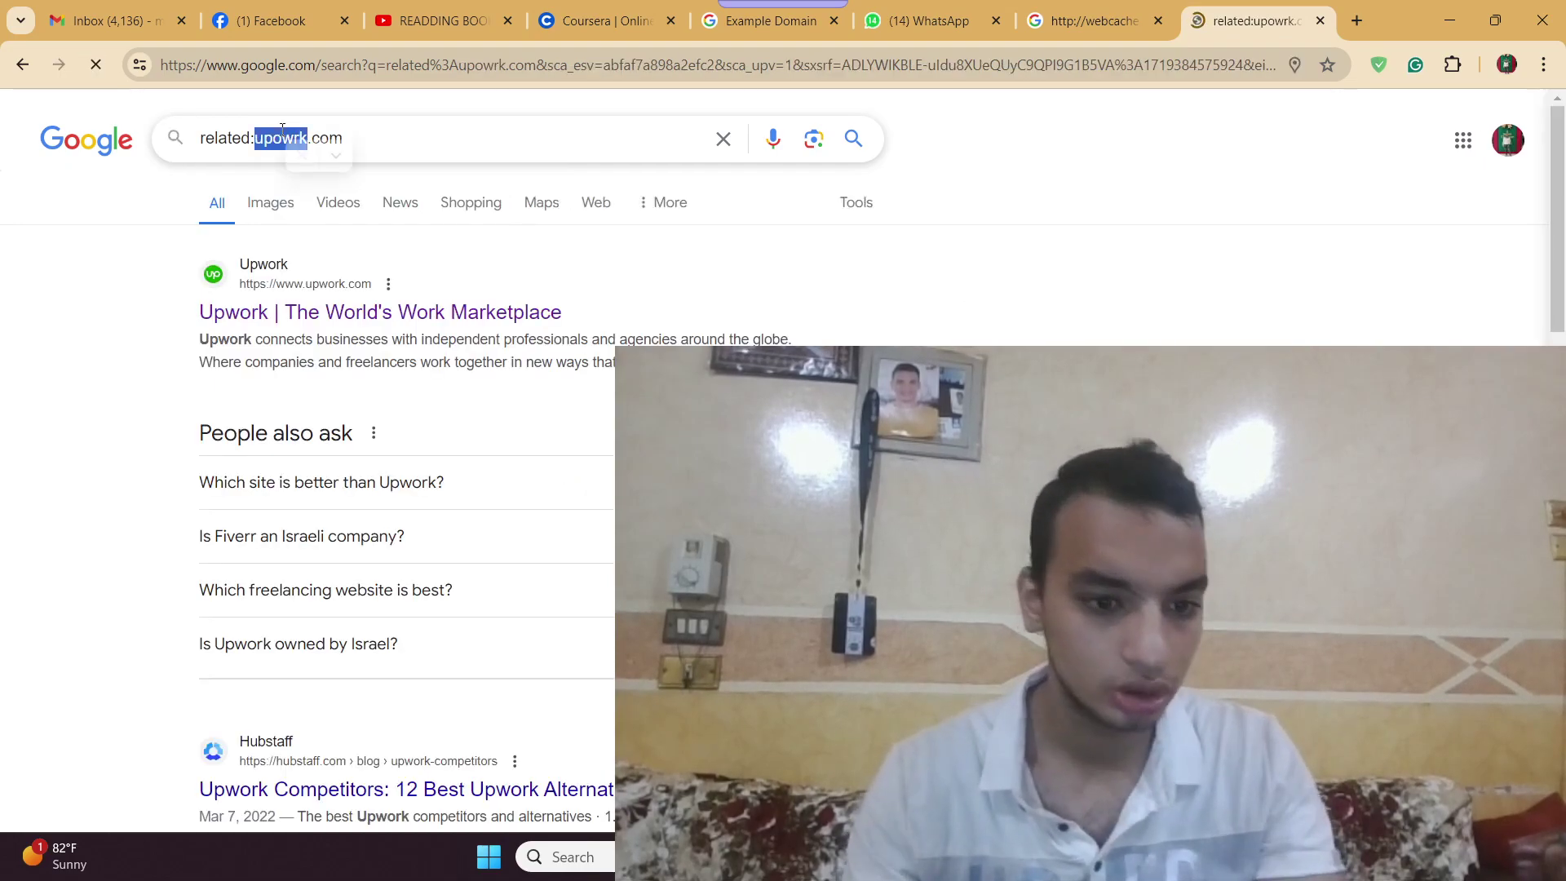
pyautogui.write('upwo')
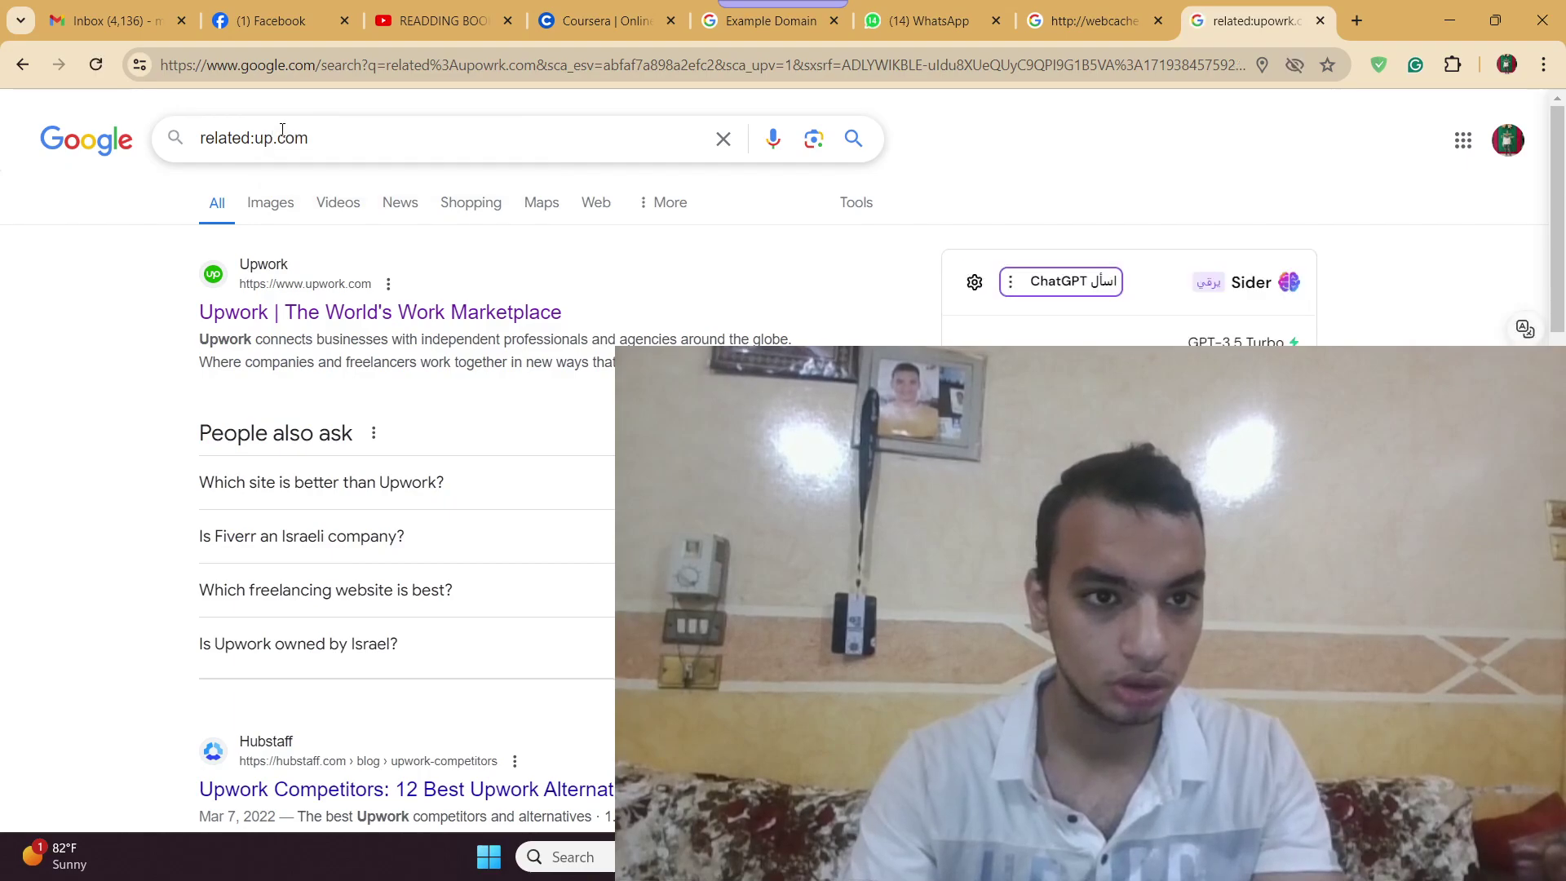
pyautogui.write('rk')
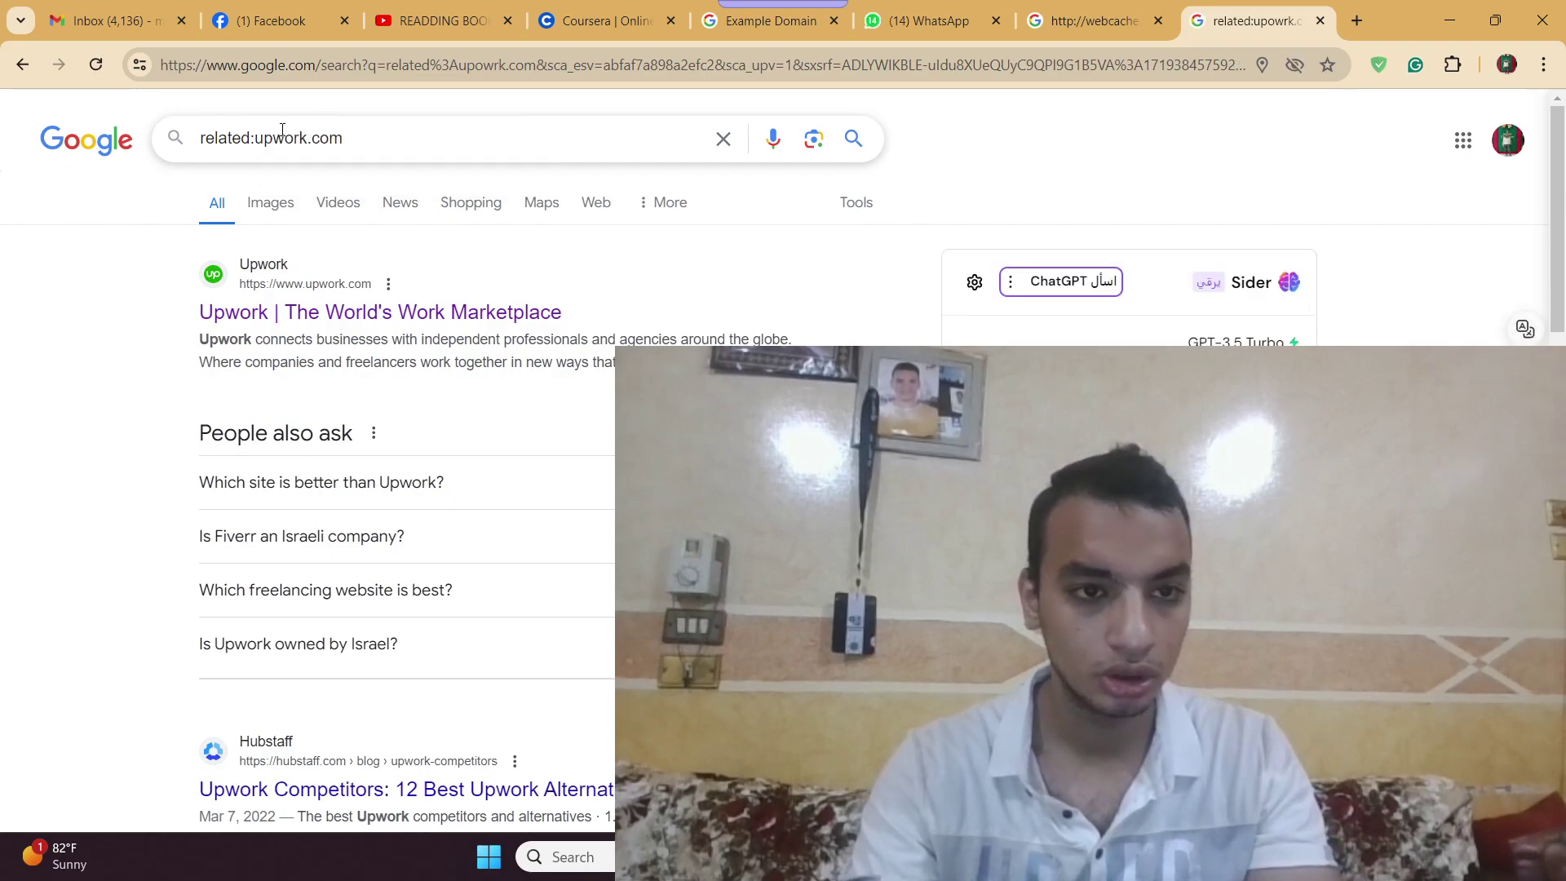
pyautogui.doubleClick(215, 137)
pyautogui.write('a')
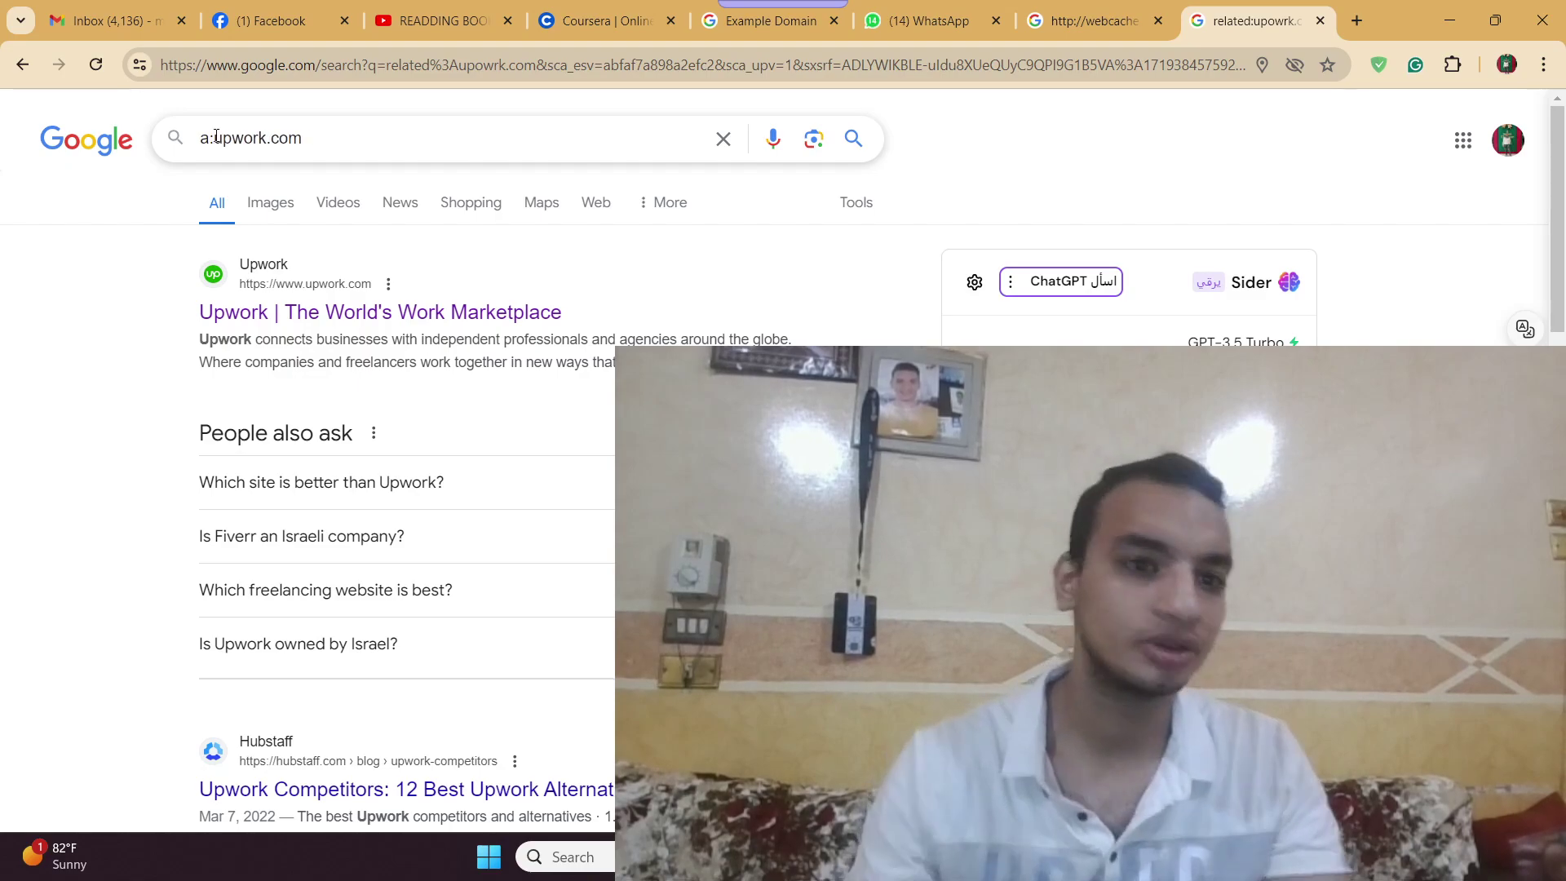
pyautogui.hotkey('ctrl', 'z')
pyautogui.click(464, 161)
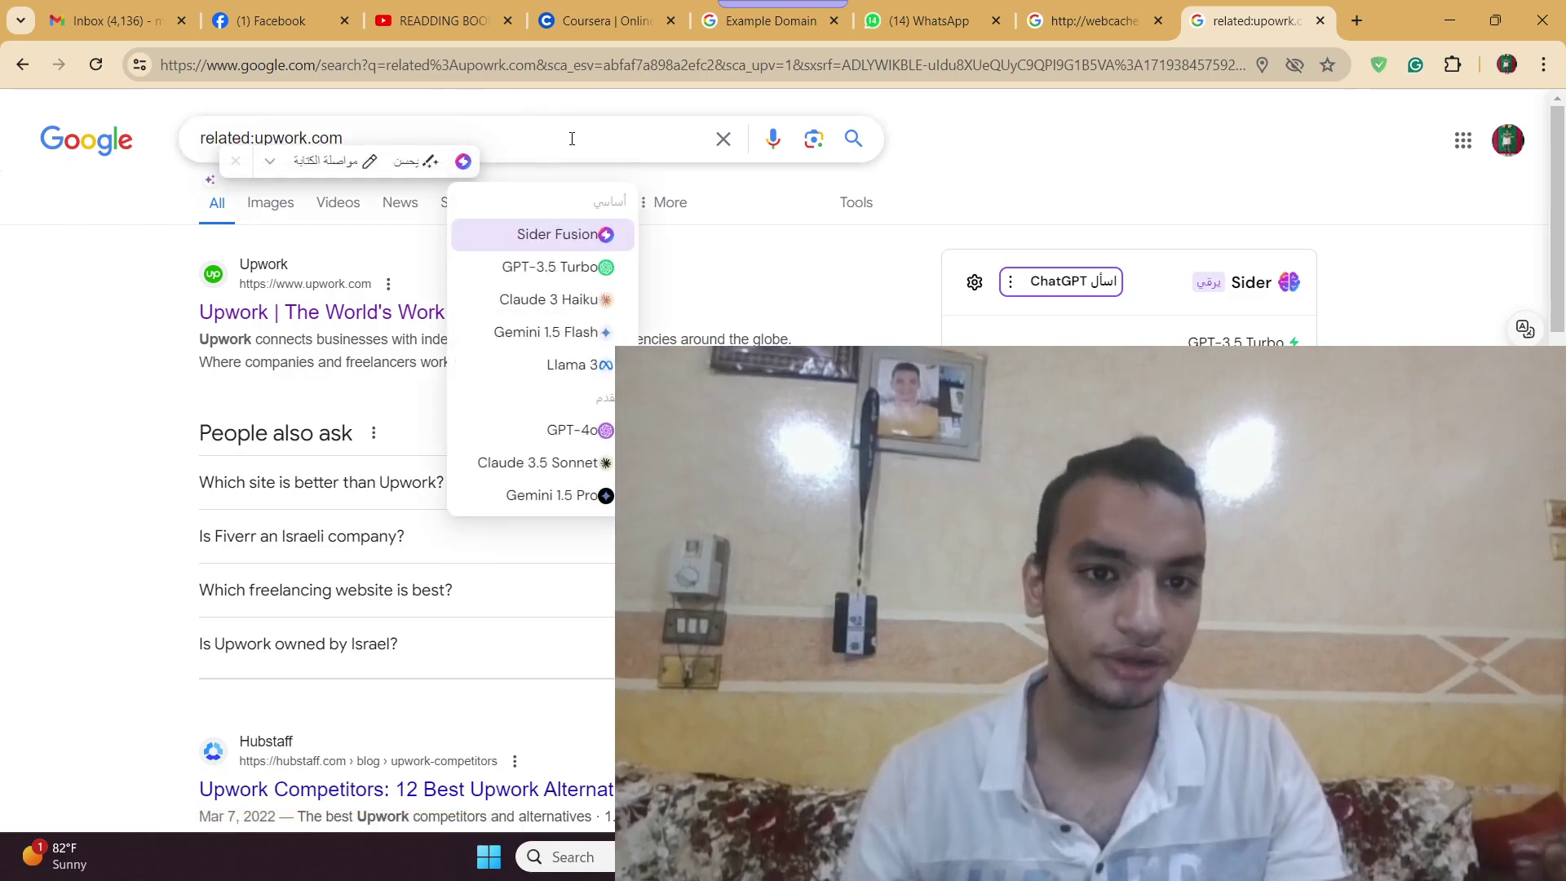
# Run the "related:upwork.com" search and look through the results for Upwork competitors and alternatives.
pyautogui.click(571, 144)
pyautogui.press('Return')
pyautogui.scroll(-5, 339, 354)
pyautogui.scroll(3, 310, 363)
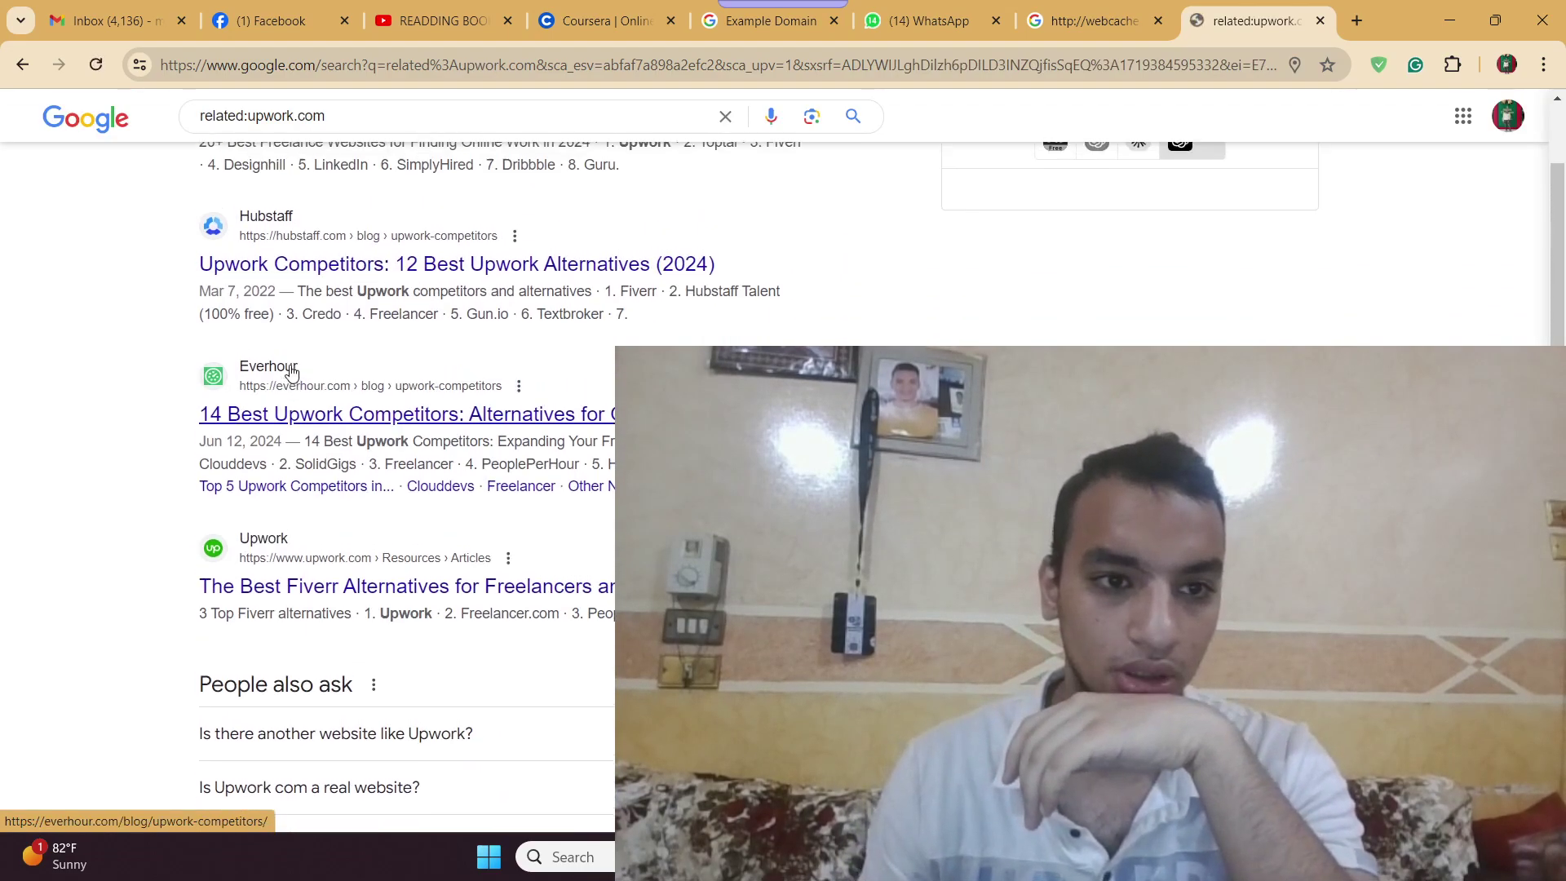
pyautogui.scroll(-5, 294, 365)
pyautogui.scroll(-2, 294, 364)
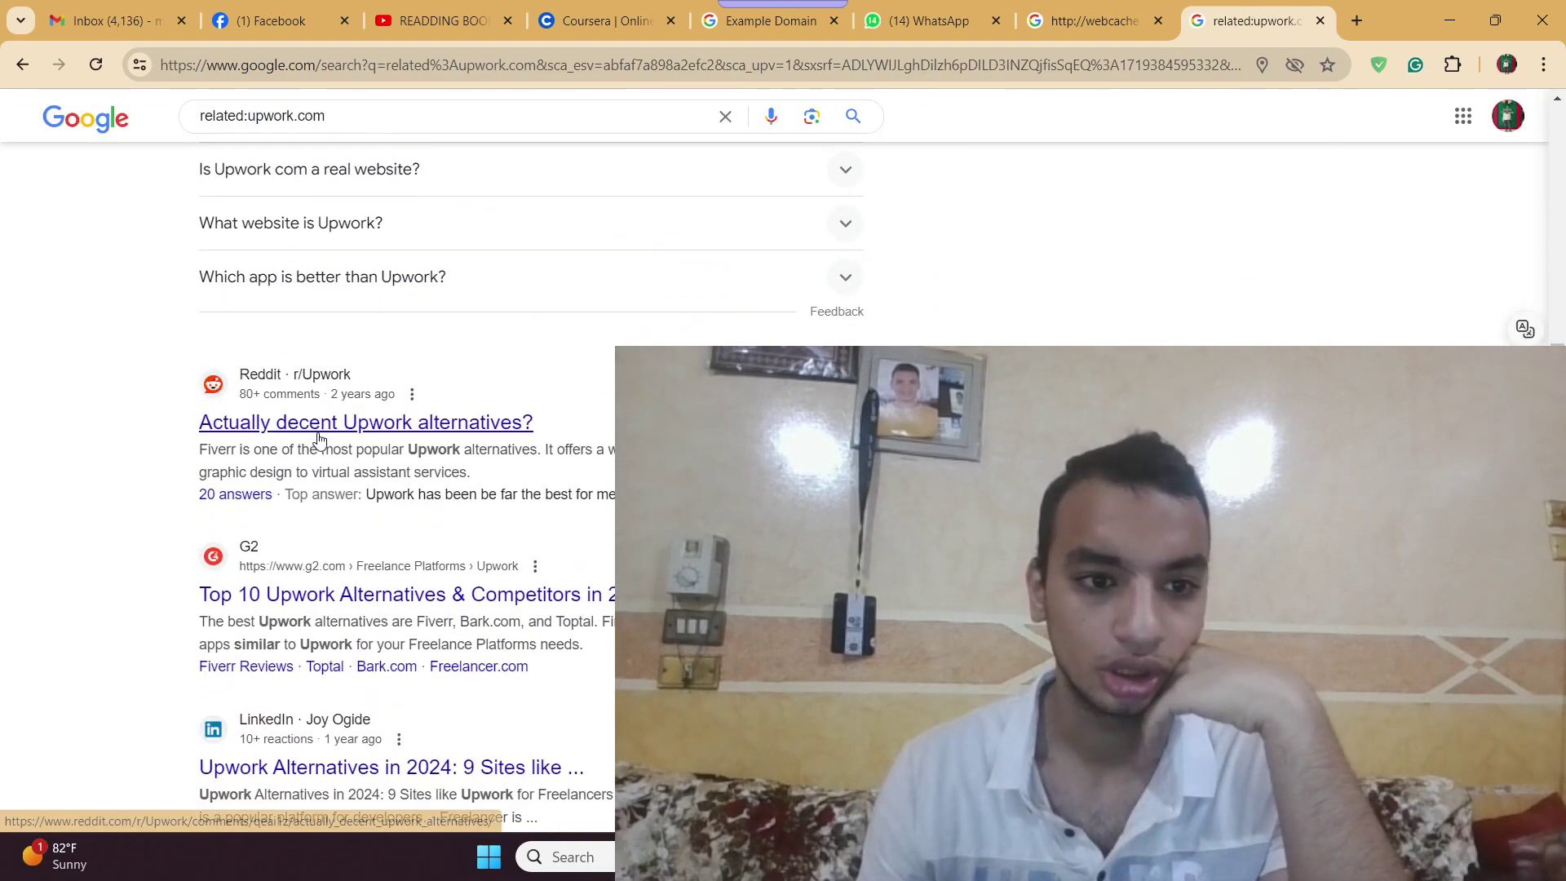
pyautogui.scroll(-10, 364, 559)
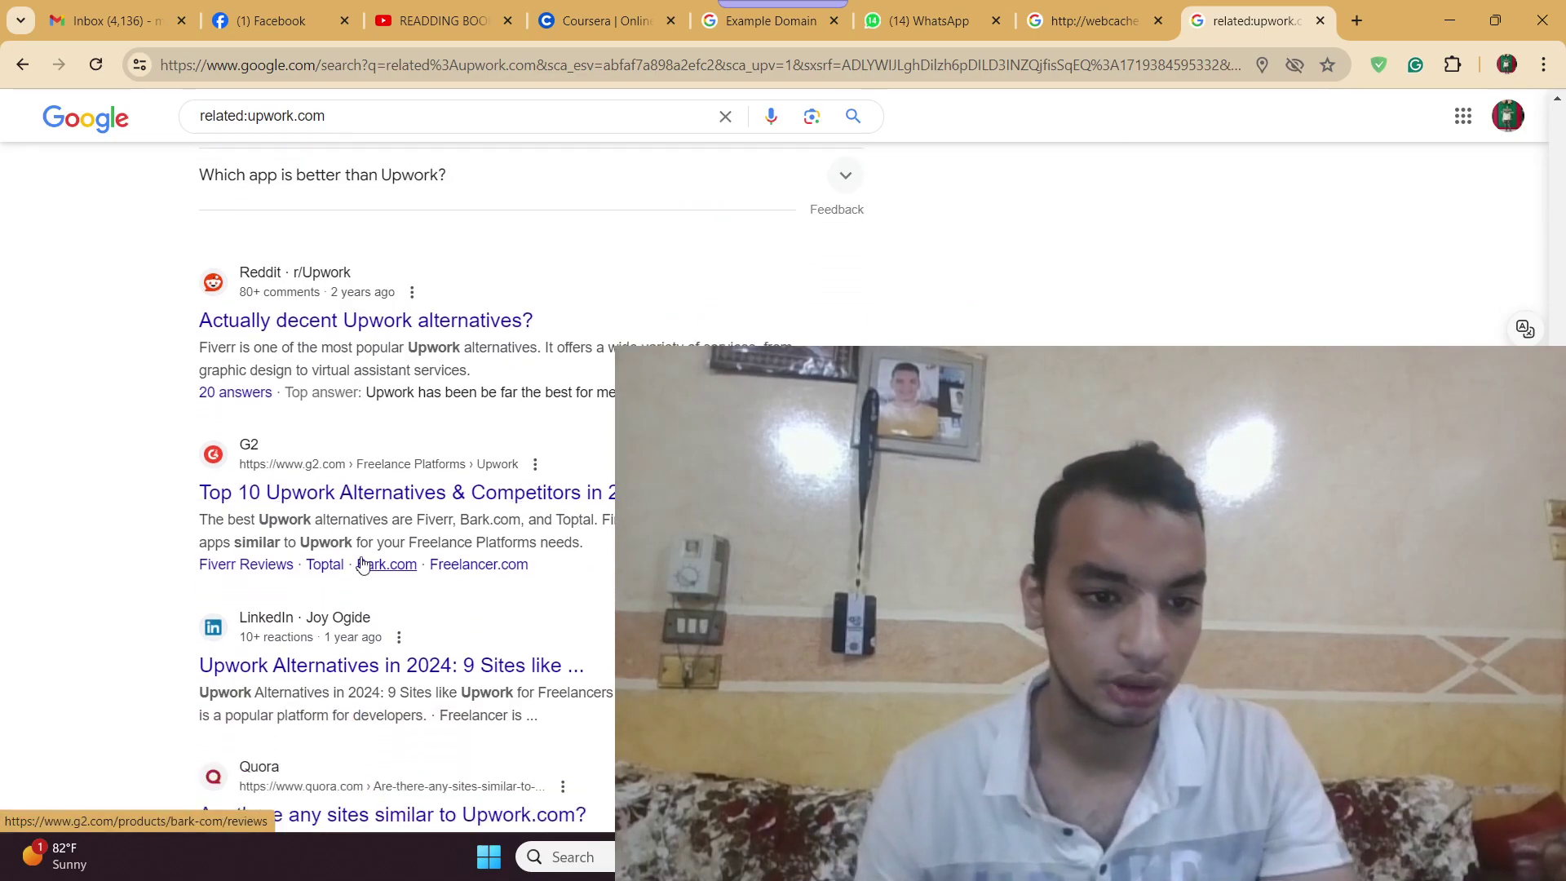
pyautogui.scroll(15, 364, 563)
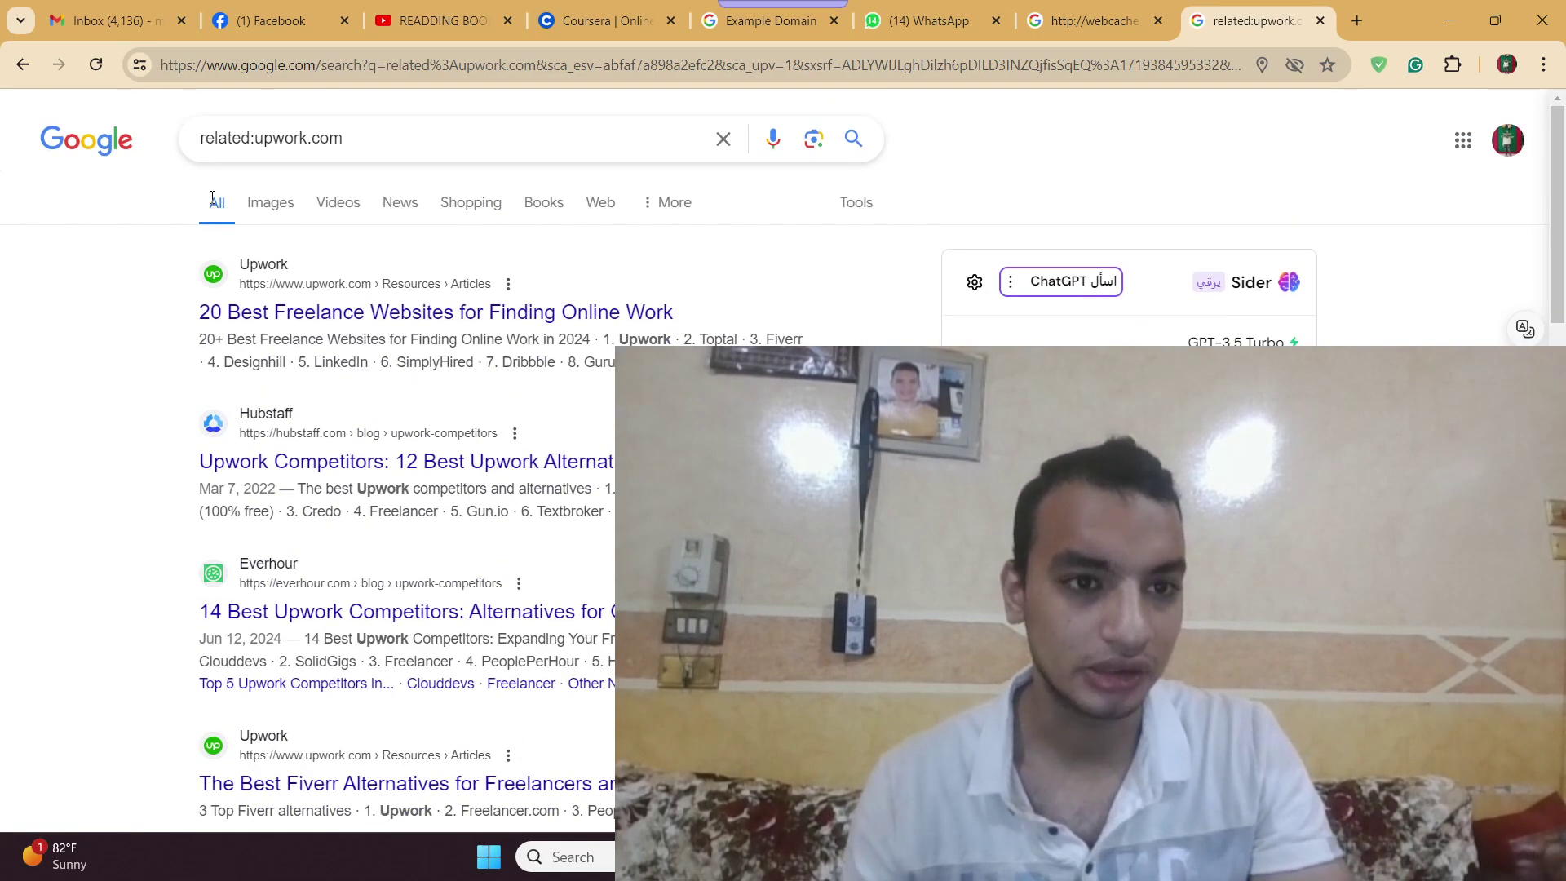
# Replace the search query with "alternative: fiver.com" and run the search.
pyautogui.tripleClick(262, 143)
pyautogui.write('ale')
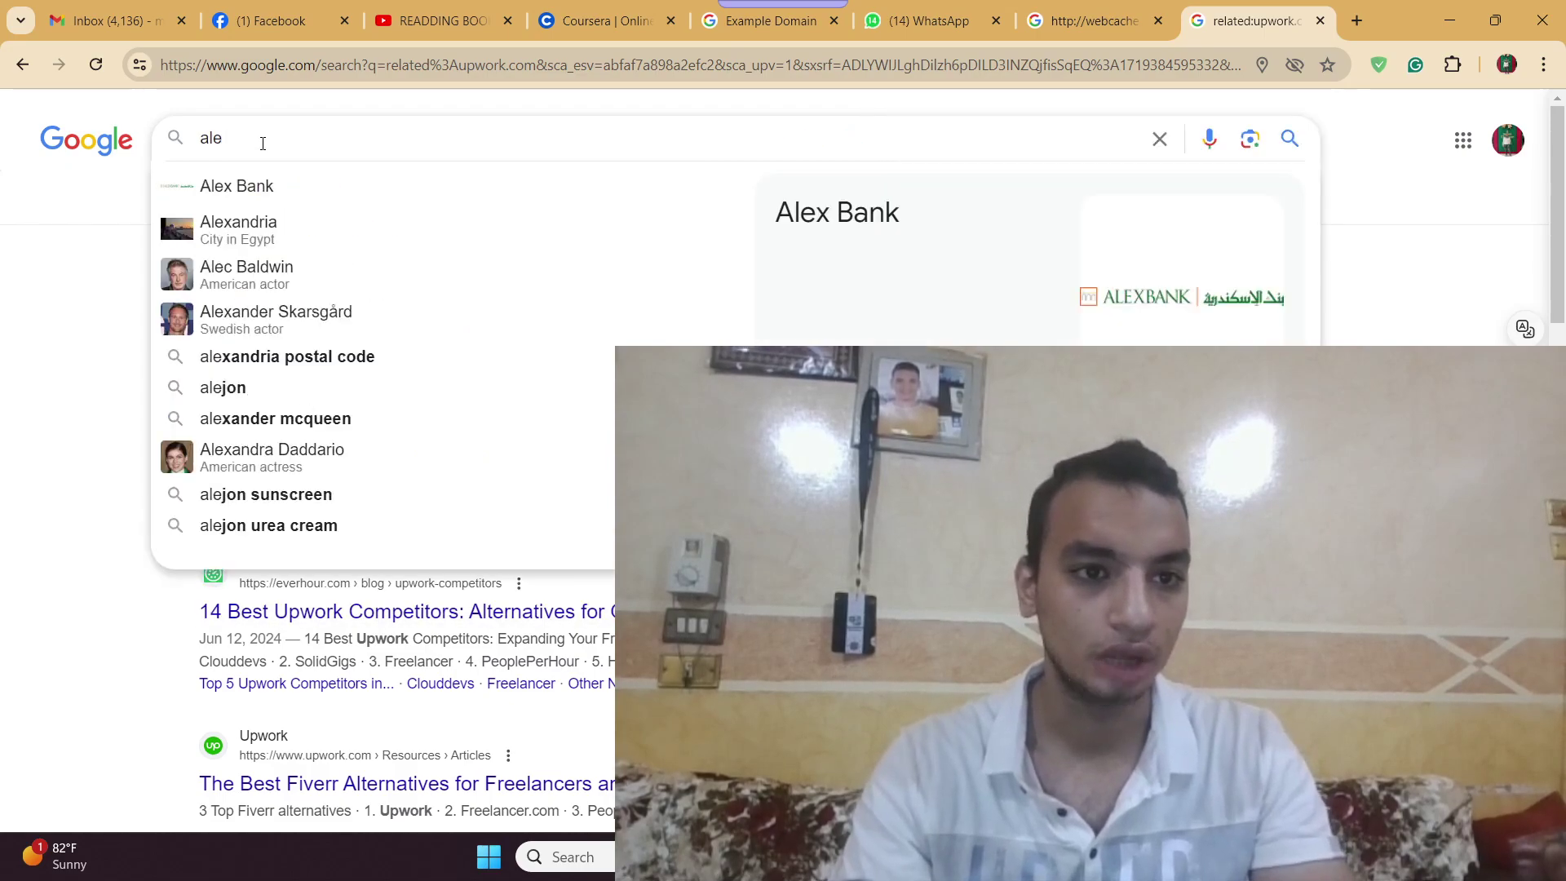
pyautogui.press('BackSpace')
pyautogui.write('t')
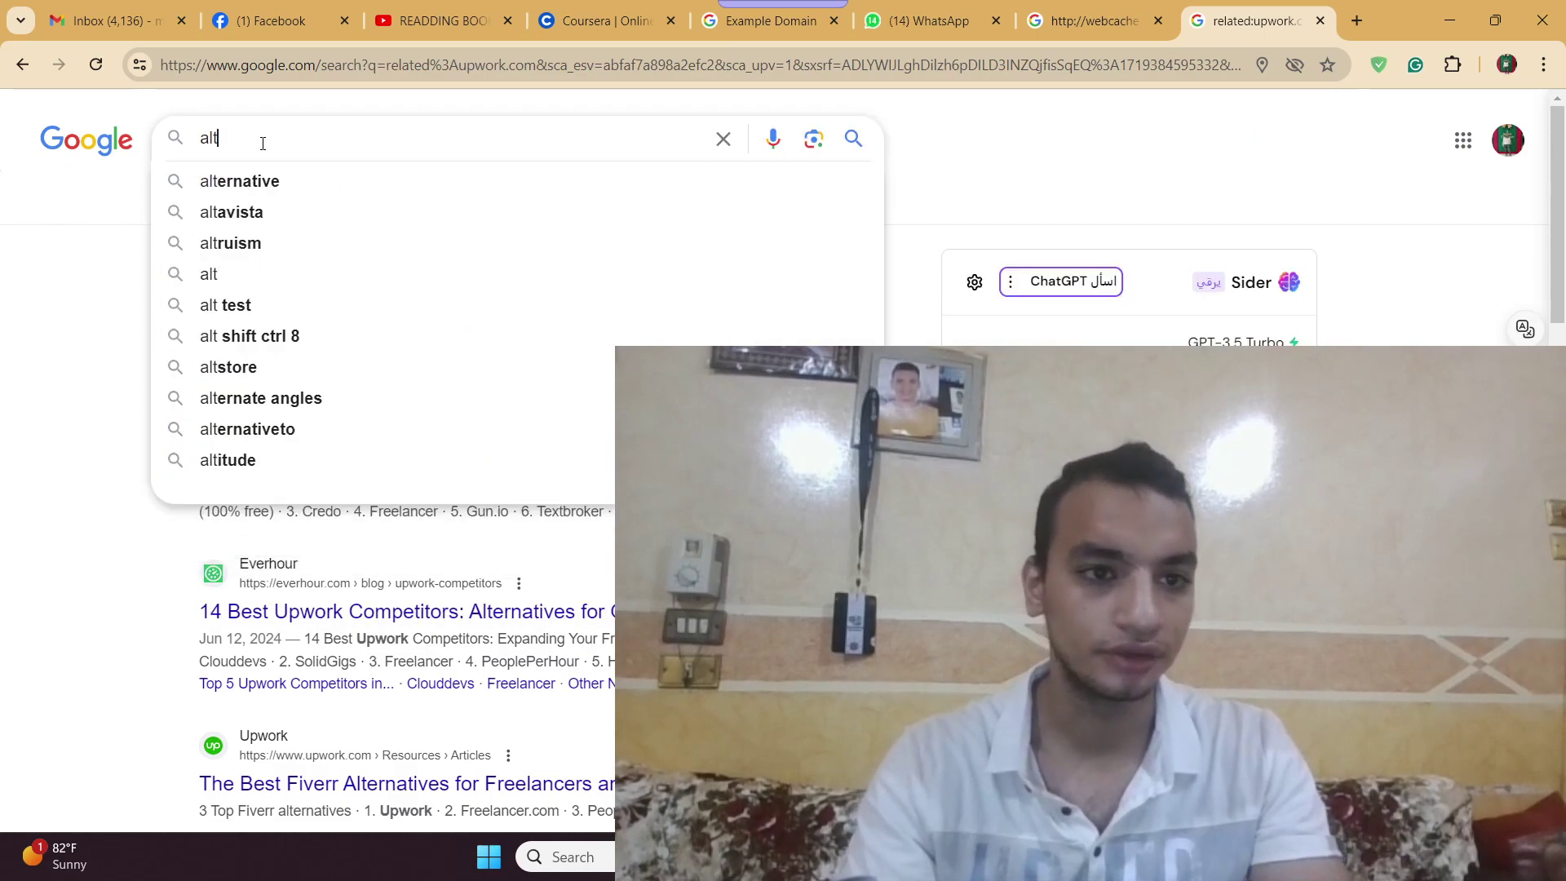
pyautogui.write('erbati')
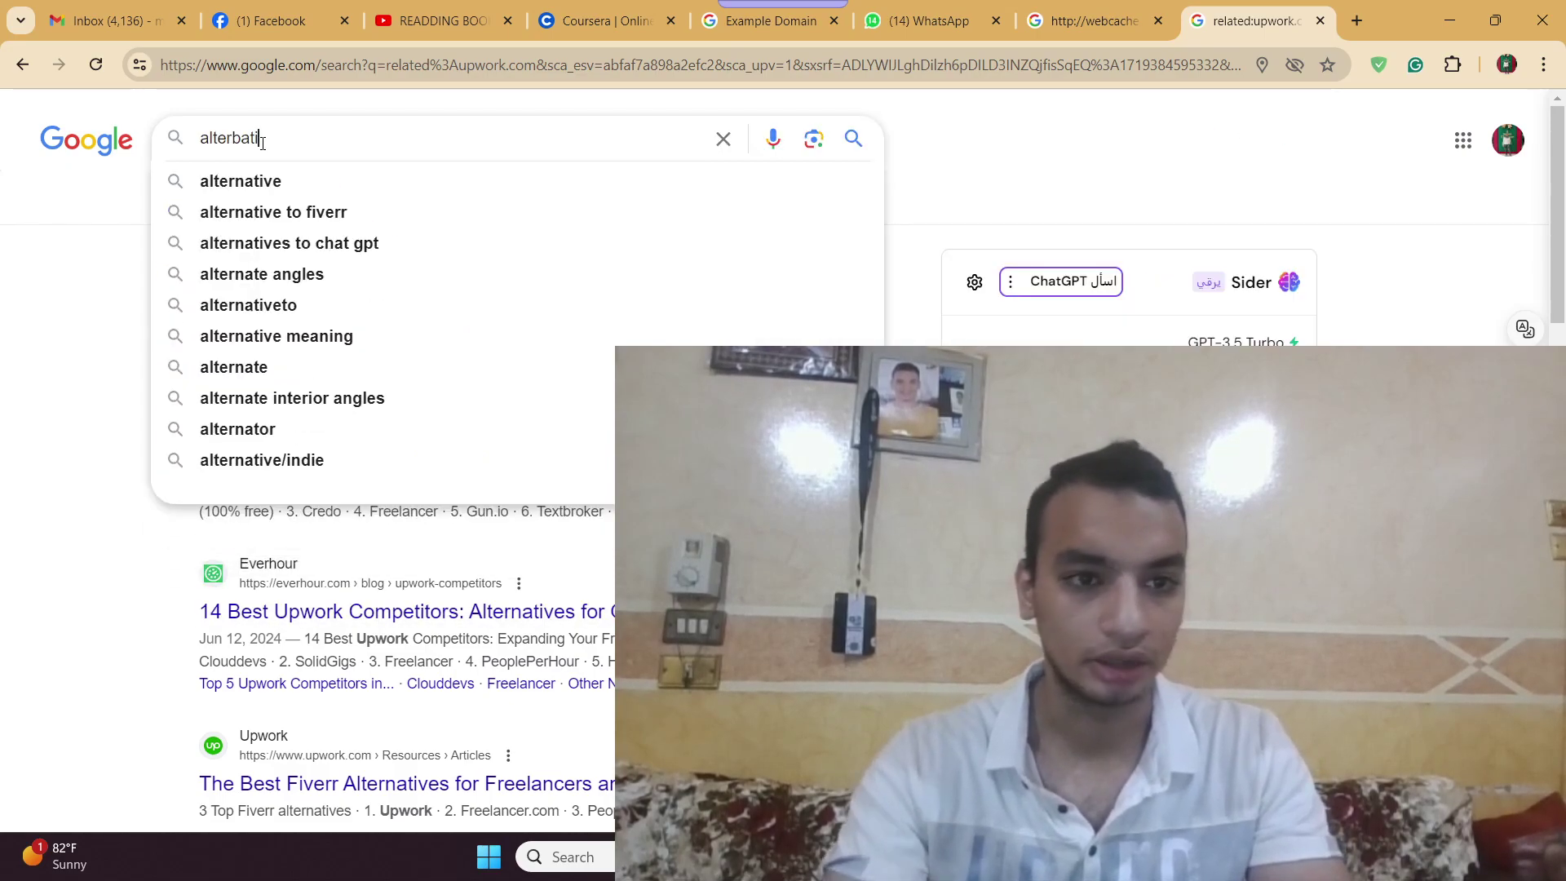
pyautogui.press('BackSpace')
pyautogui.press('BackSpace')
pyautogui.press('BackSpace')
pyautogui.press('BackSpace')
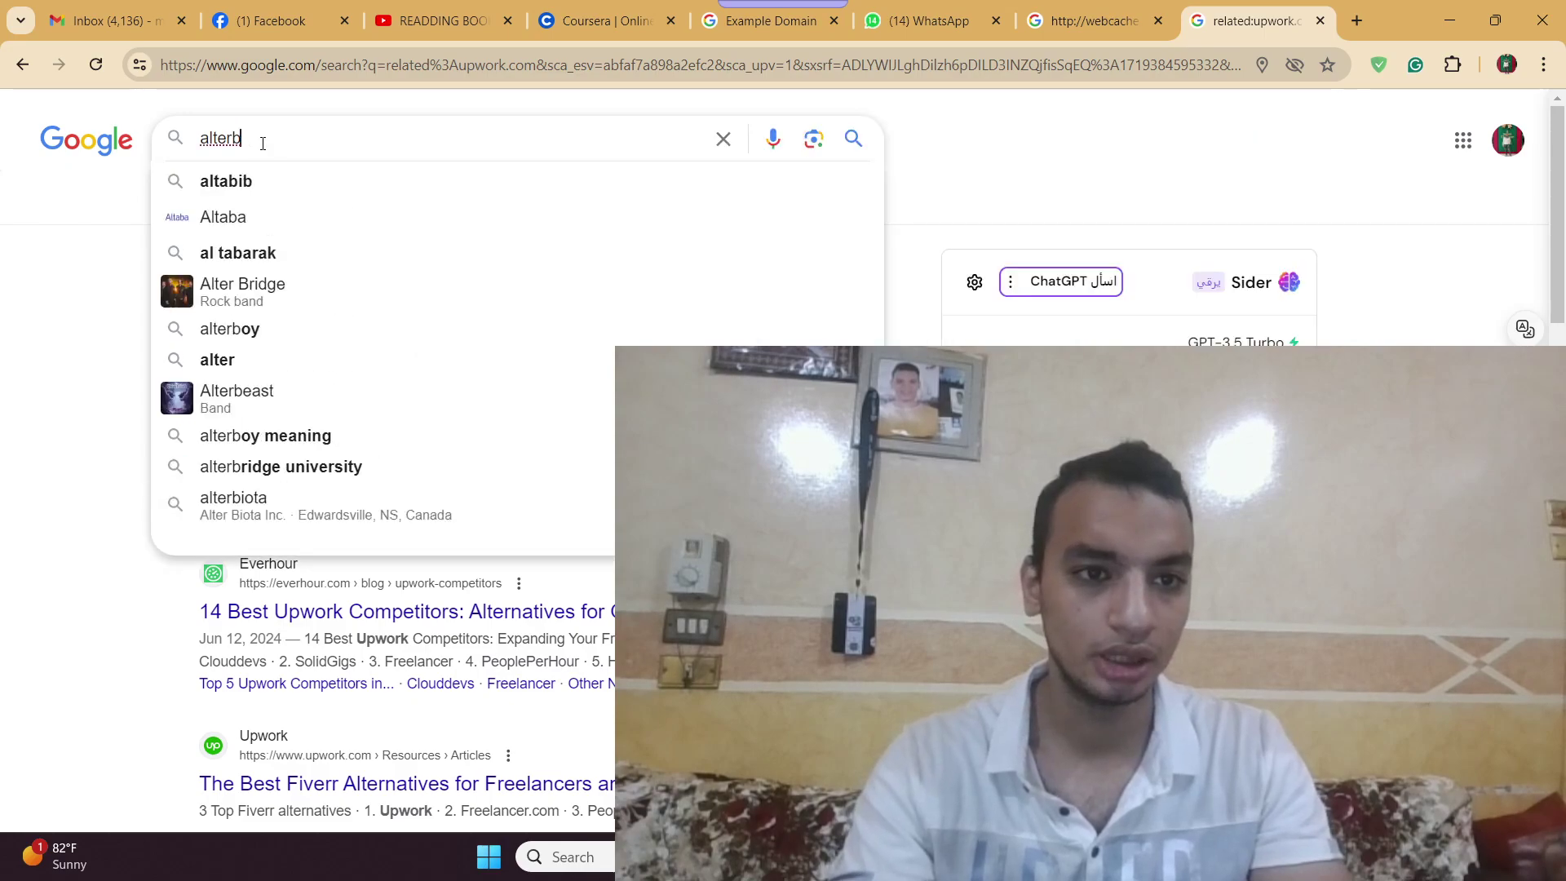
pyautogui.write('na')
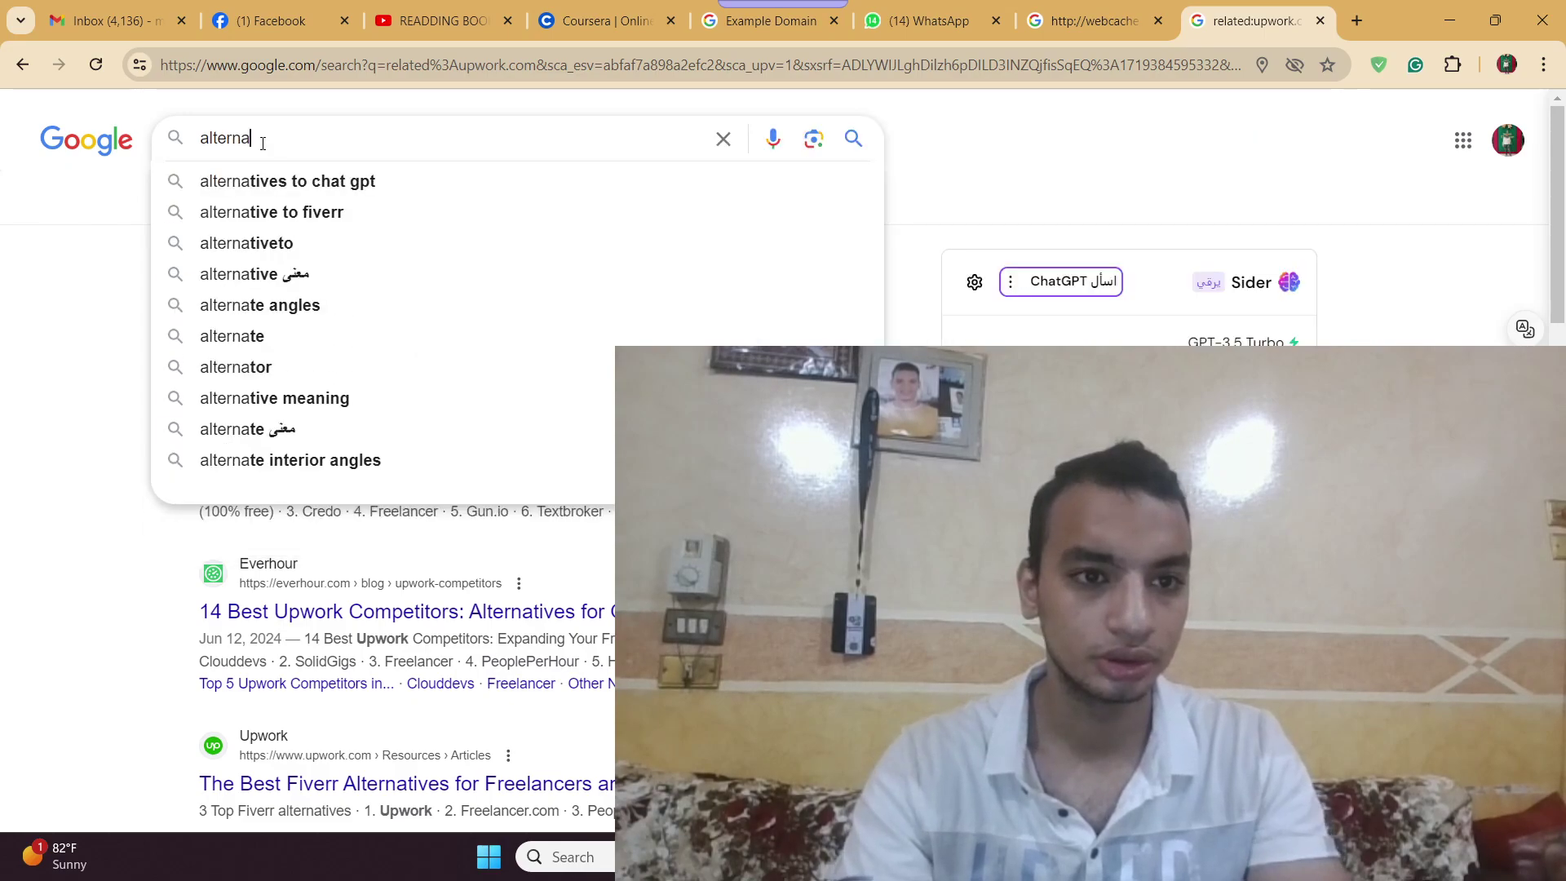
pyautogui.write('tive:')
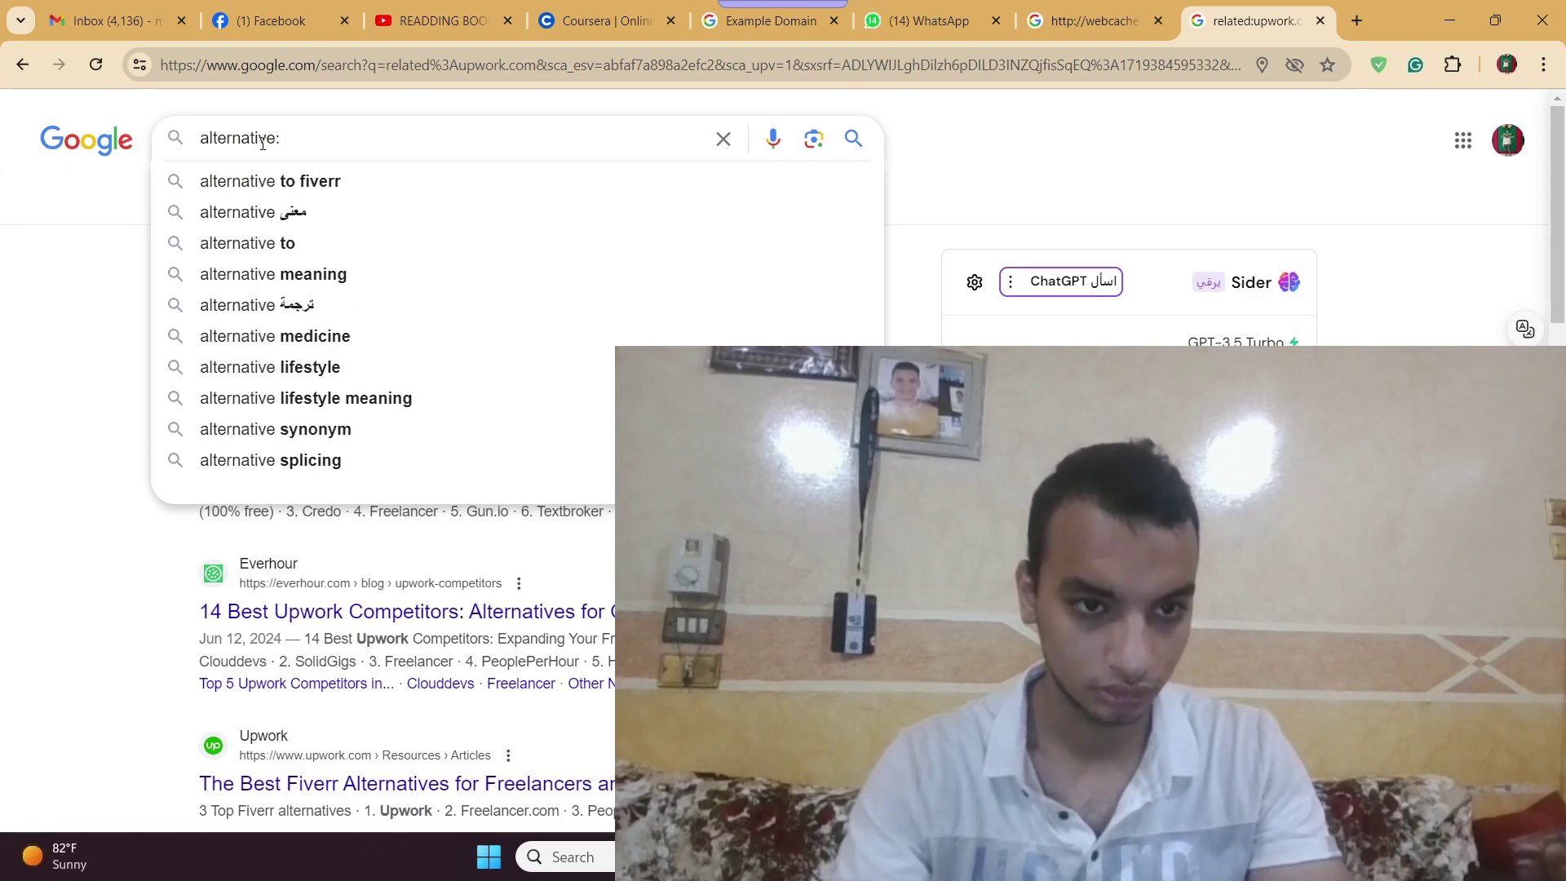
pyautogui.write(' fiver.com')
pyautogui.press('Return')
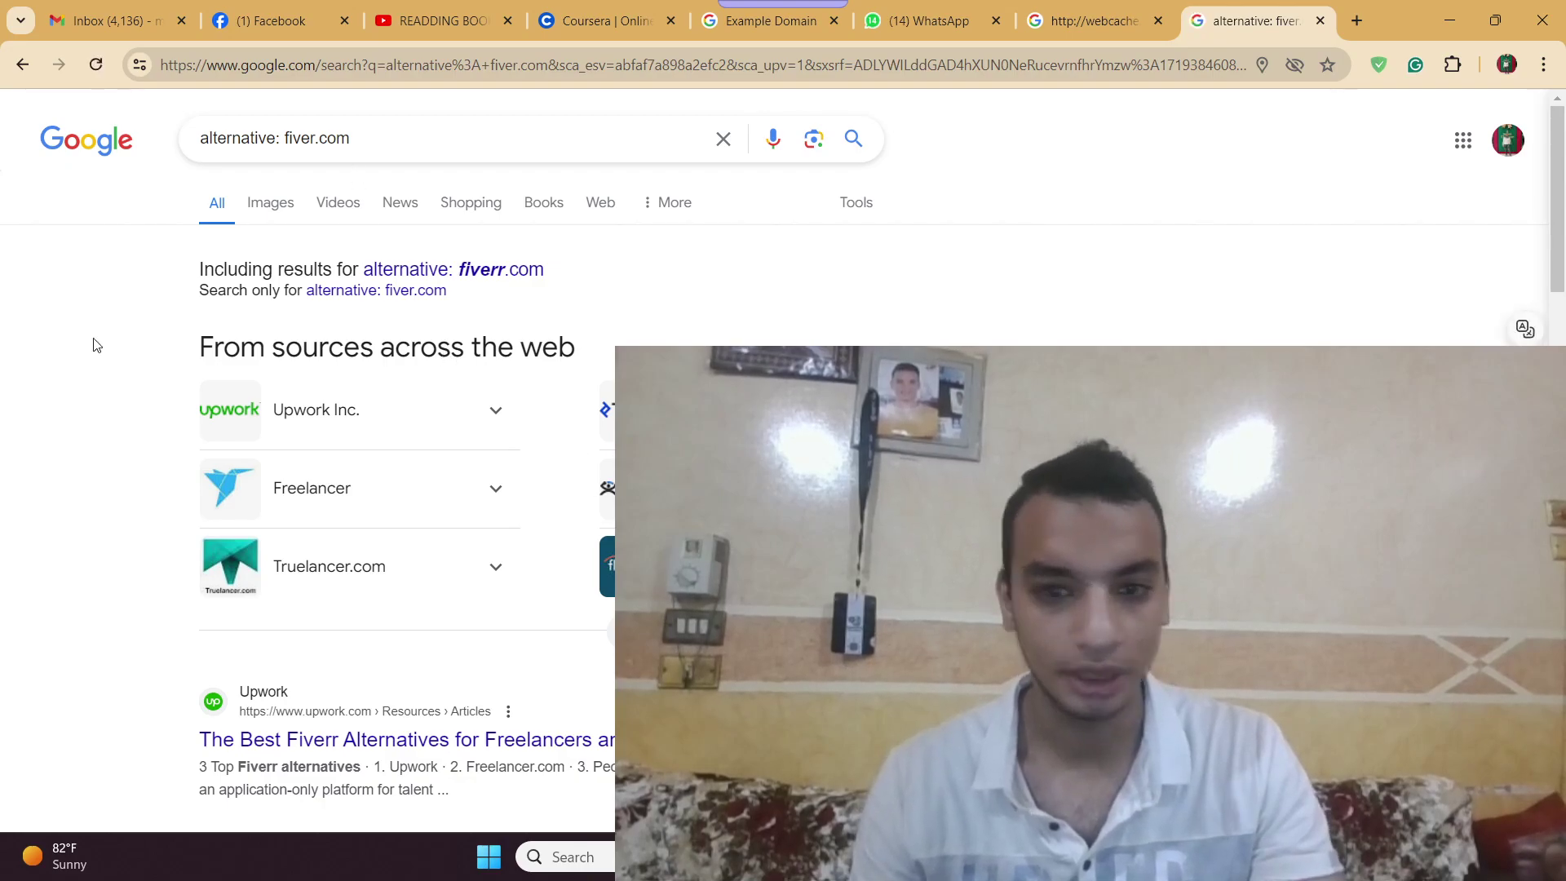
# Copy the word "alternative" from the query and paste it over "related" before ":google.com" in tip 9 of the Notion notes.
pyautogui.doubleClick(236, 138)
pyautogui.hotkey('ctrl', 'c')
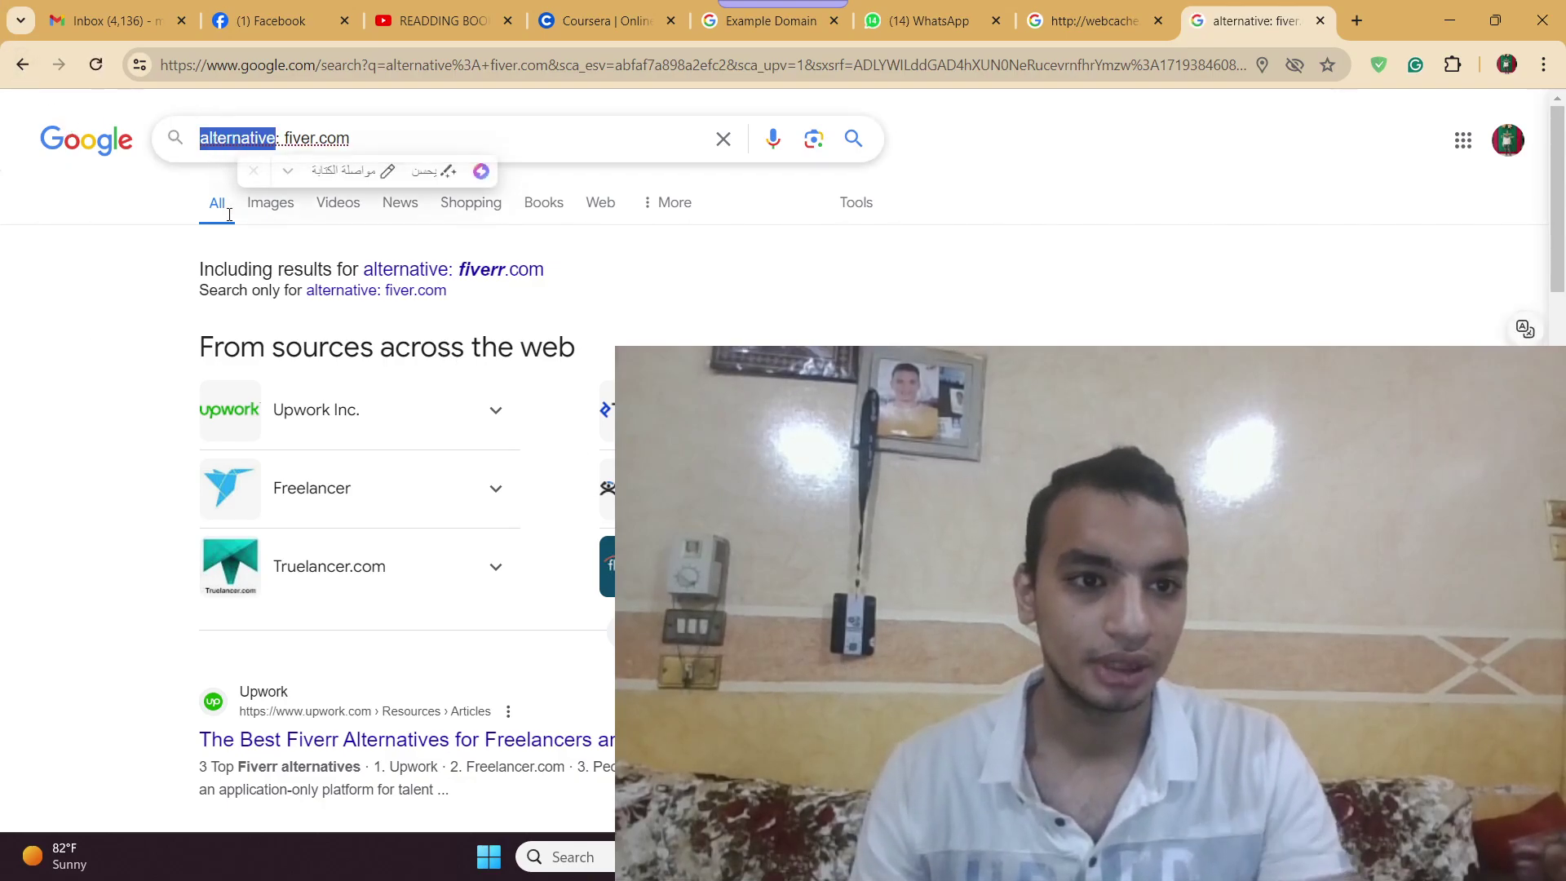
pyautogui.hotkey('alt', 'Tab')
pyautogui.click(514, 638)
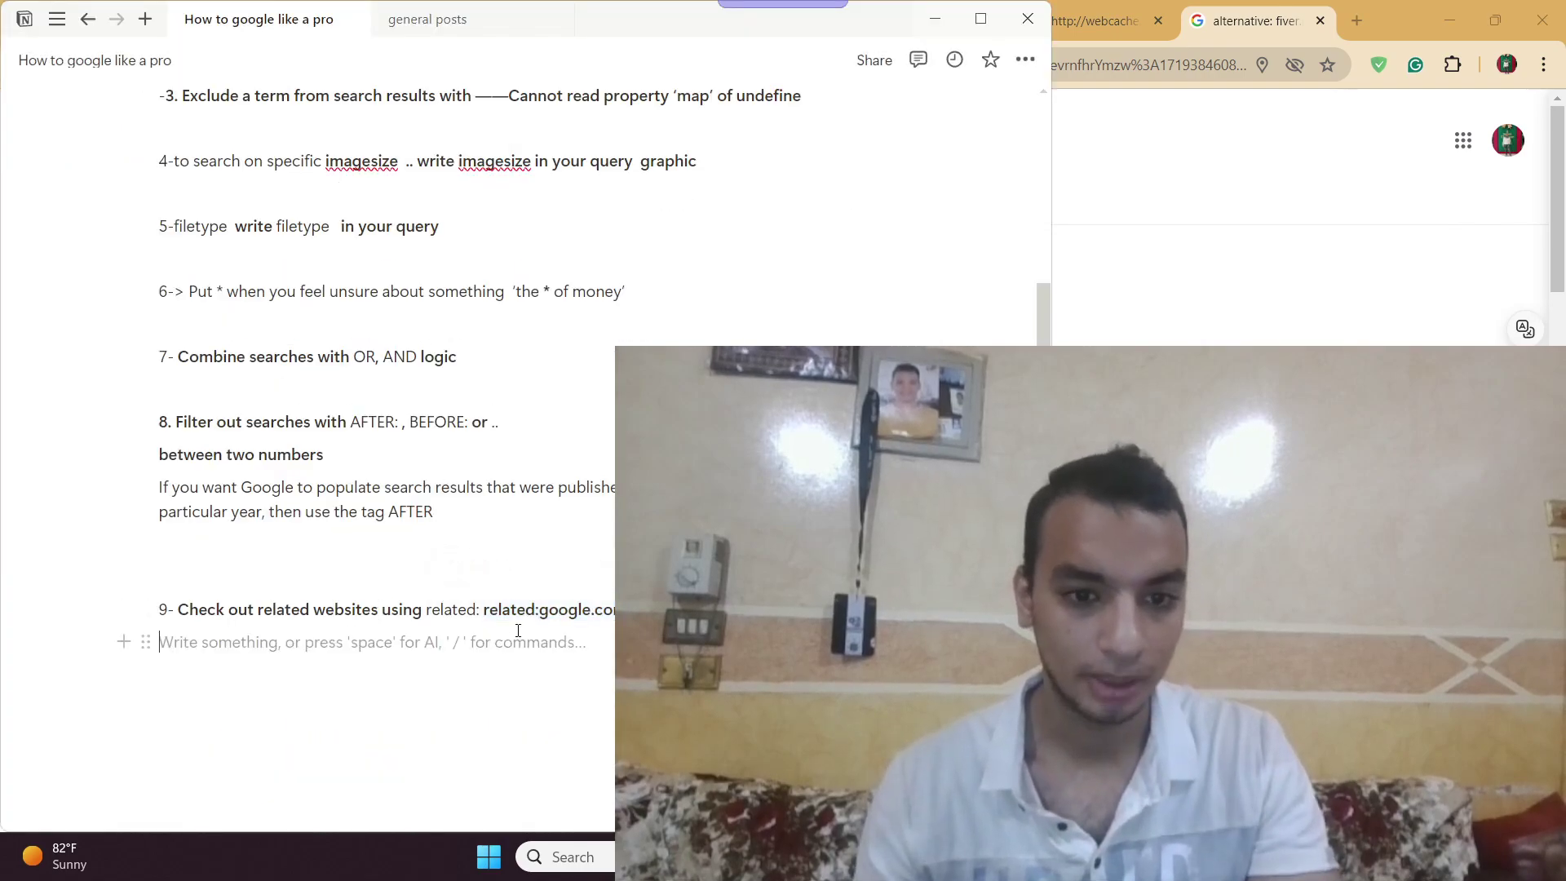
pyautogui.doubleClick(504, 607)
pyautogui.hotkey('ctrl', 'v')
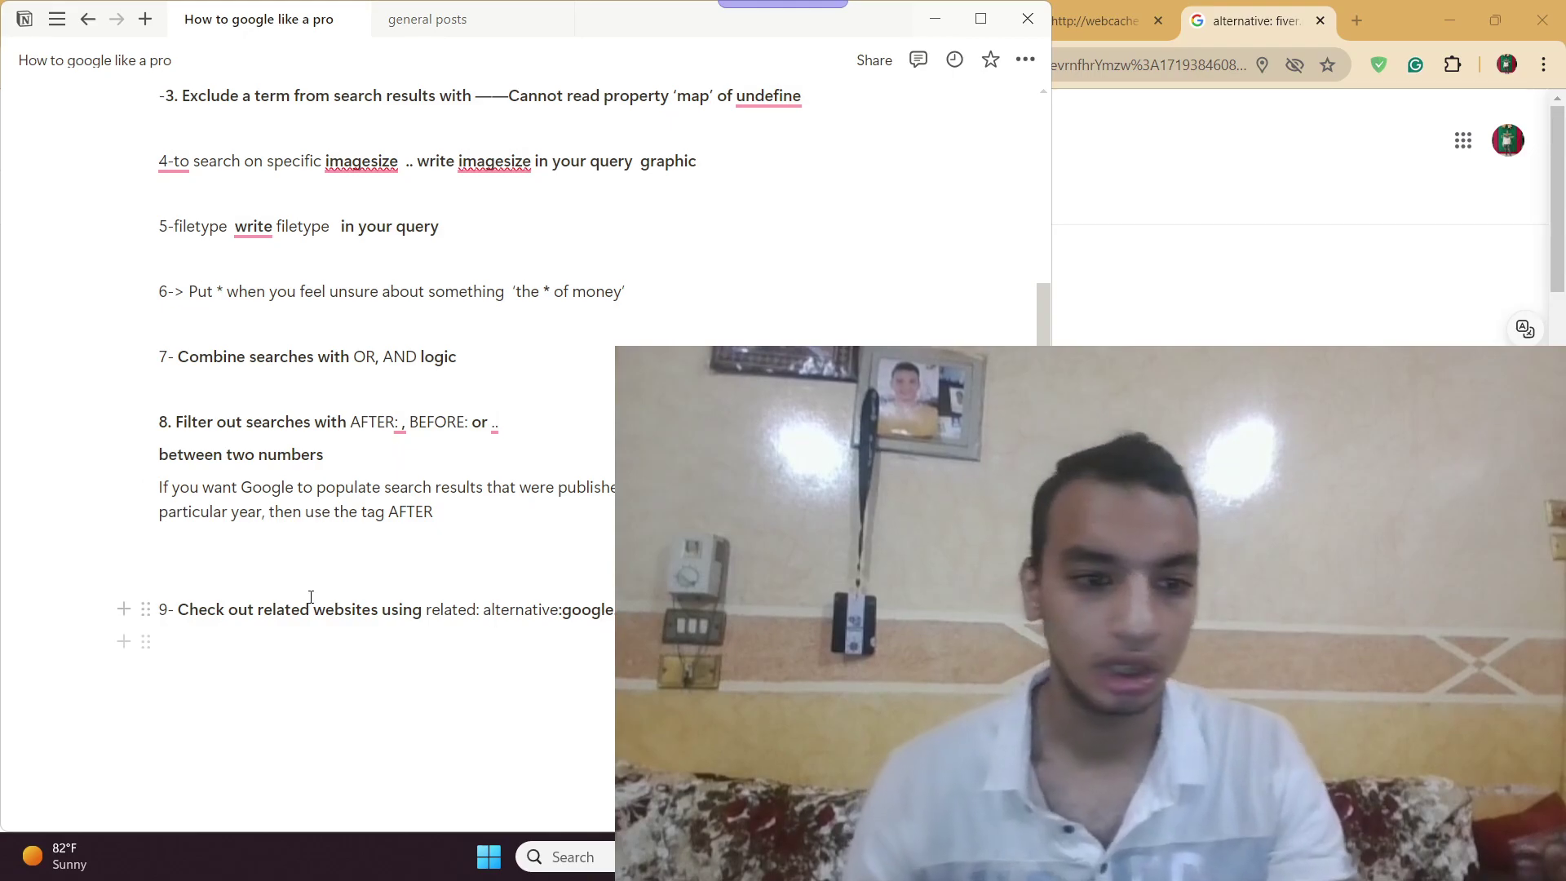
pyautogui.click(441, 642)
# Minimize the Chrome window and view the overview of open windows before returning to the notes.
pyautogui.click(1449, 13)
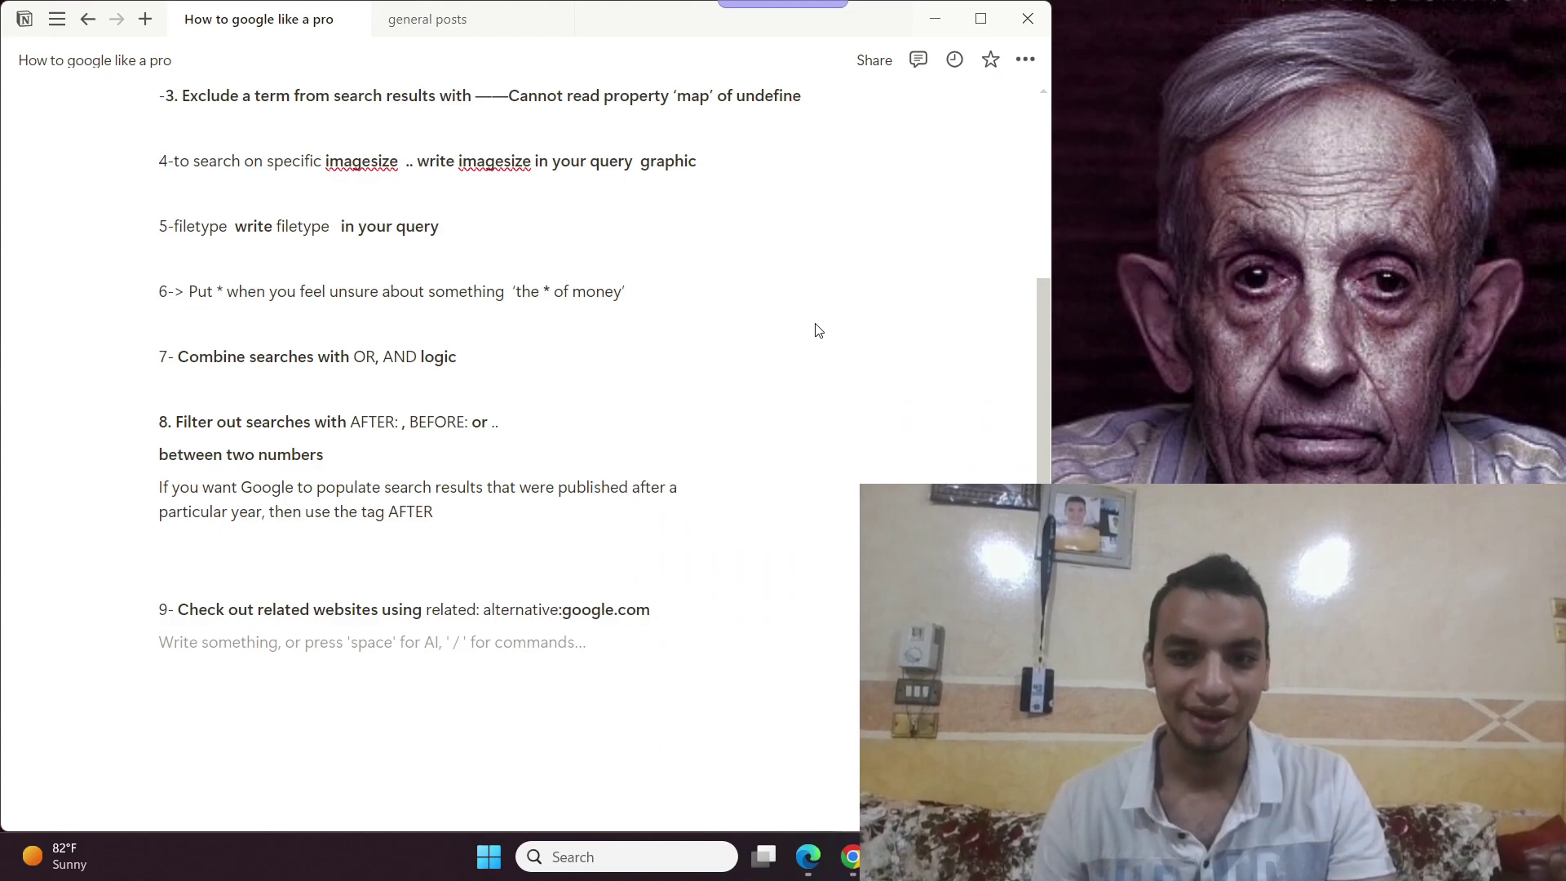
pyautogui.press('super+Tab')
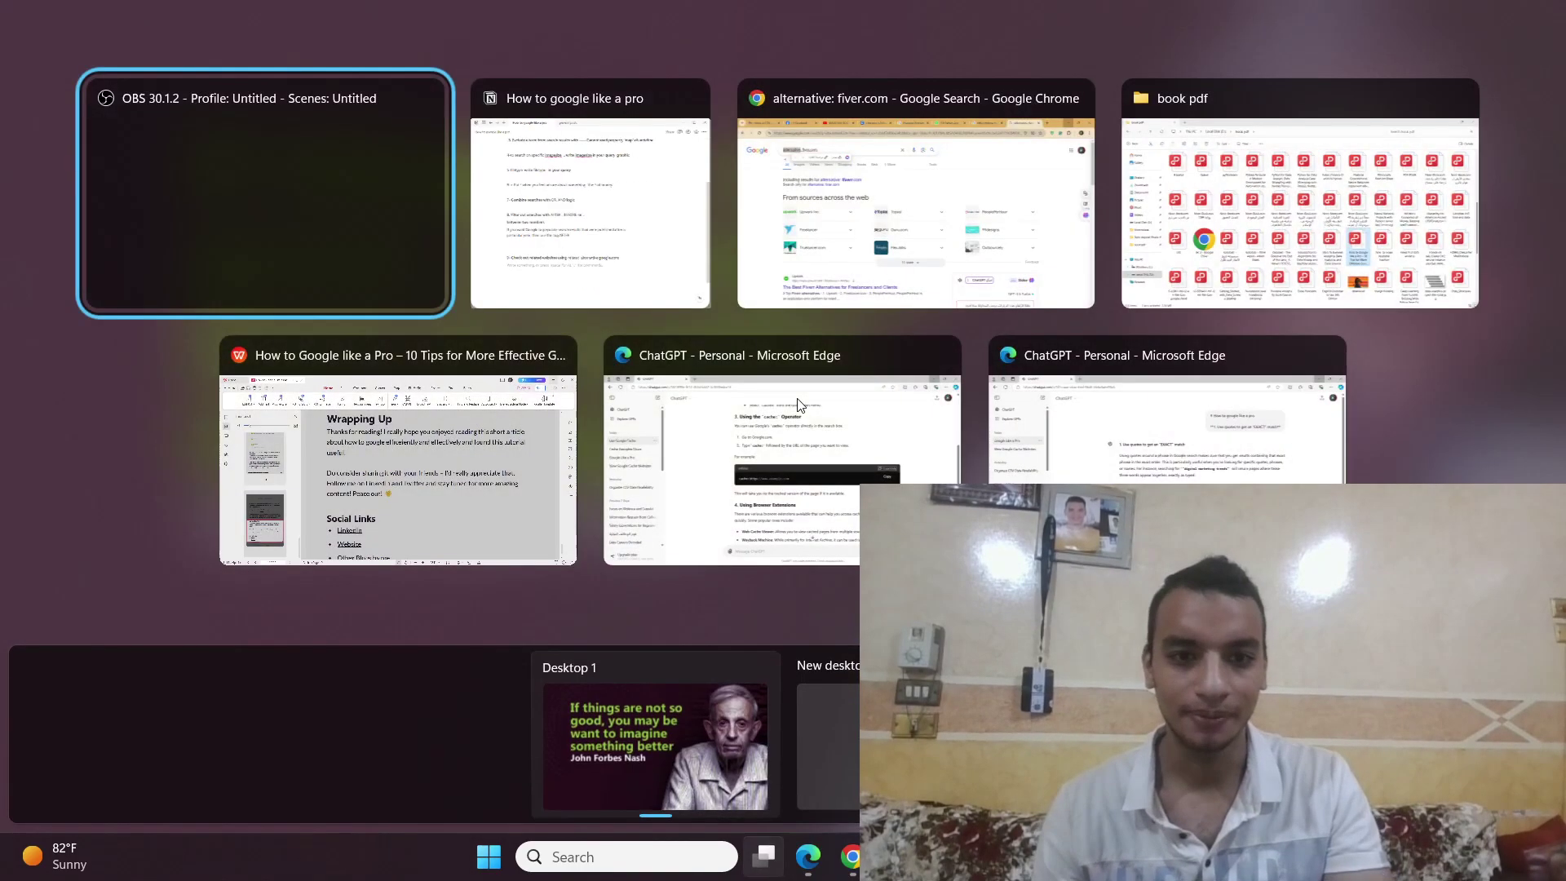
pyautogui.click(67, 149)
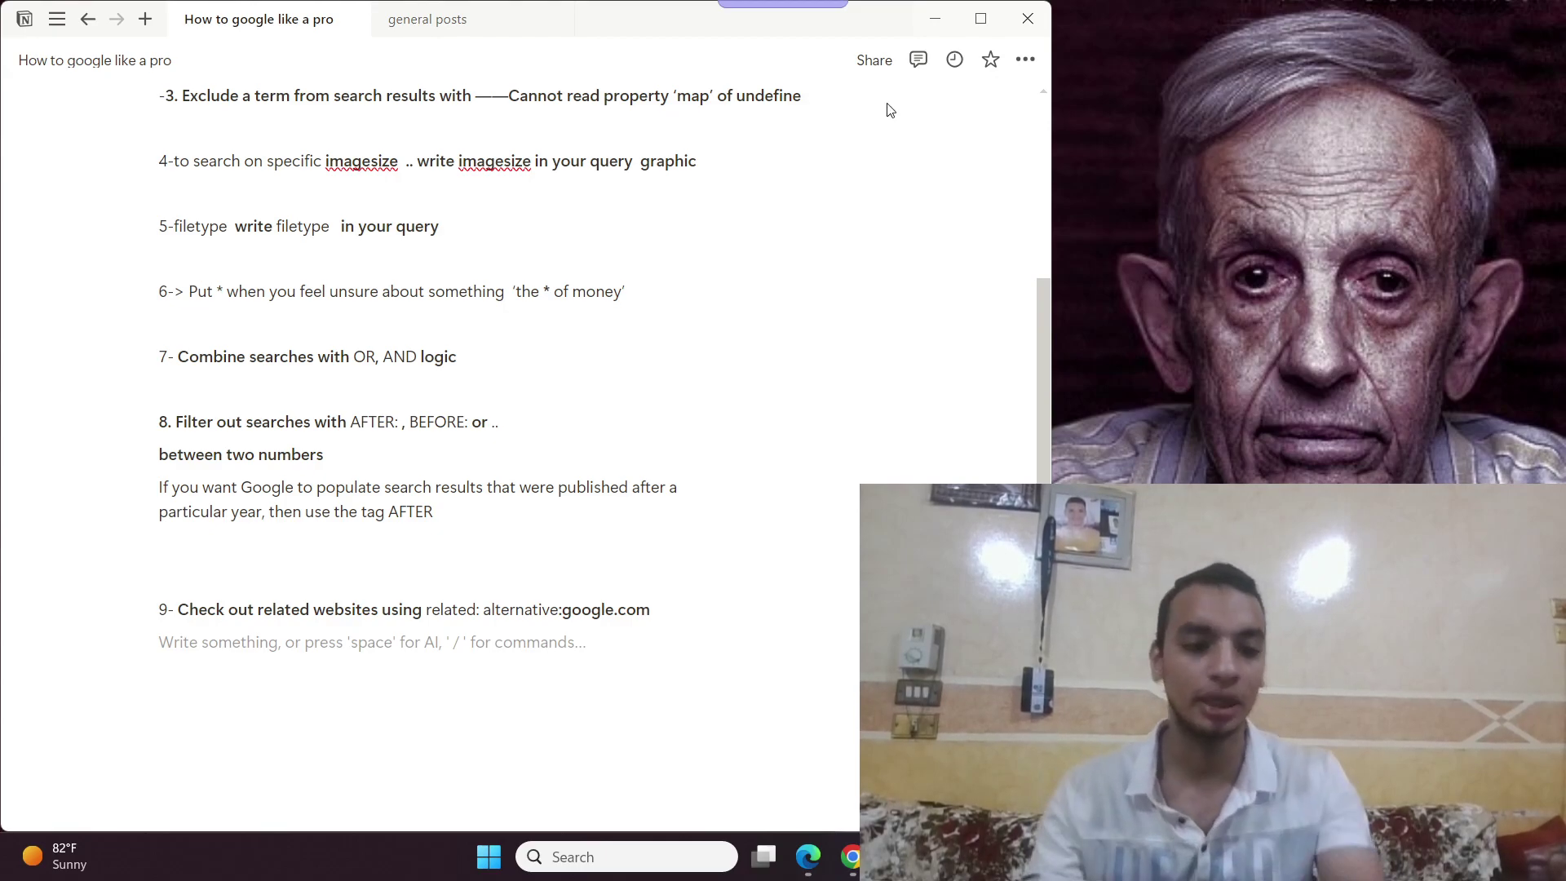
# Share the "How to google like a pro" page with anyone in the workspace who has the link, and copy the page link.
pyautogui.scroll(4, 253, 98)
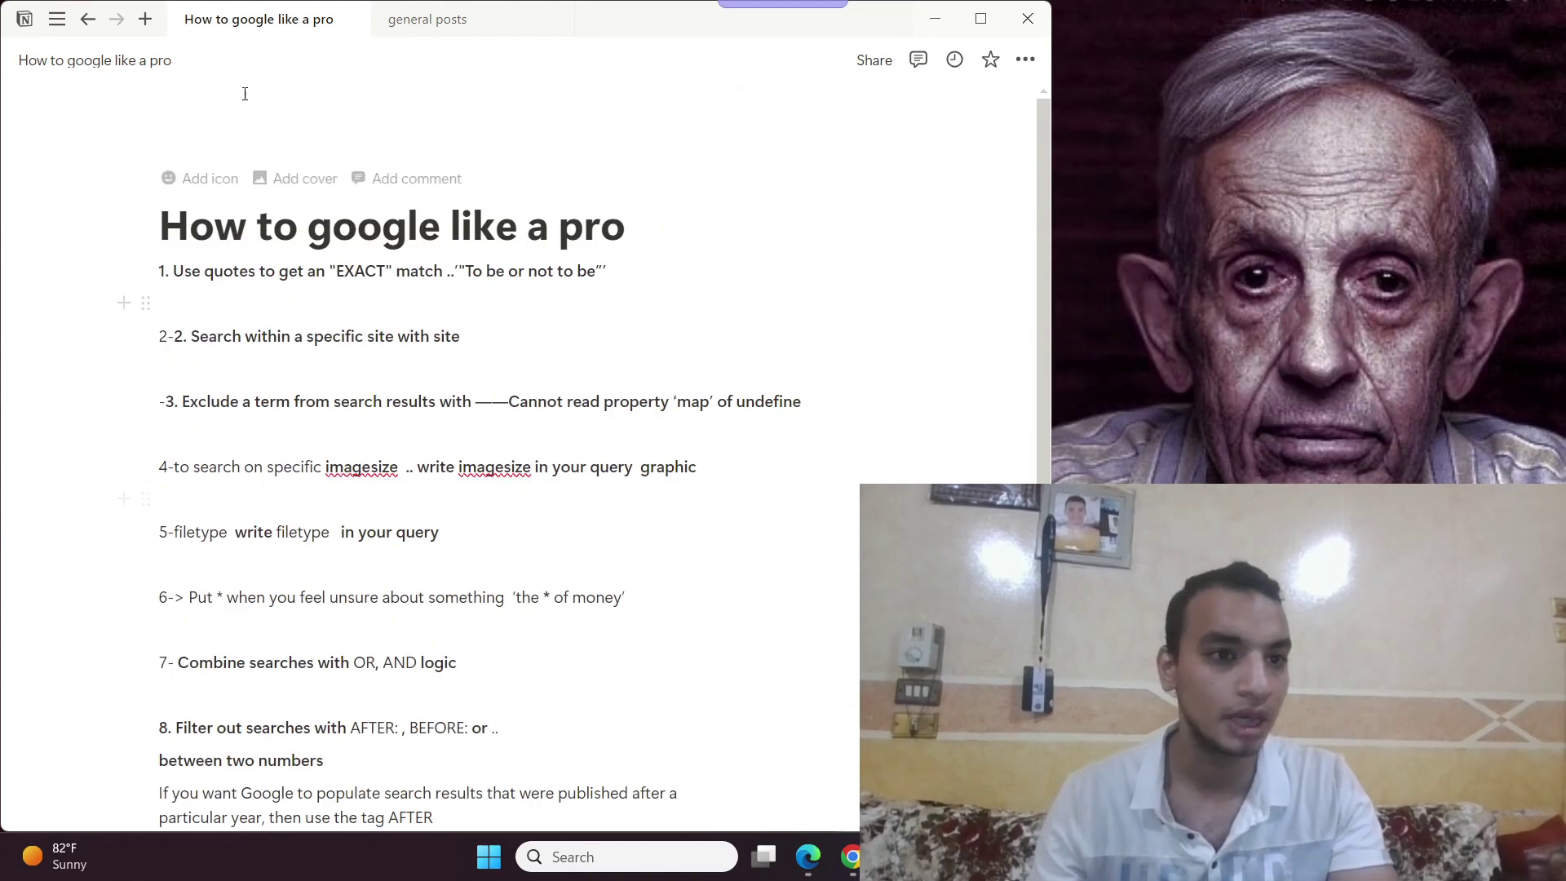
pyautogui.click(875, 65)
pyautogui.click(841, 151)
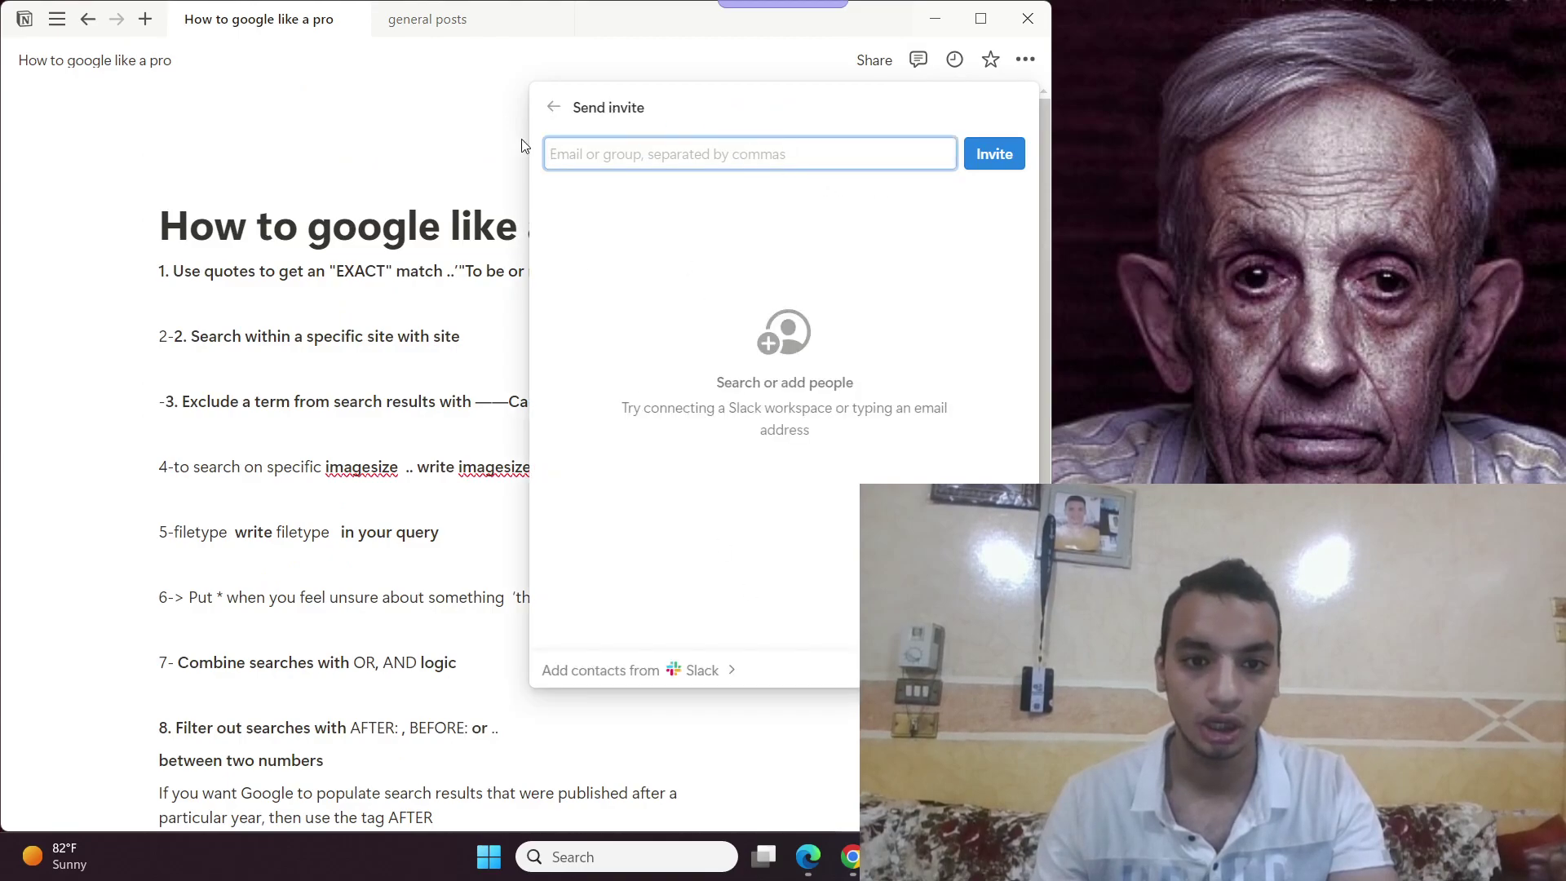
pyautogui.click(555, 108)
pyautogui.click(621, 105)
pyautogui.click(562, 104)
pyautogui.click(654, 216)
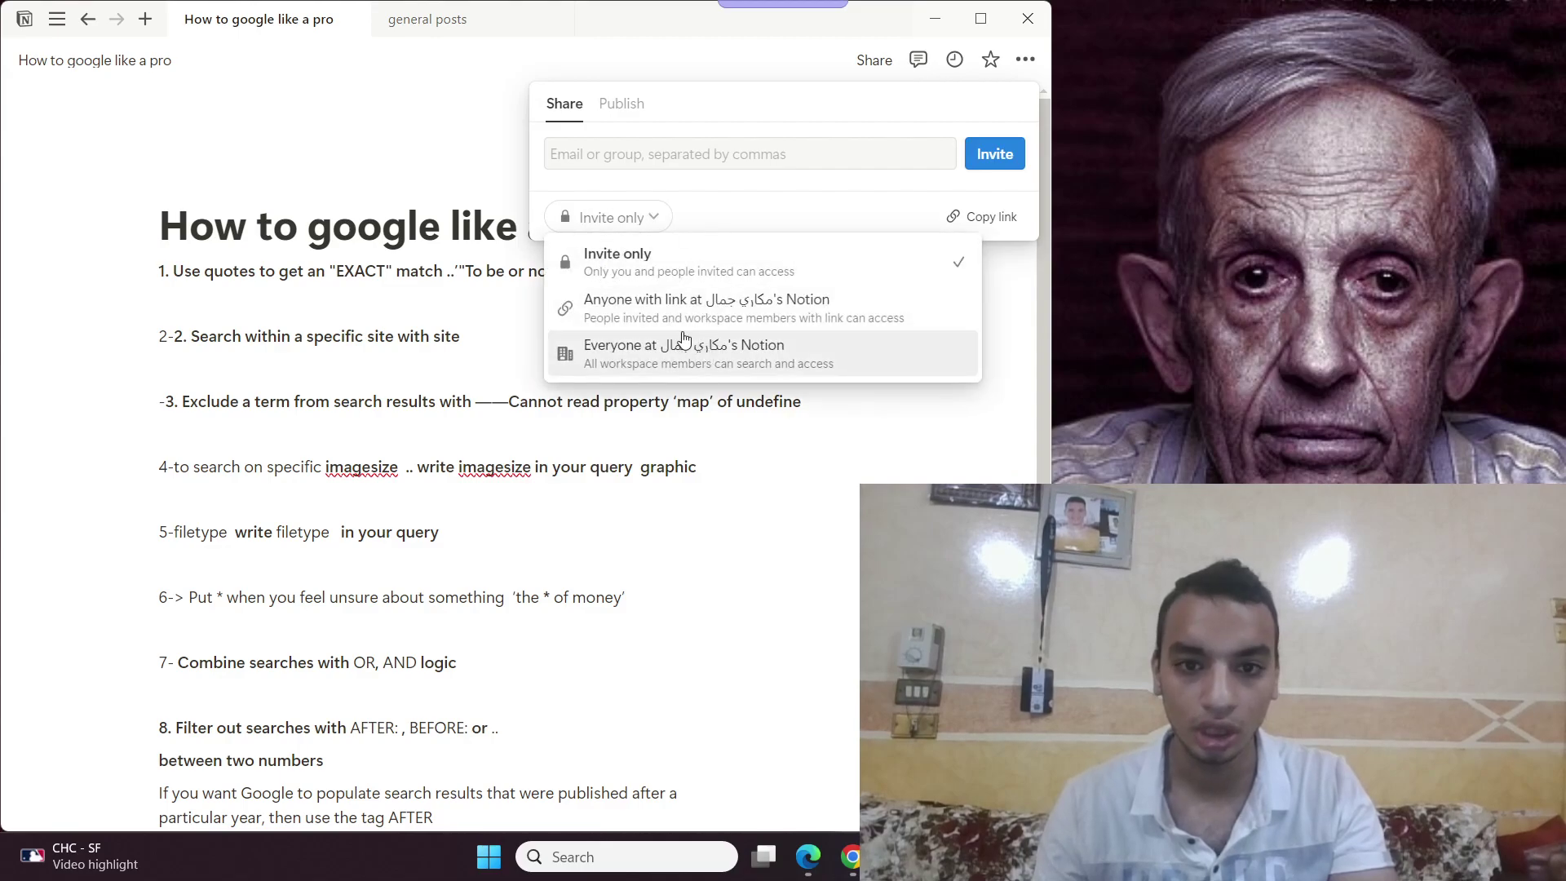
pyautogui.click(638, 330)
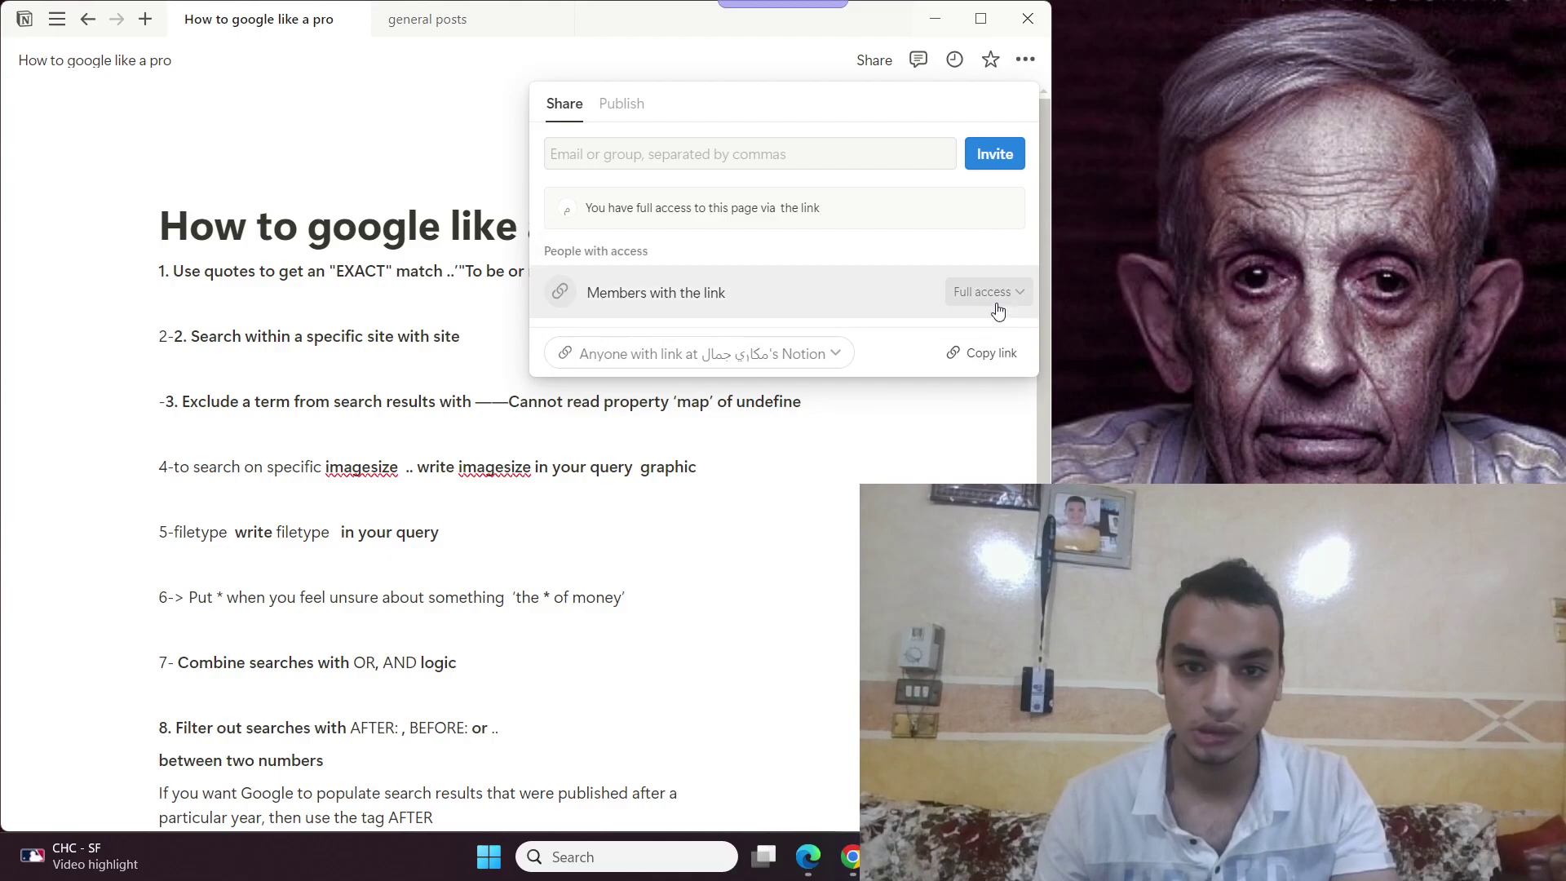
pyautogui.click(1001, 353)
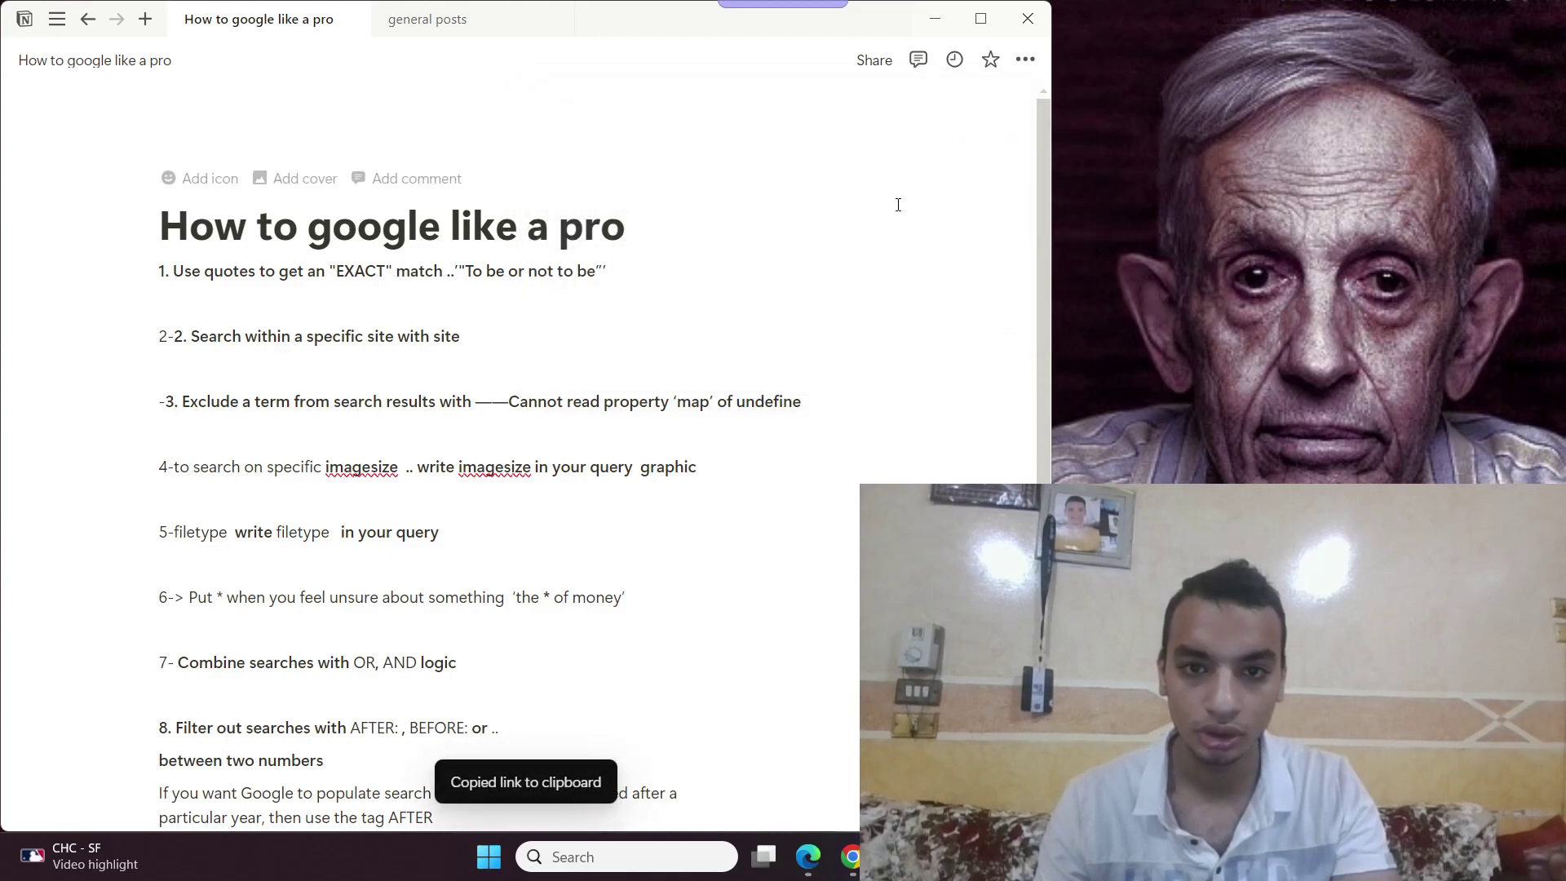
# Set the access for members with the link to "Can view" and copy the page link again.
pyautogui.click(885, 71)
pyautogui.click(987, 291)
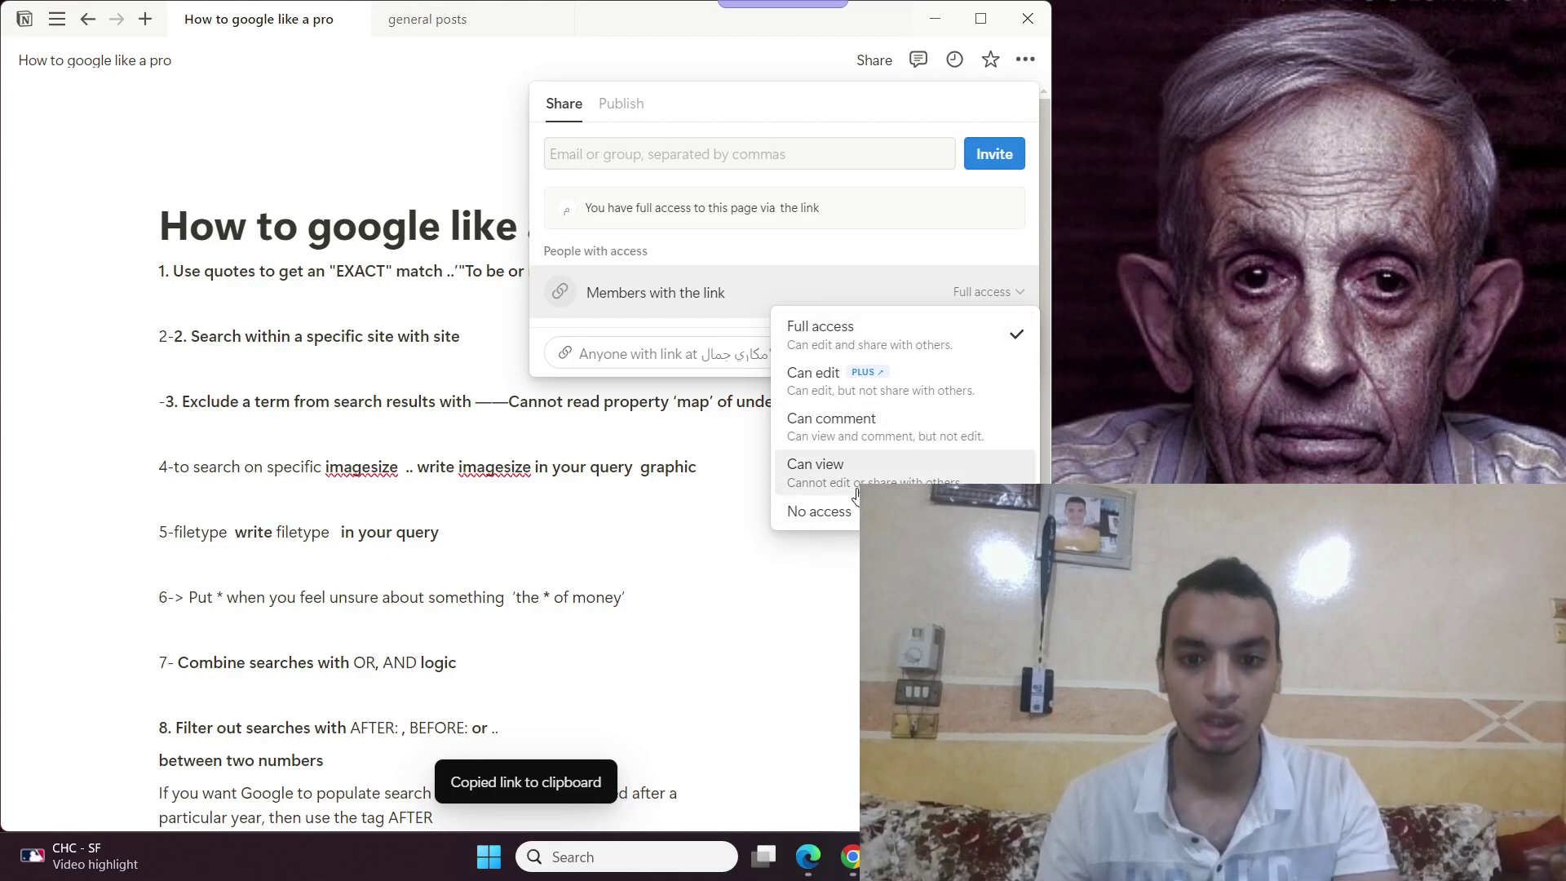
pyautogui.click(938, 469)
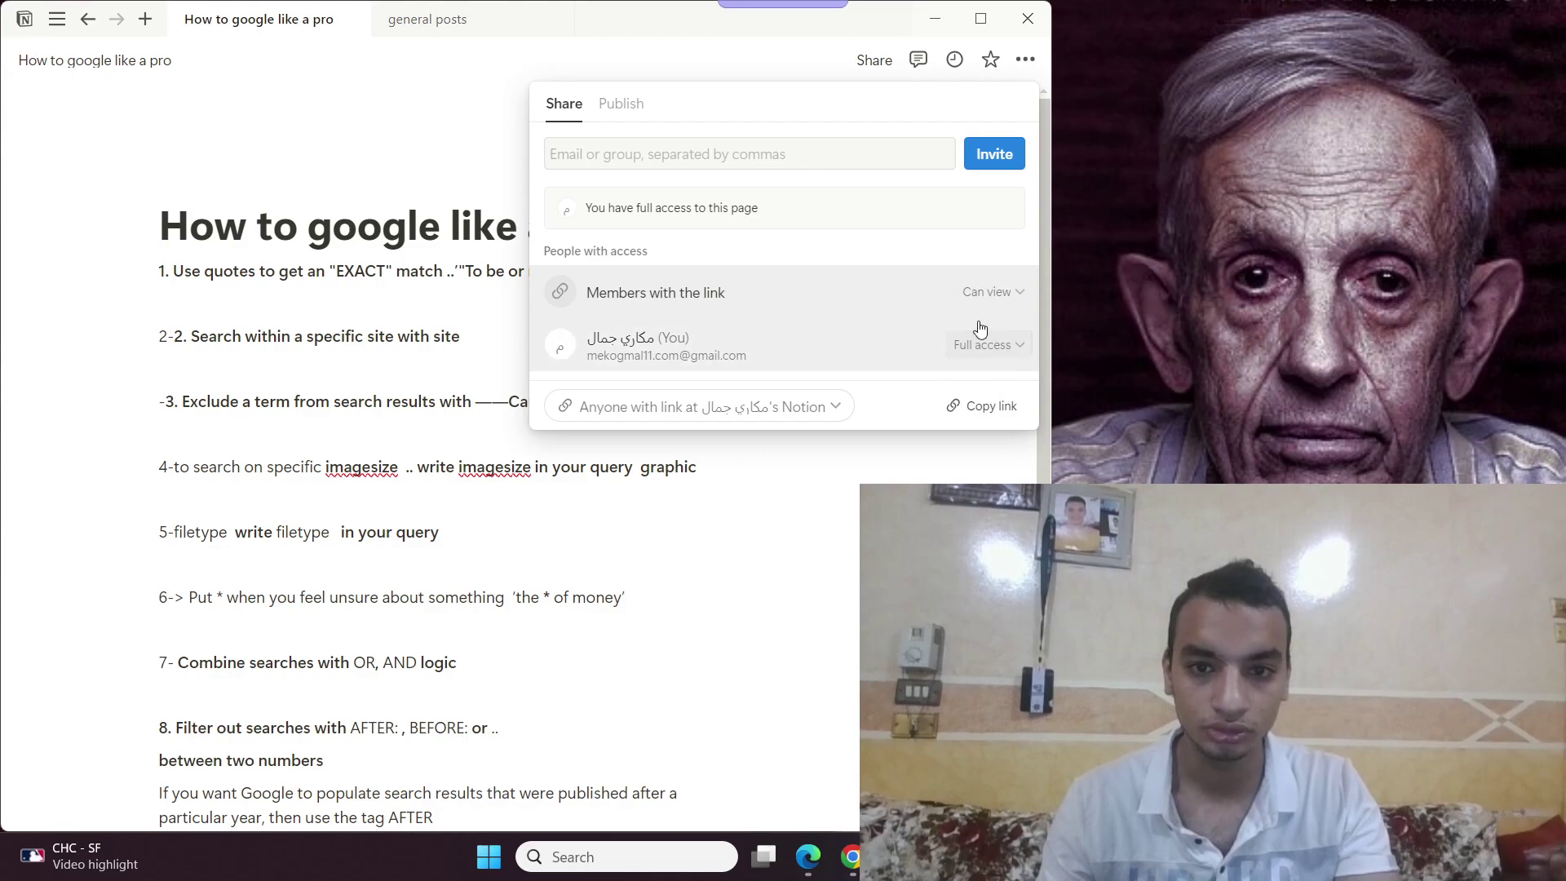
pyautogui.click(961, 403)
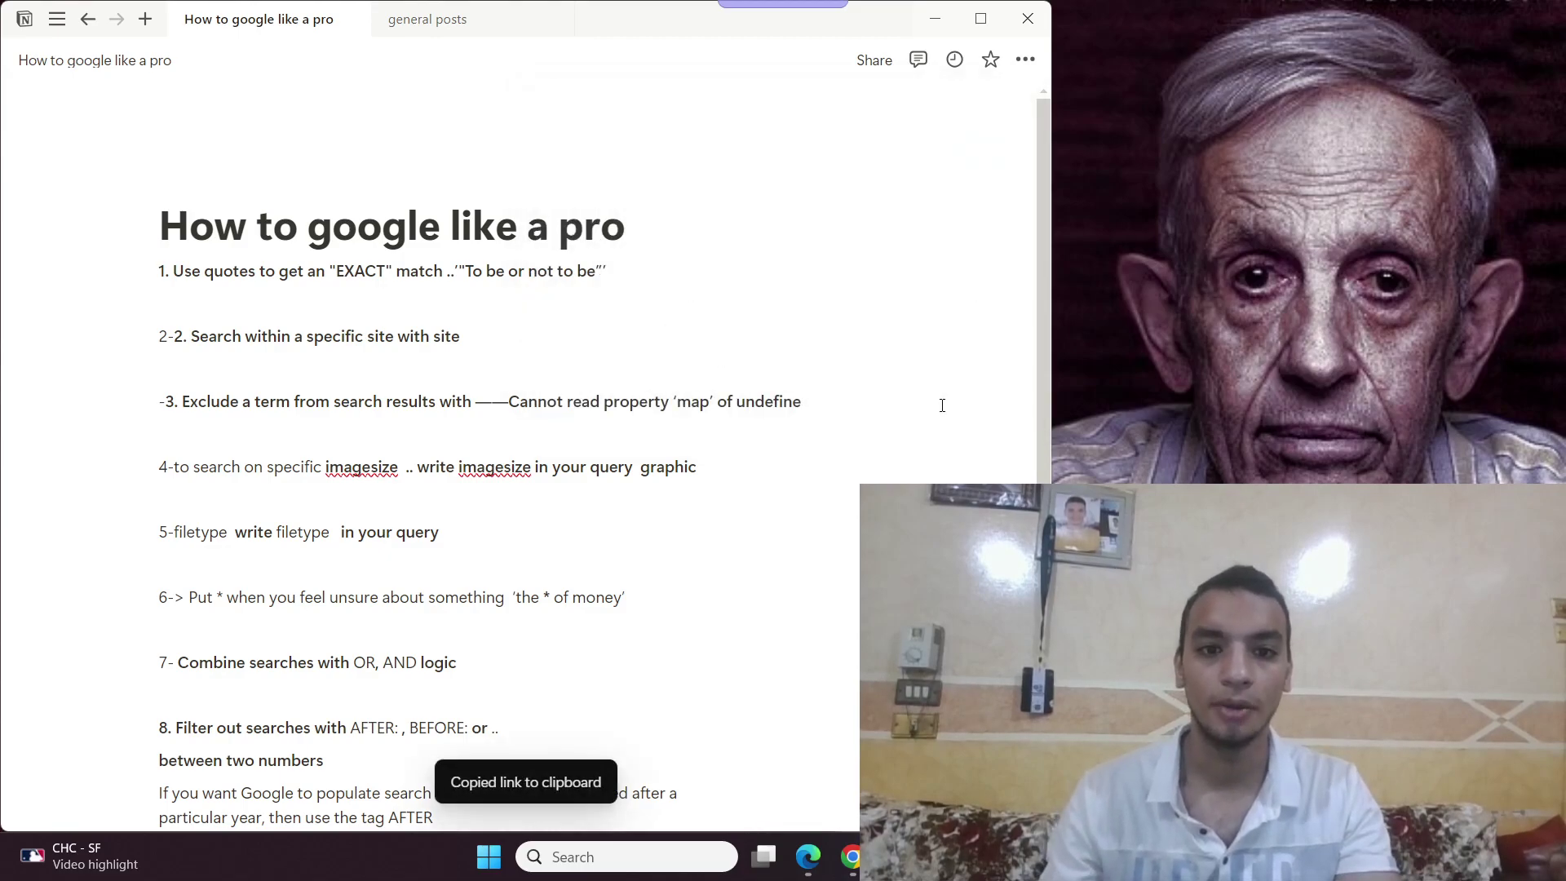
pyautogui.scroll(-5, 706, 392)
pyautogui.scroll(5, 751, 236)
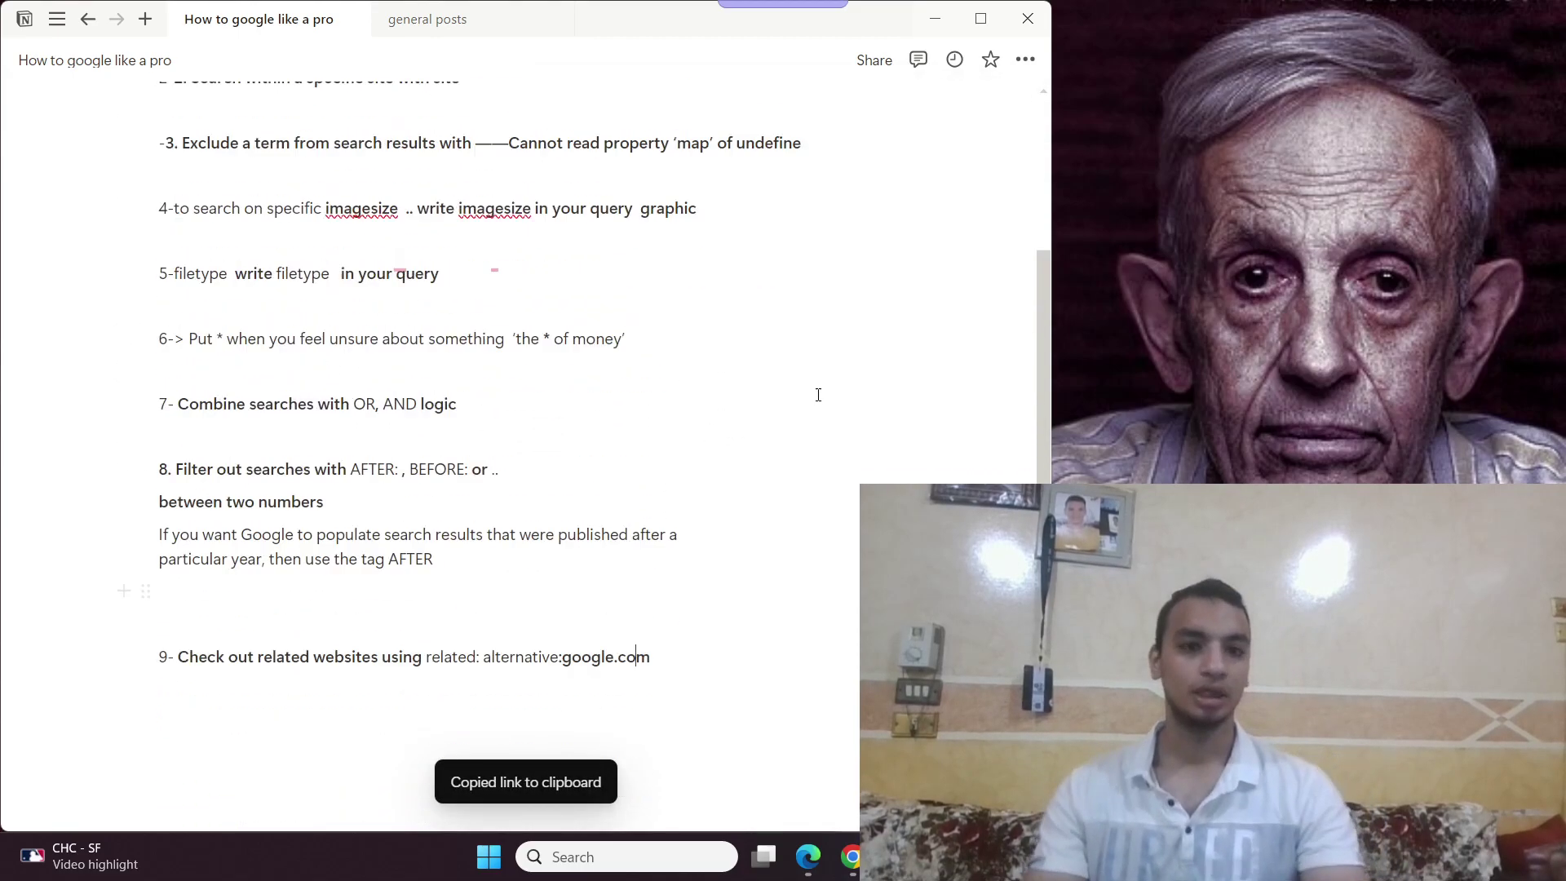